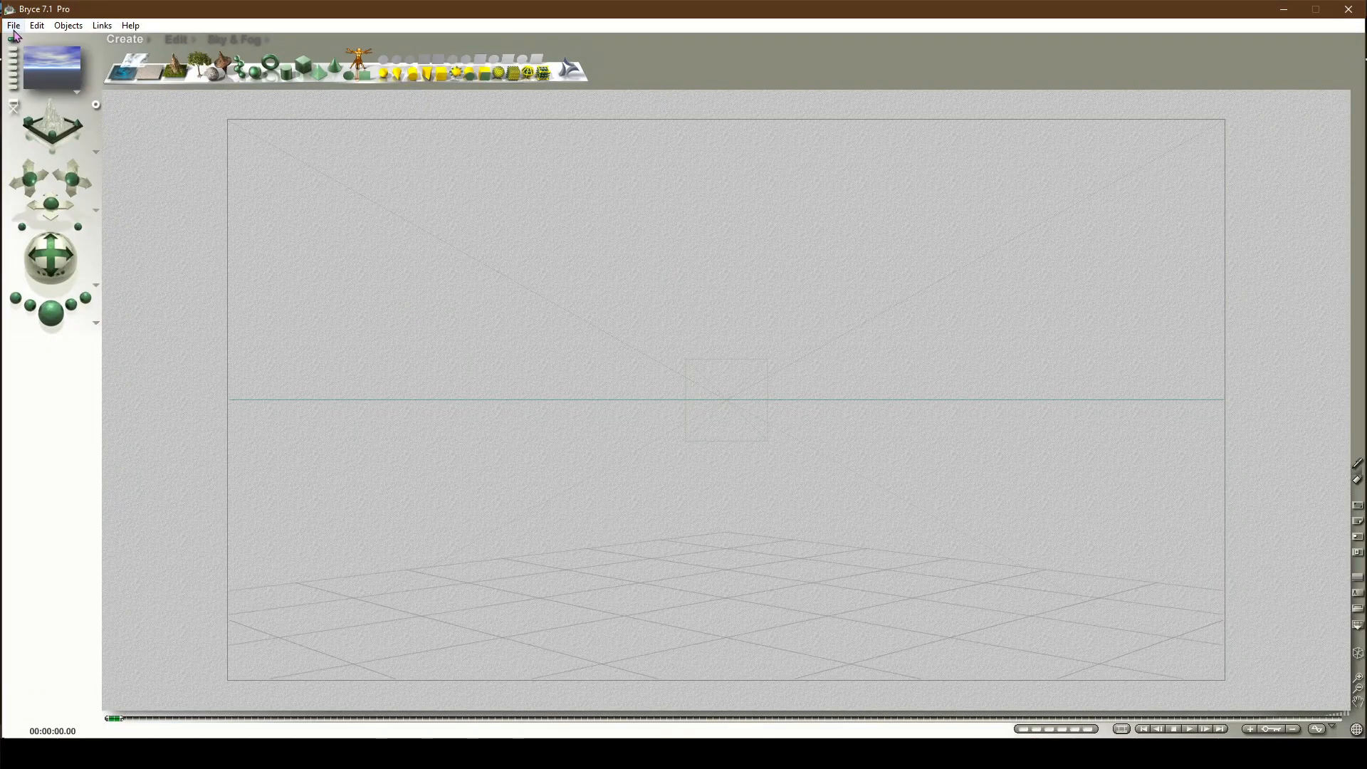
Step: Create a new document with a square resolution of 850 x 850
click(14, 26)
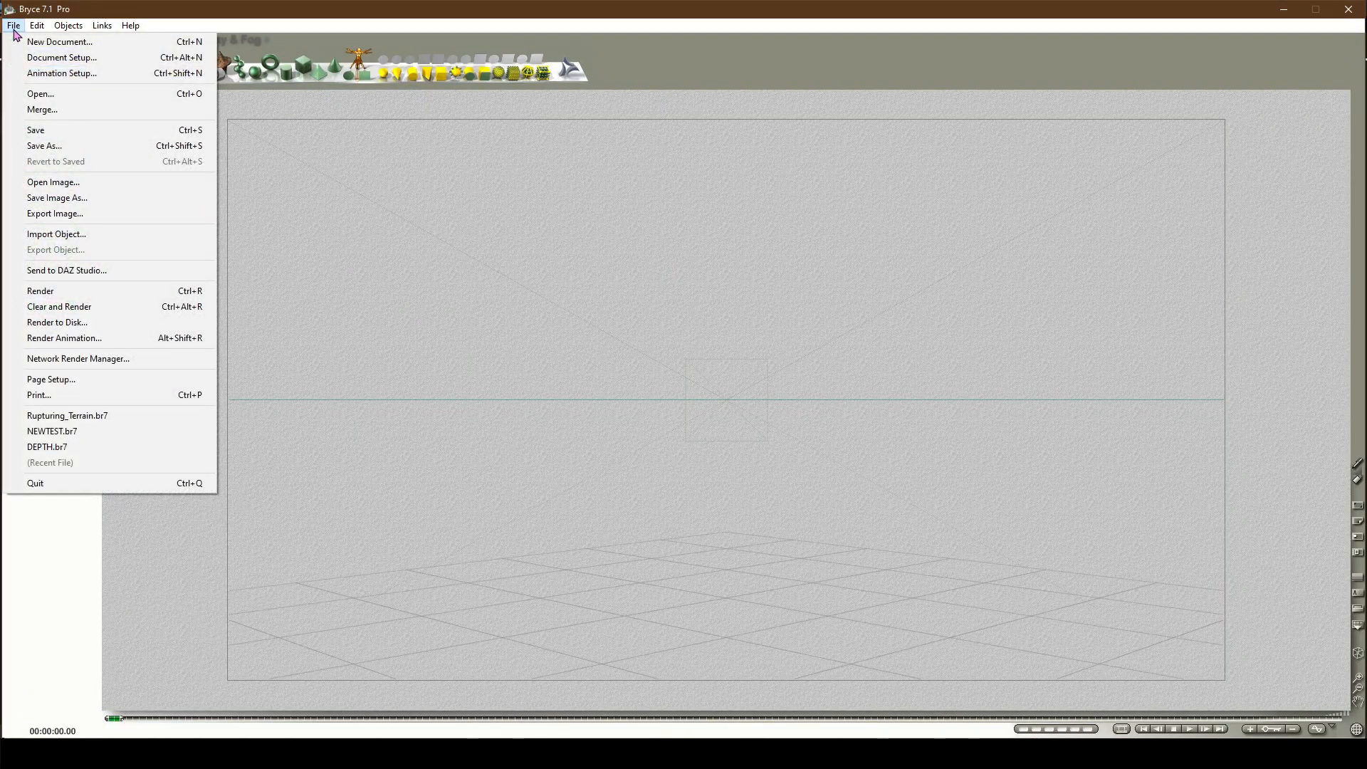
click(25, 42)
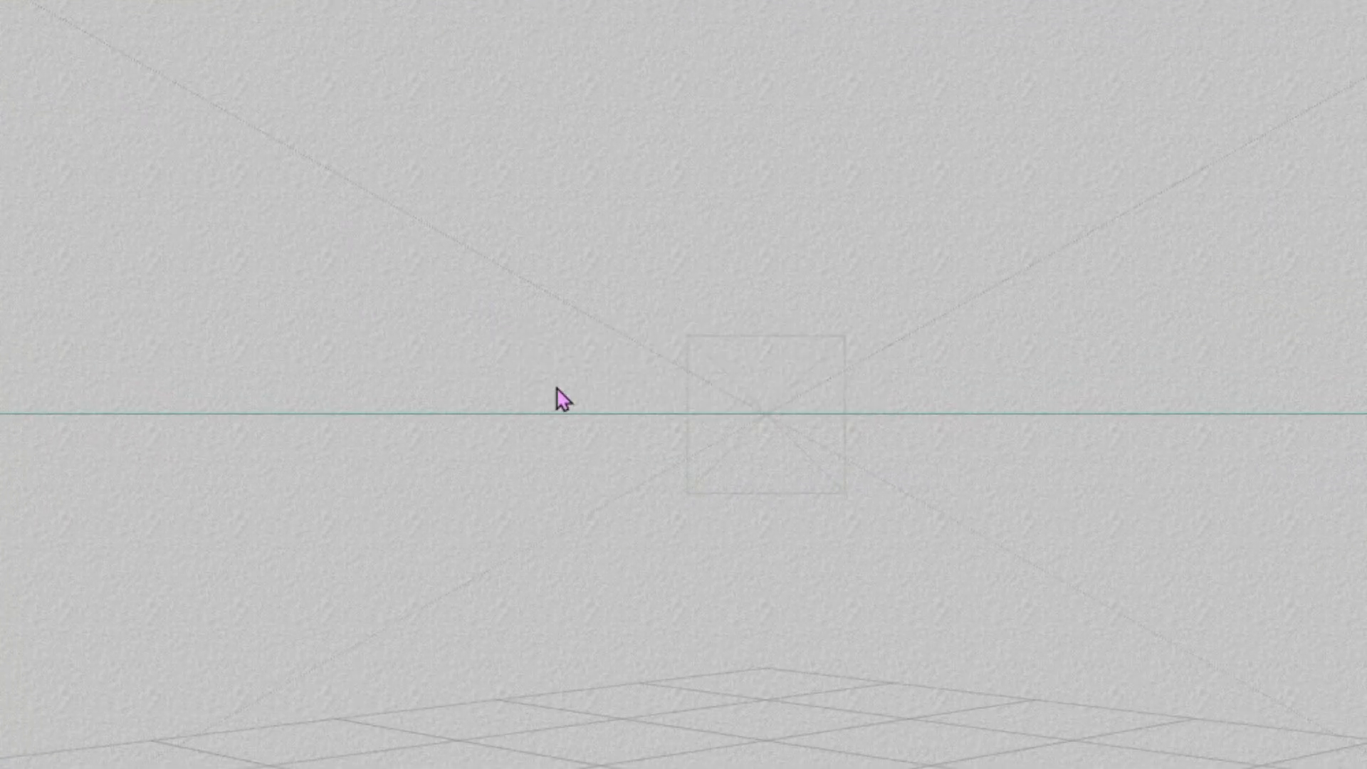
click(557, 387)
click(591, 293)
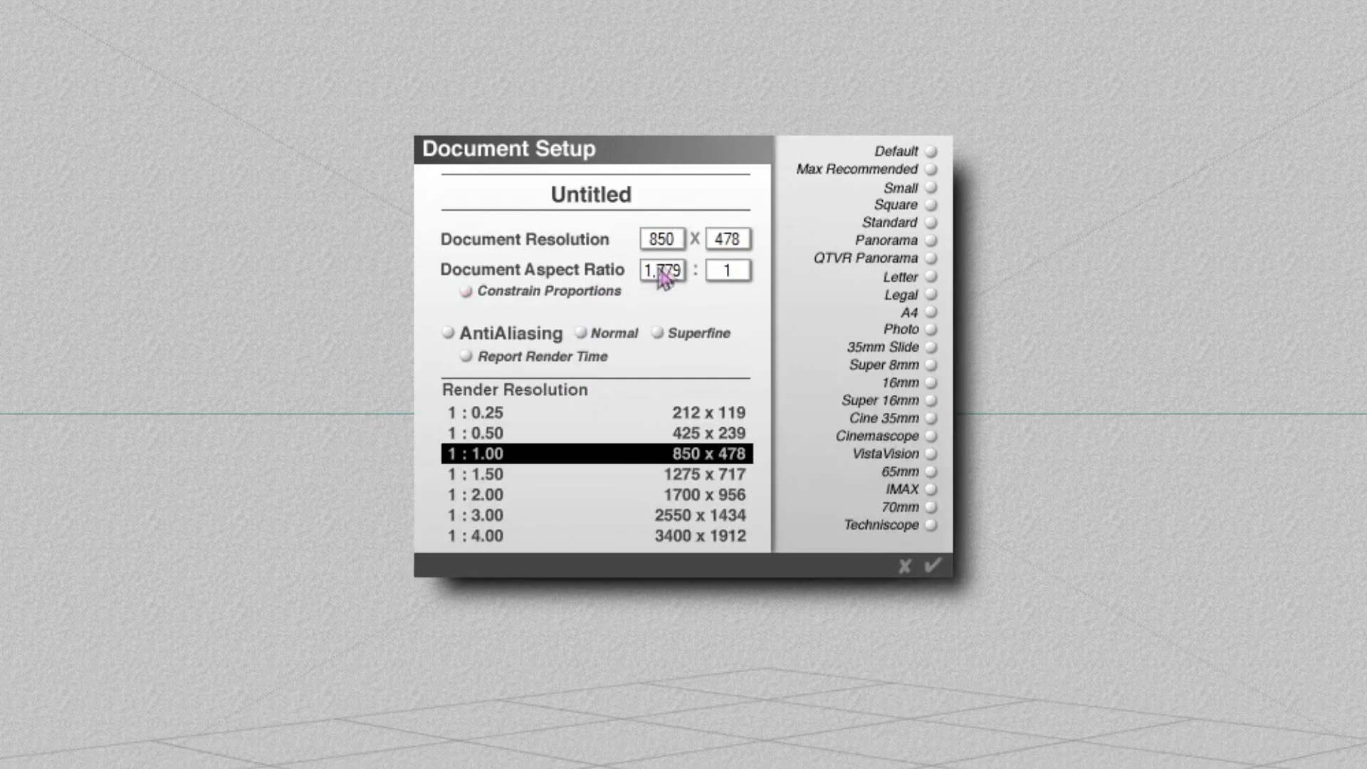
double_click(717, 238)
text(850)
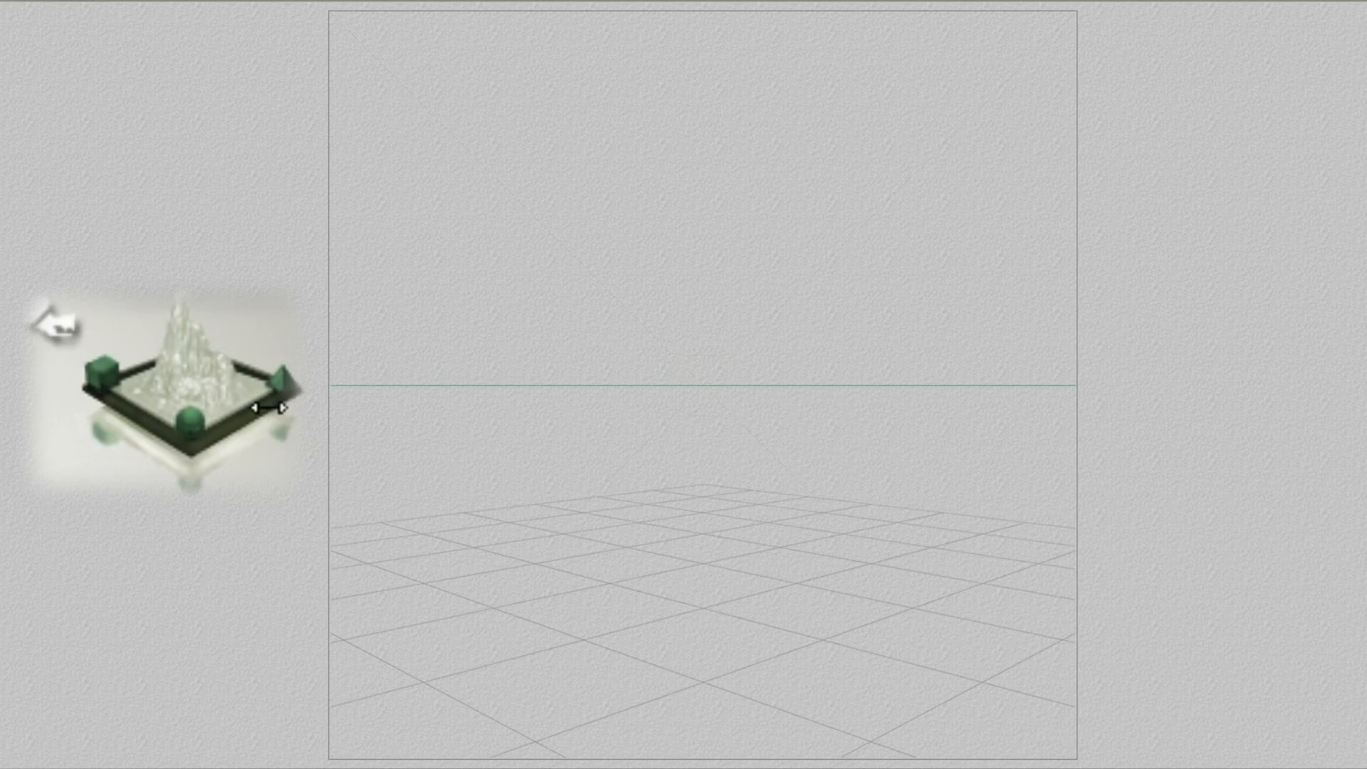
Step: Cycle through the preset orthographic views to compare the scene from the top and the sides
click(268, 407)
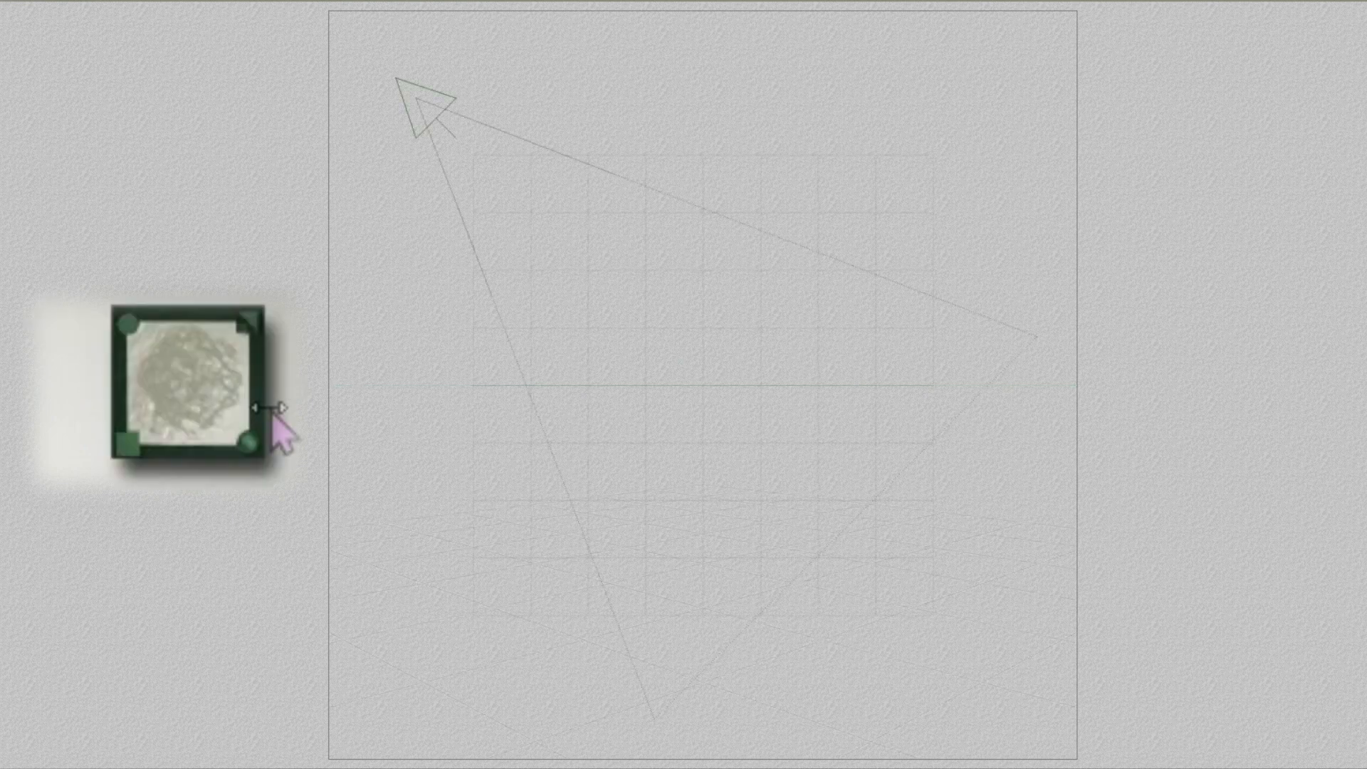
click(268, 407)
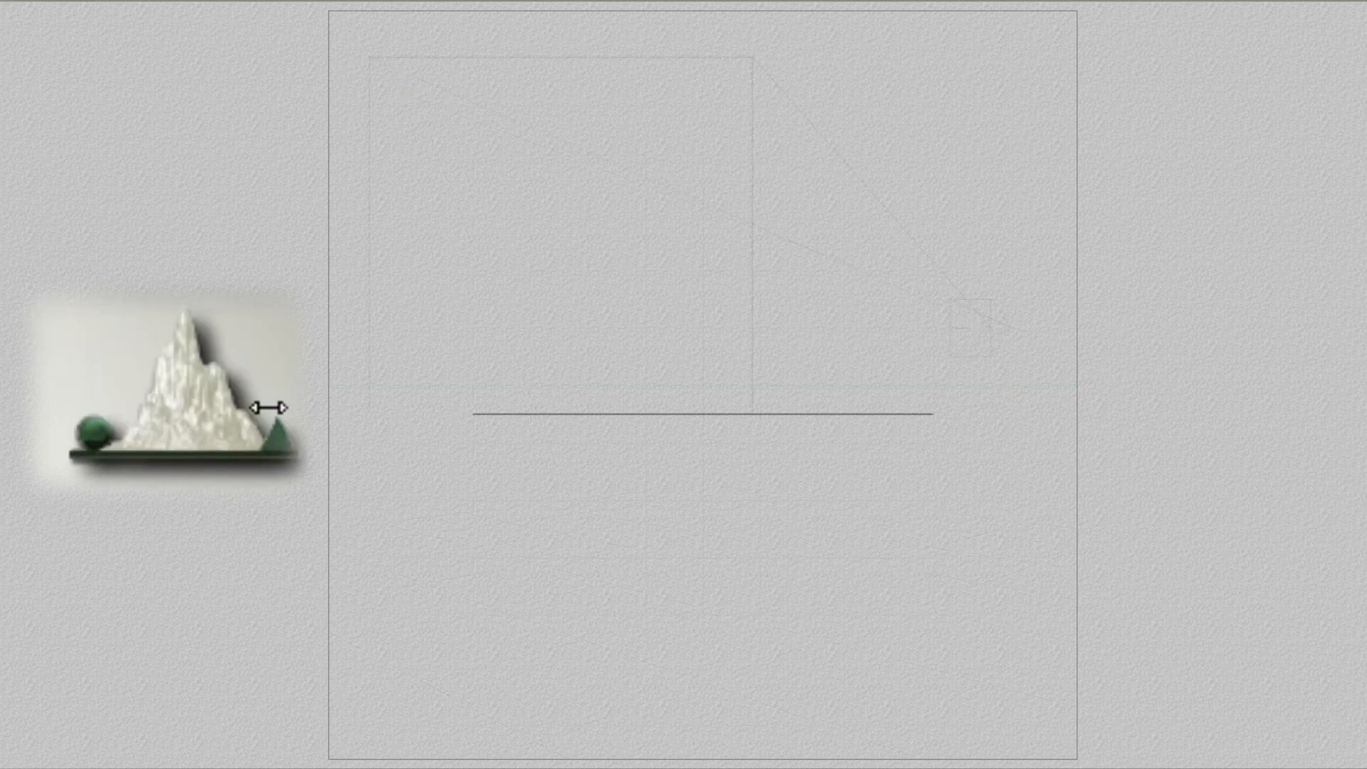
click(269, 407)
click(269, 407)
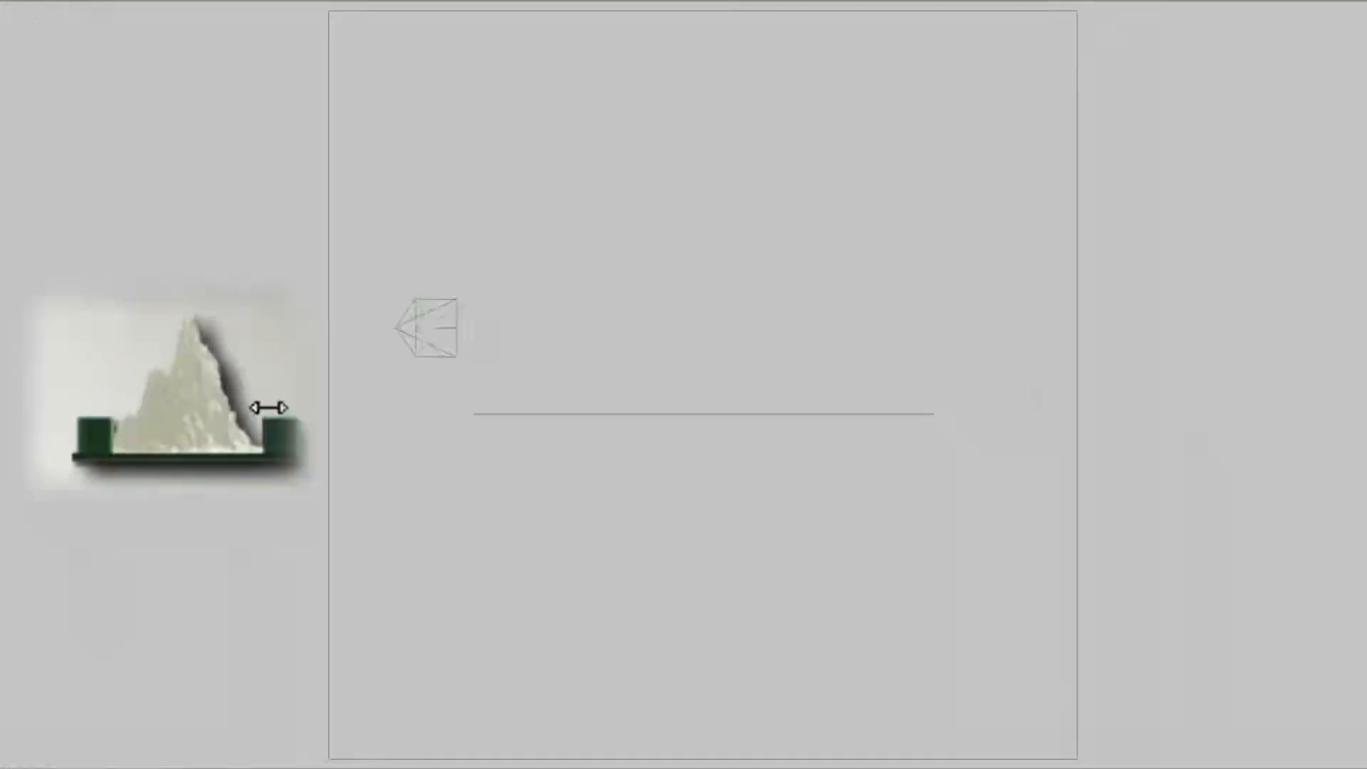
click(268, 407)
click(269, 407)
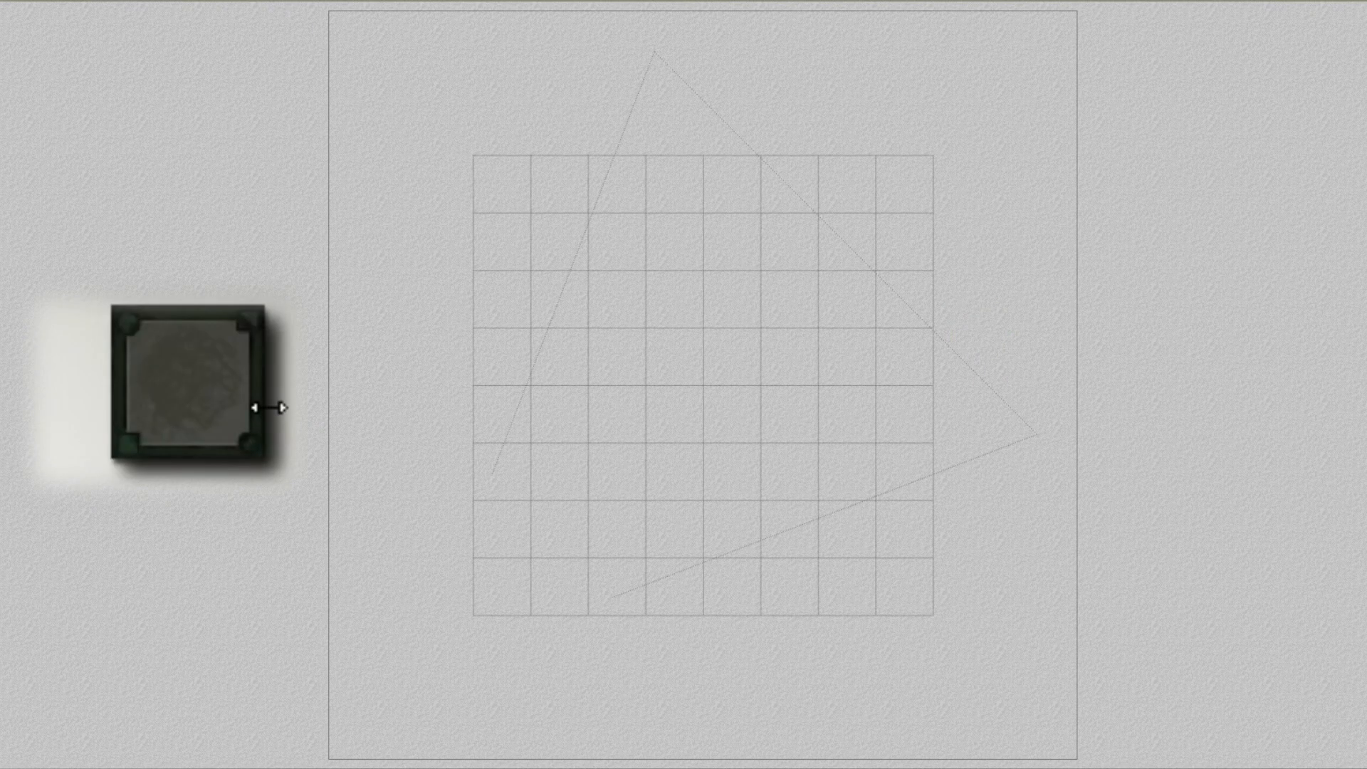
click(269, 407)
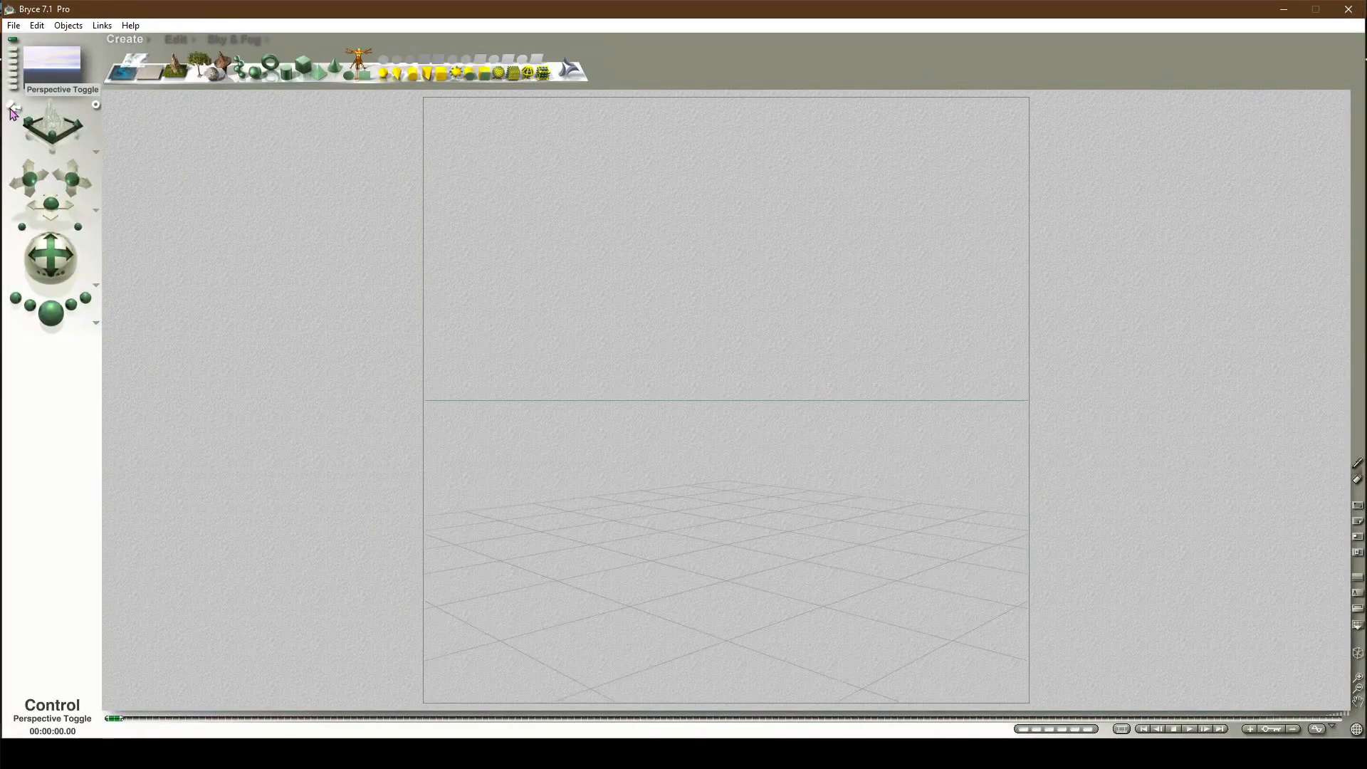
Step: Switch the perspective to the director's view, select the scene camera and examine it from several angles
click(13, 109)
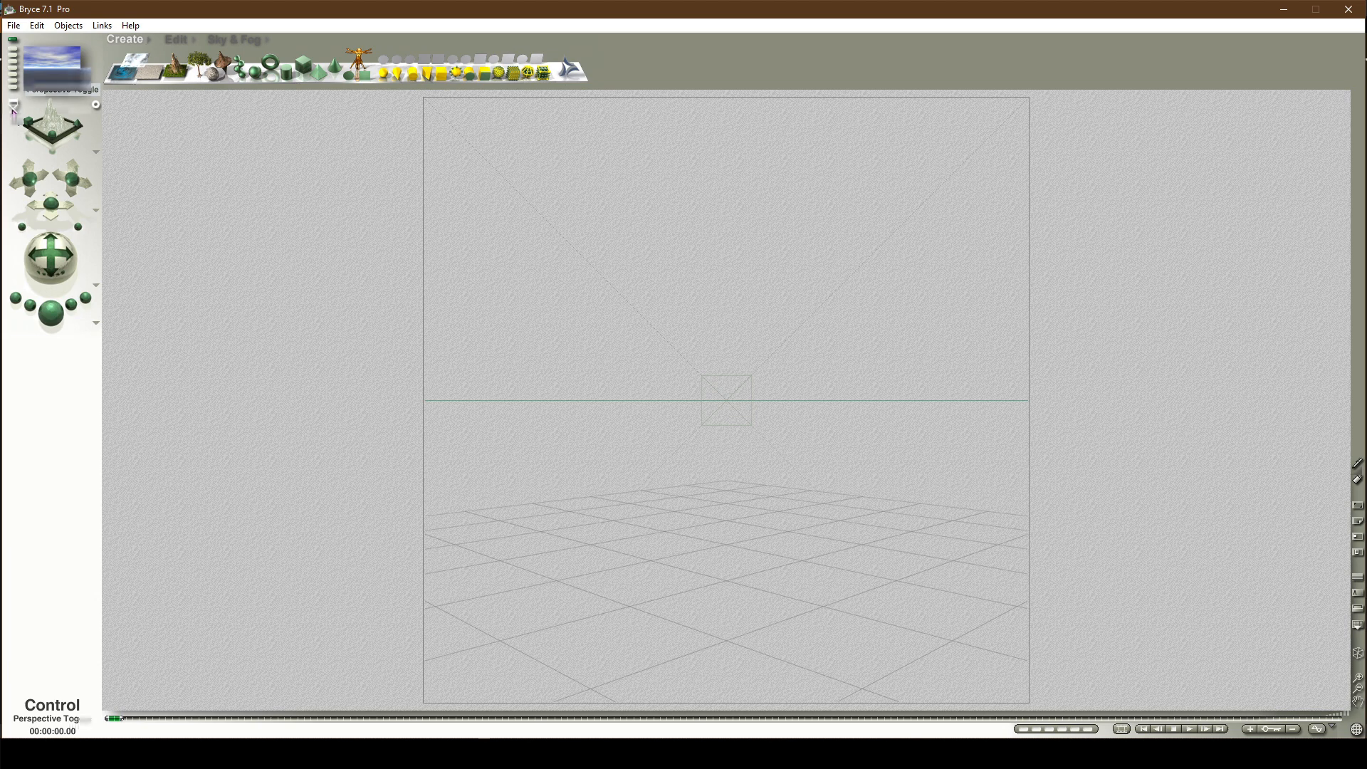
drag(51, 258, 96, 274)
click(933, 236)
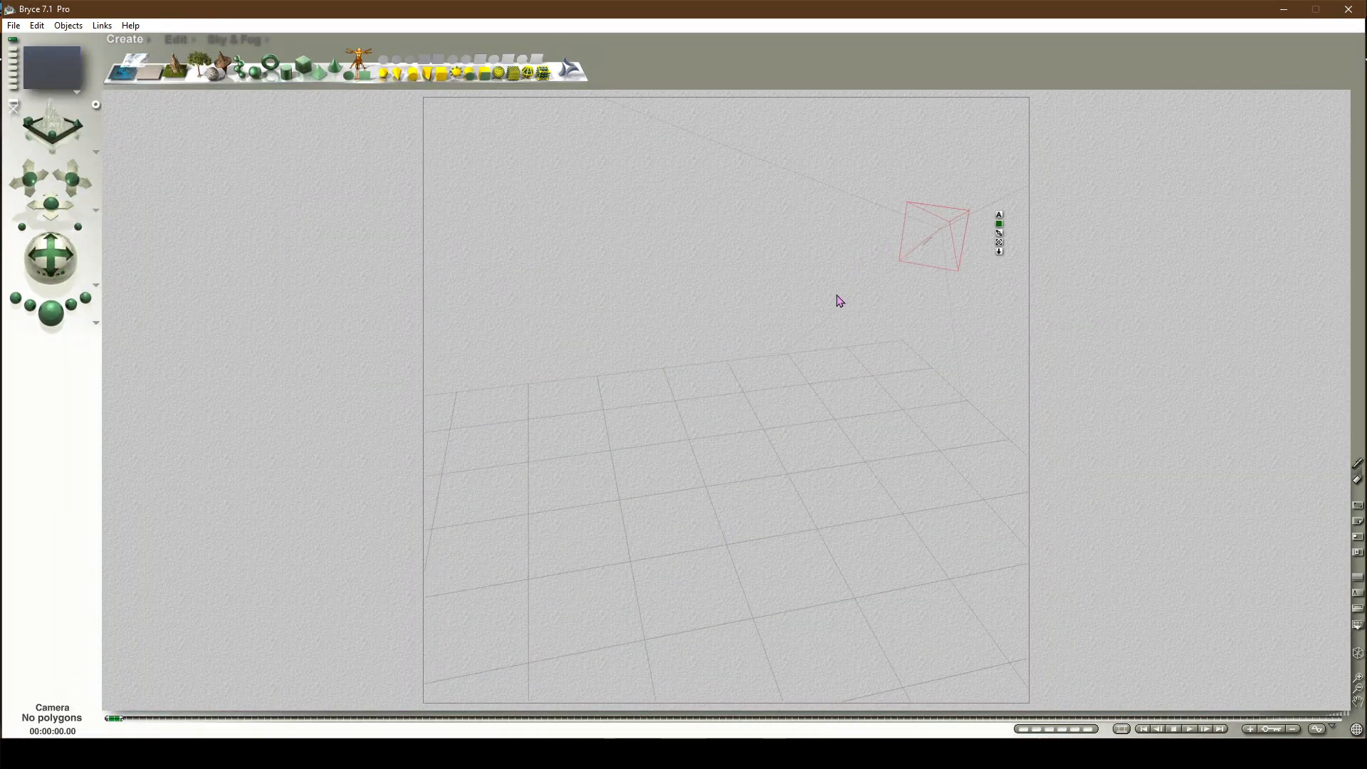
drag(72, 179, 36, 187)
drag(51, 259, 74, 256)
drag(72, 179, 88, 184)
drag(52, 259, 14, 256)
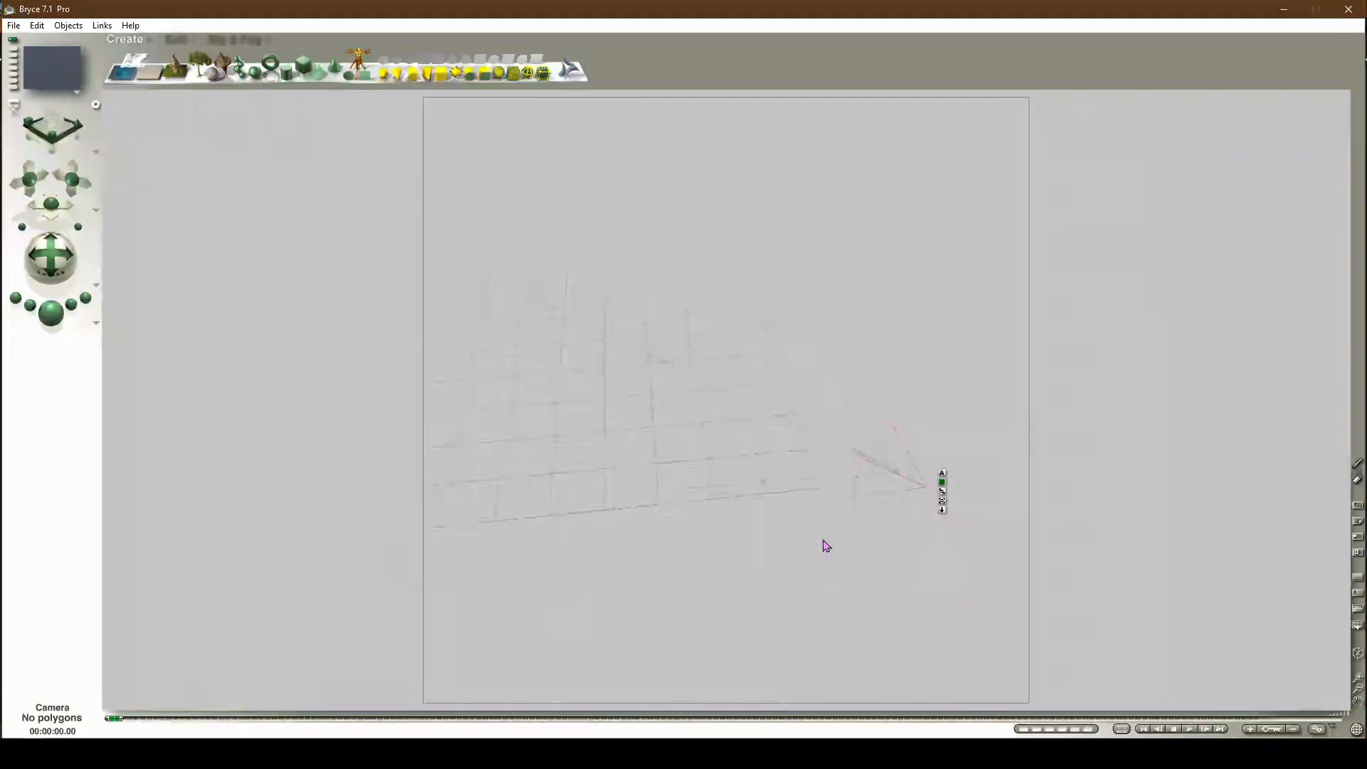
click(12, 113)
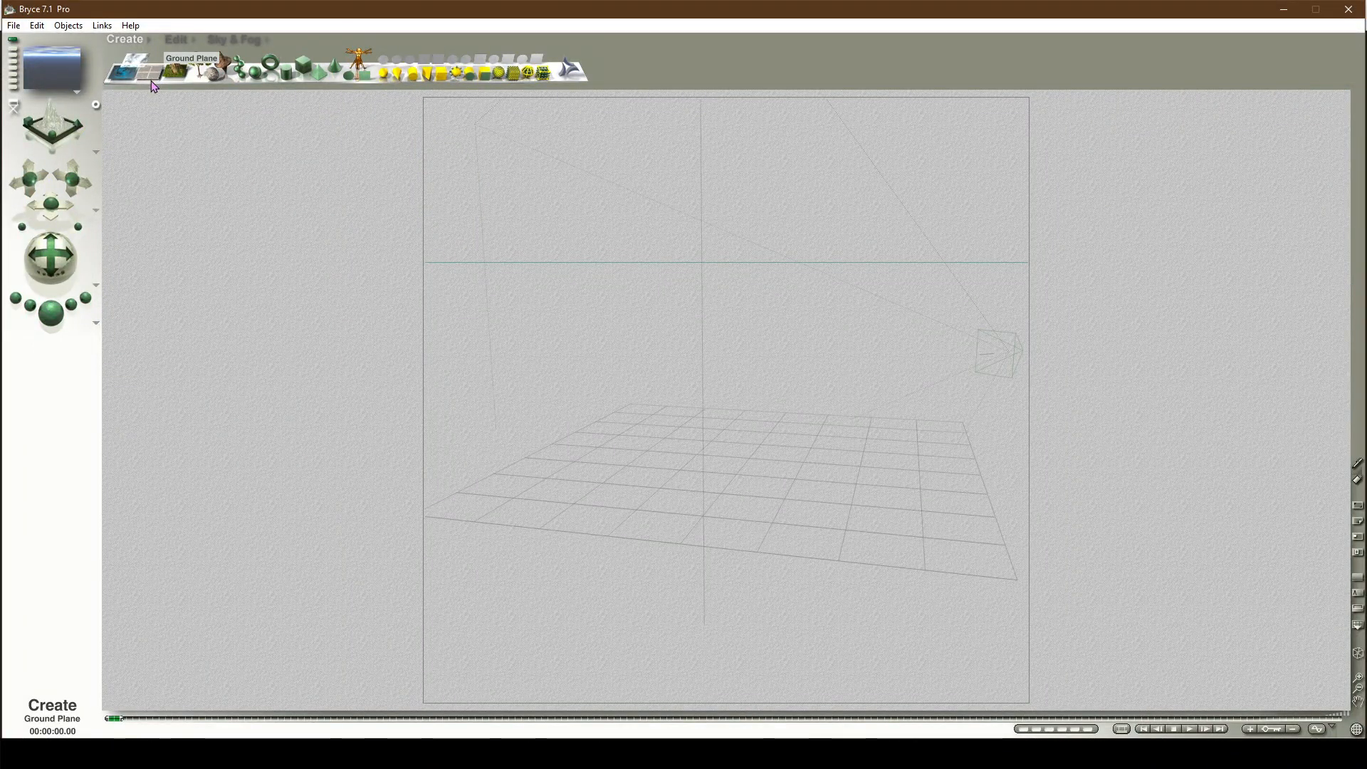
Step: Delete the ground plane and add a new terrain to the scene
click(575, 453)
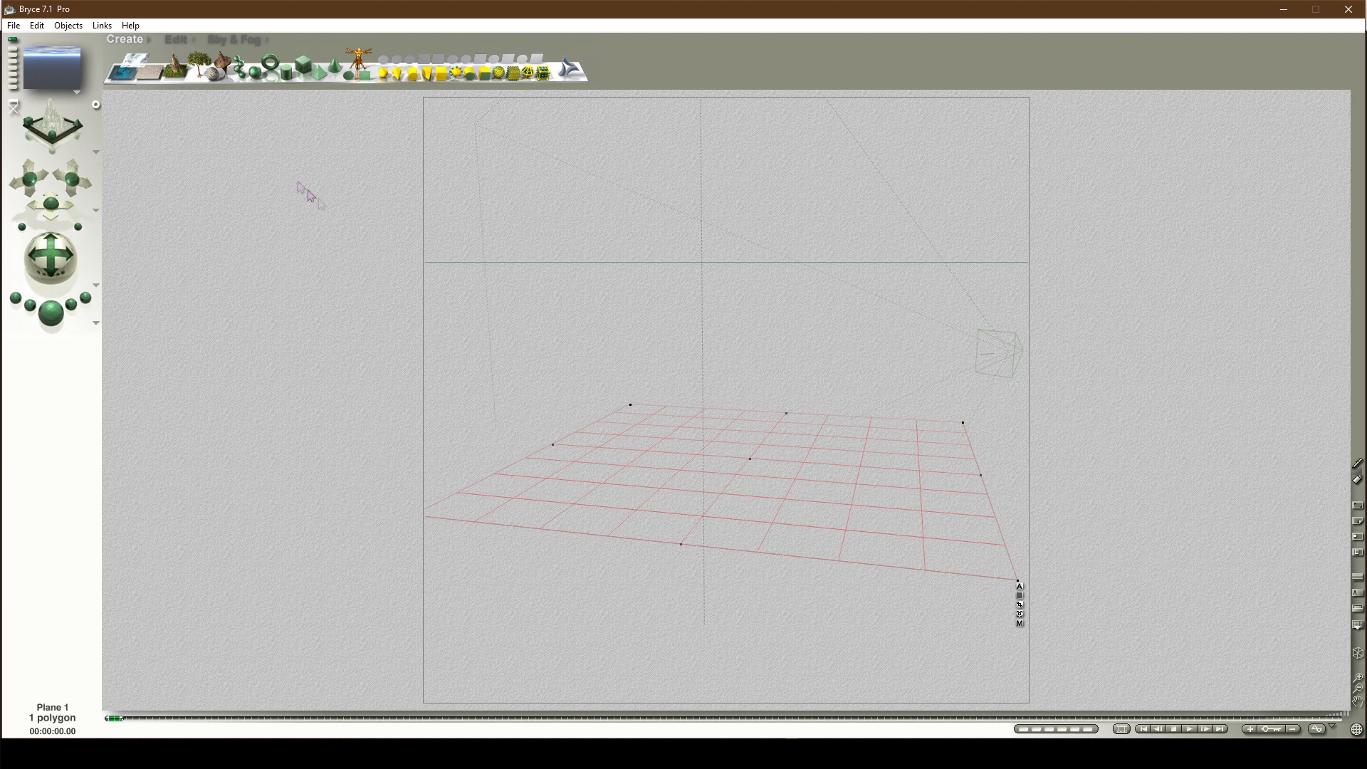
key(Delete)
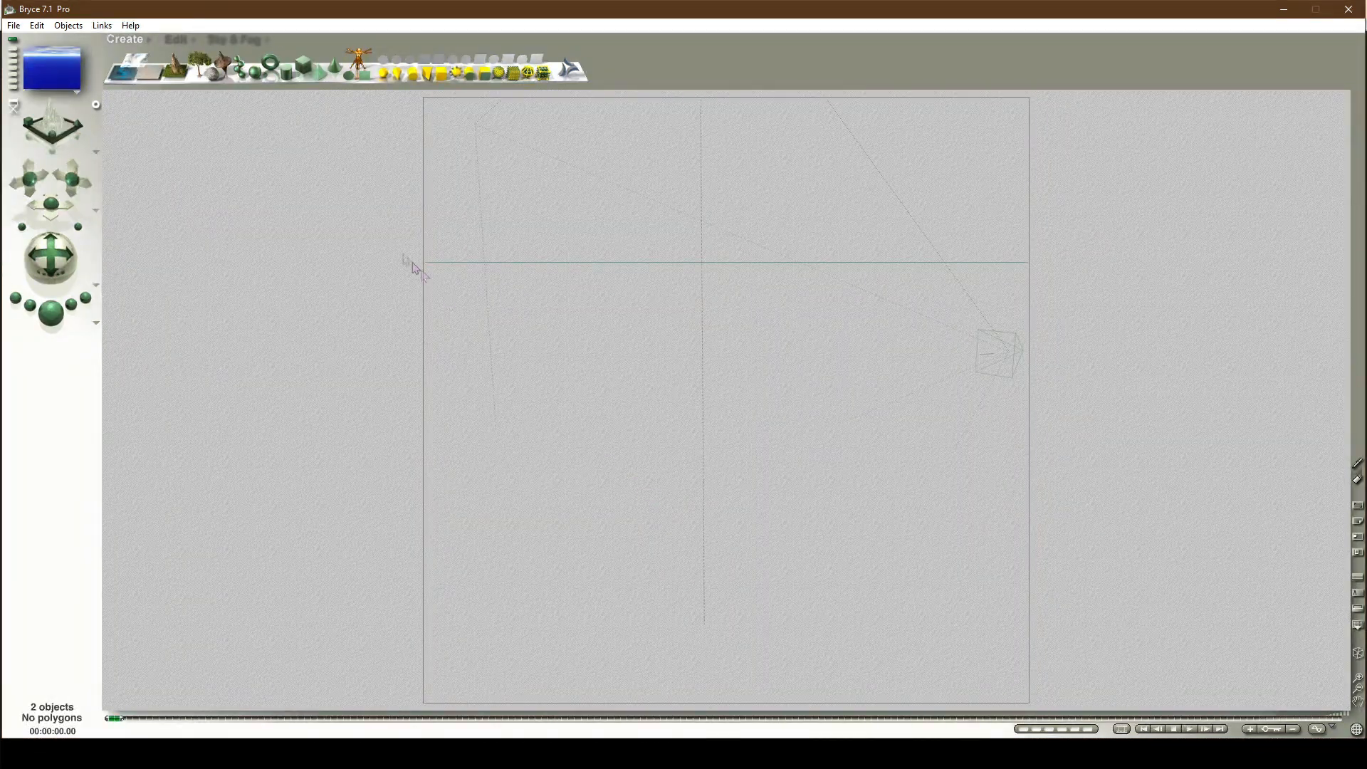
click(184, 74)
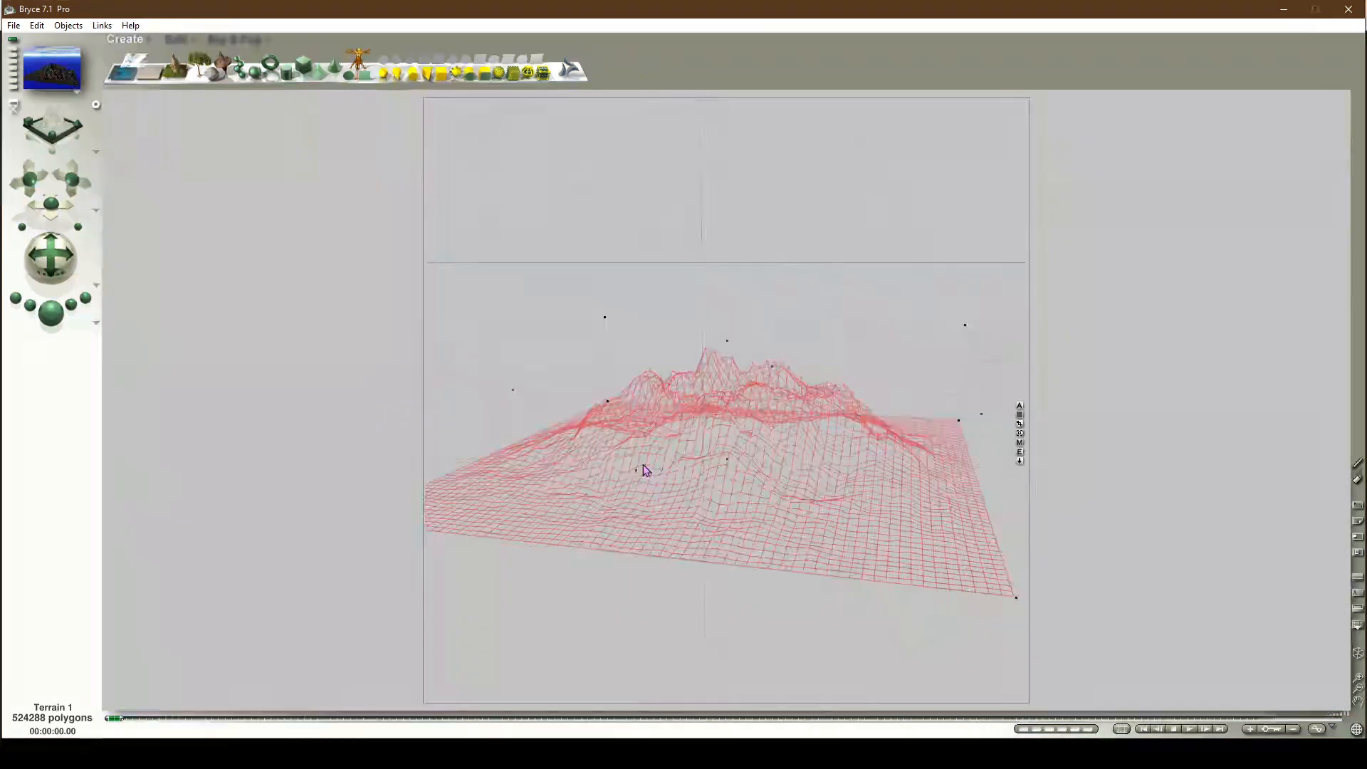
Step: Set the terrain's position to 0, 0, 0 in its object attributes
click(1021, 406)
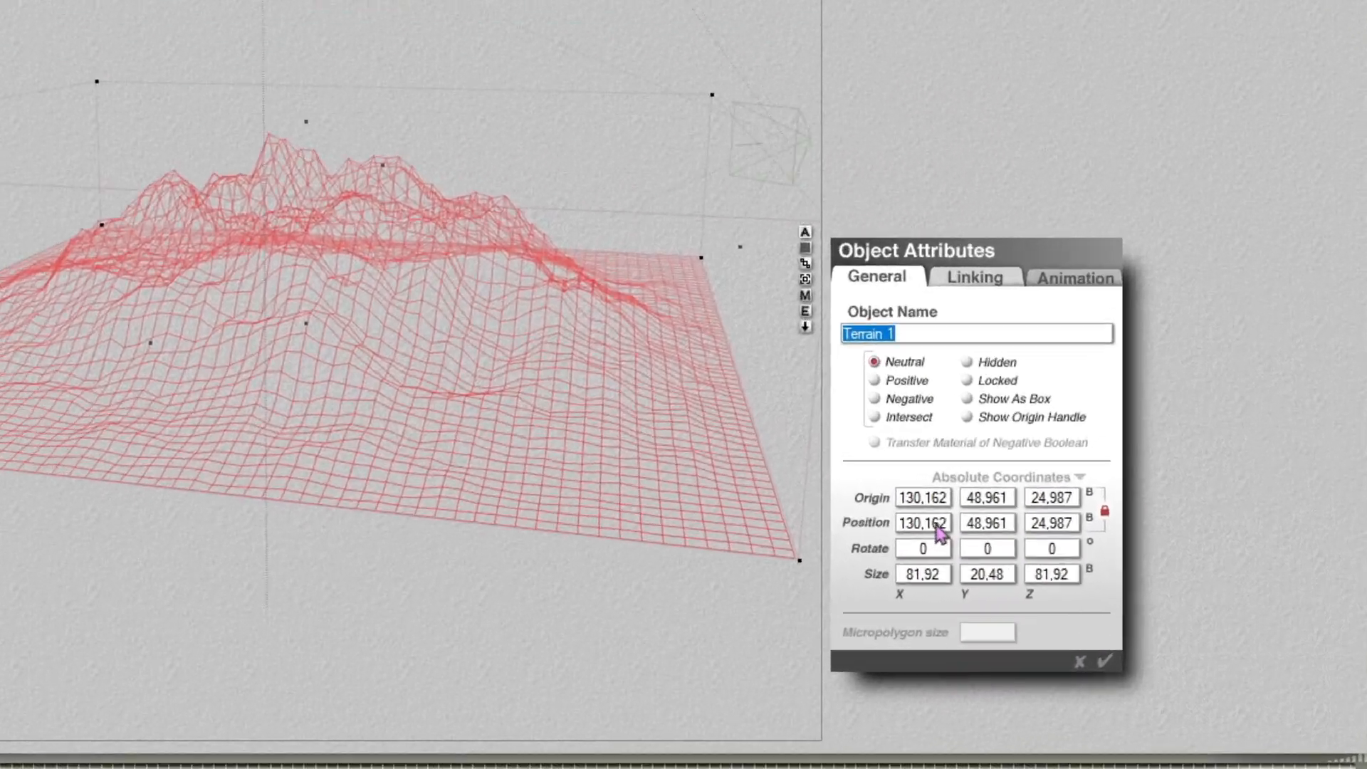
click(1096, 577)
text(0)
click(918, 489)
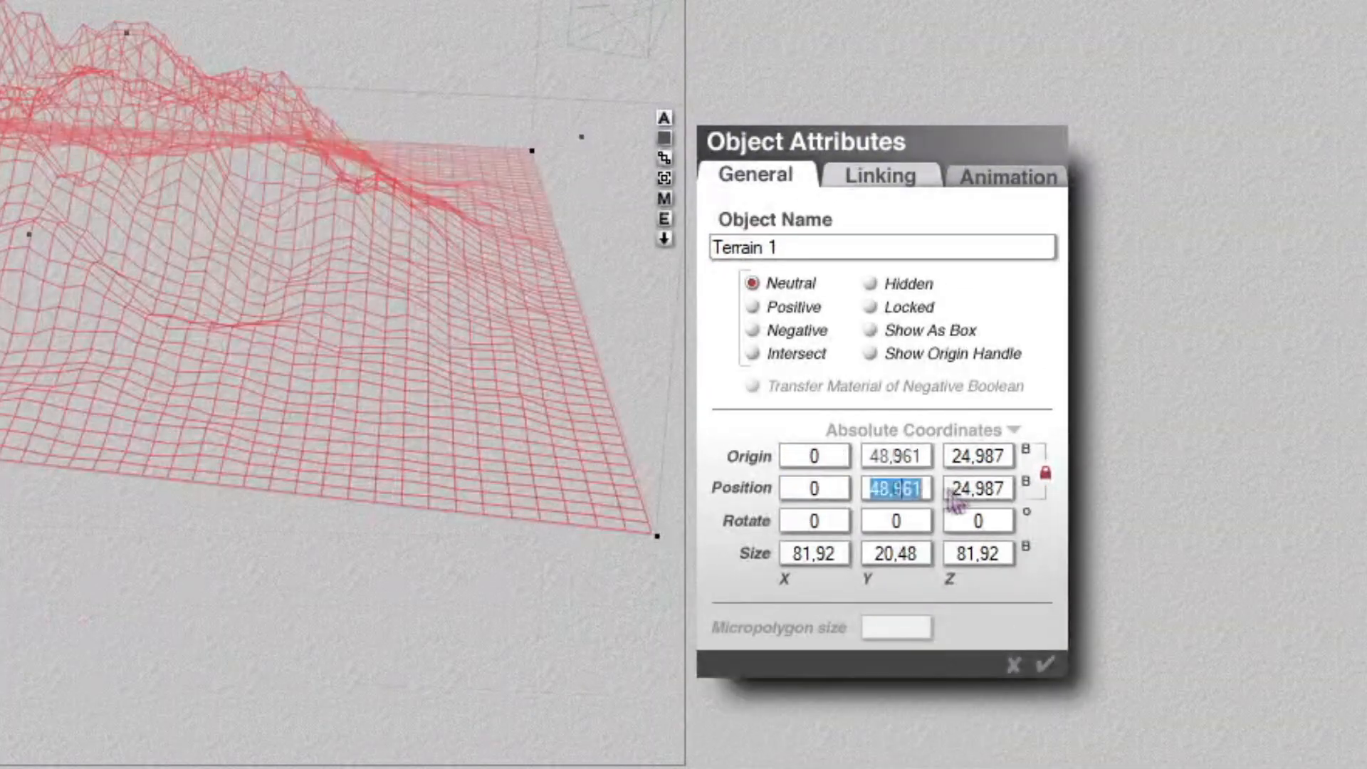
text(0)
click(975, 491)
text(0)
Step: Set the terrain's size to X 100, Y 25 and Z 100, and land it on the ground level
click(829, 559)
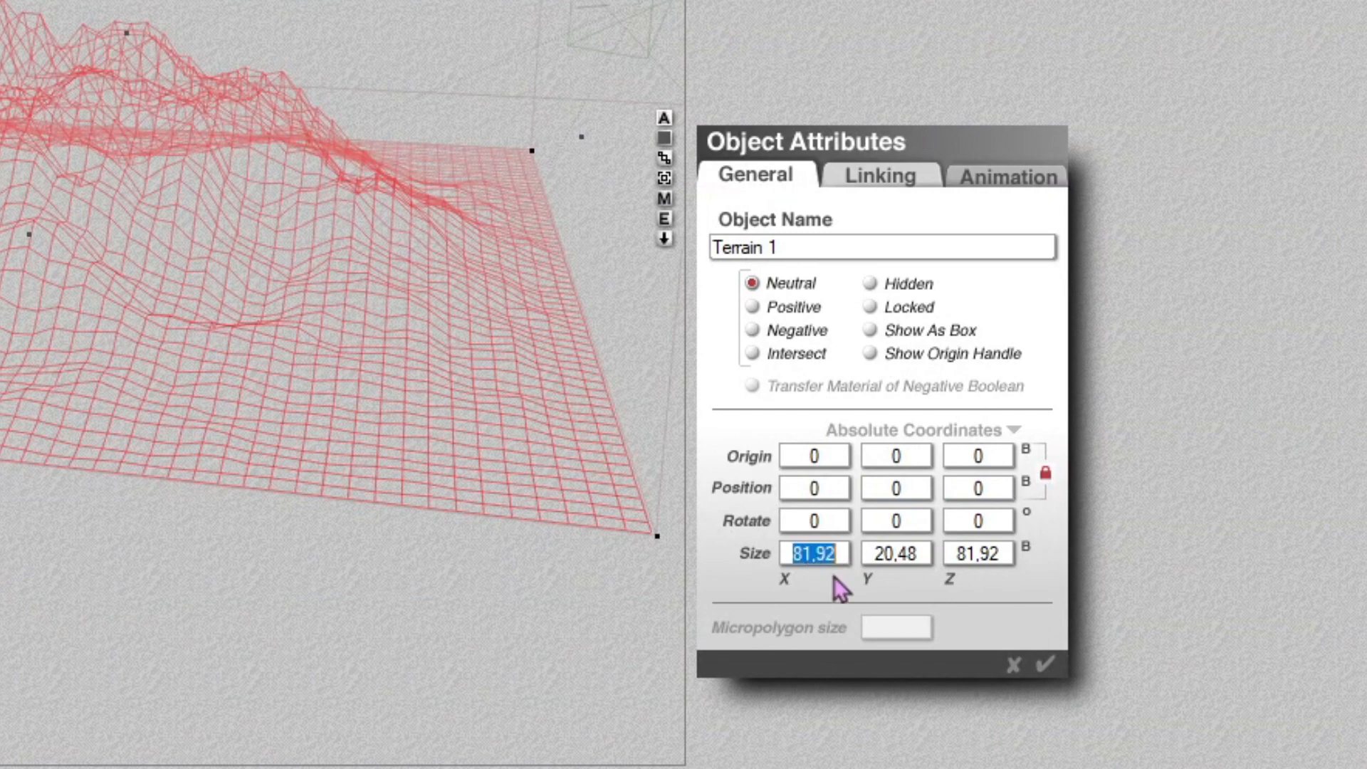
text(100)
click(902, 555)
text(25)
click(992, 555)
text(100)
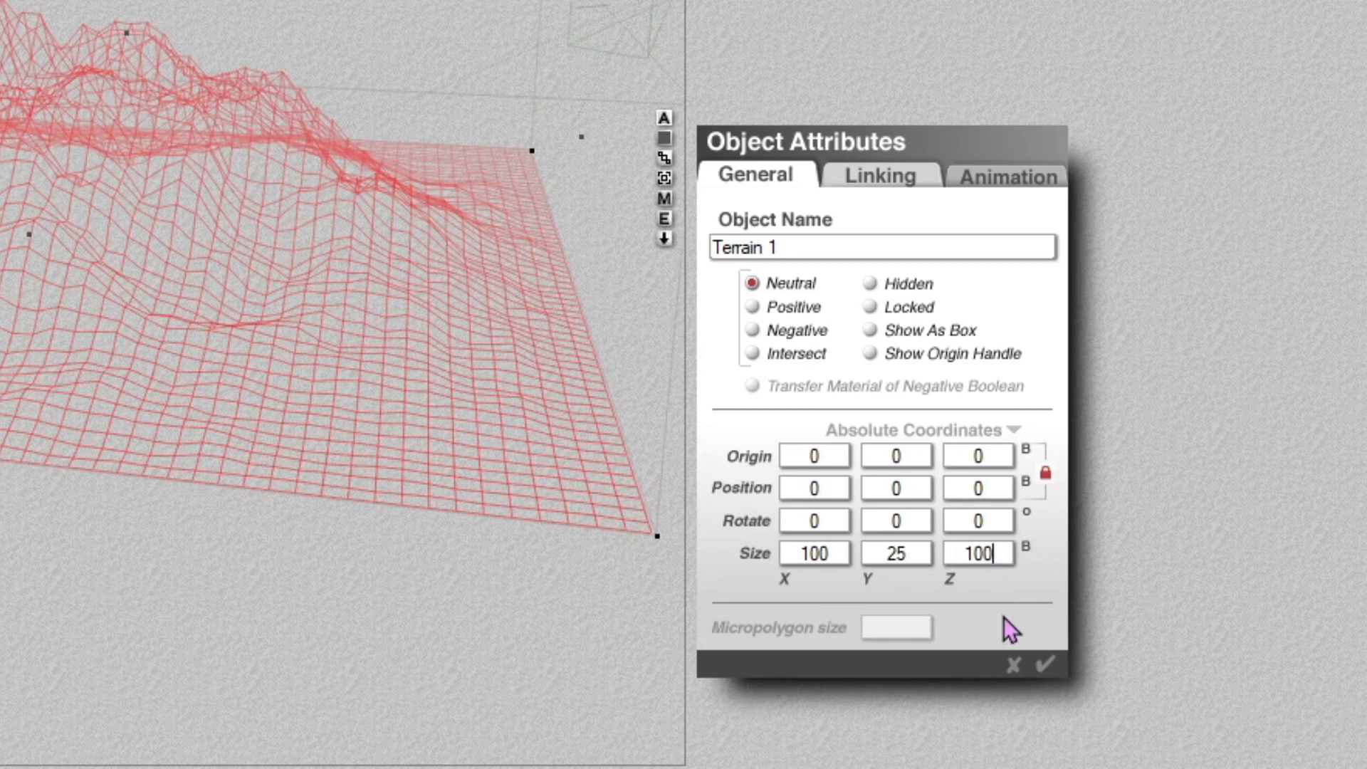
click(1046, 667)
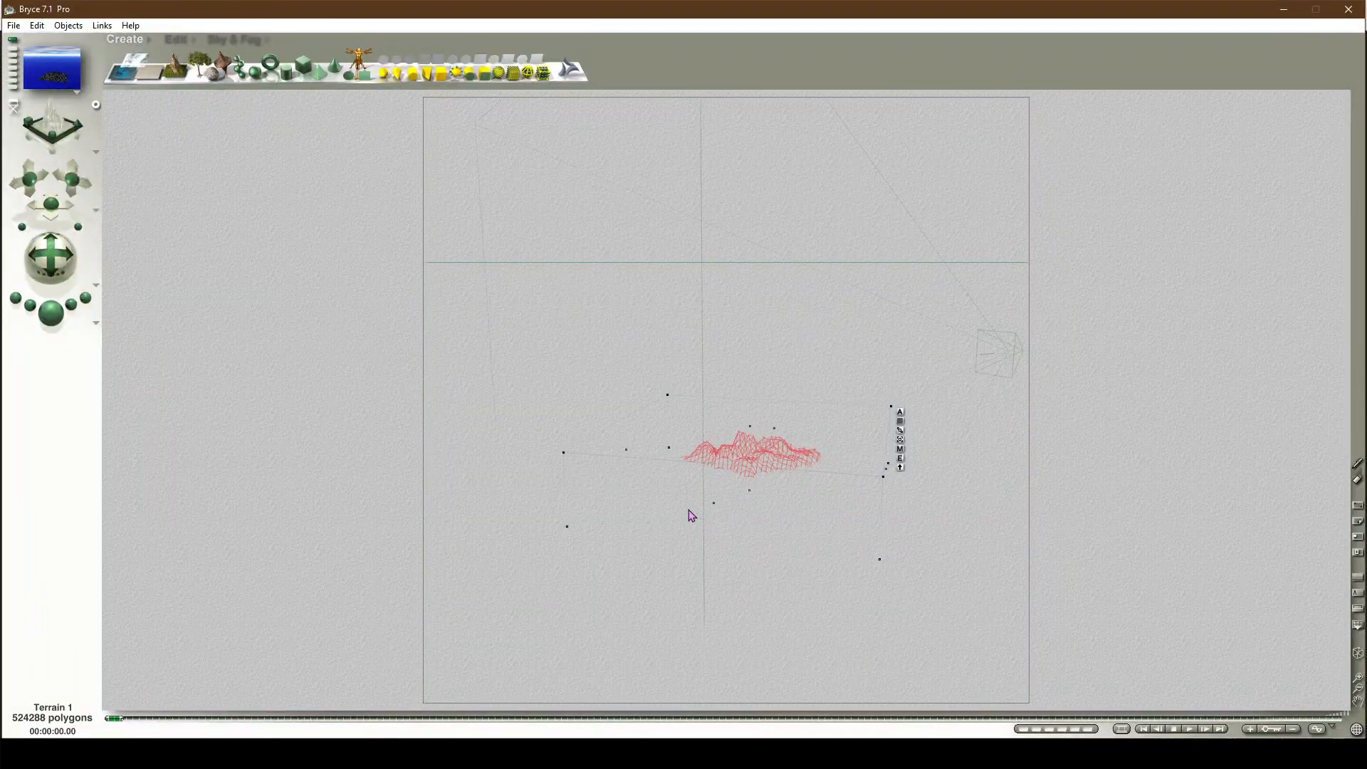
click(902, 469)
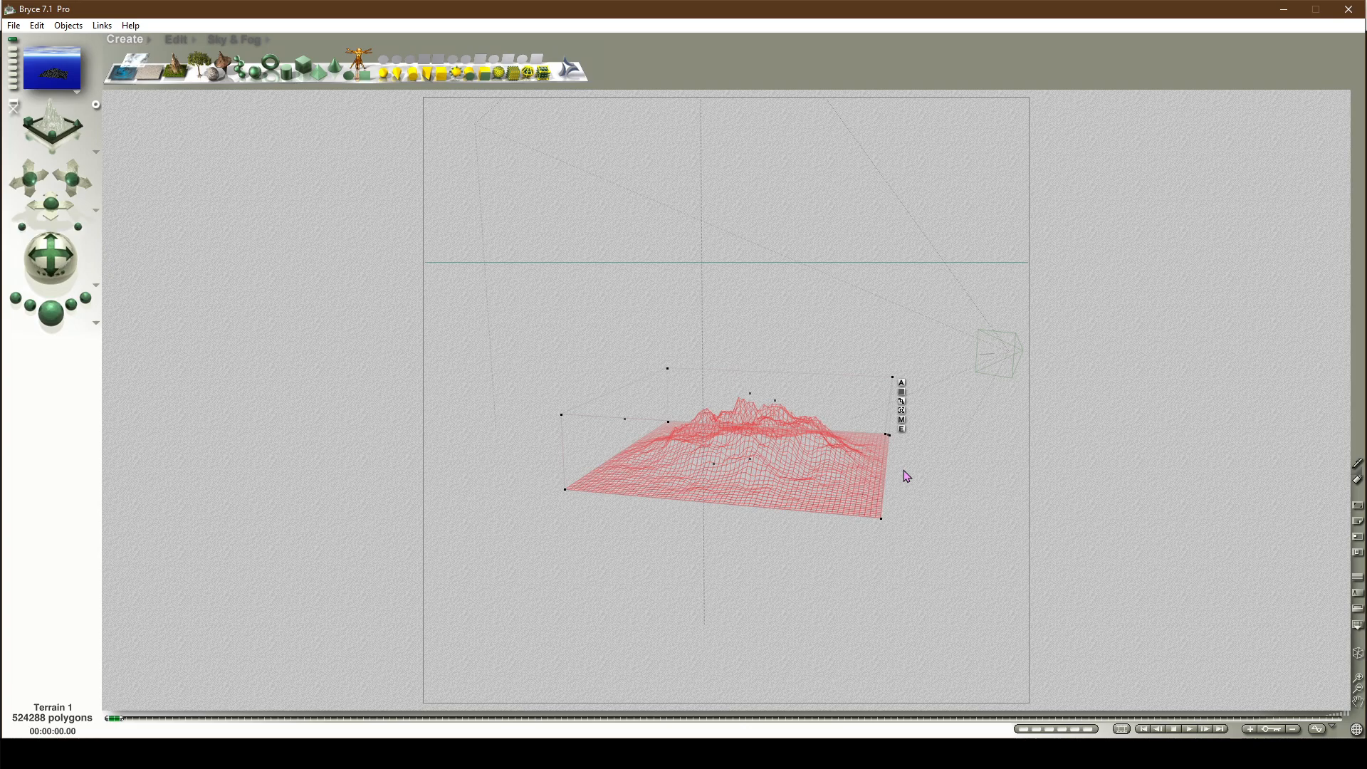
Step: Open the terrain's material library and add a category named OW Tutorial to the User collection
click(901, 419)
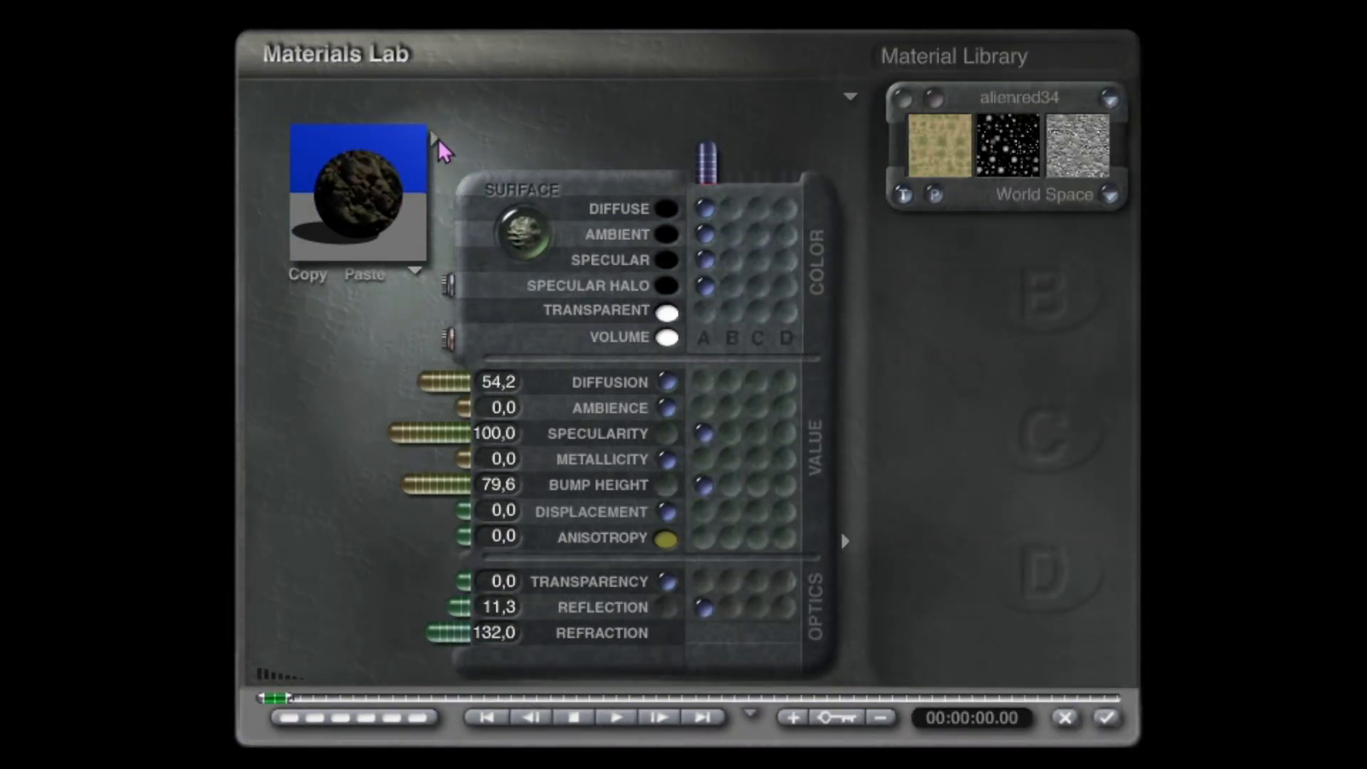
click(435, 140)
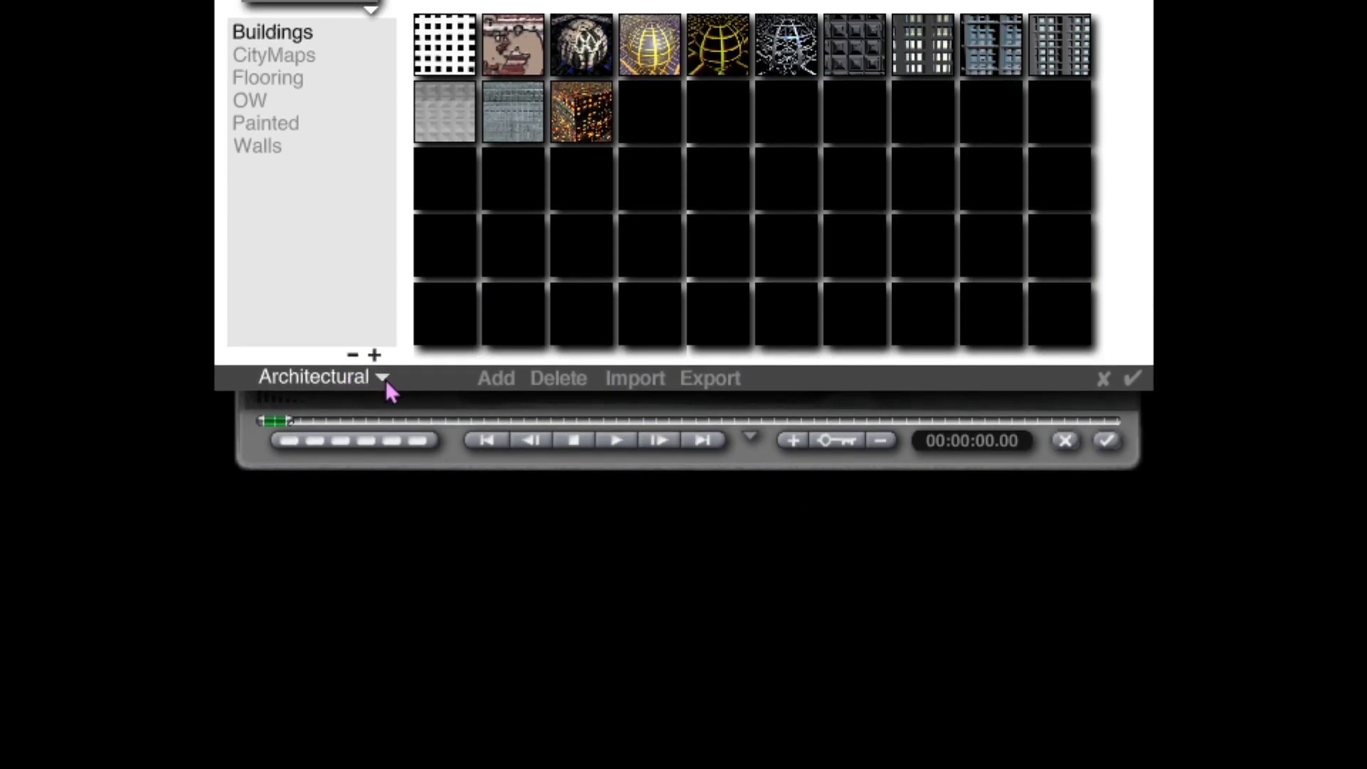
click(385, 653)
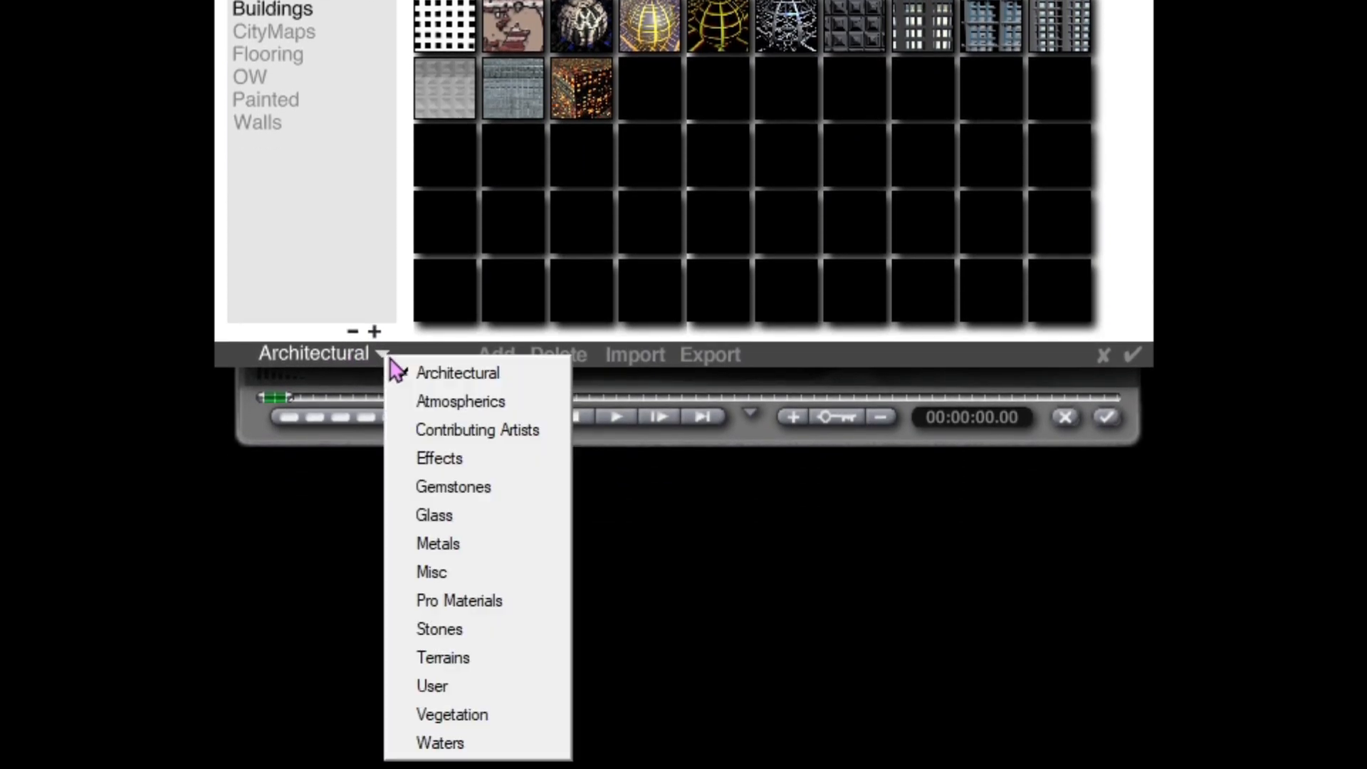
click(454, 688)
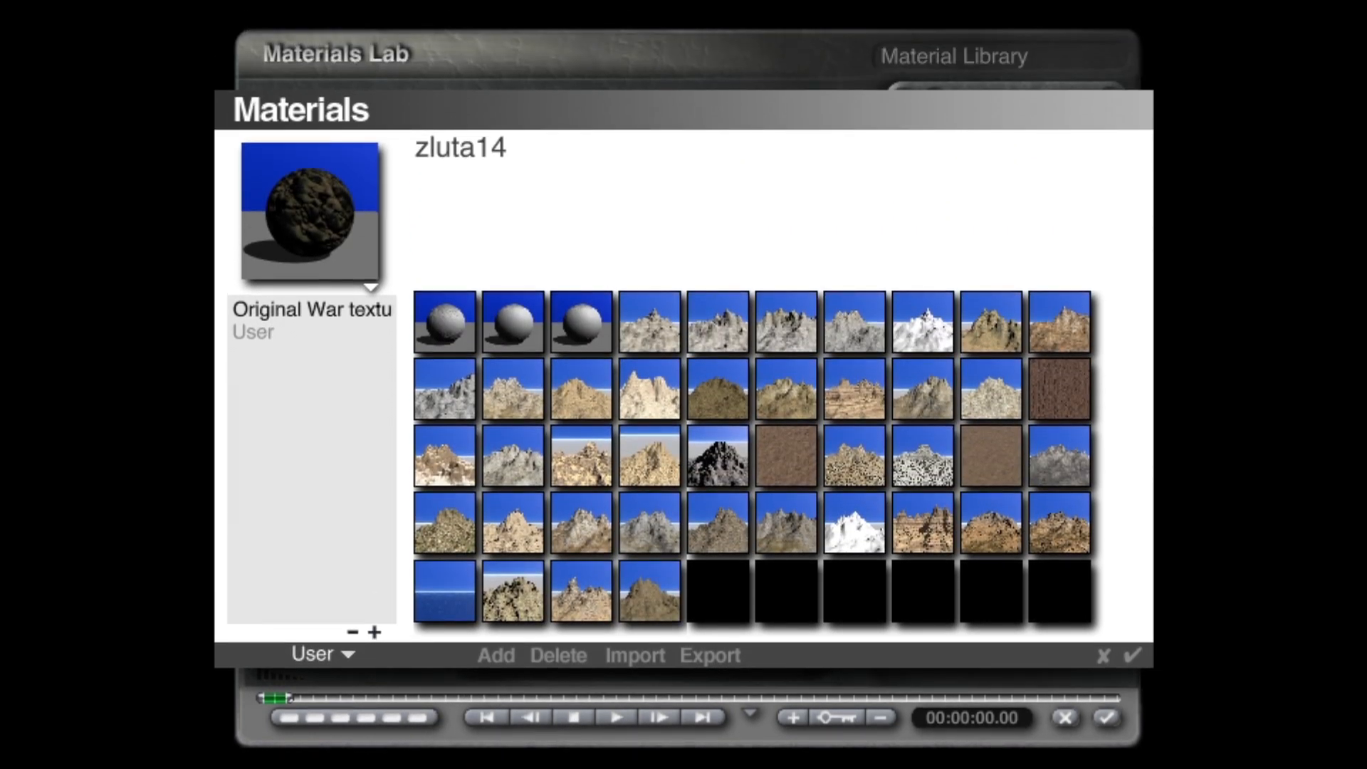
click(375, 631)
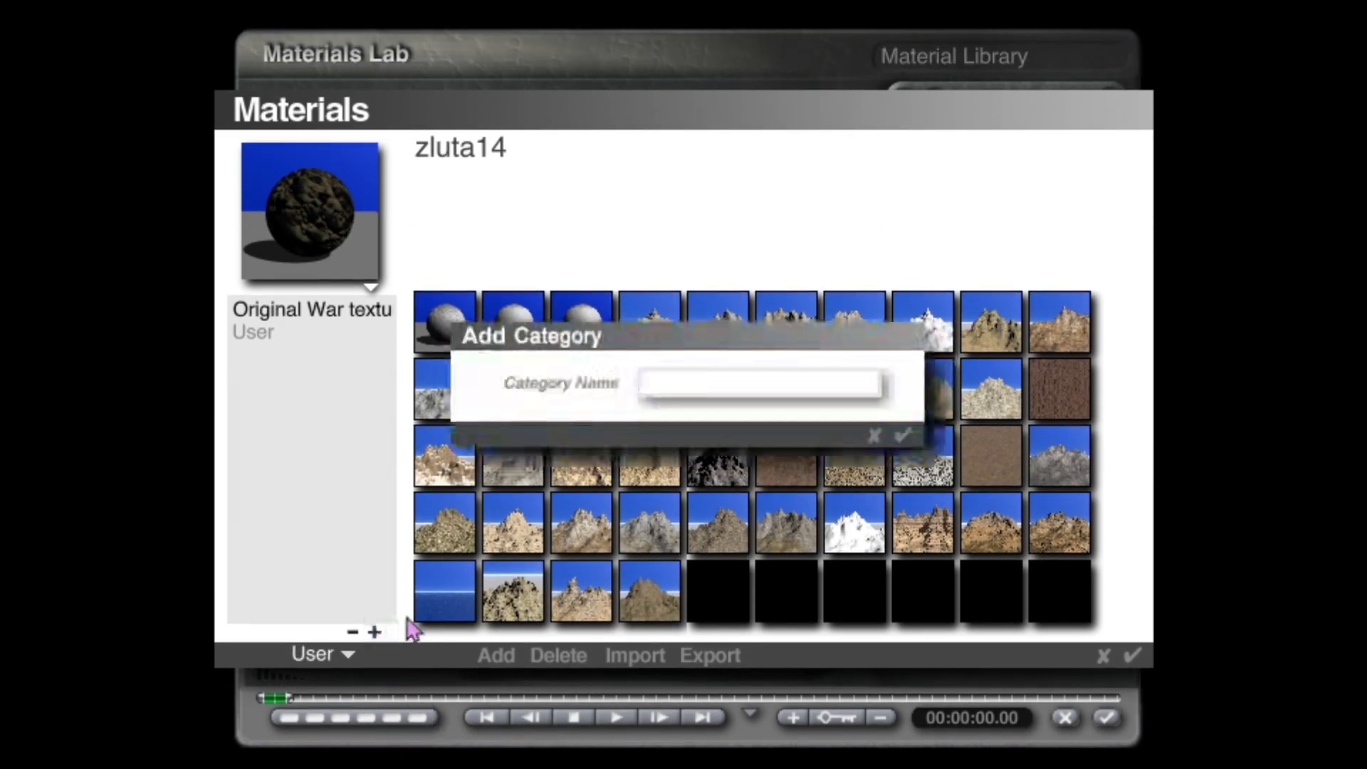
text(OW Tutorial)
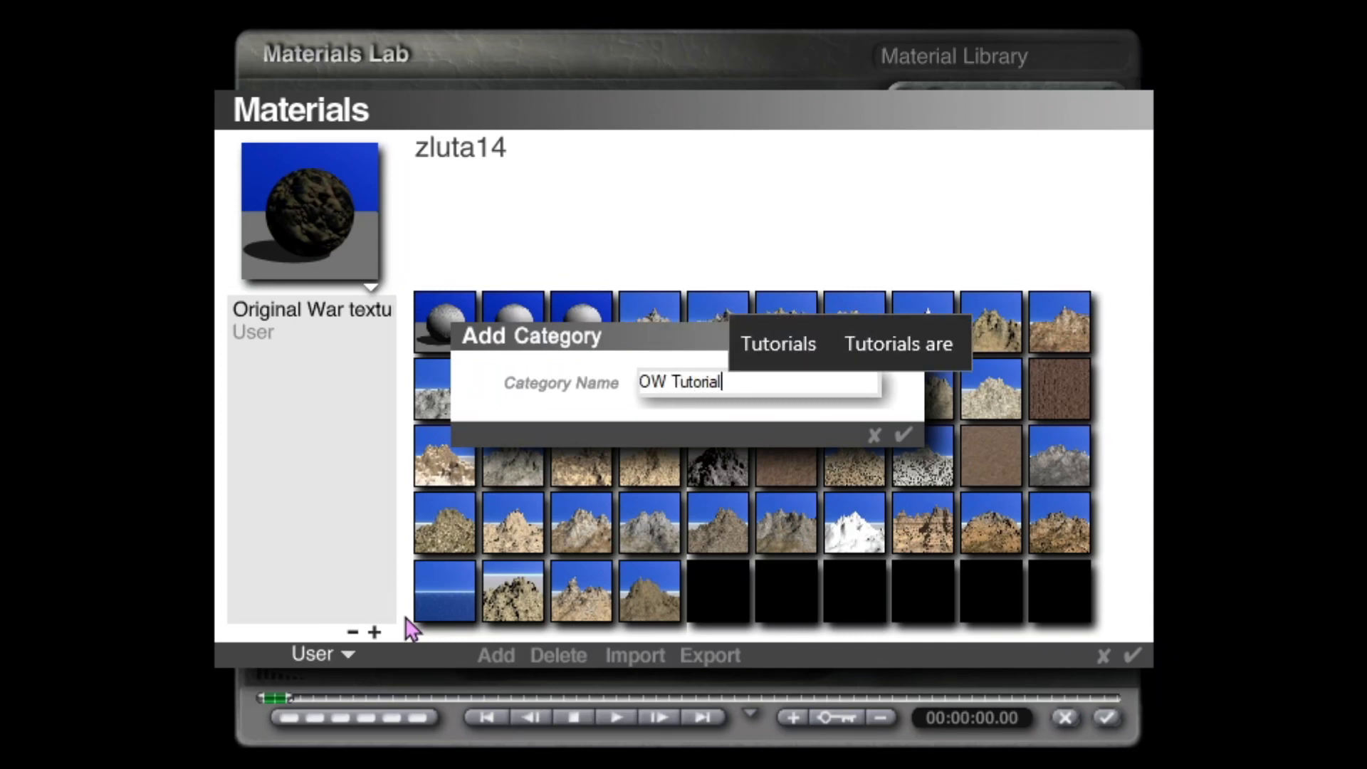
click(904, 435)
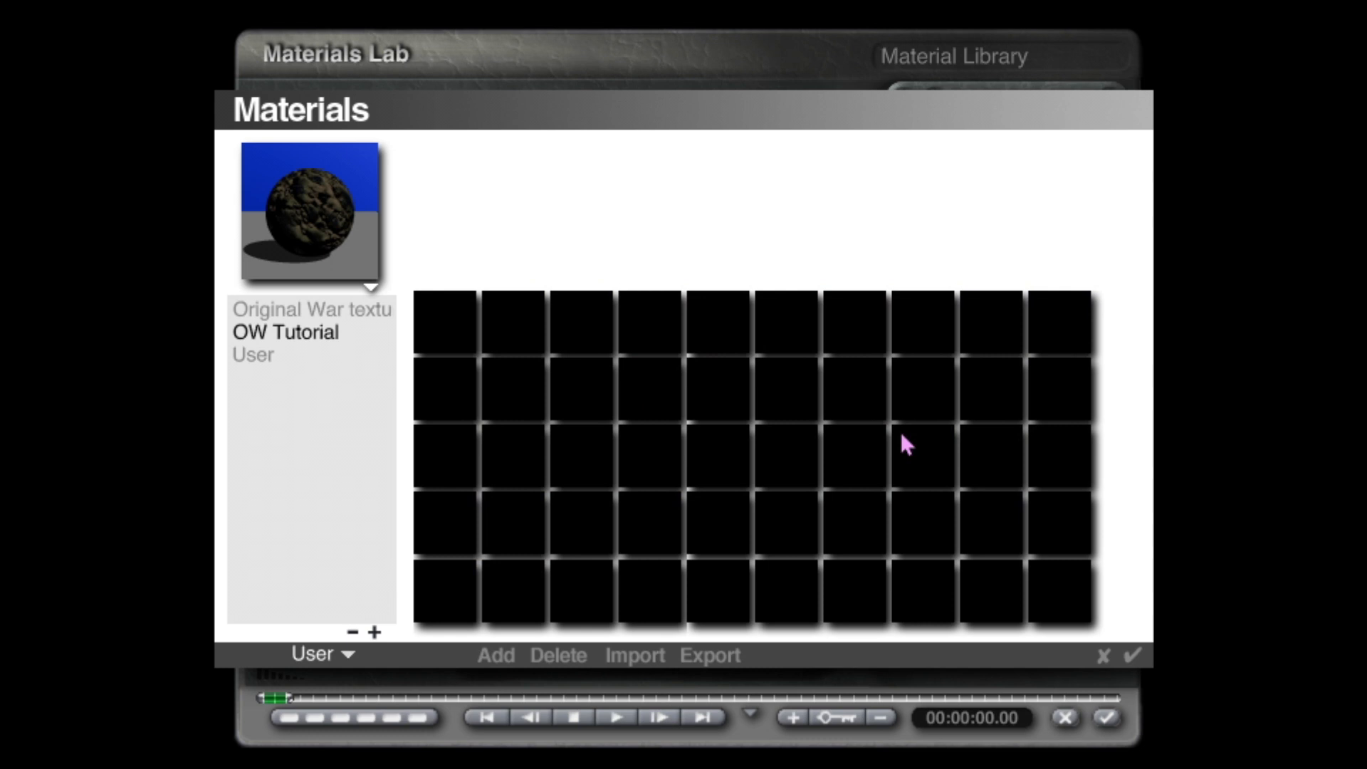
Step: Import the terrain materials into the OW Tutorial category and apply Naz_Ru23_skaly to the terrain
click(634, 655)
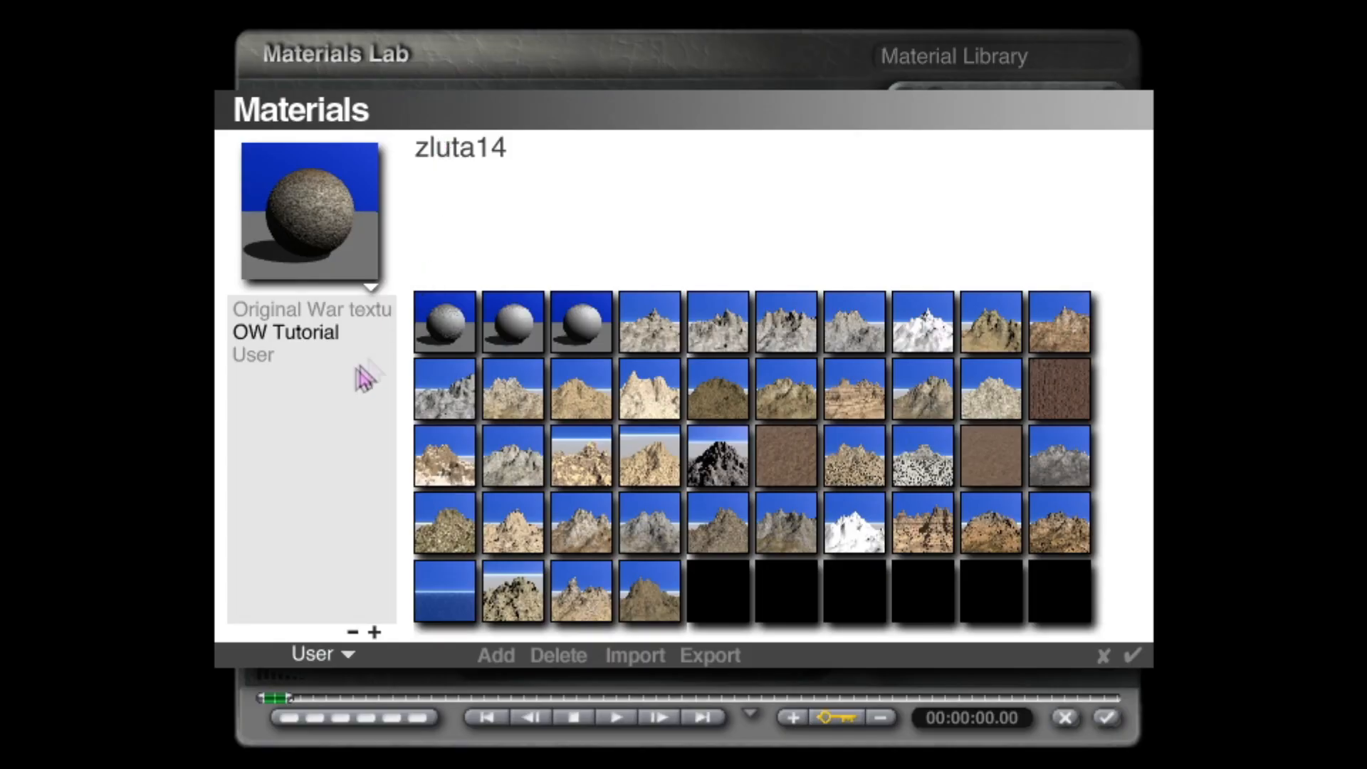
click(580, 542)
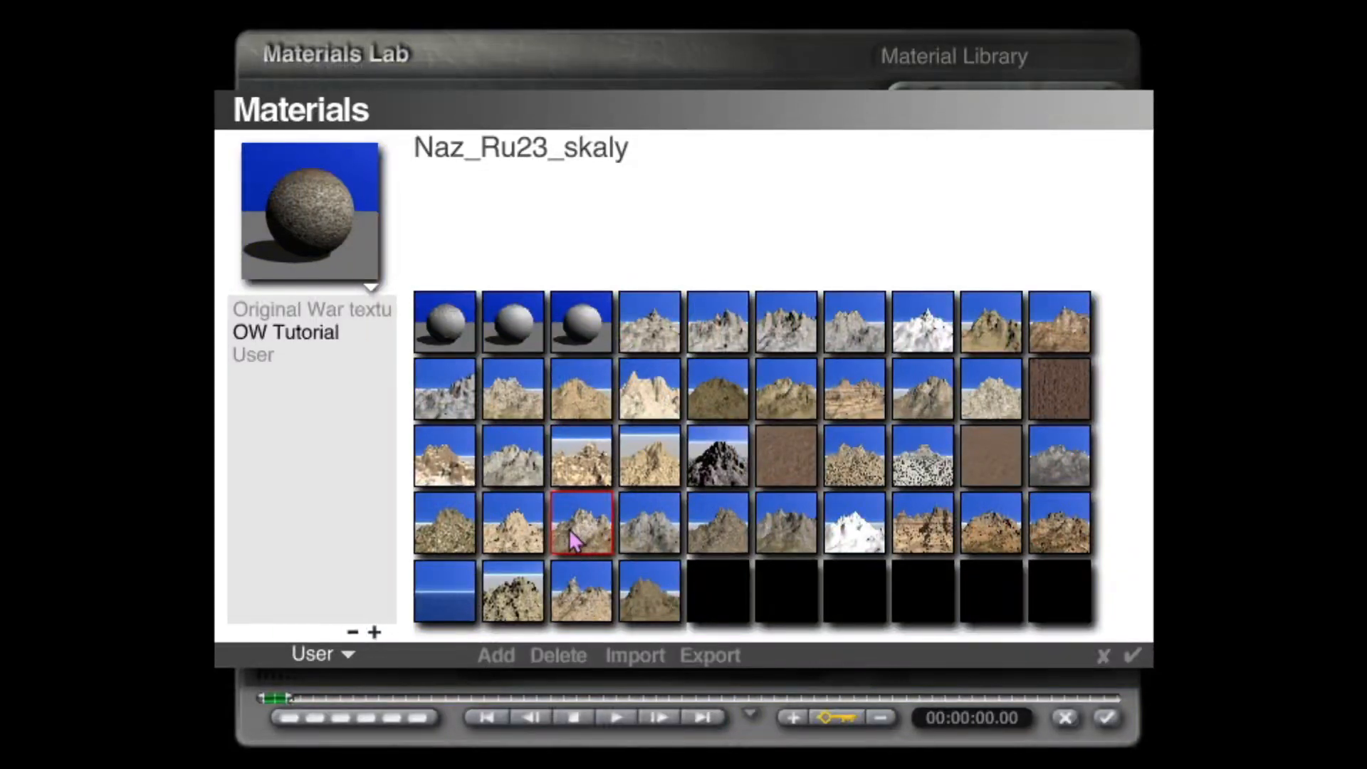
click(1134, 660)
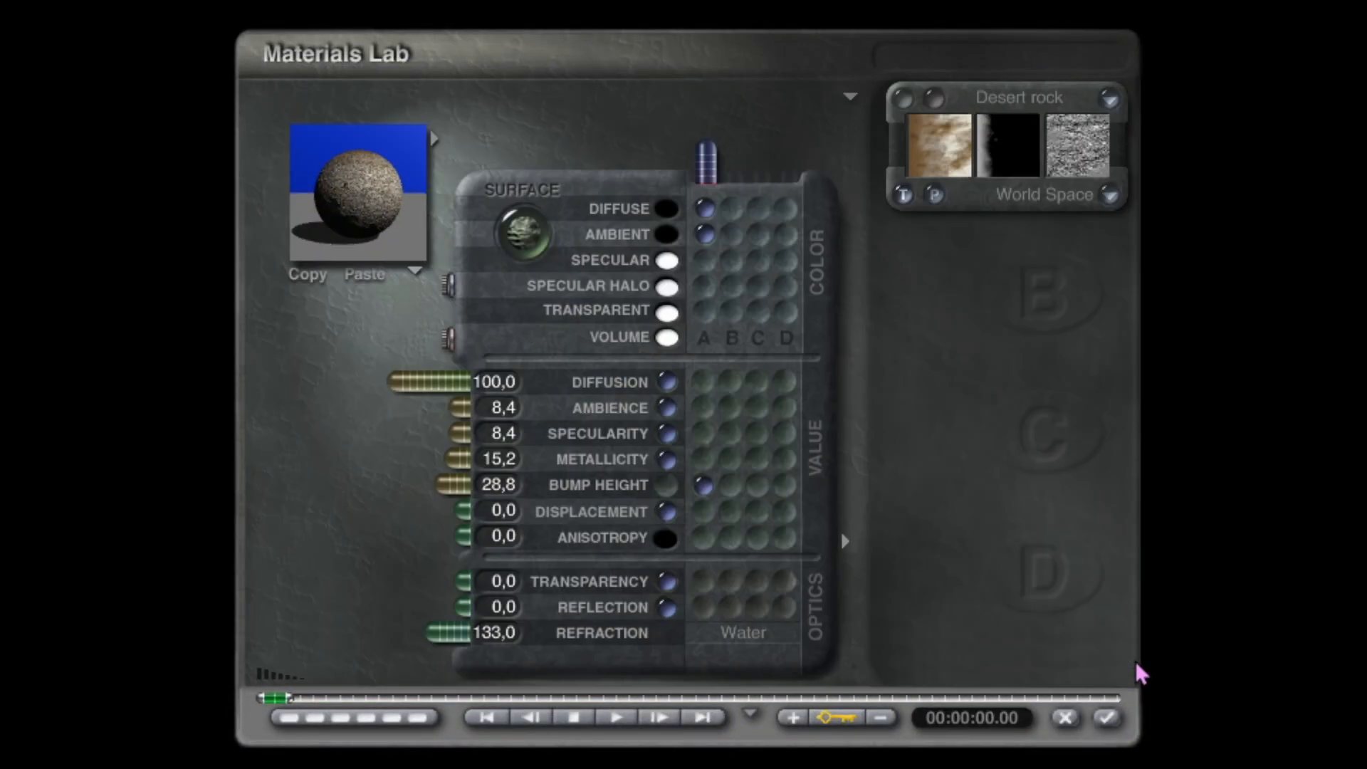
click(1106, 720)
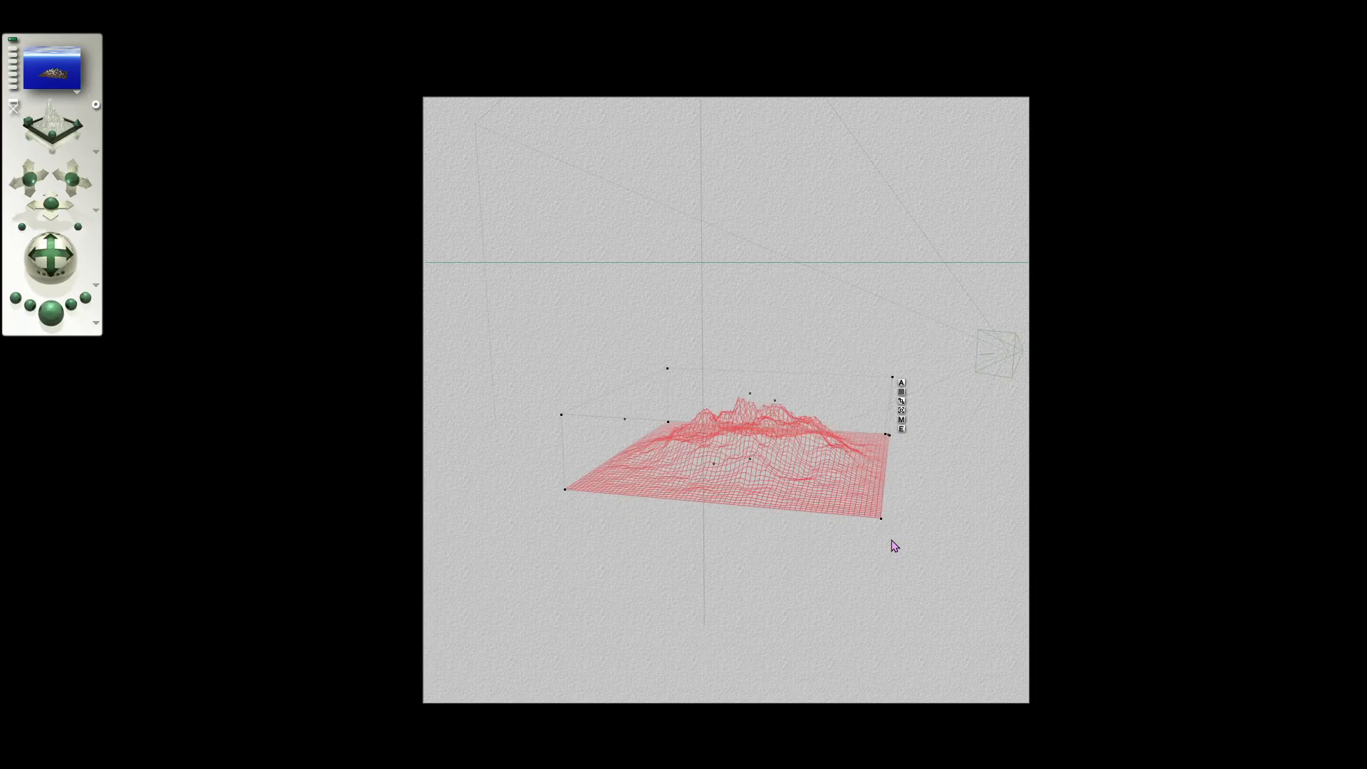
Step: Select the camera in the director view and move it closer to the terrain
drag(50, 256, 74, 190)
click(55, 312)
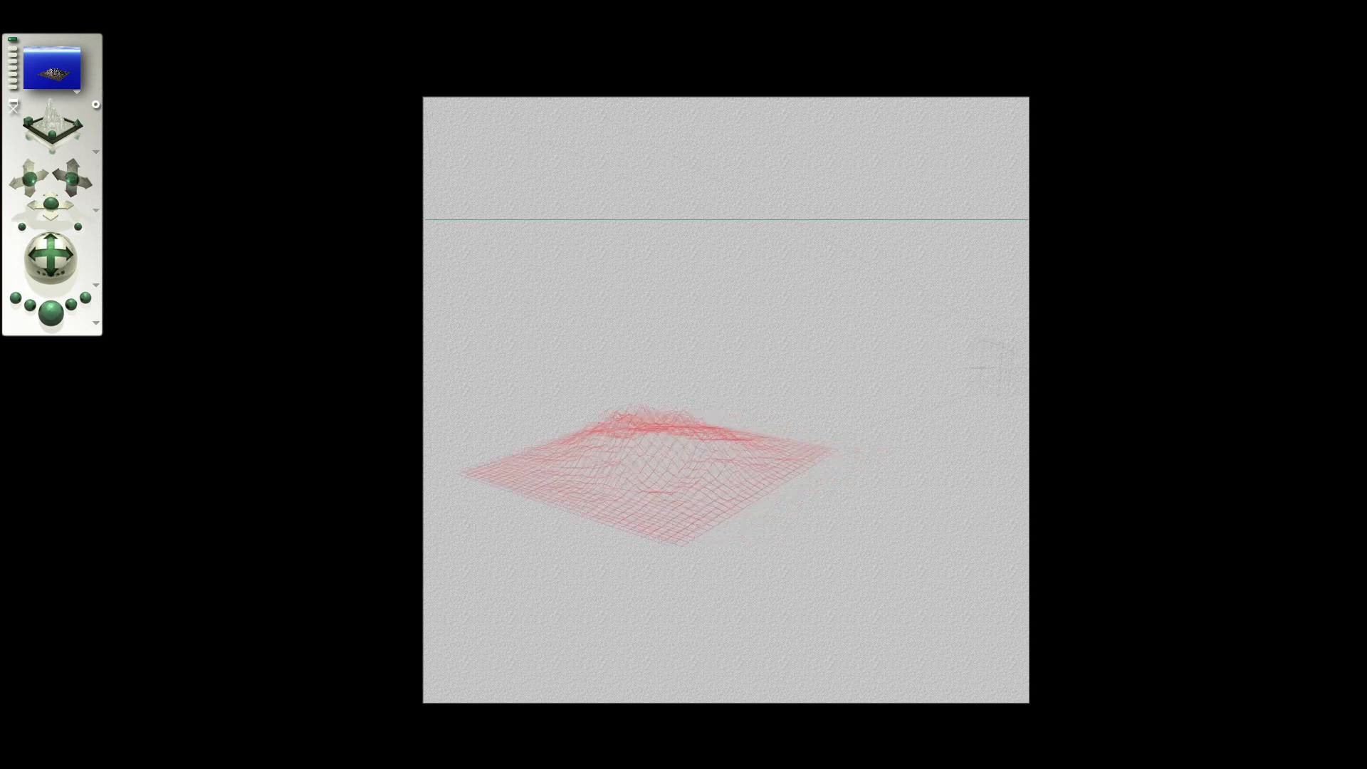
click(936, 370)
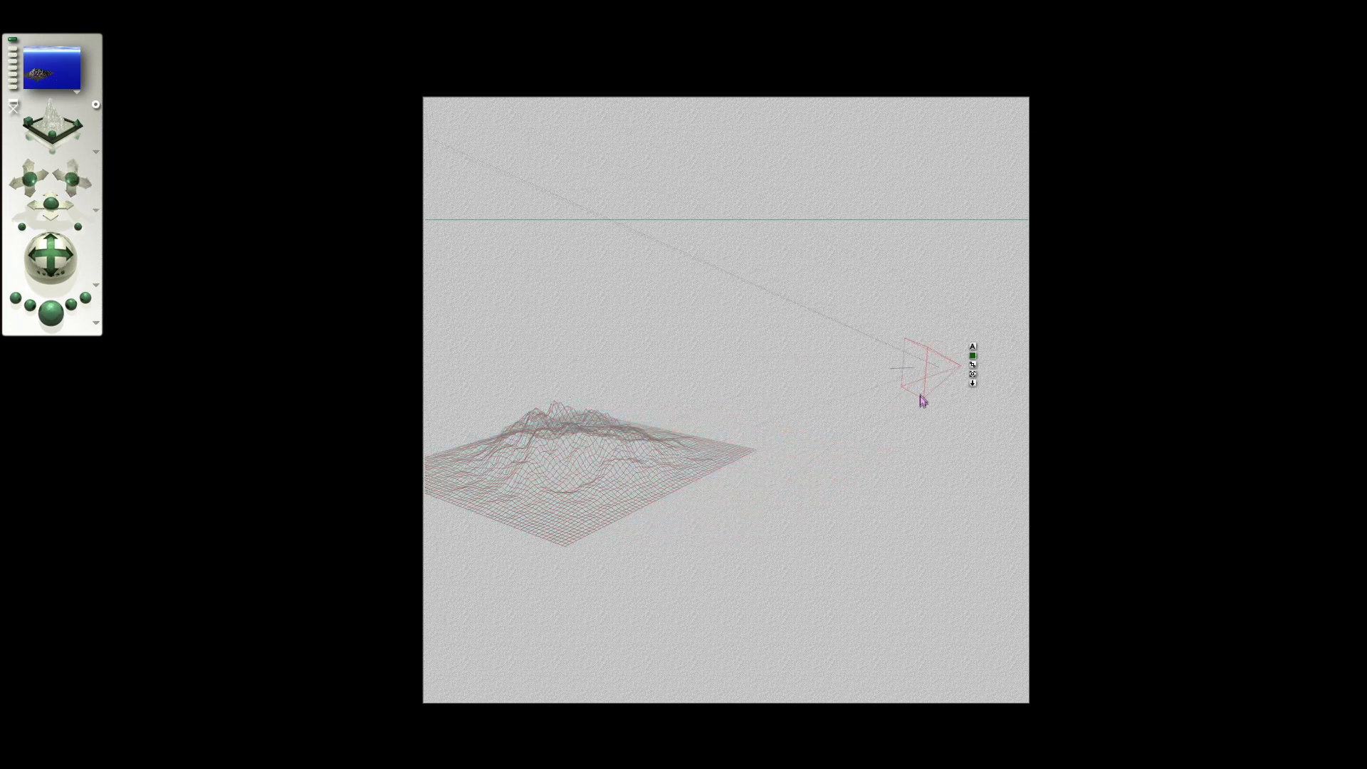
drag(927, 382, 840, 361)
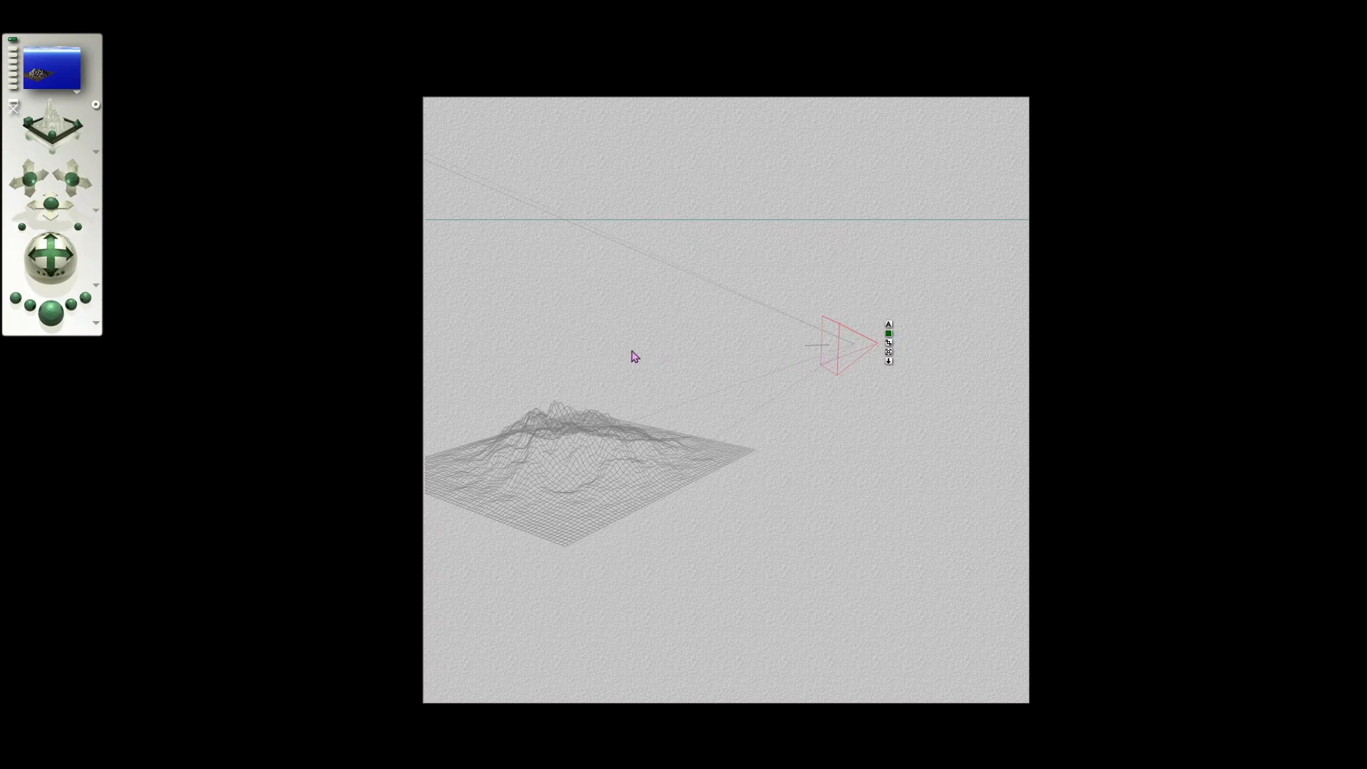
mouse_move(56, 258)
mouse_down()
mouse_move(110, 240)
mouse_move(69, 271)
mouse_move(61, 254)
mouse_up()
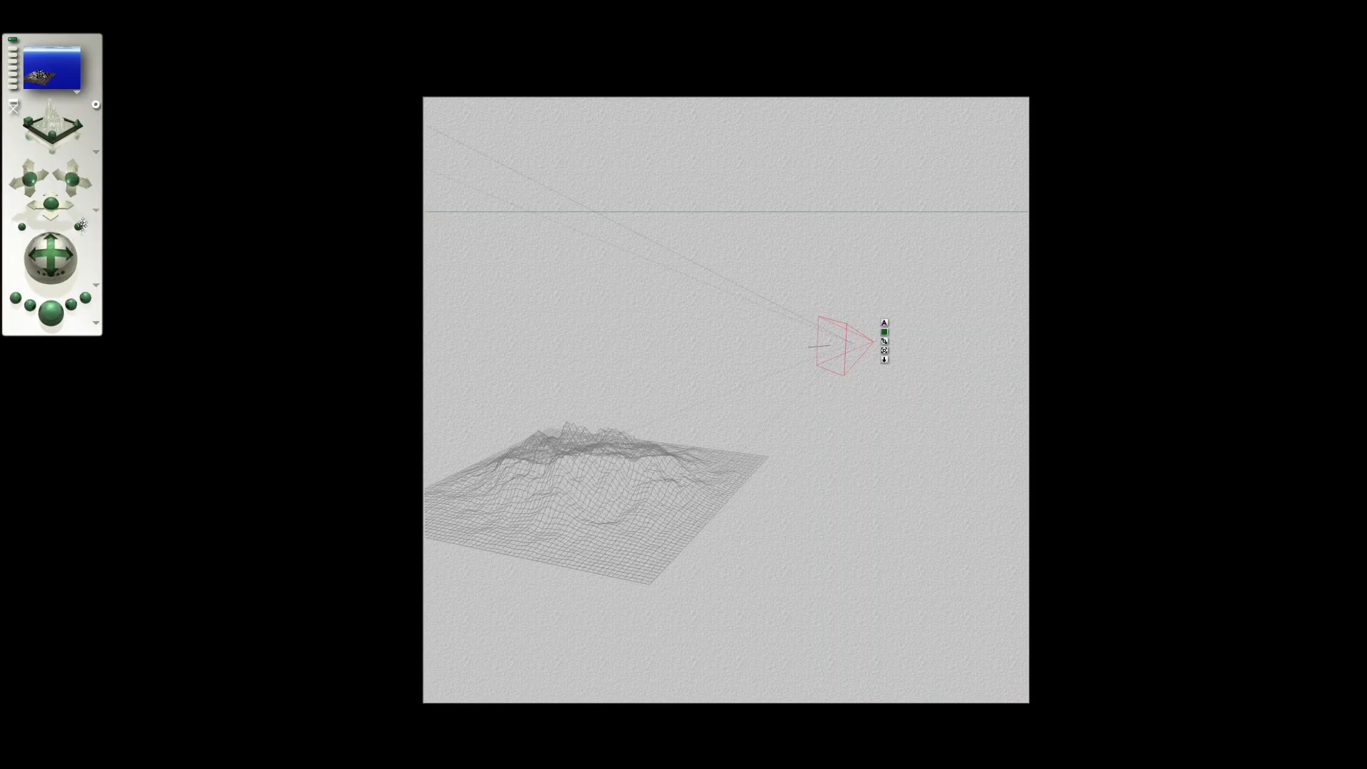
drag(71, 184, 51, 178)
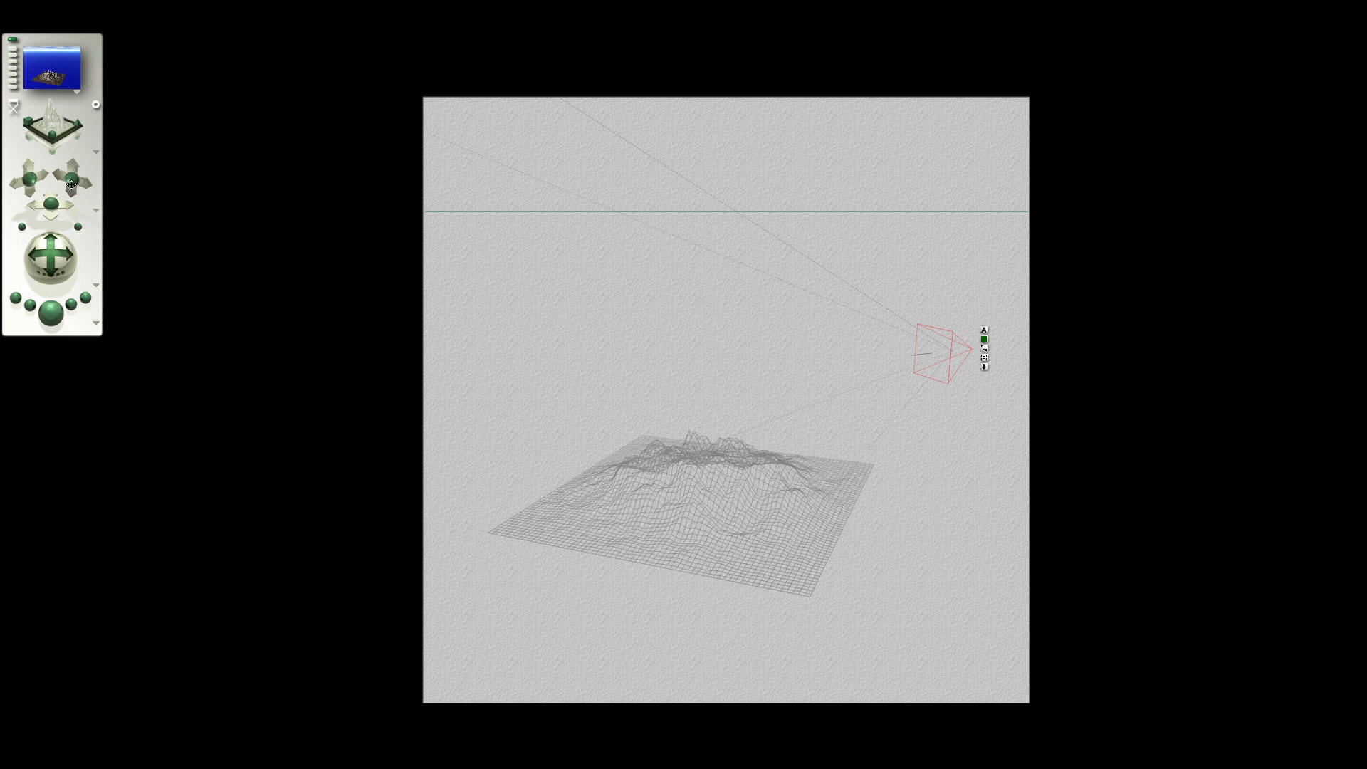
Step: Switch to the camera view and set the camera's rotation to X 70 and Y 0
click(14, 107)
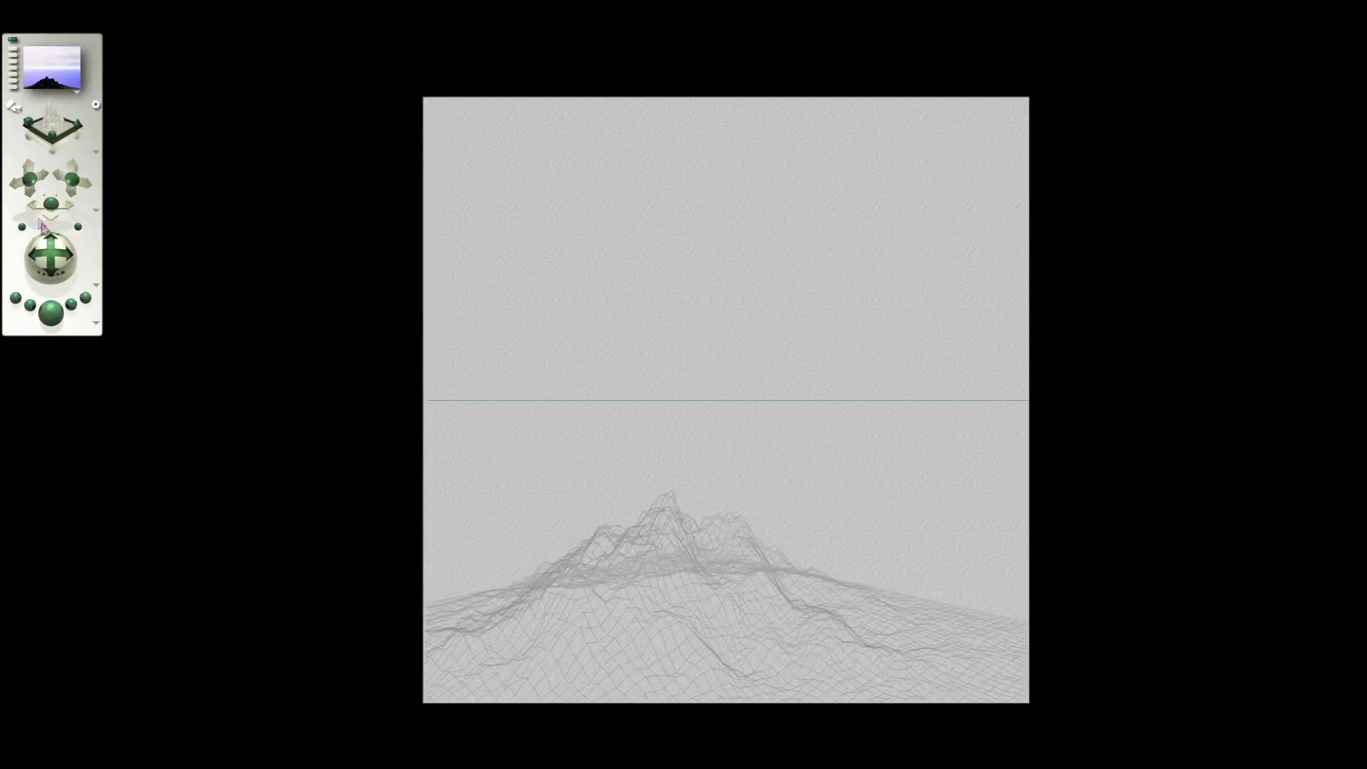
double_click(50, 237)
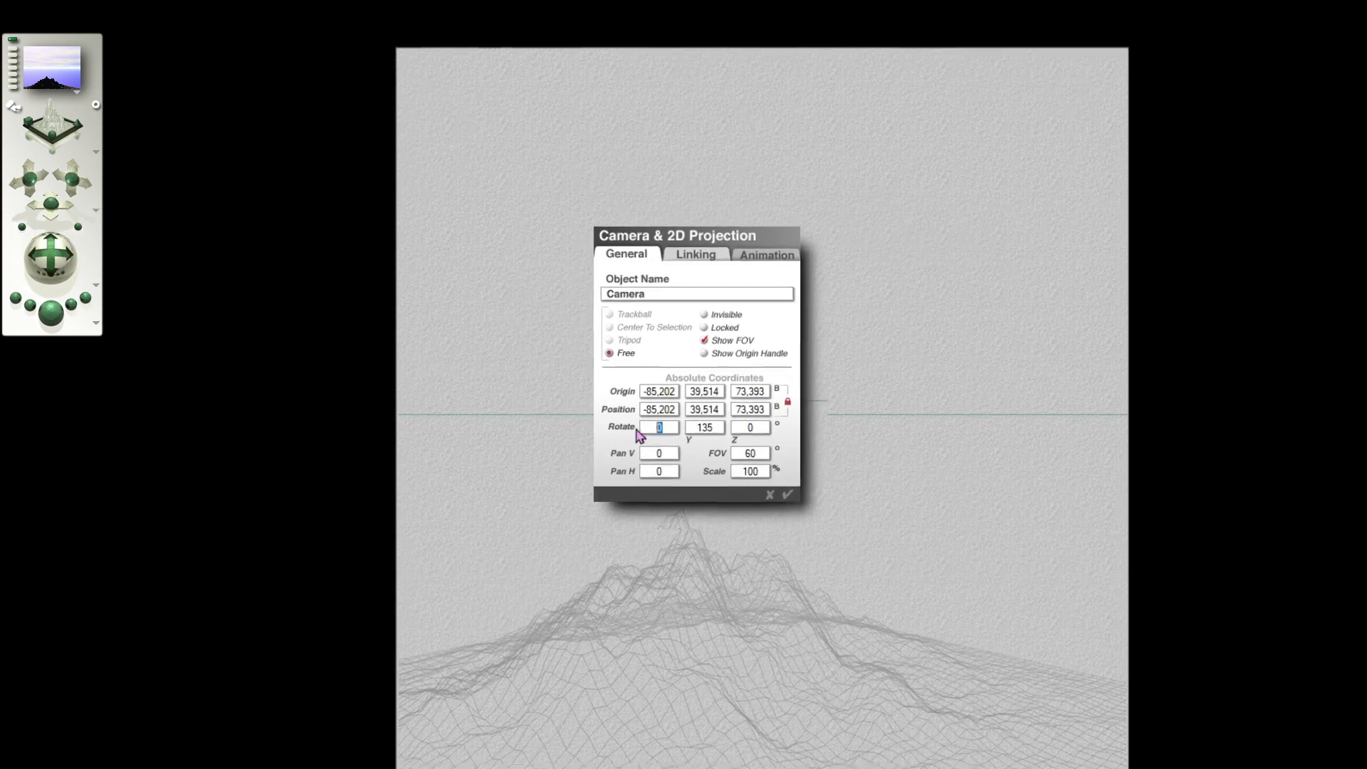
click(655, 441)
text(70)
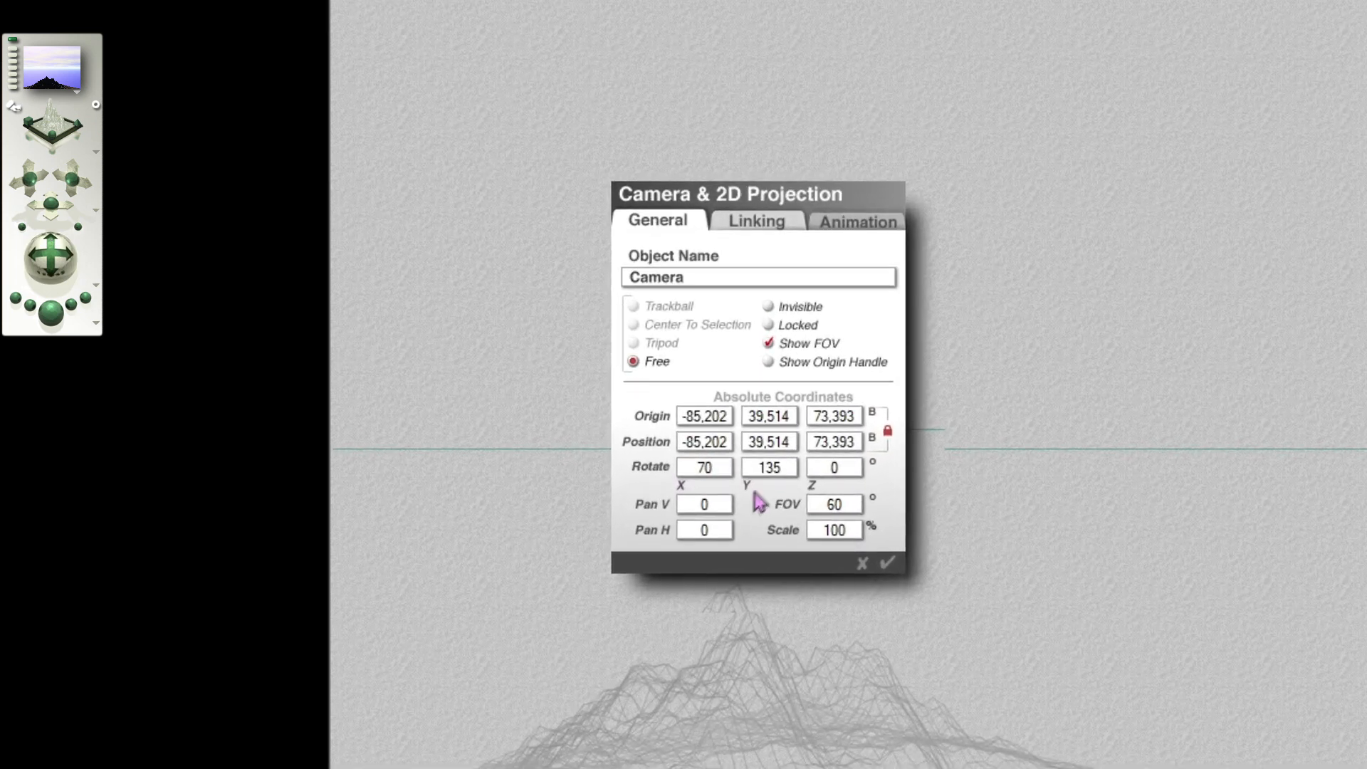
click(773, 470)
text(0)
Step: Set the camera's position to X 0, Y 2100 and Z 0
click(778, 444)
text(2100)
click(836, 447)
text(0)
click(706, 443)
text(0)
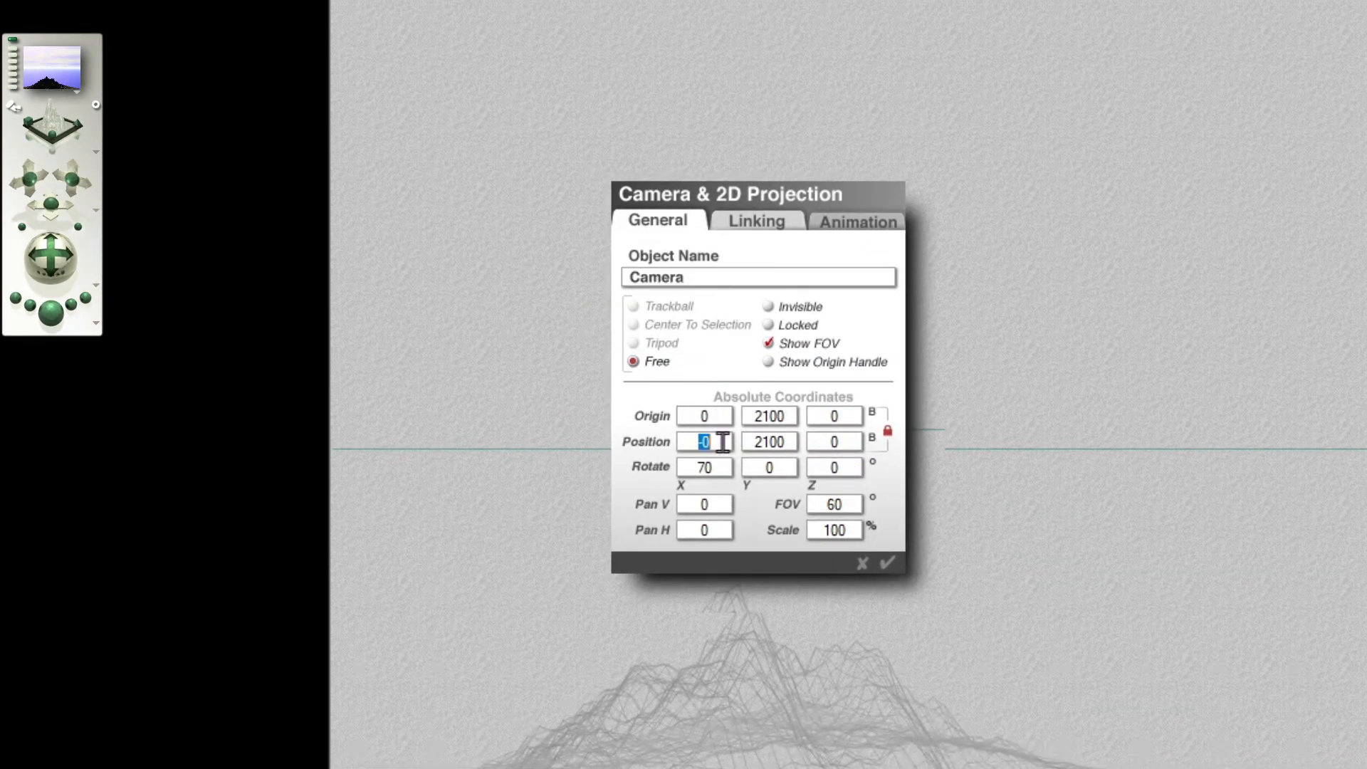
Step: Set the camera's FOV to 1 and its Z position to -763, apply the settings and render the scene
click(837, 506)
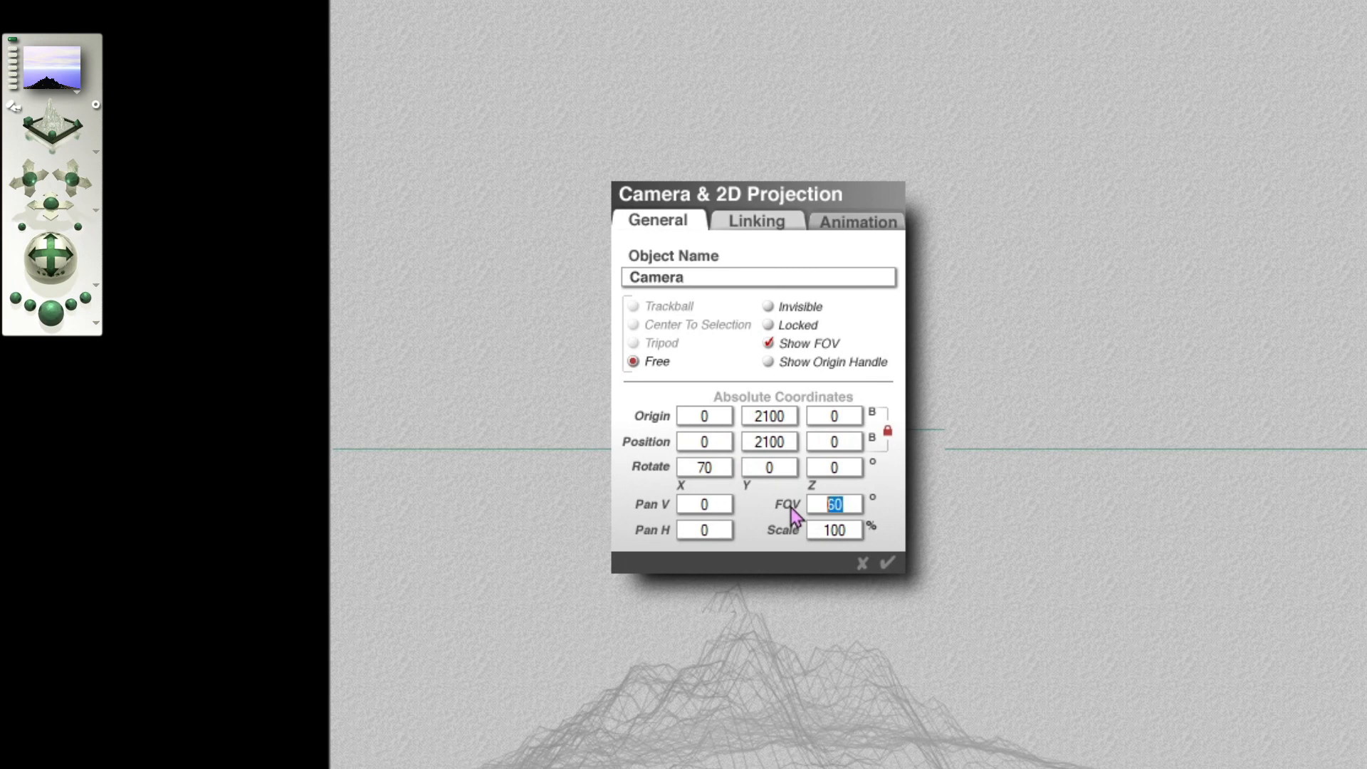
text(1)
key(Tab)
click(836, 442)
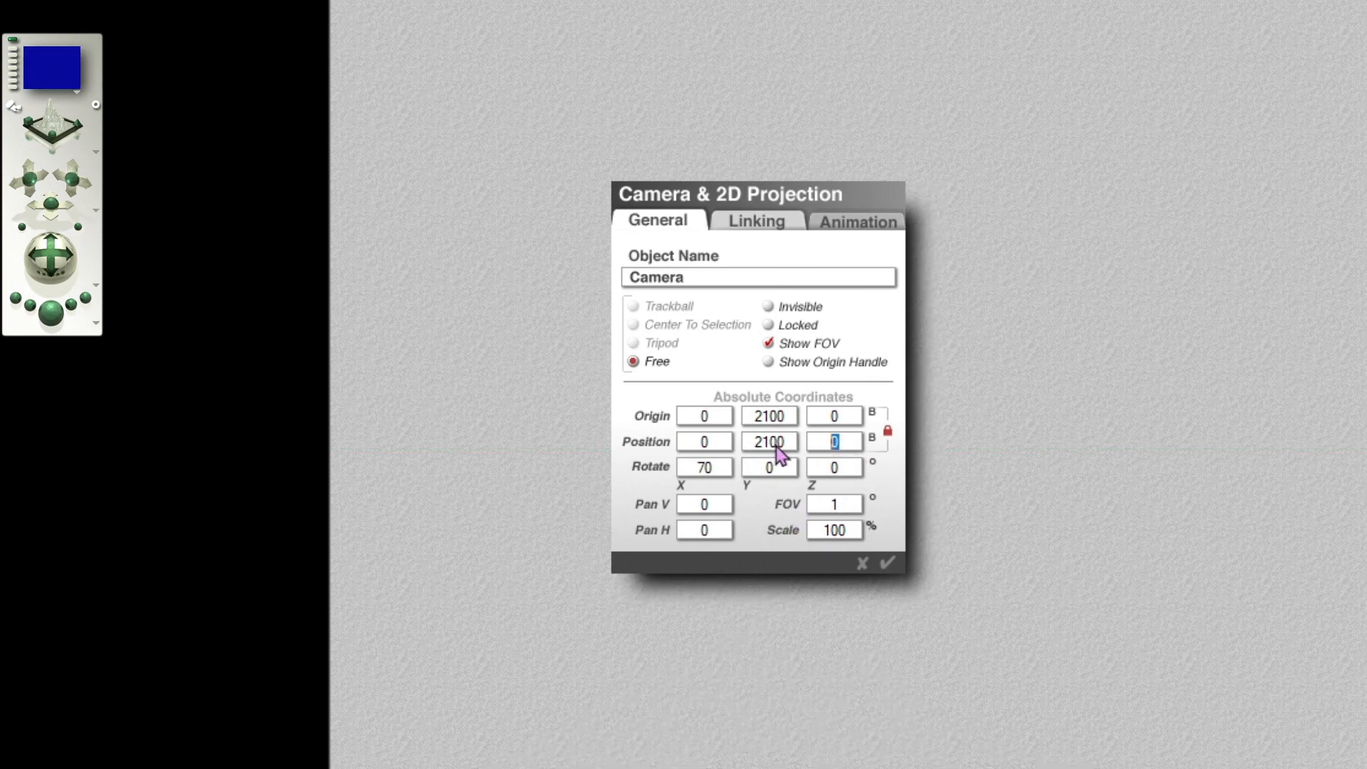
text(-763)
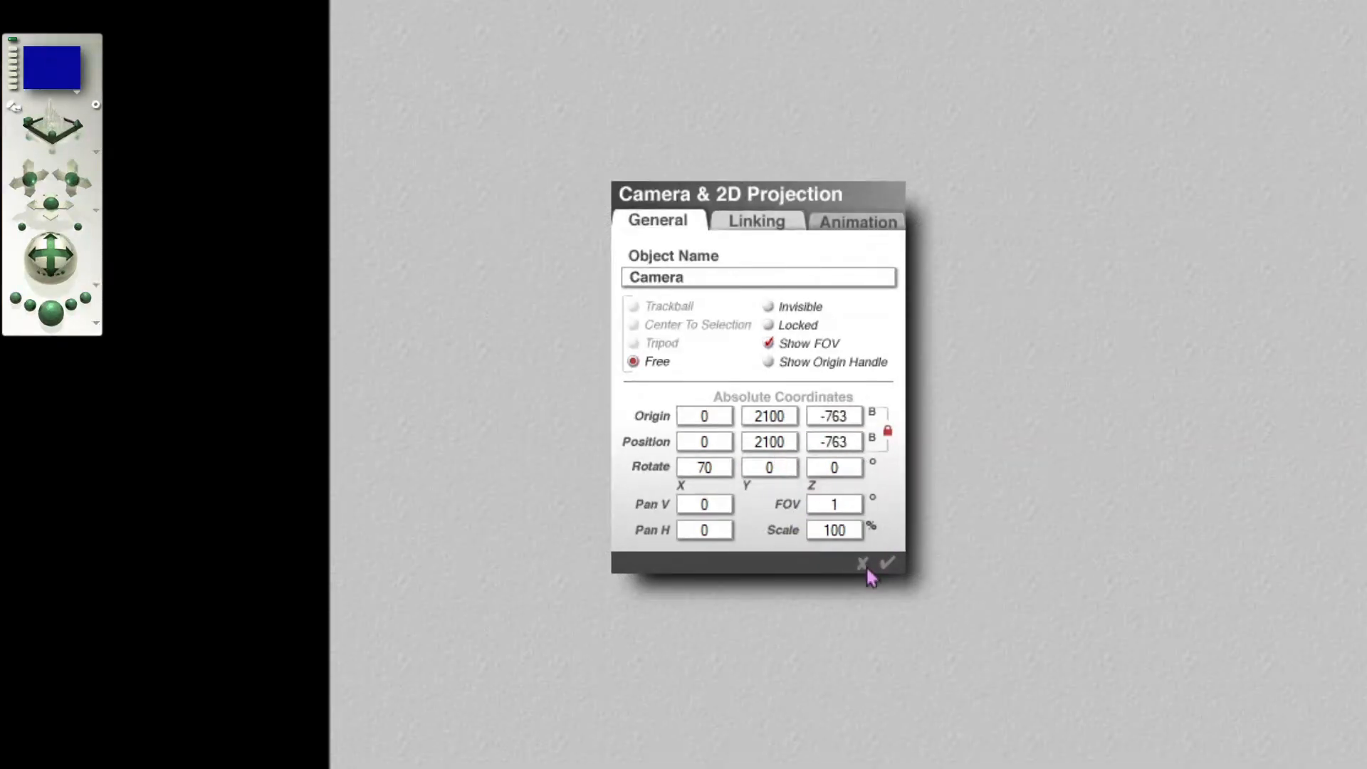
click(889, 563)
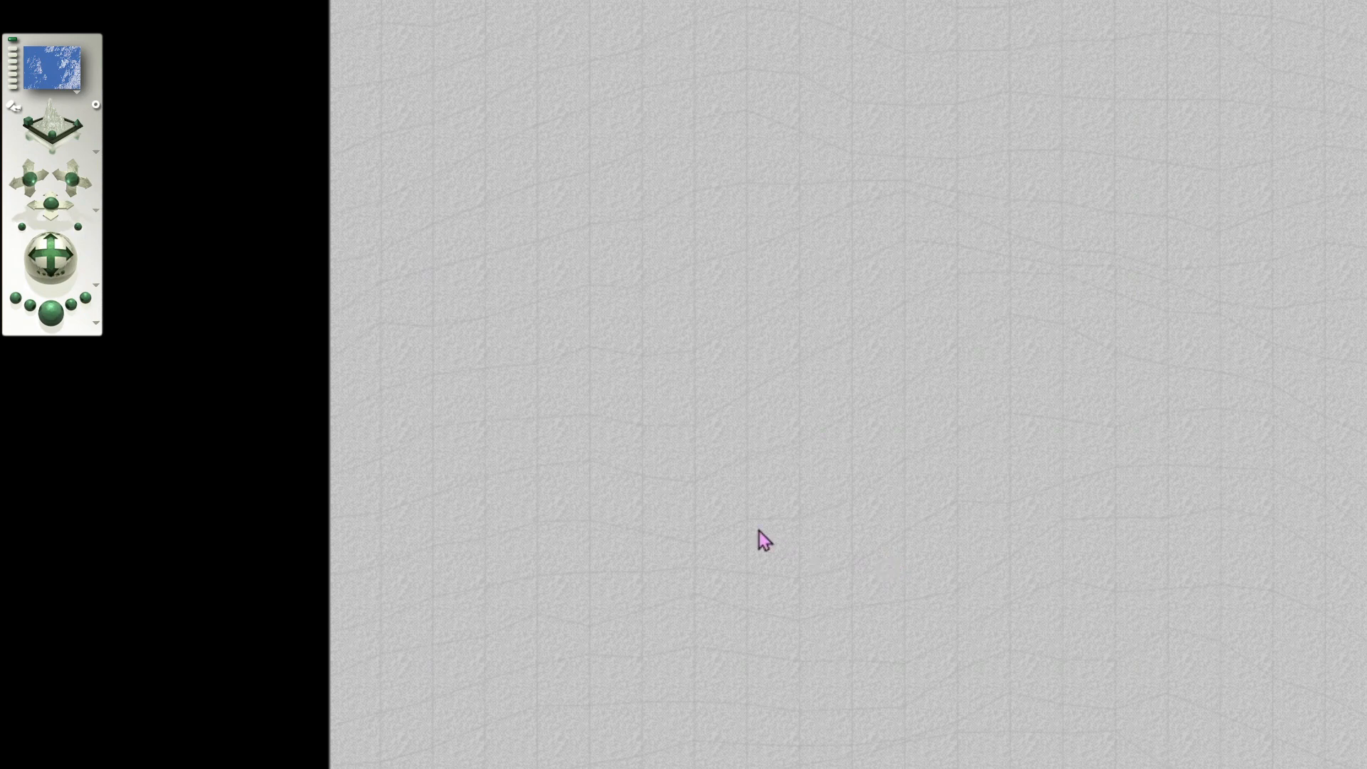
click(52, 321)
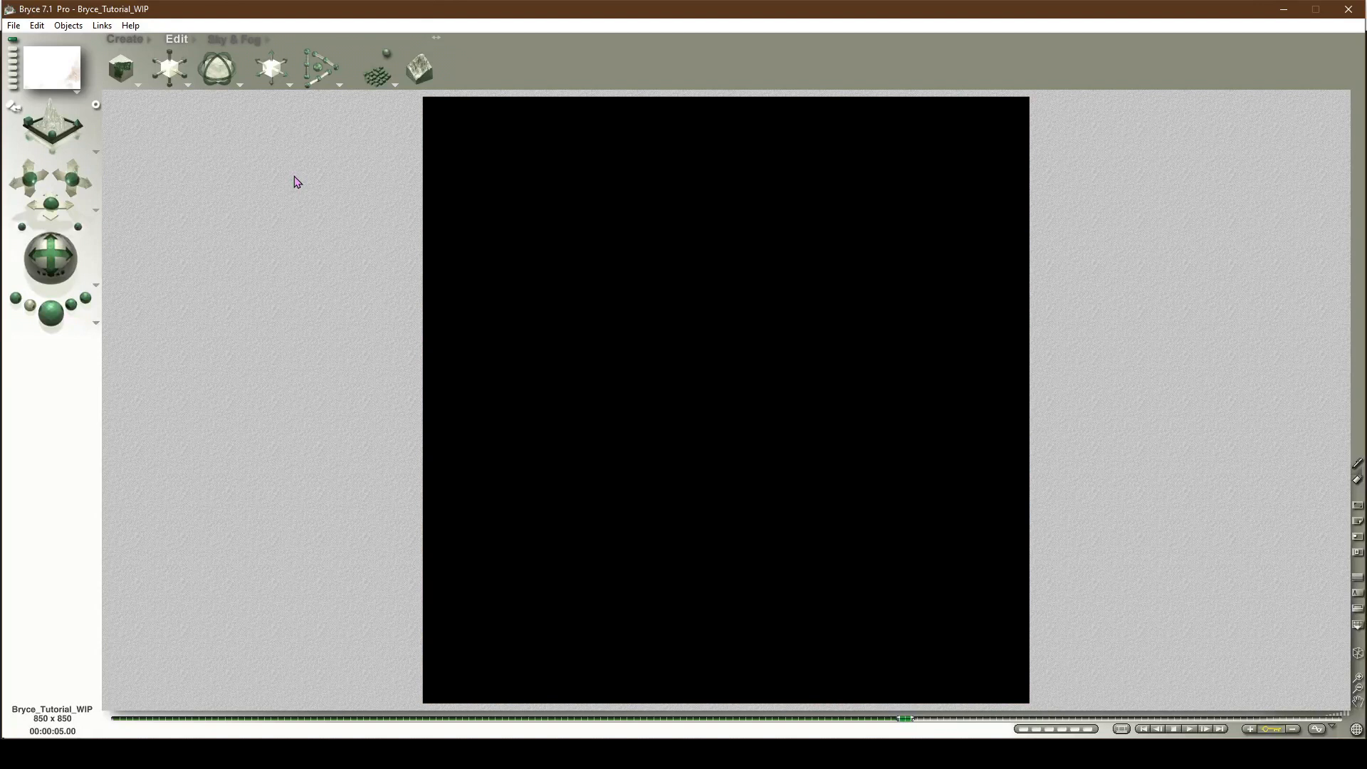
Step: Open the sky preset library from the Sky Lab and add a category named Tutorial
click(245, 40)
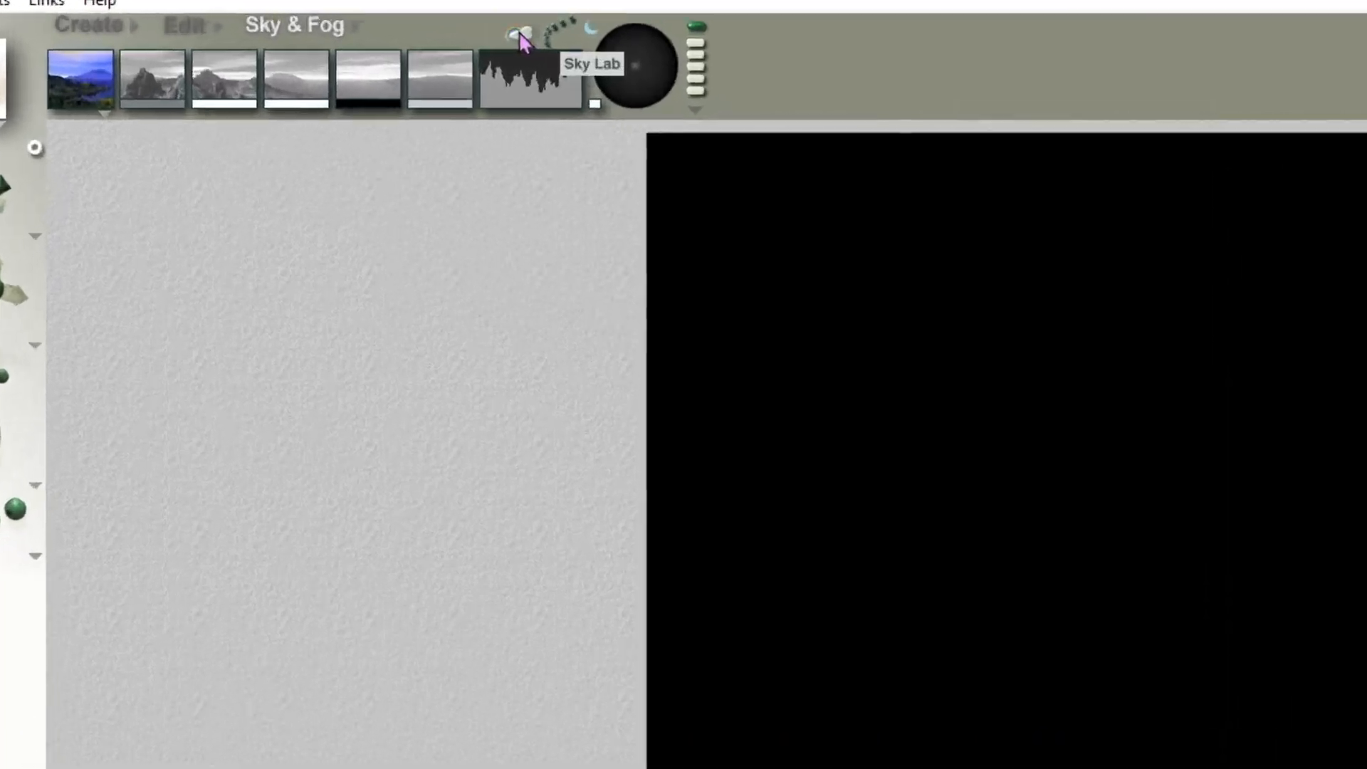
click(521, 35)
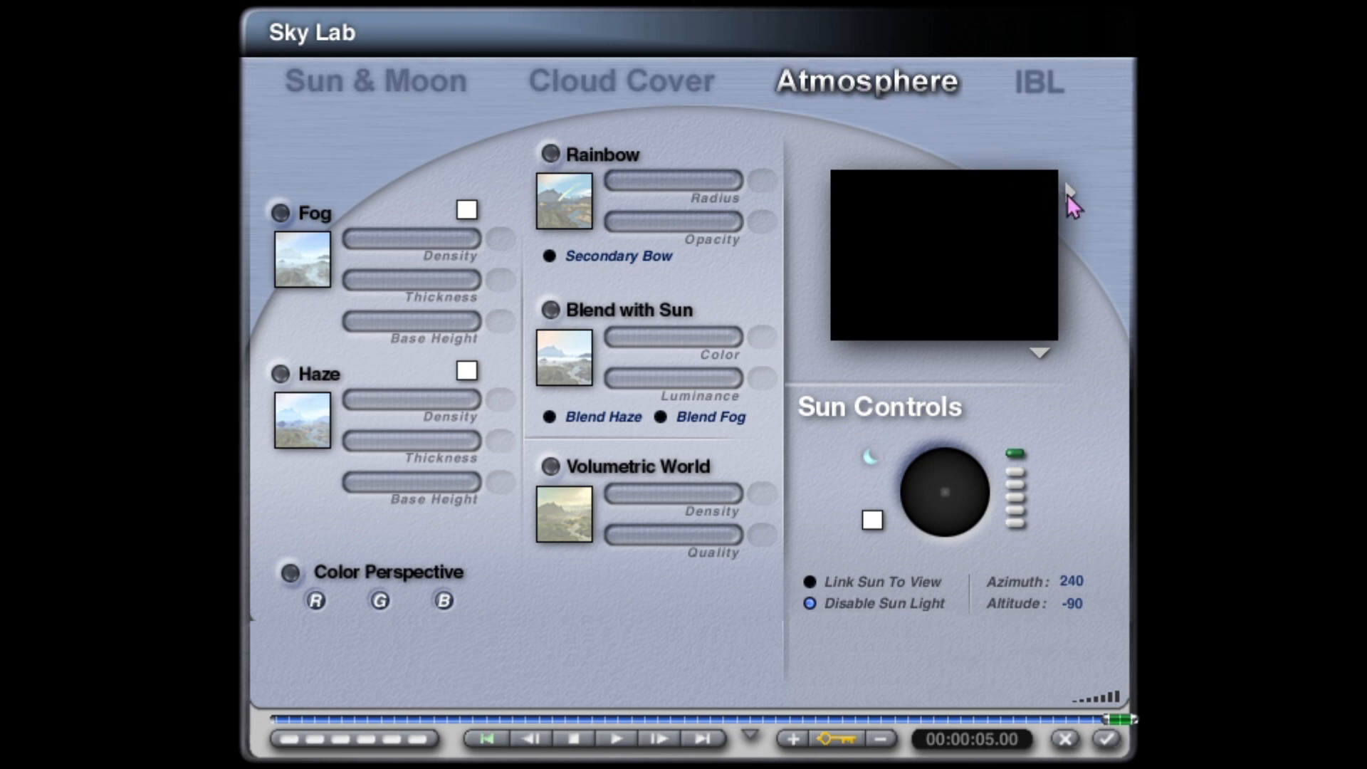
click(1067, 194)
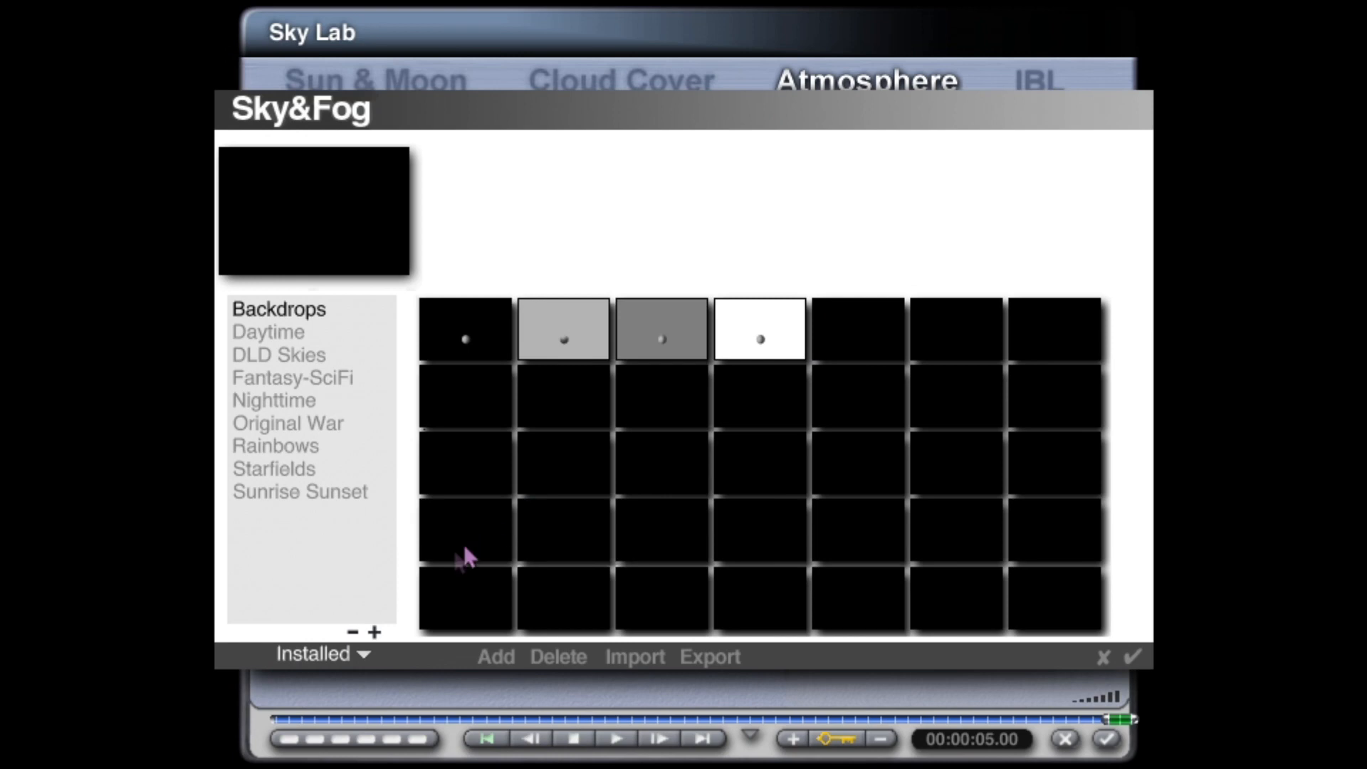
click(374, 632)
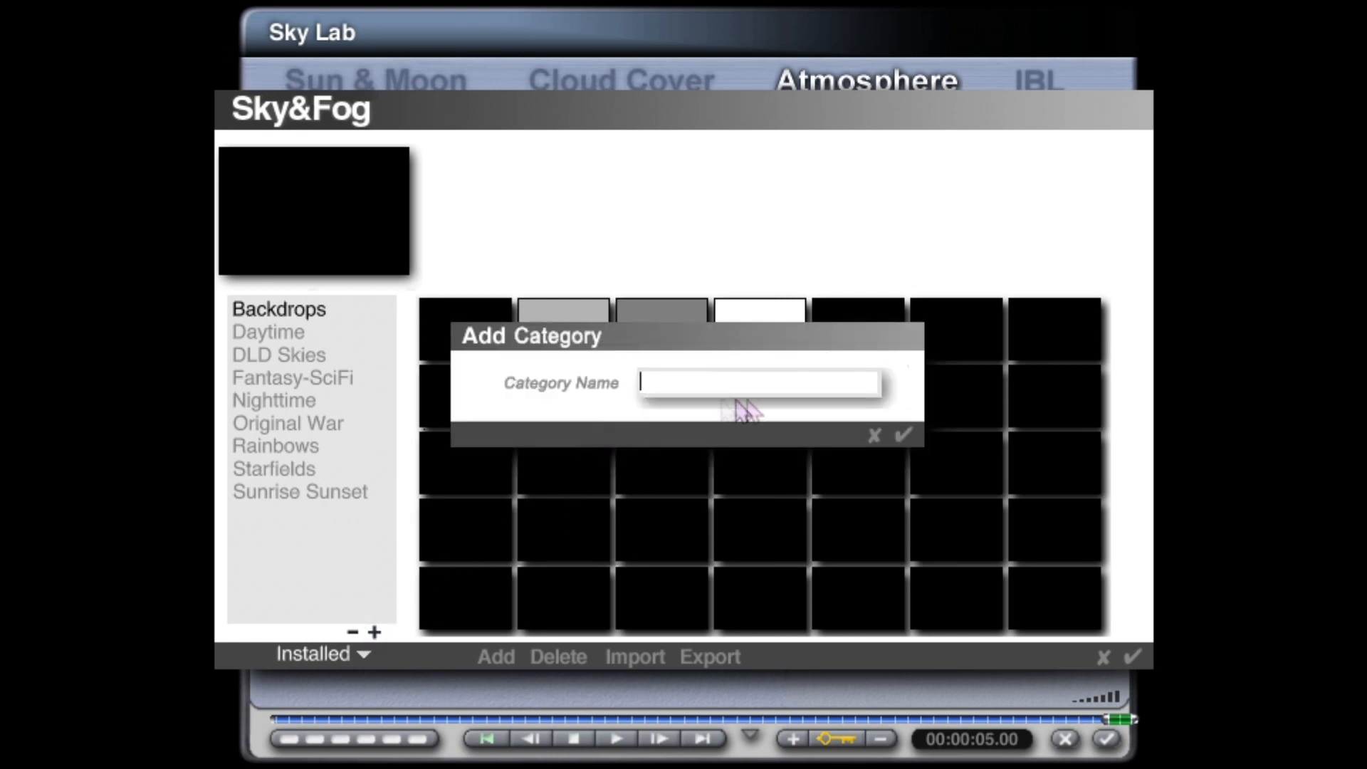
text(Tutorial)
click(904, 435)
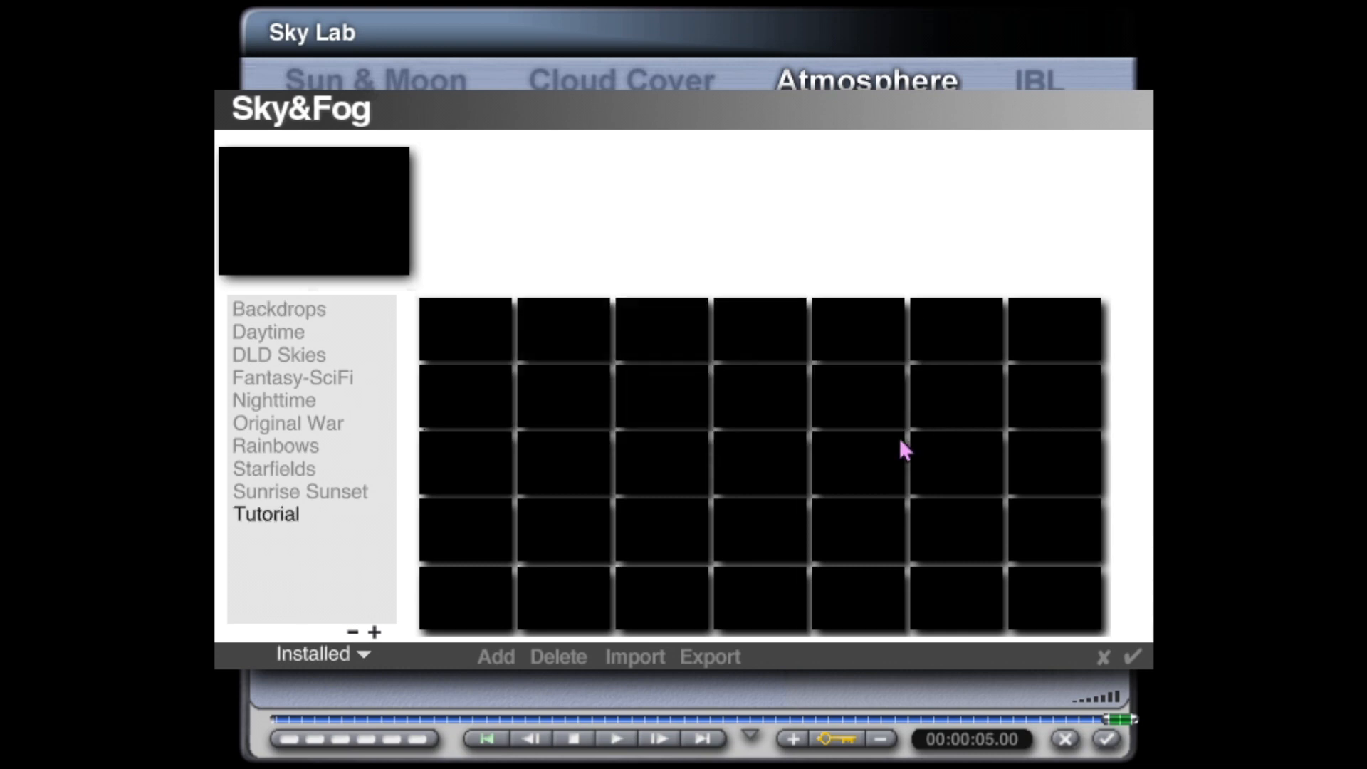
Step: Import the Original War sky preset into the Tutorial category and apply it to the scene
click(634, 656)
click(484, 356)
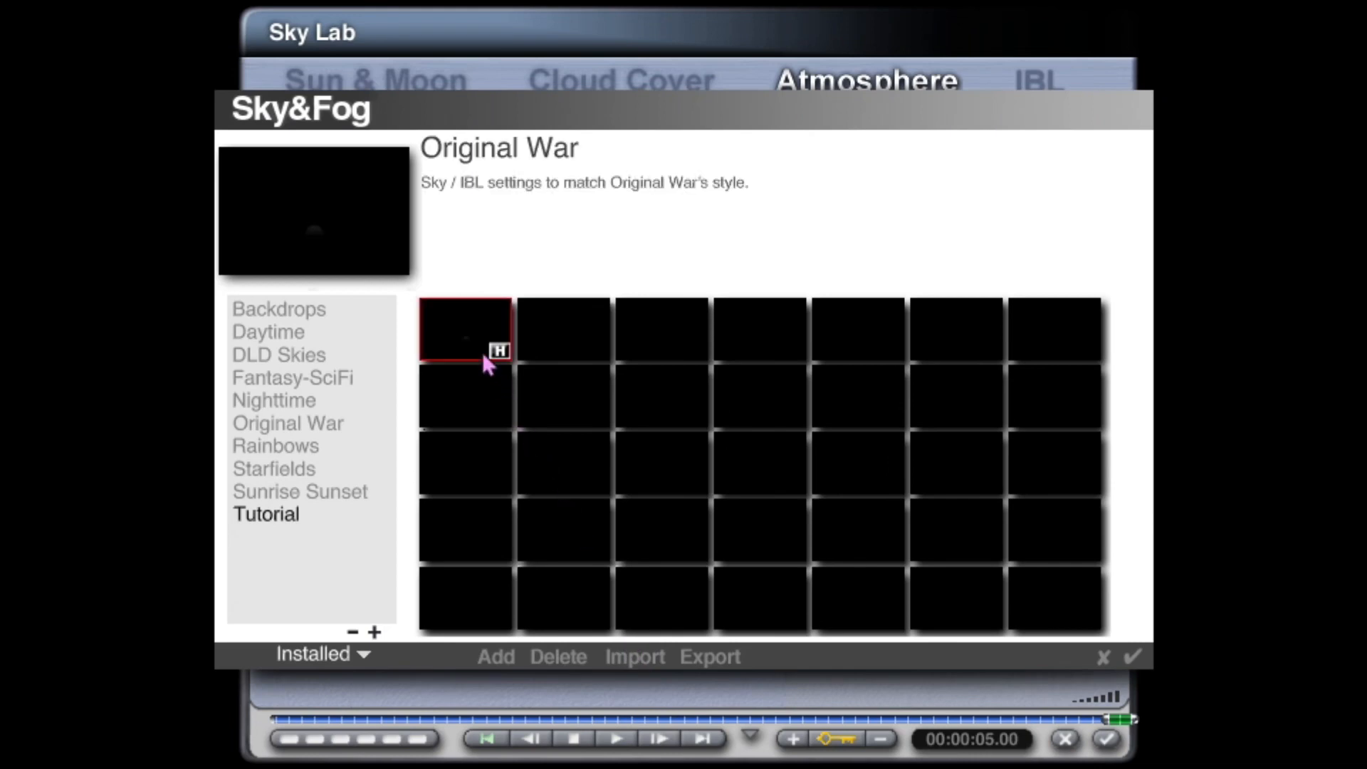
click(1130, 658)
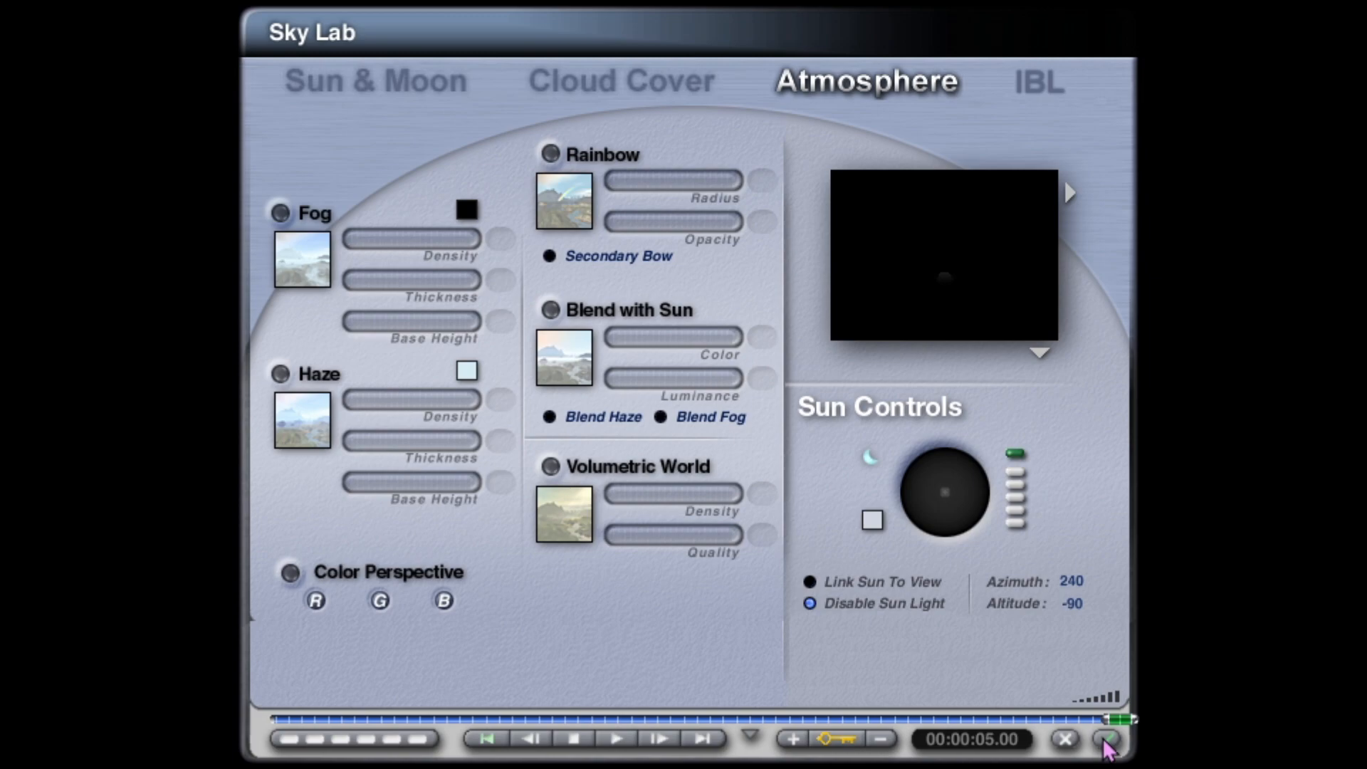
click(1106, 740)
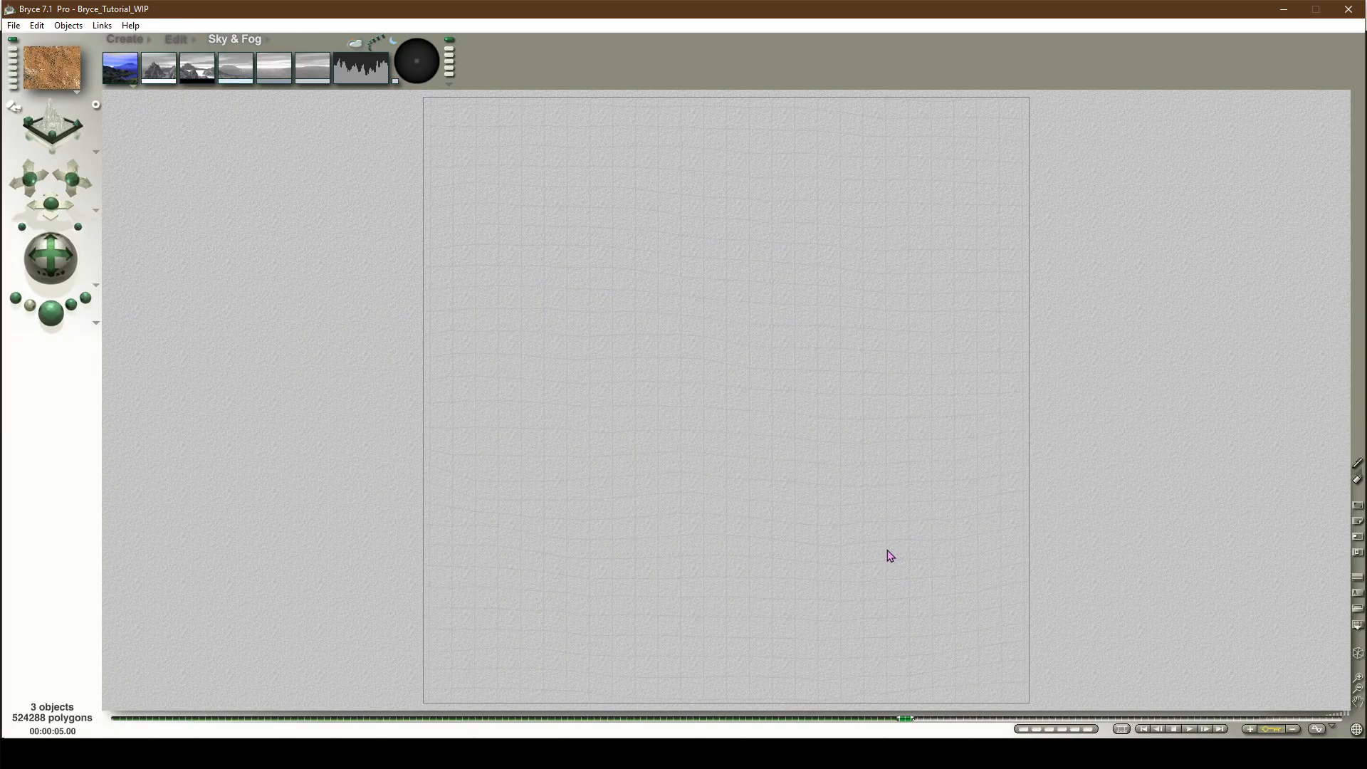
Step: Open the terrain in the Terrain Editor and generate a Bryce Classic fractal elevation
click(678, 367)
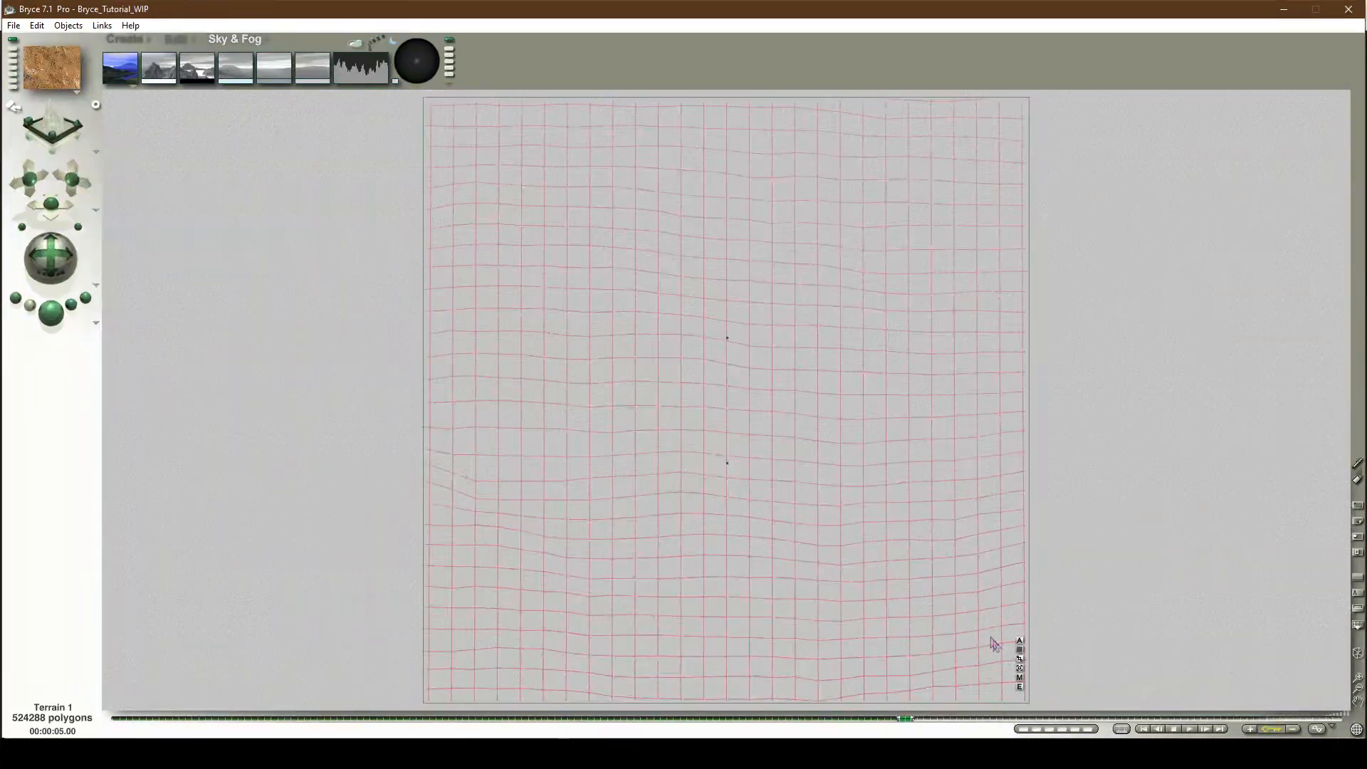
click(1019, 686)
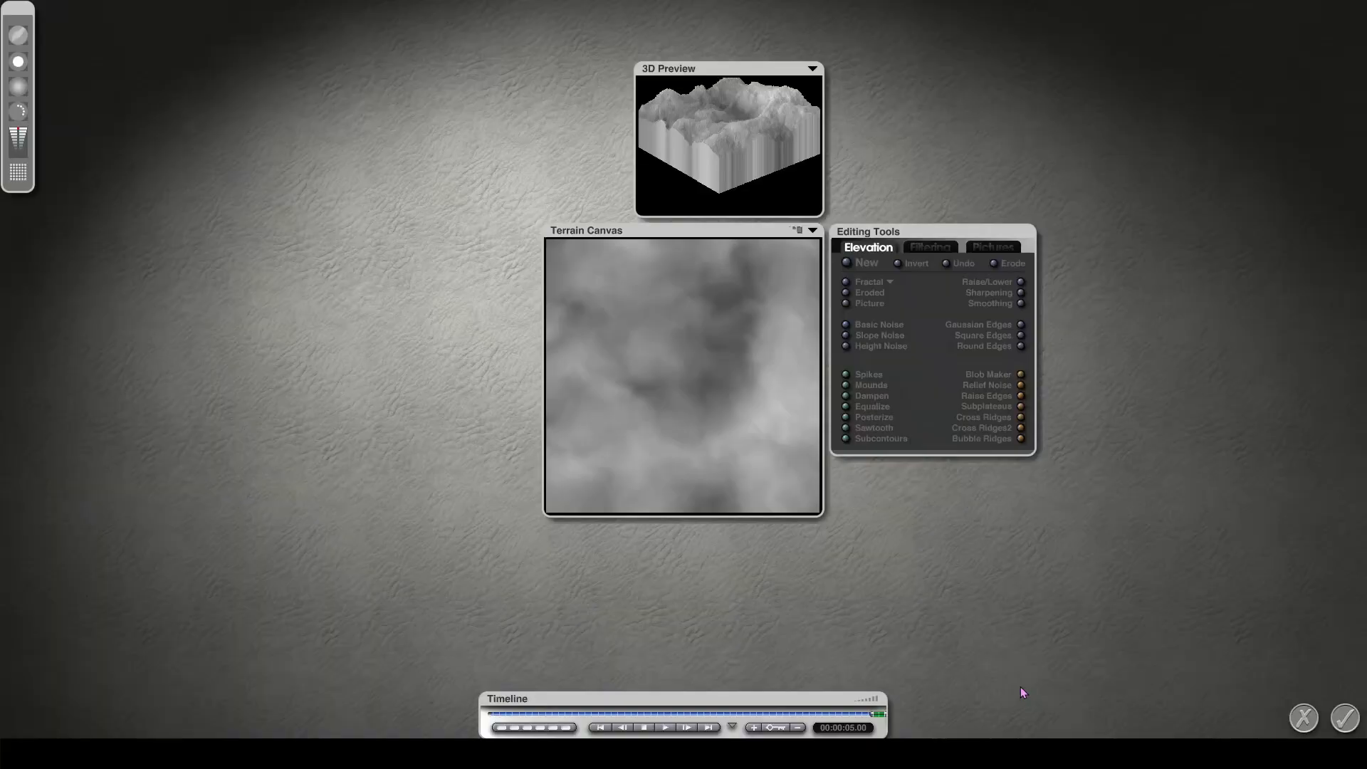
click(889, 282)
click(847, 282)
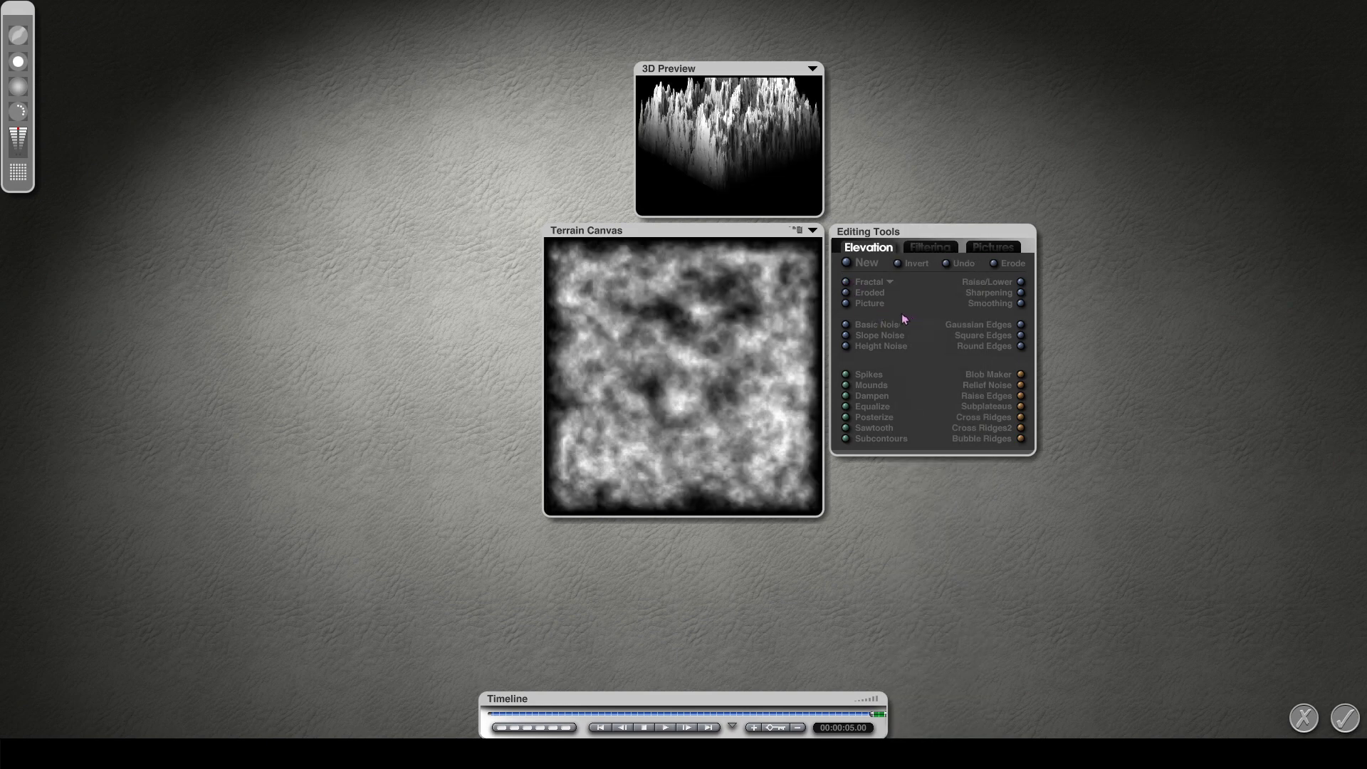
Step: Enlarge the Terrain Canvas and rotate the 3D preview to view the terrain from the front
click(812, 230)
mouse_move(854, 232)
click(929, 277)
drag(802, 236, 624, 232)
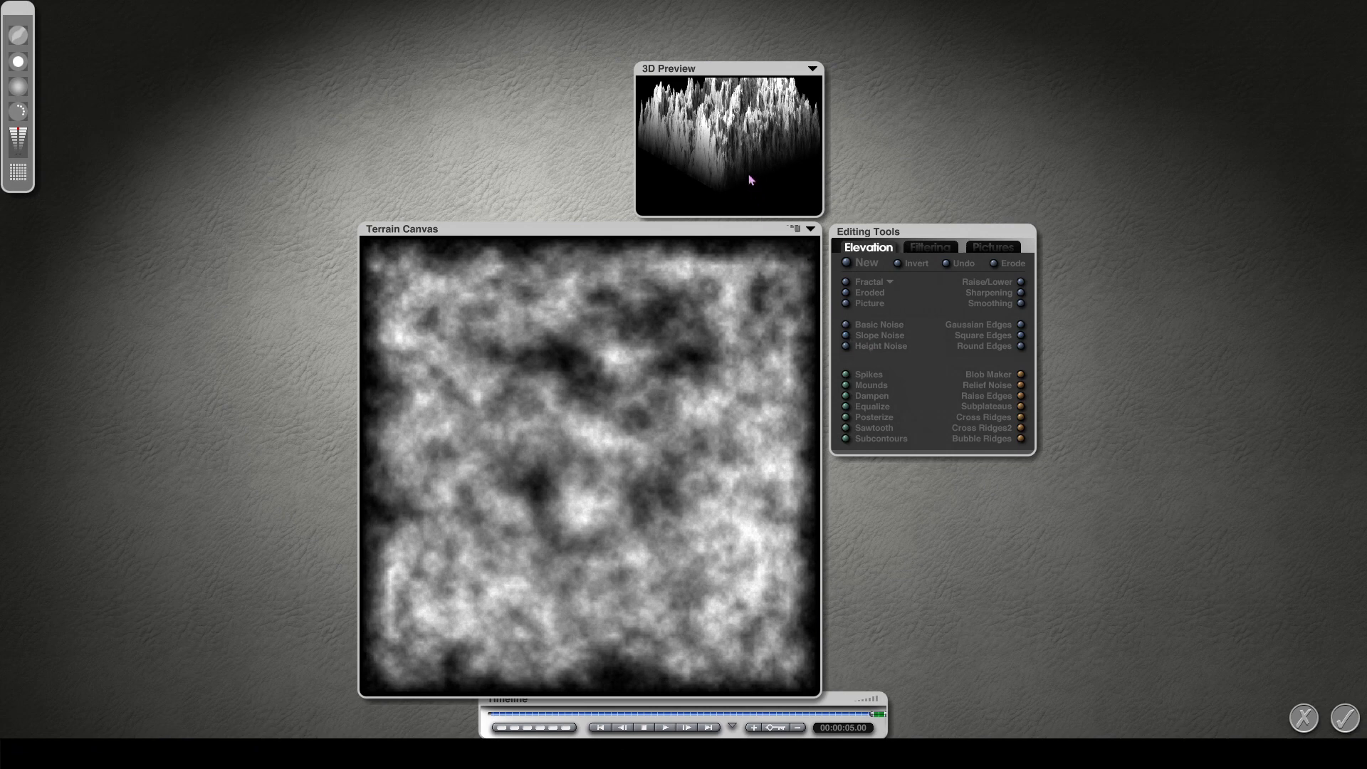
mouse_move(749, 176)
mouse_down()
mouse_move(785, 204)
mouse_move(776, 174)
mouse_move(750, 179)
mouse_up()
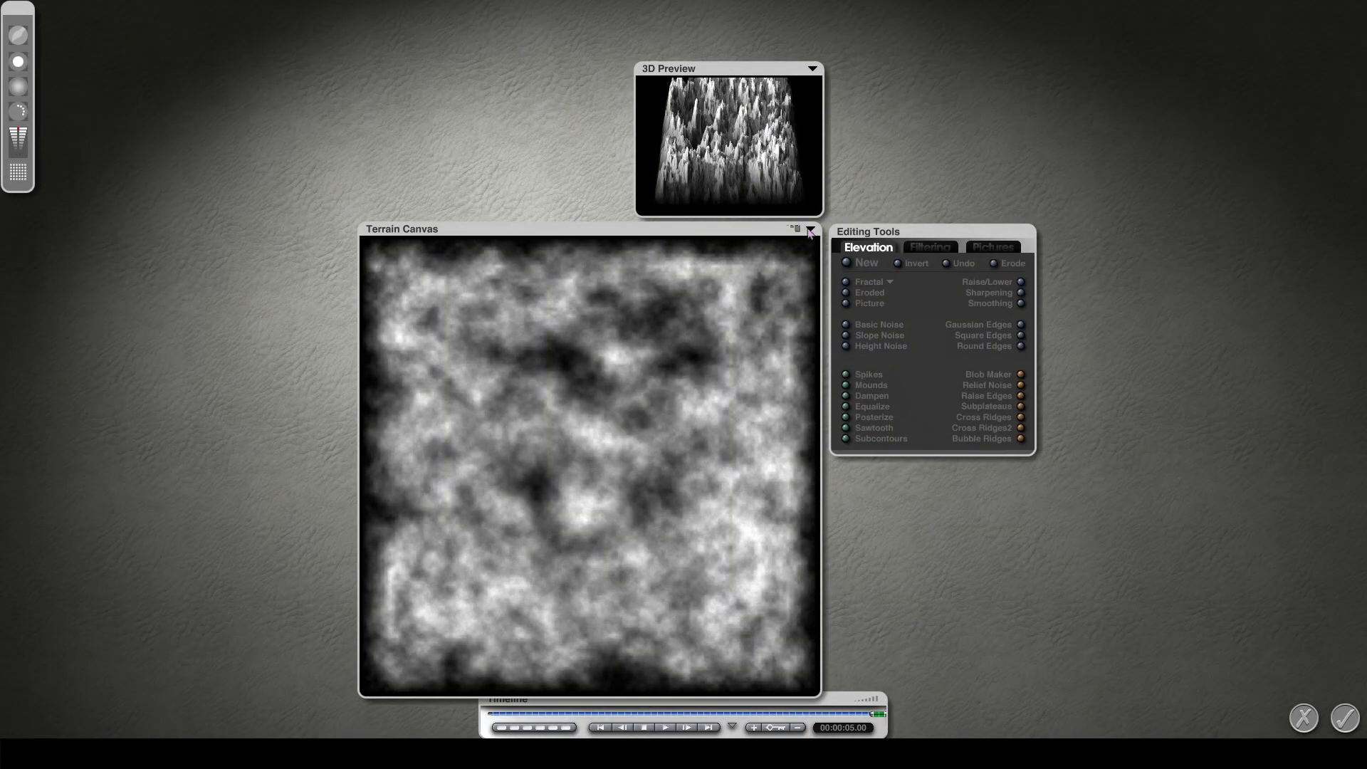
Step: Generate the elevation with the Lava fractal, regenerate the fractal and apply the edited terrain
click(890, 283)
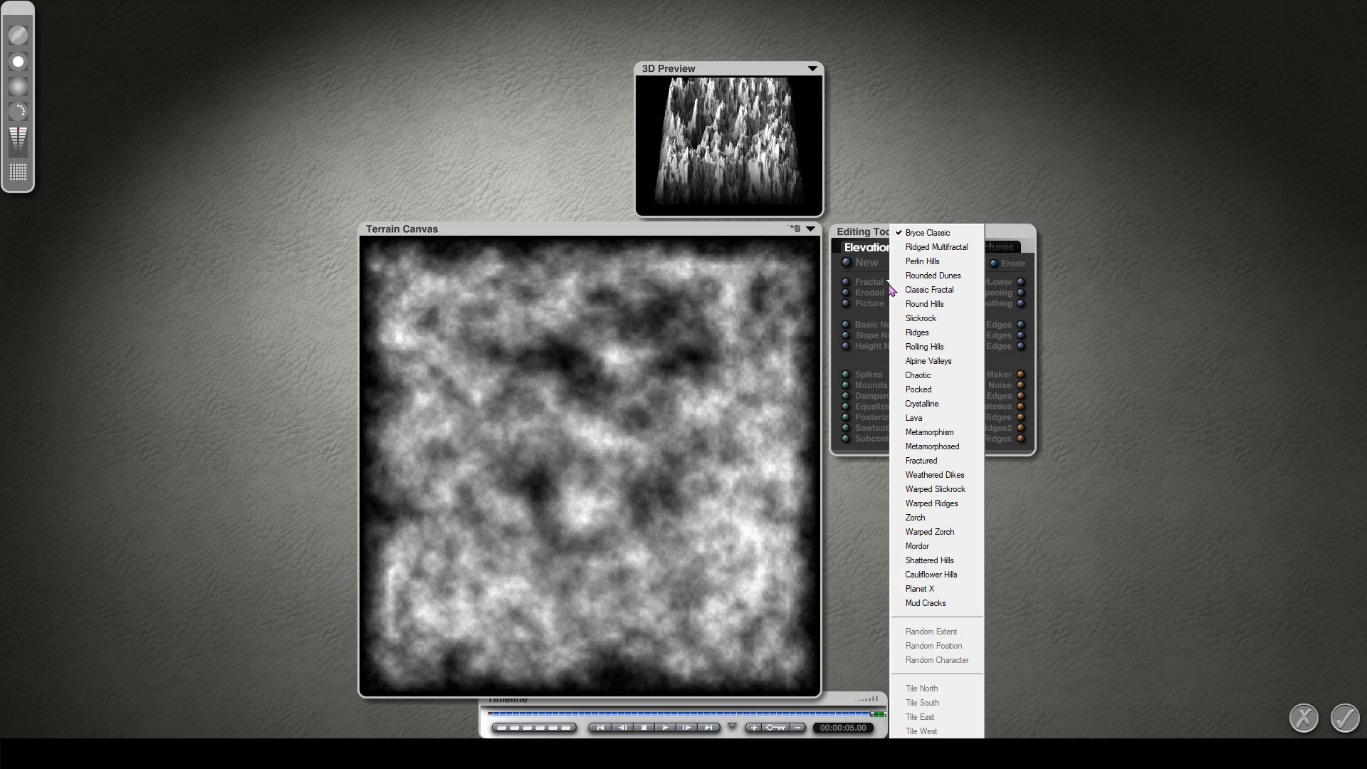
click(917, 418)
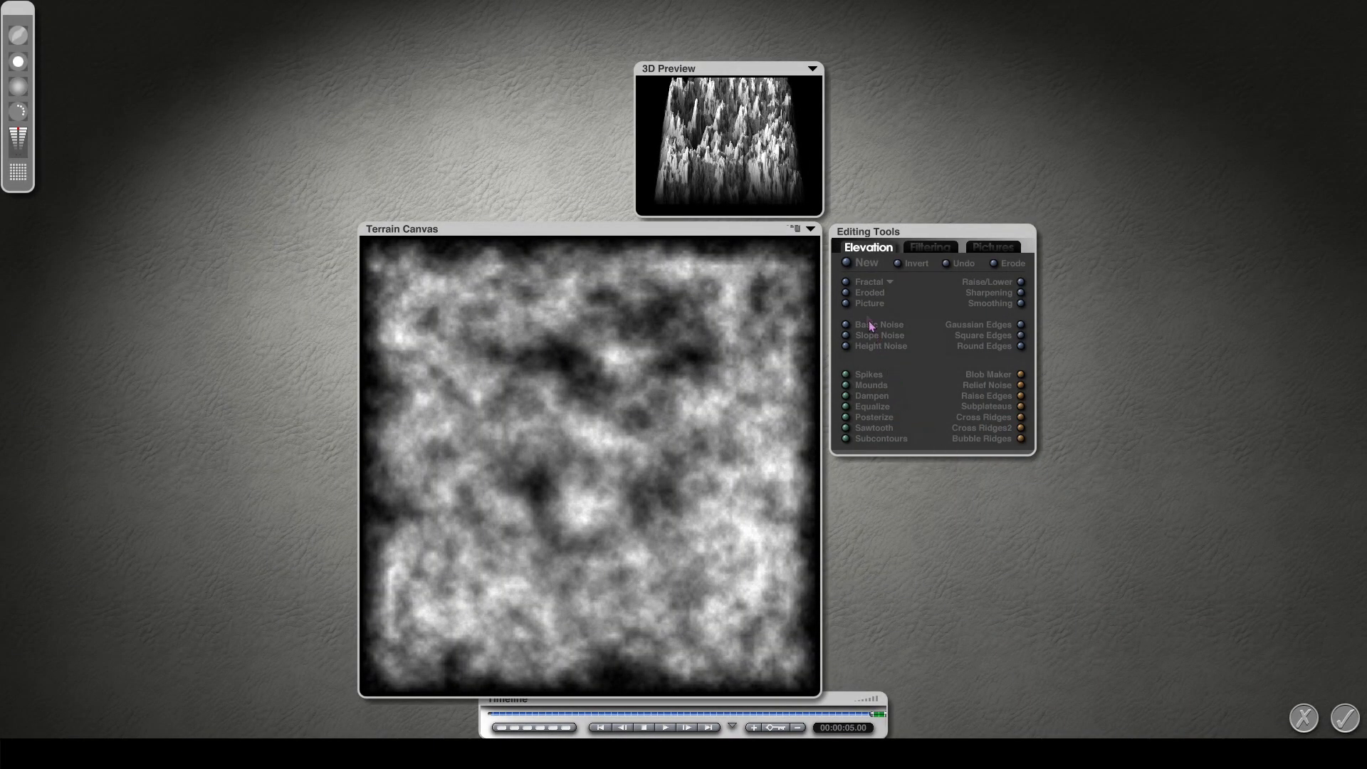
click(847, 282)
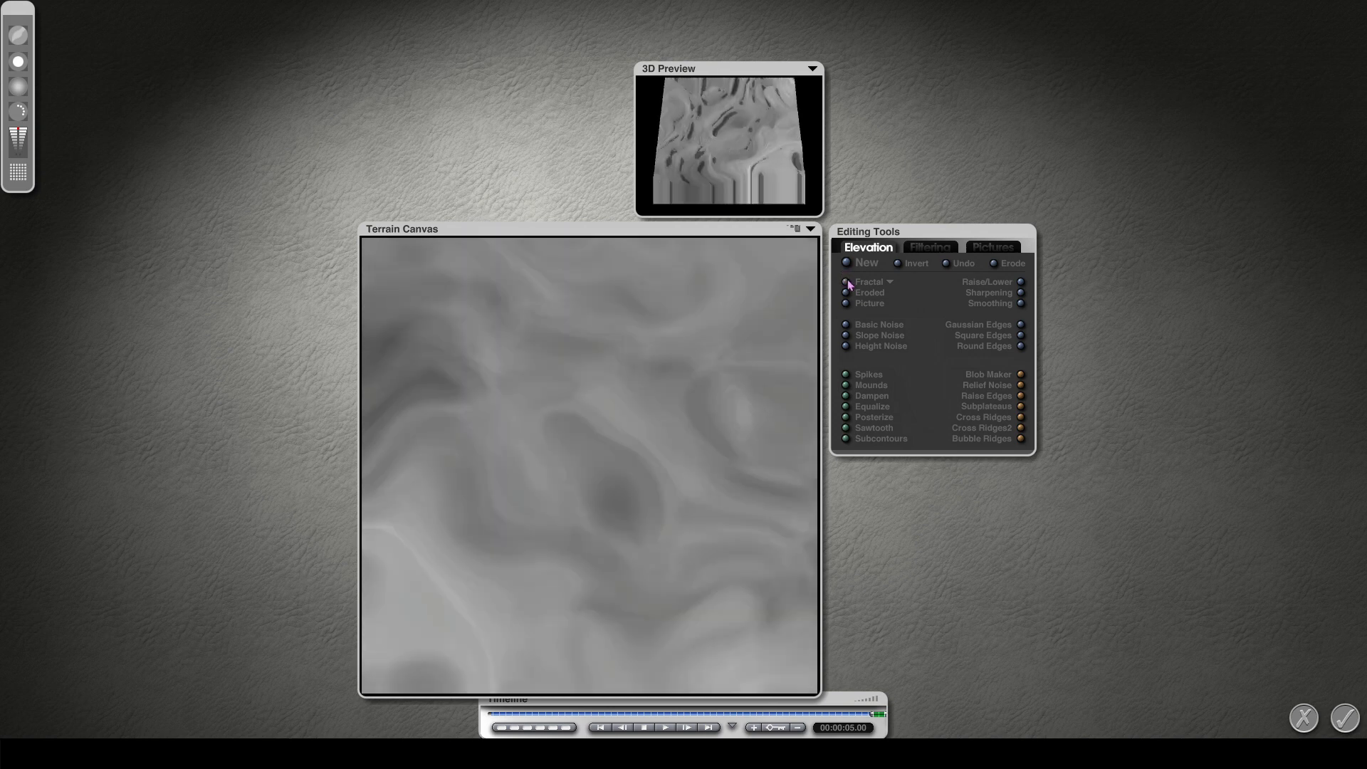
click(847, 281)
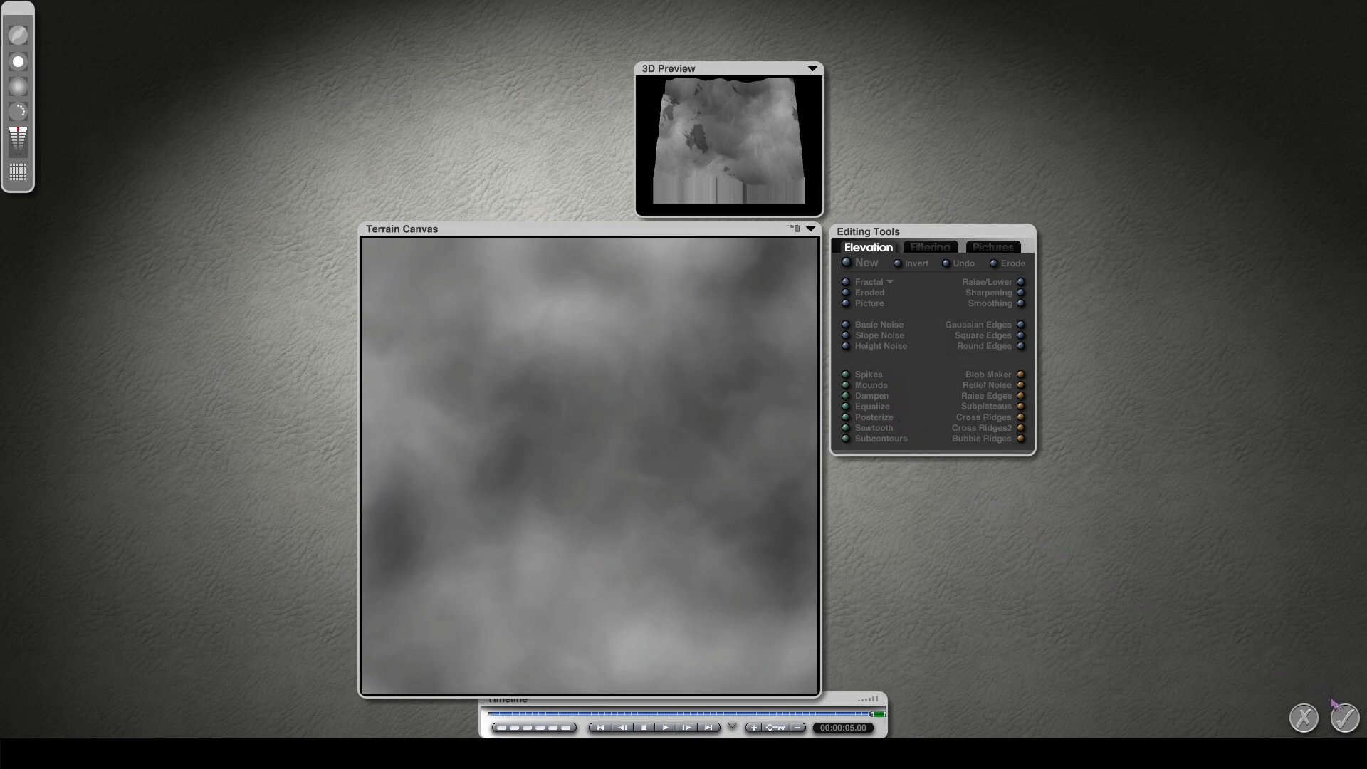
click(1343, 718)
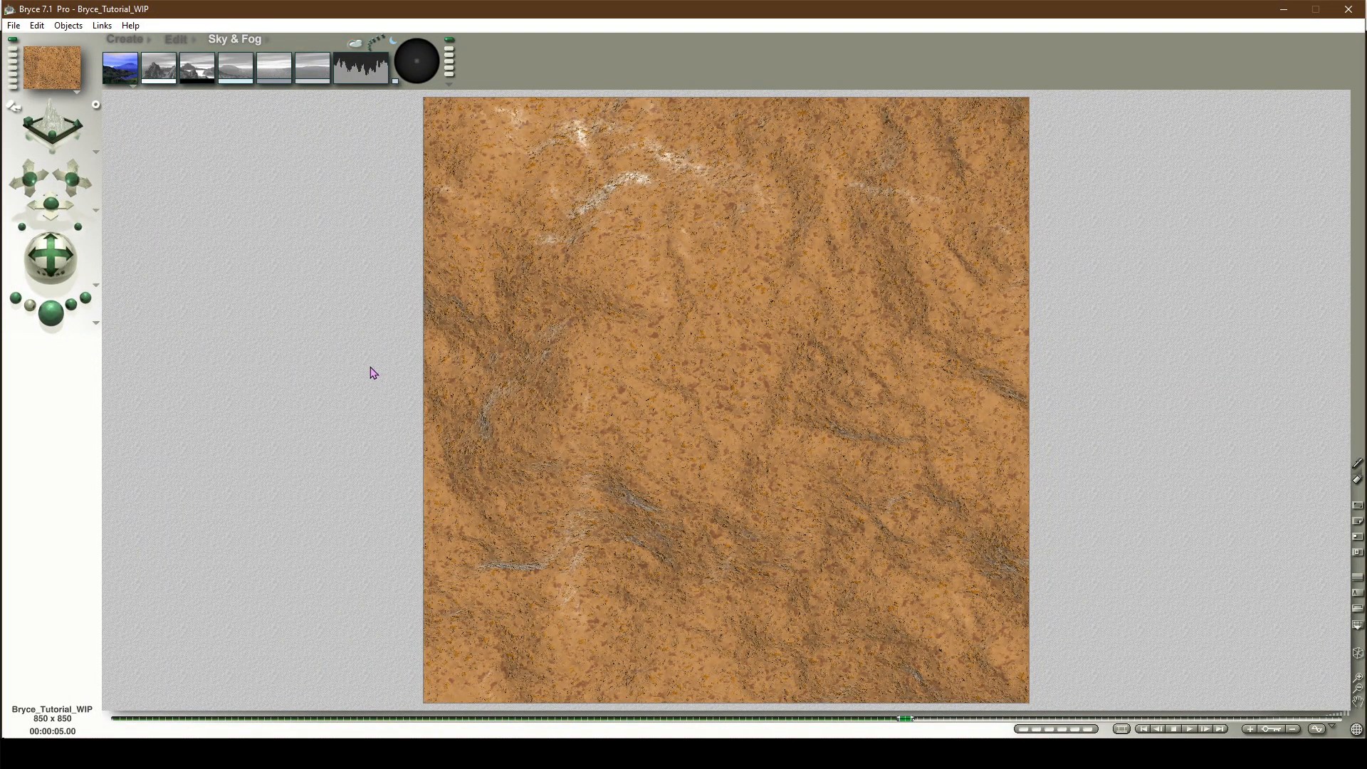
Step: Set the camera's scale to 55 % and select the terrain
double_click(63, 263)
double_click(708, 447)
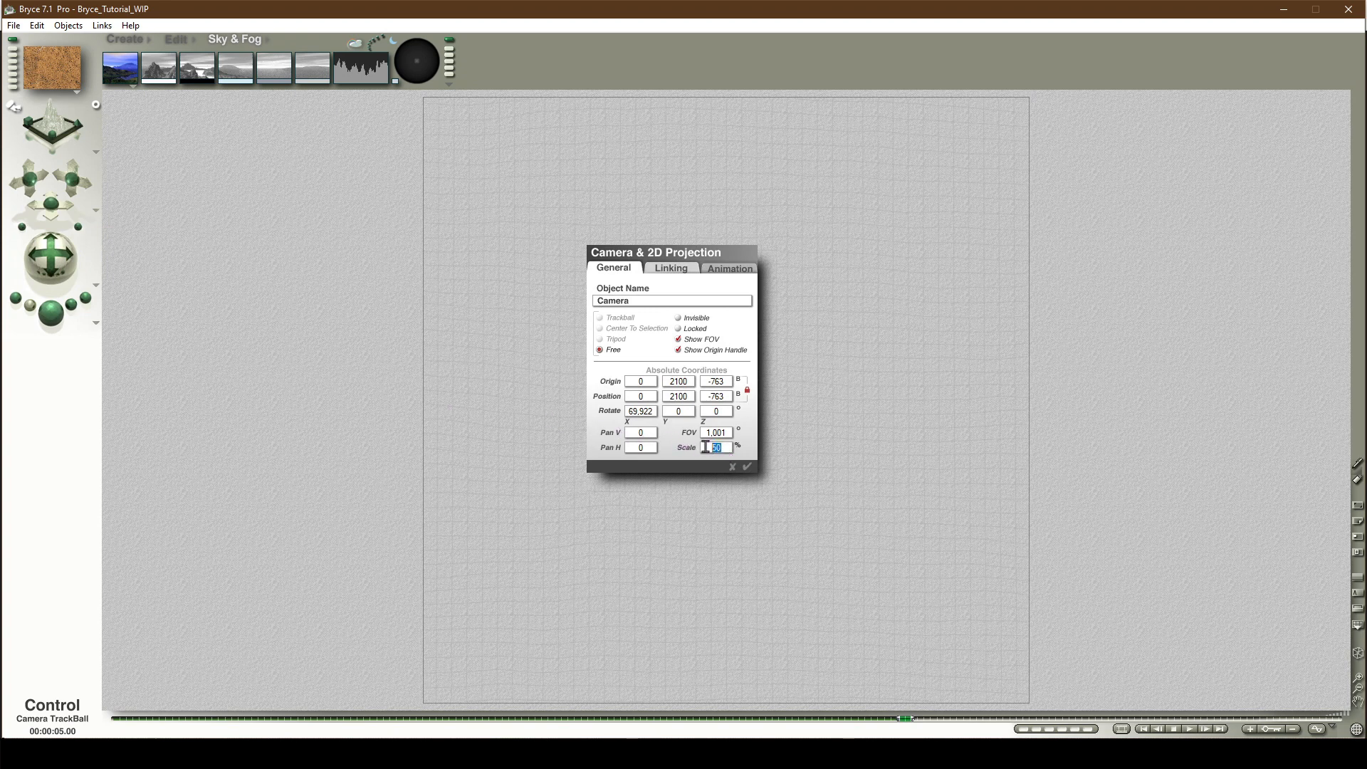
text(55)
click(753, 474)
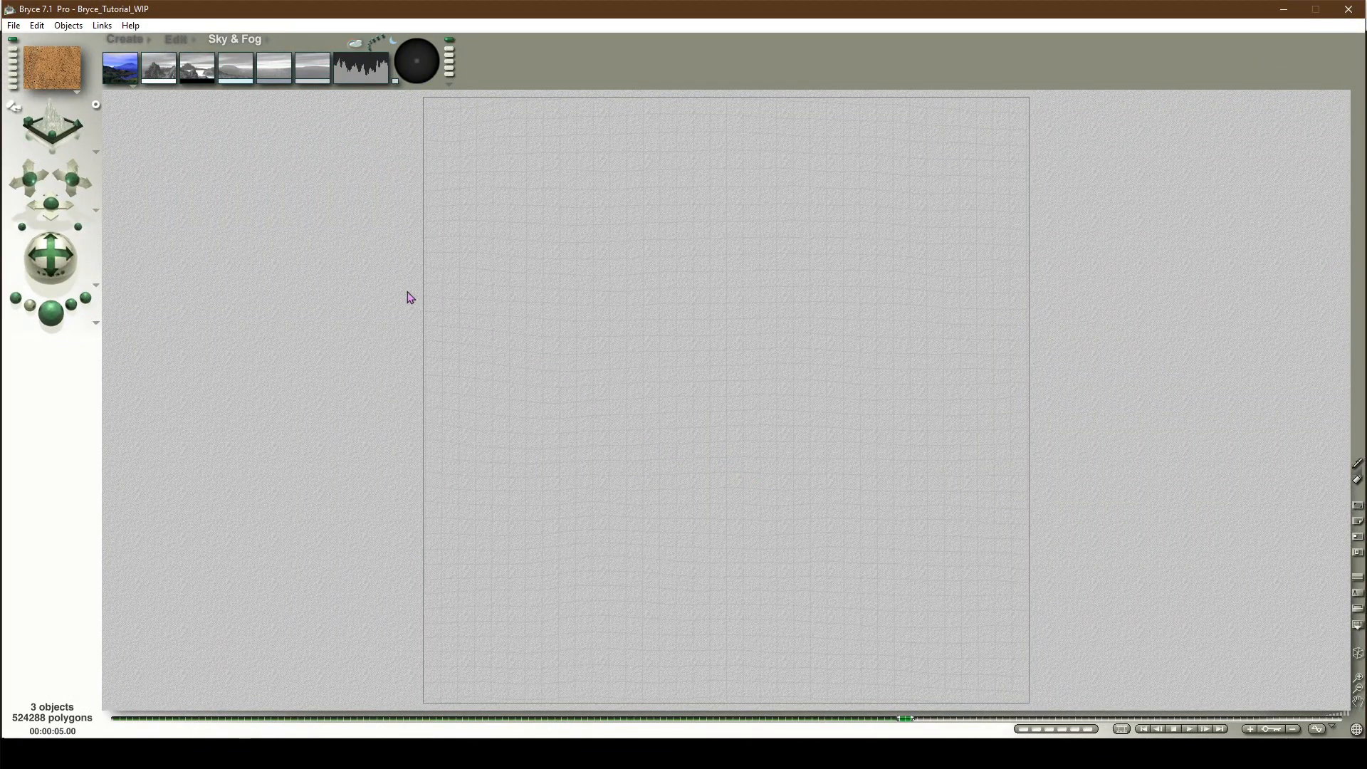
click(475, 257)
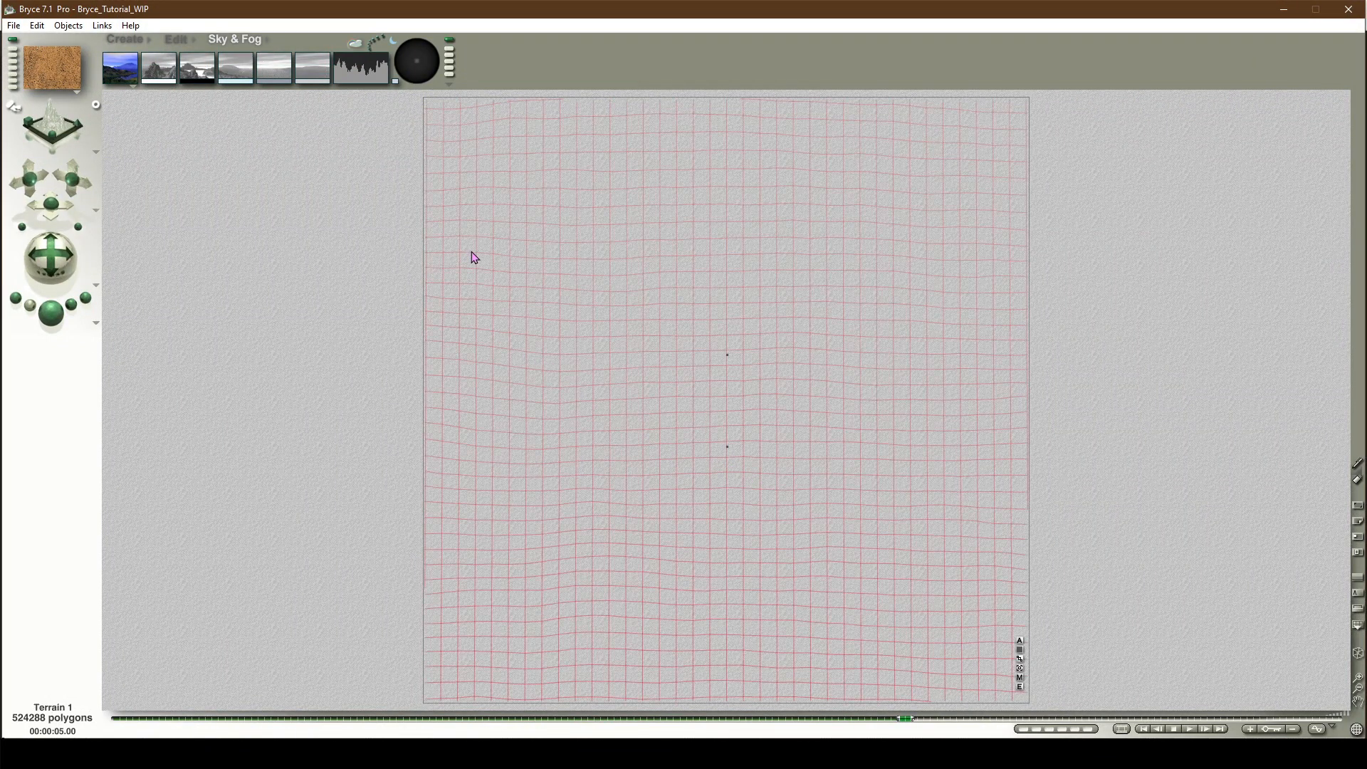
Step: Apply a different rocky material from the OW presets to the terrain and render the scene
click(198, 43)
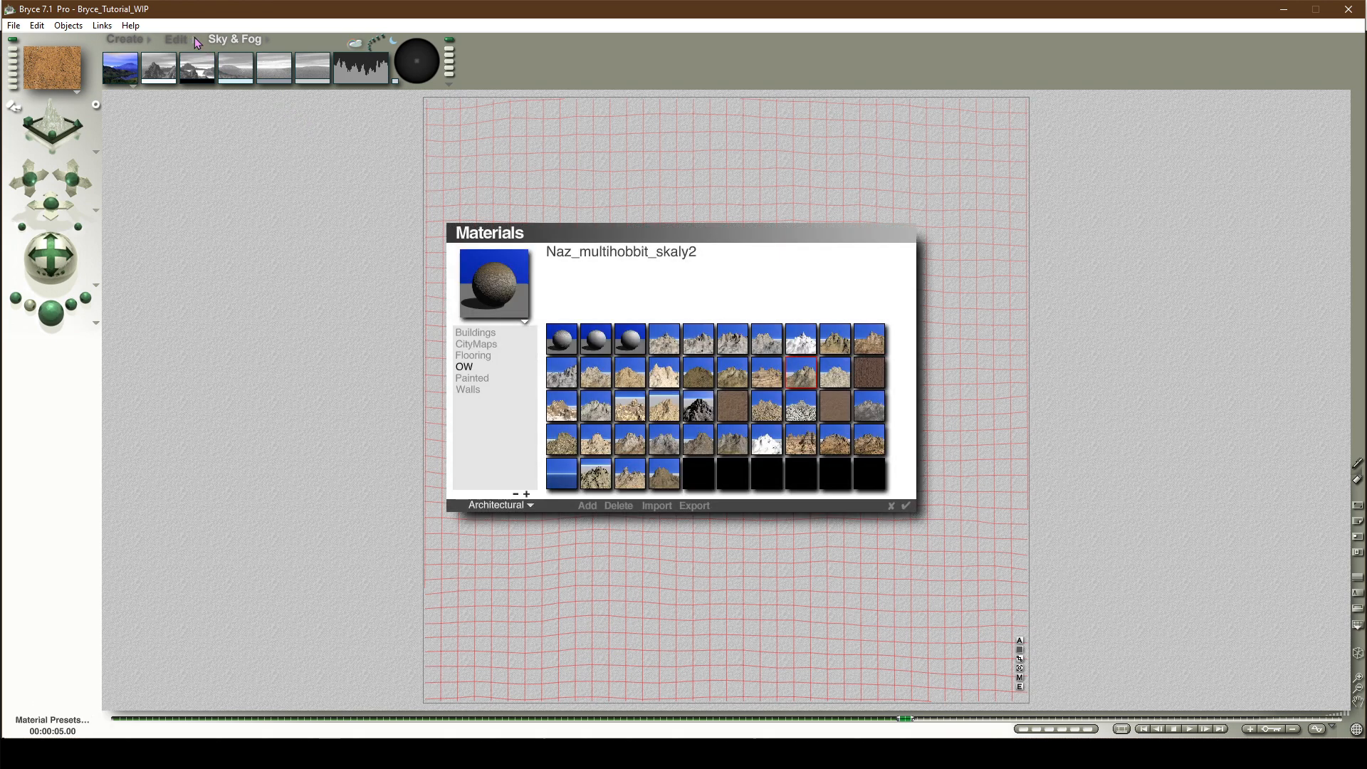
click(636, 441)
click(906, 505)
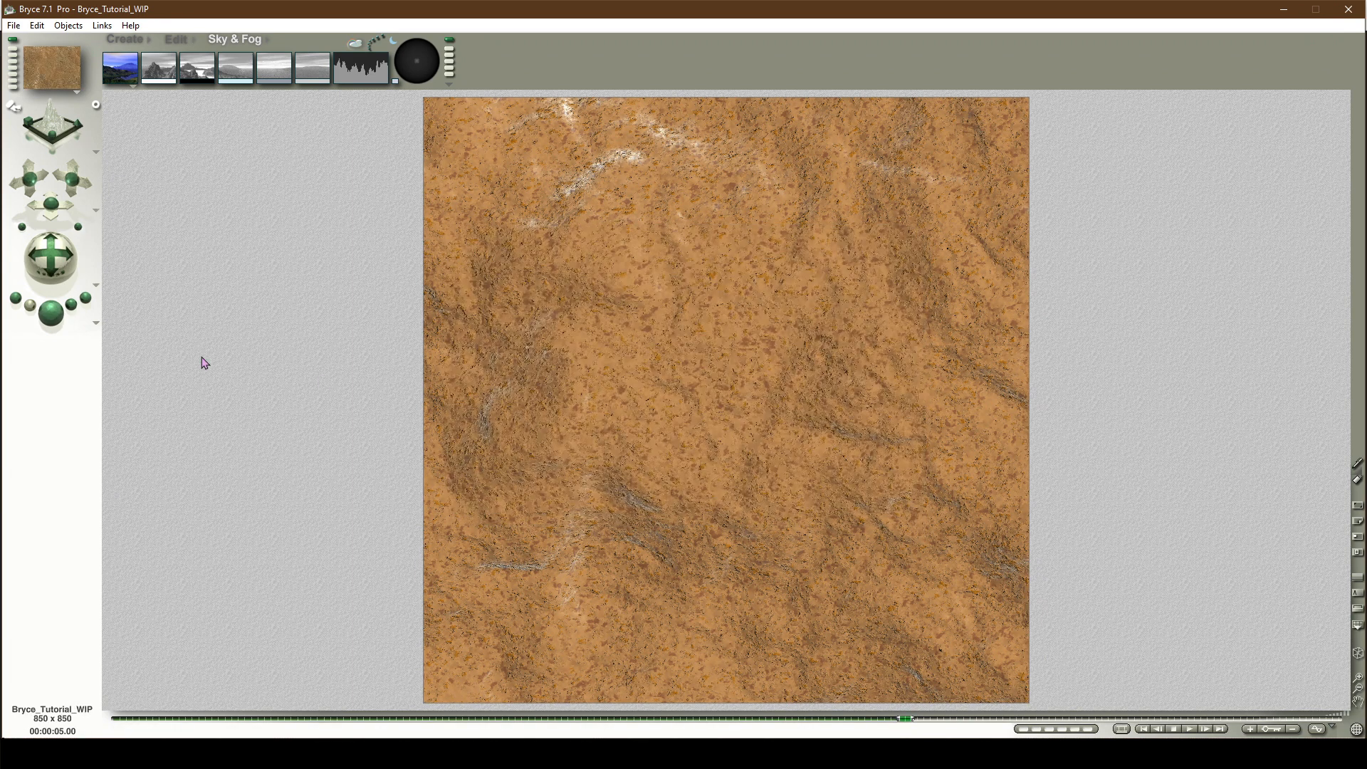
click(58, 321)
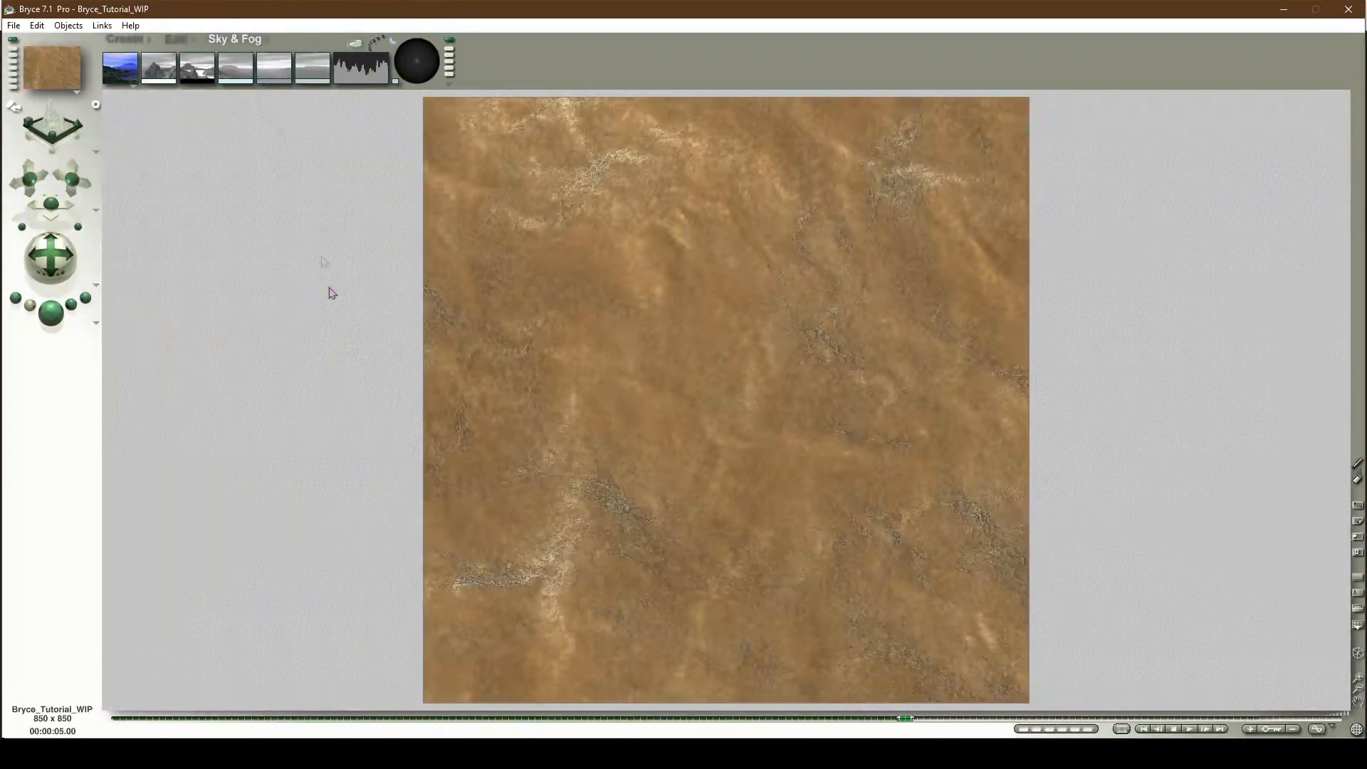
Step: Set the sky's HDRI Effect to 25 and render the scene to judge the lighting
click(354, 47)
click(712, 442)
text(25)
key(Return)
click(889, 546)
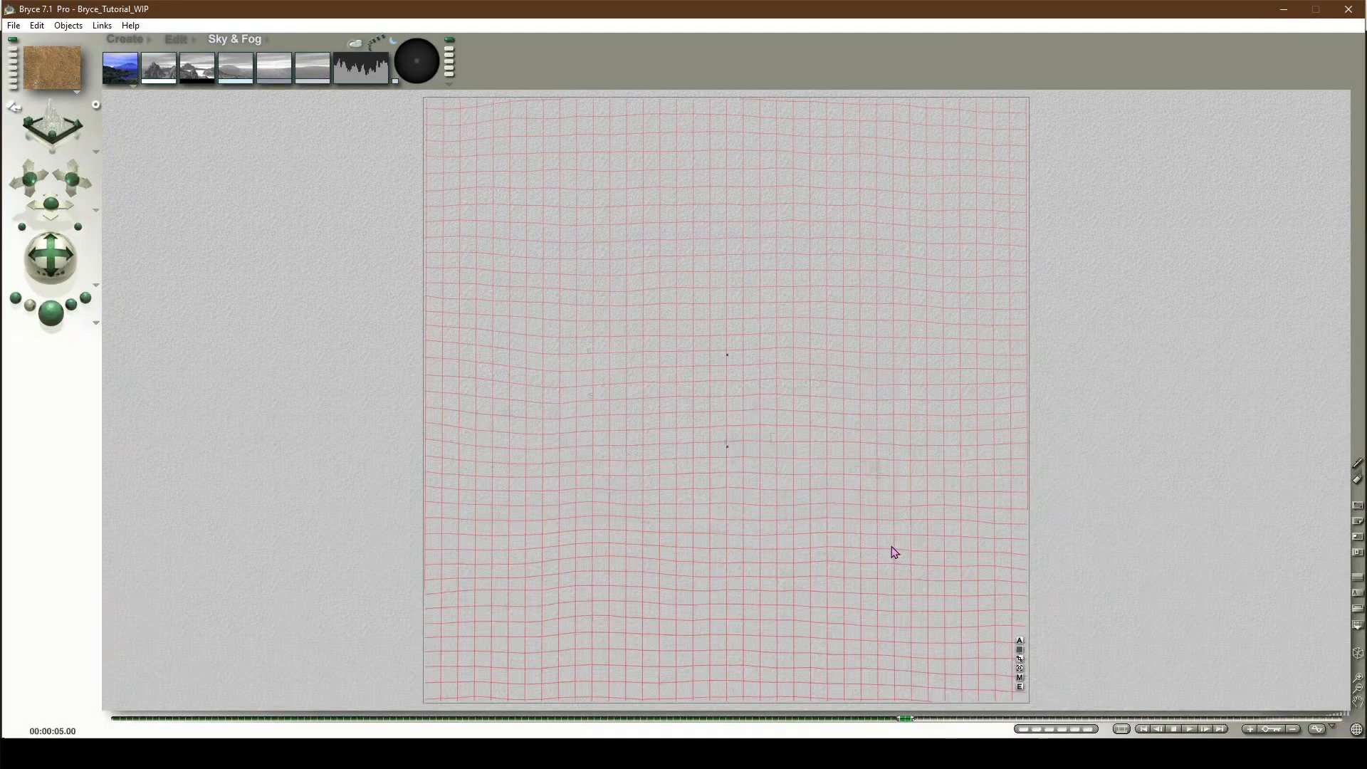
click(65, 322)
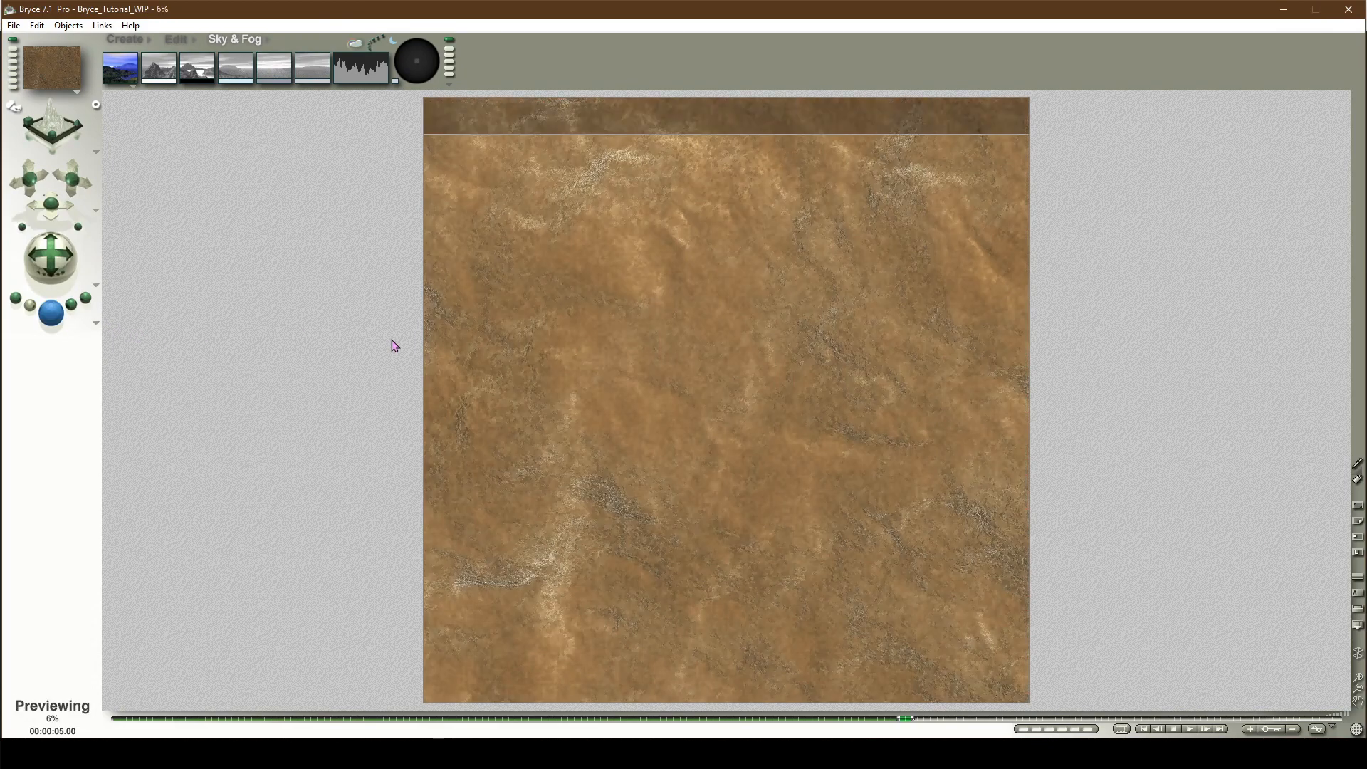
Step: Set the HDRI Effect to 50 in the Sky Lab and apply the sky settings
click(354, 44)
click(713, 442)
text(50)
key(Return)
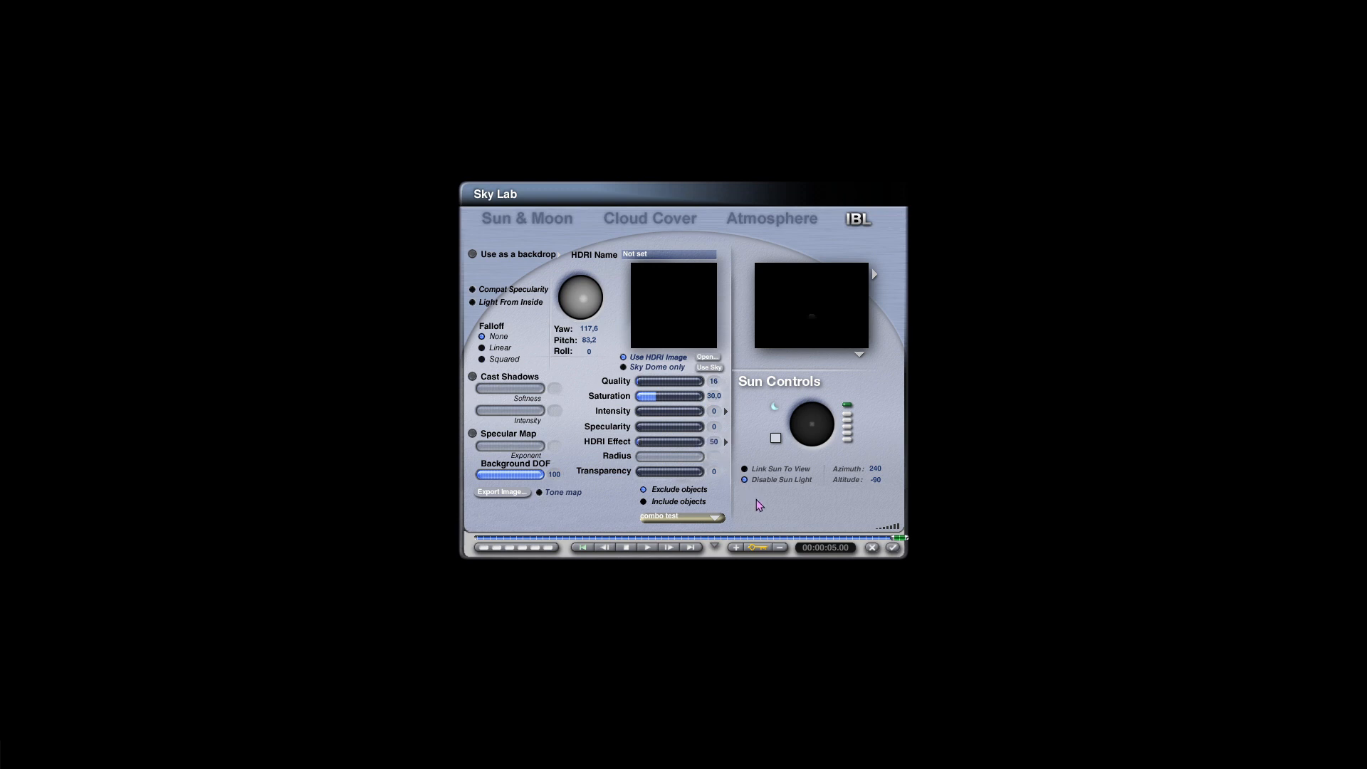
click(891, 549)
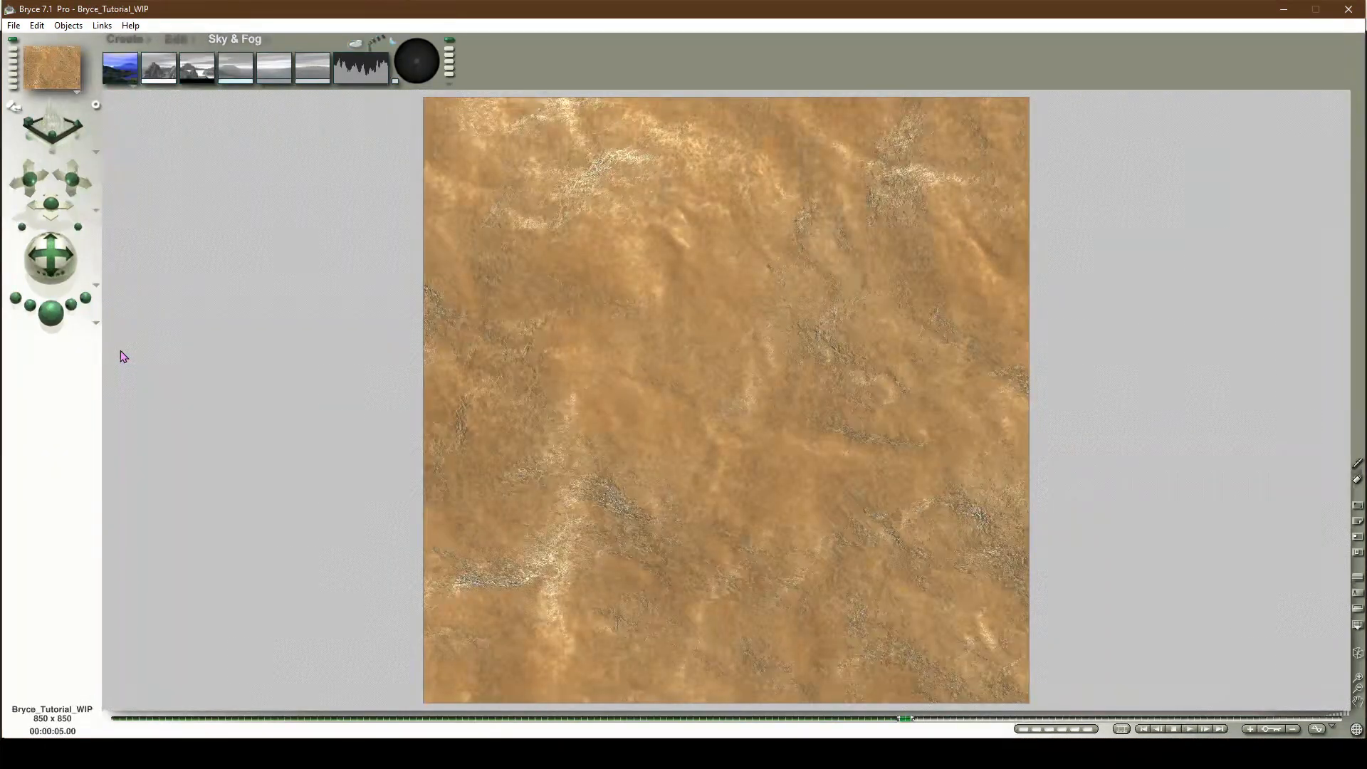
Step: Accept the Render Options with Default quality and no antialiasing, and set the render priority to High
click(97, 324)
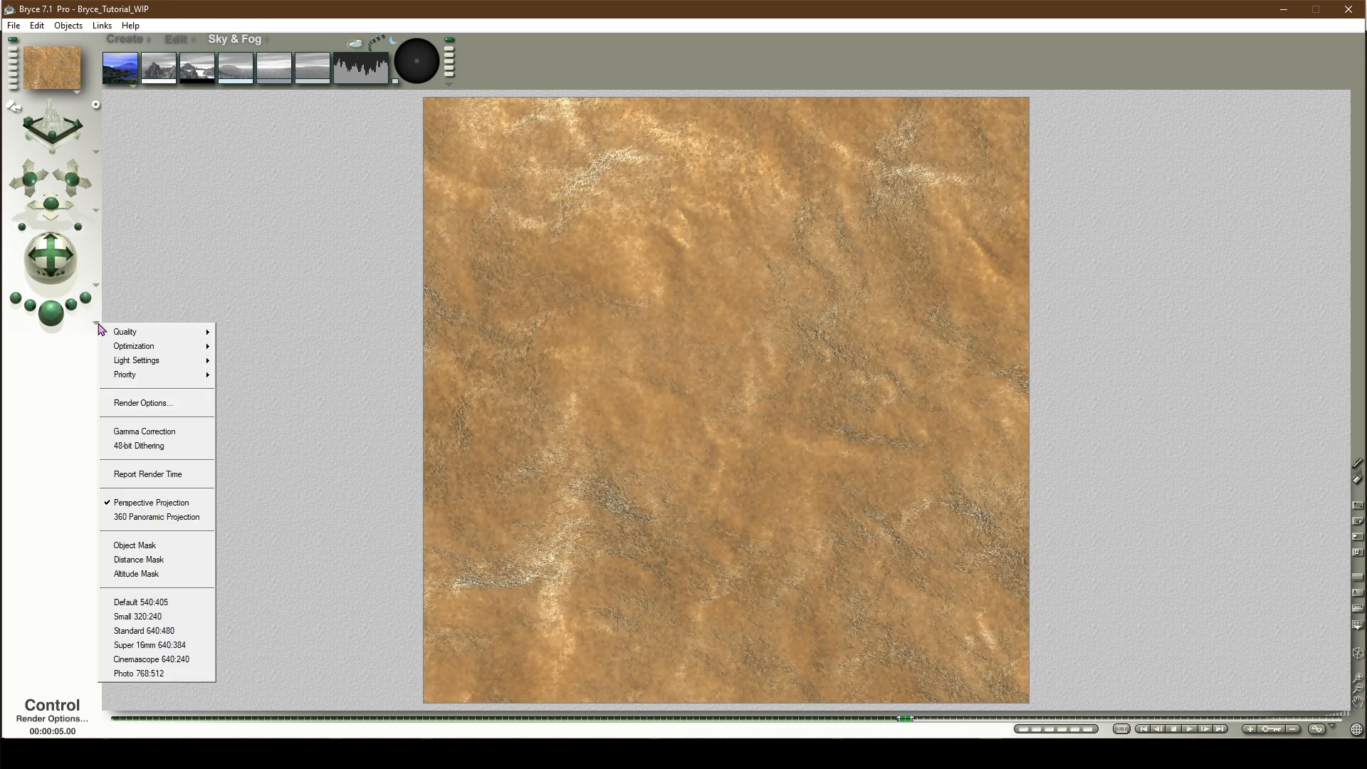
click(143, 403)
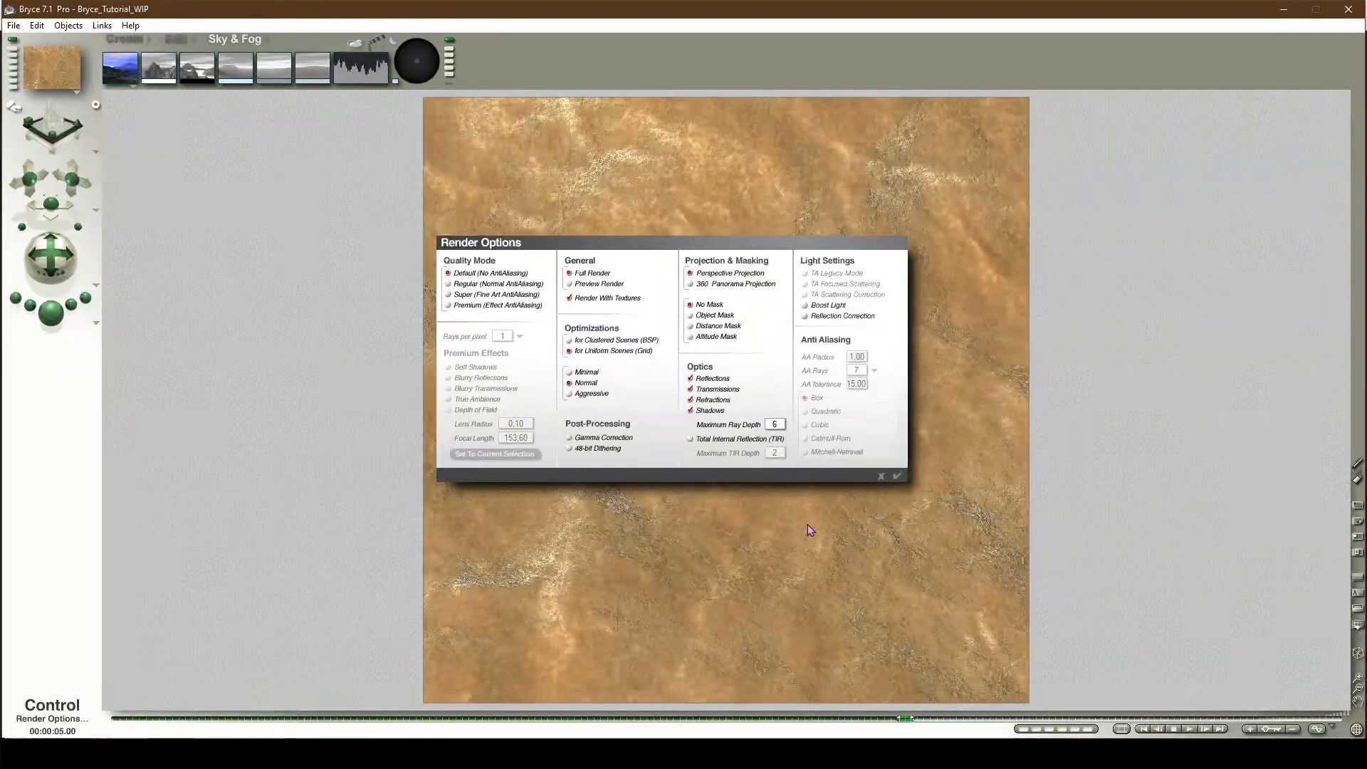
click(897, 476)
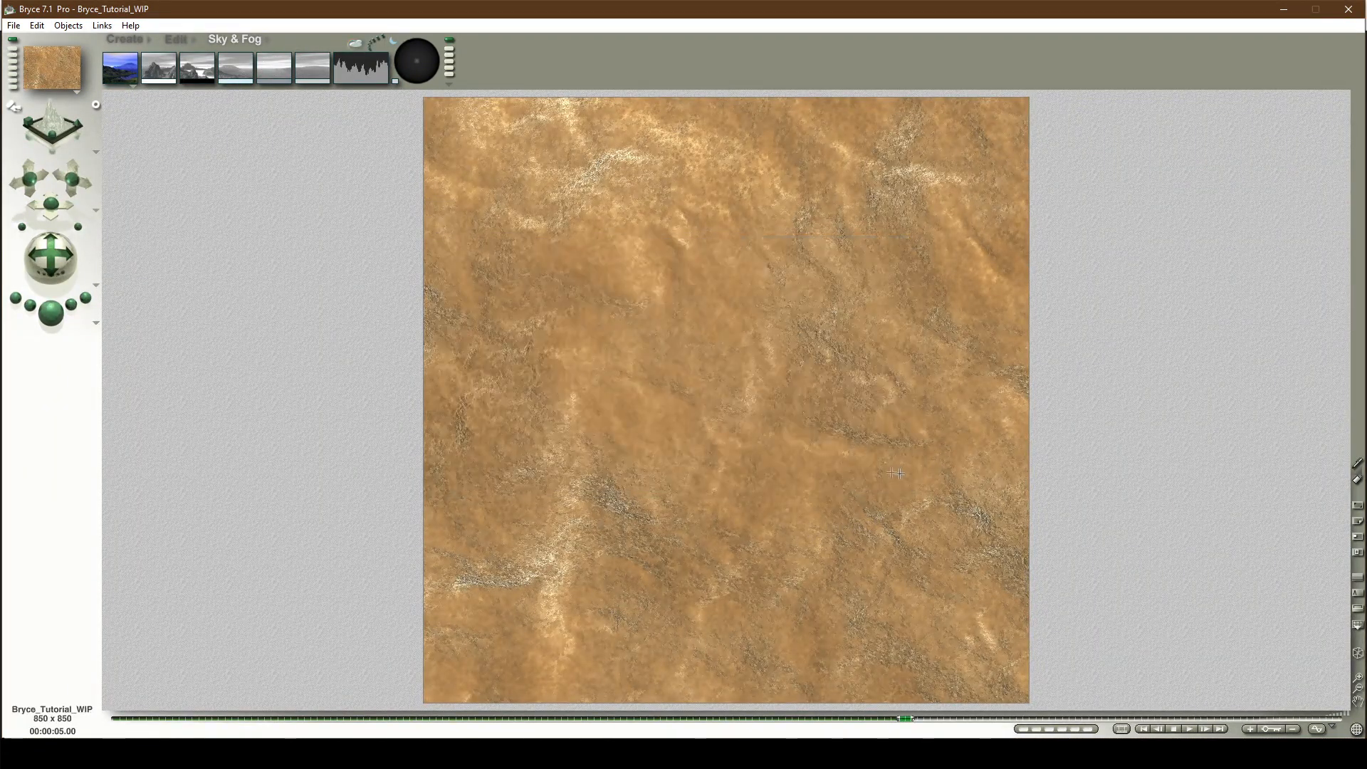
click(98, 323)
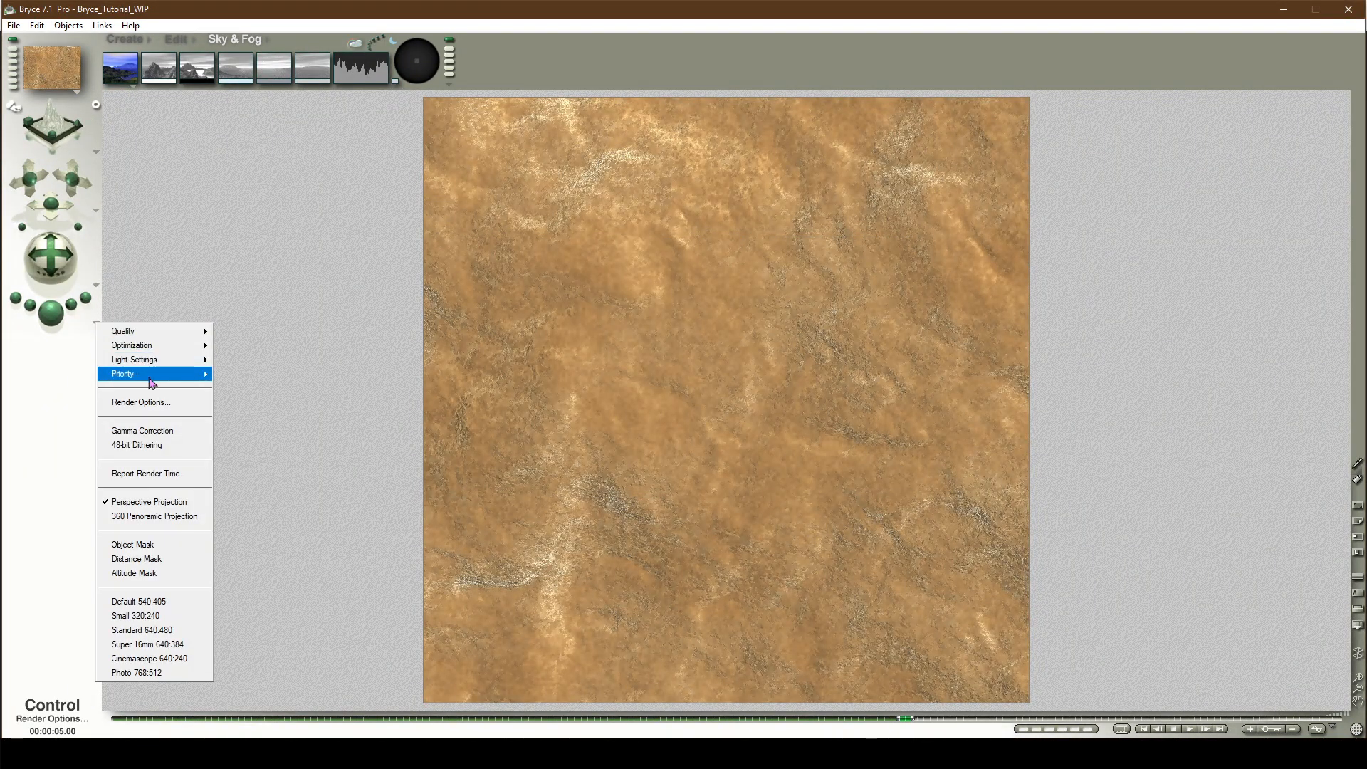
mouse_move(152, 377)
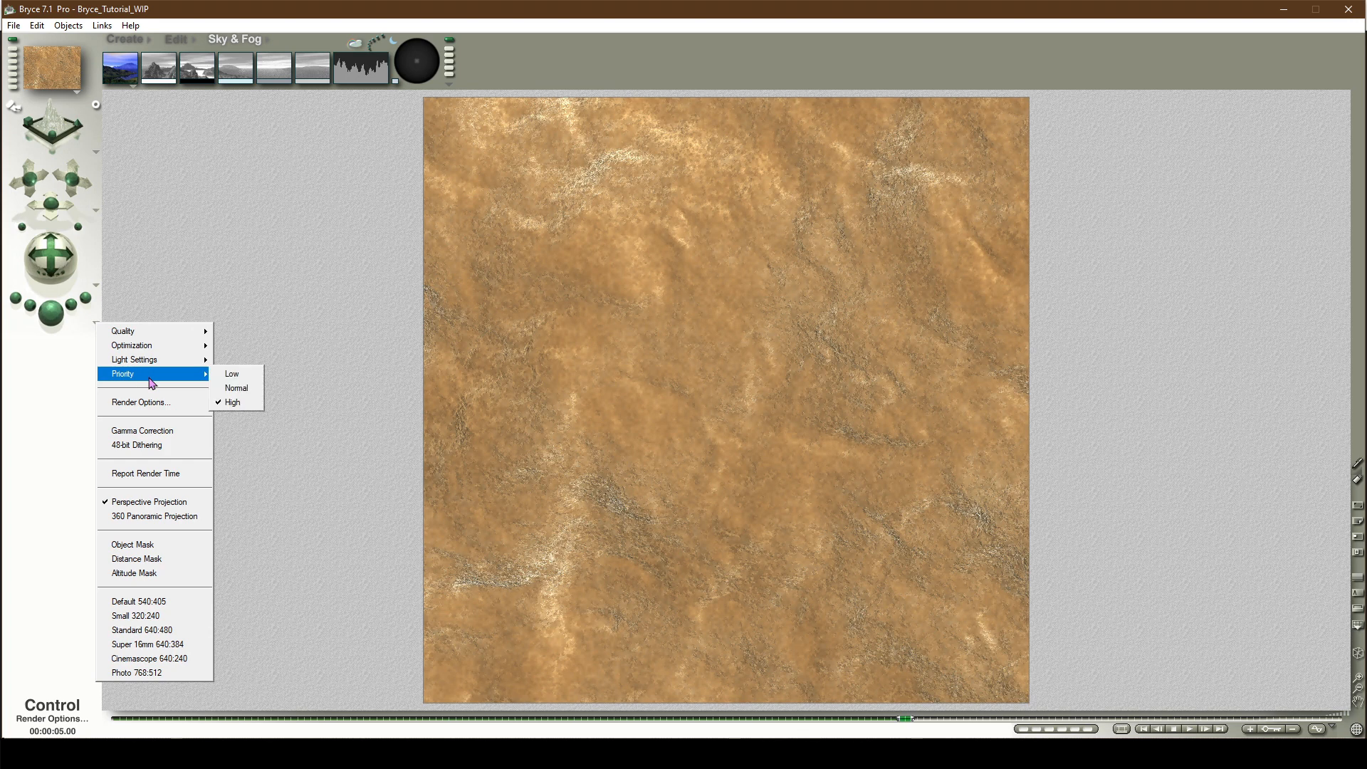
click(235, 402)
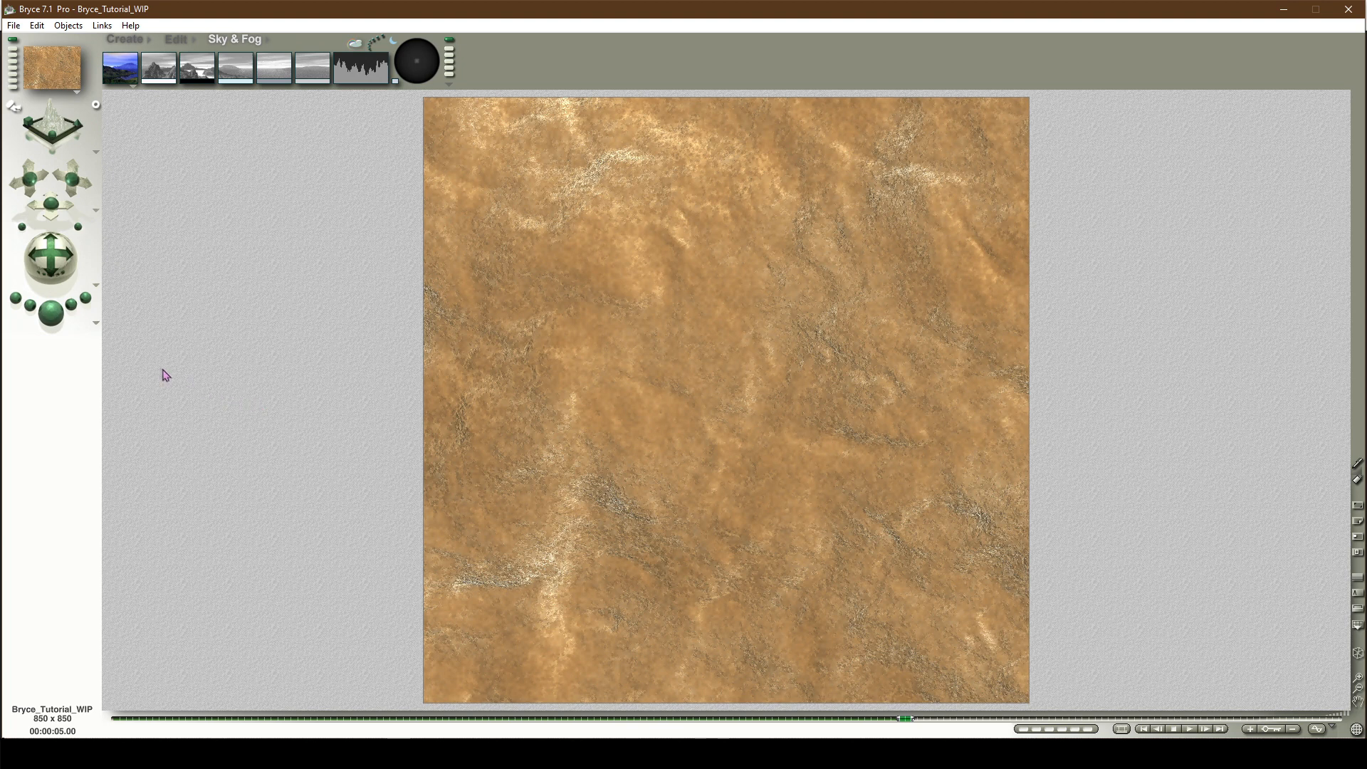
Step: Review the camera's coordinates, field of view and scale, and the document's resolution settings
click(13, 25)
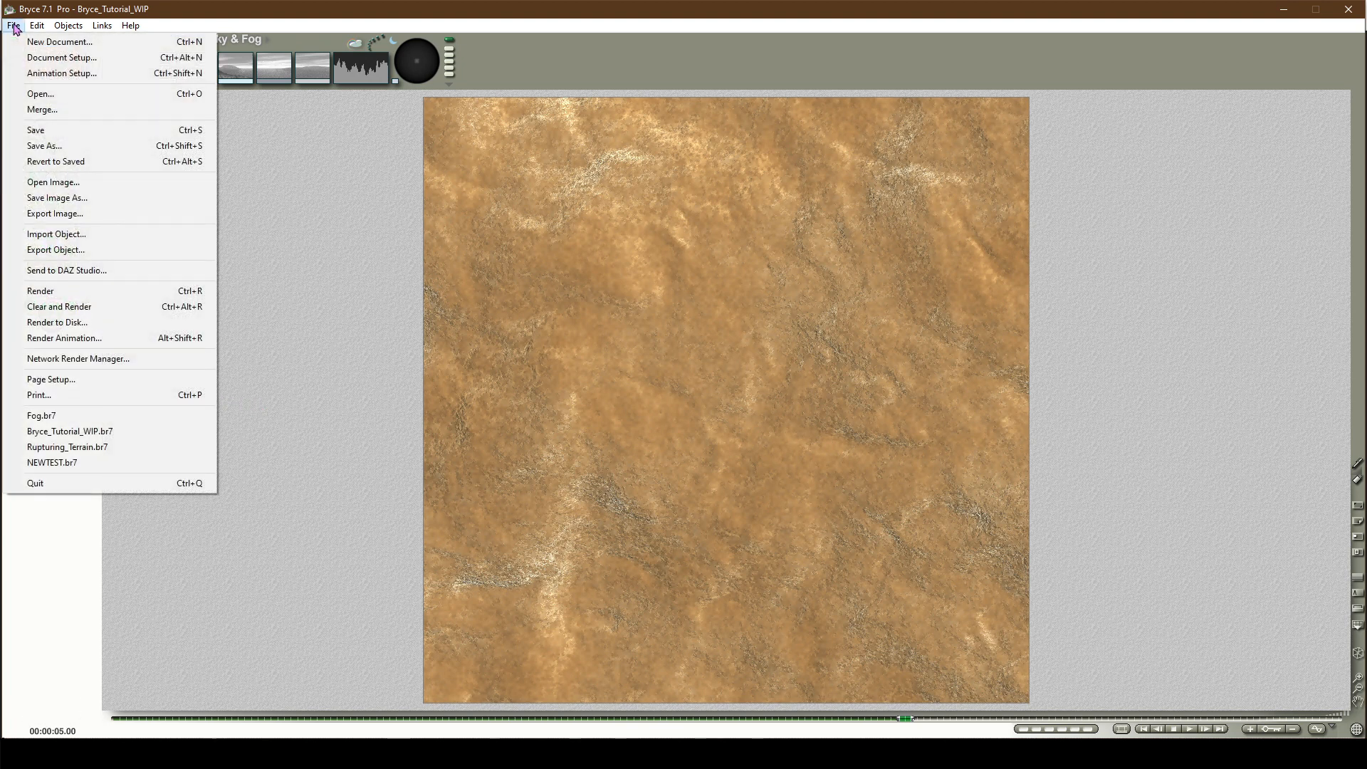
click(101, 329)
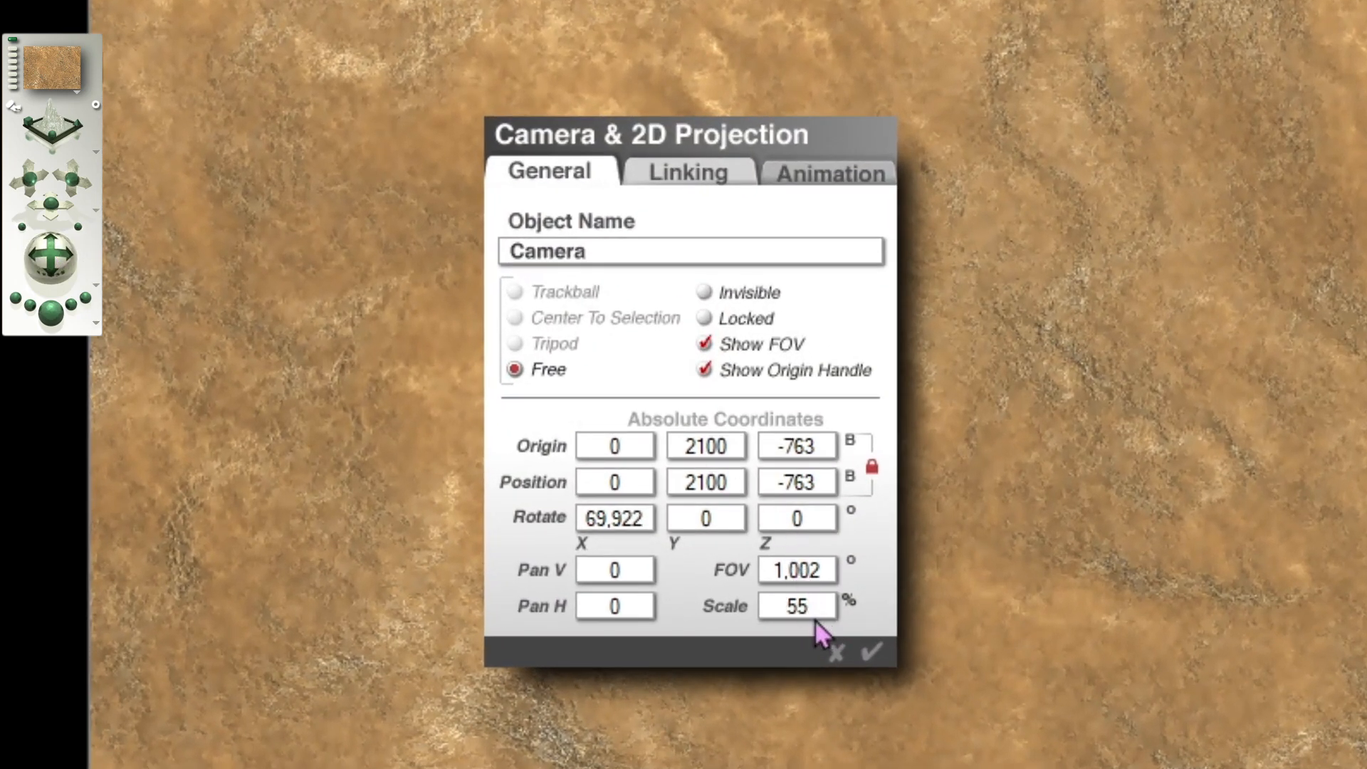
click(836, 650)
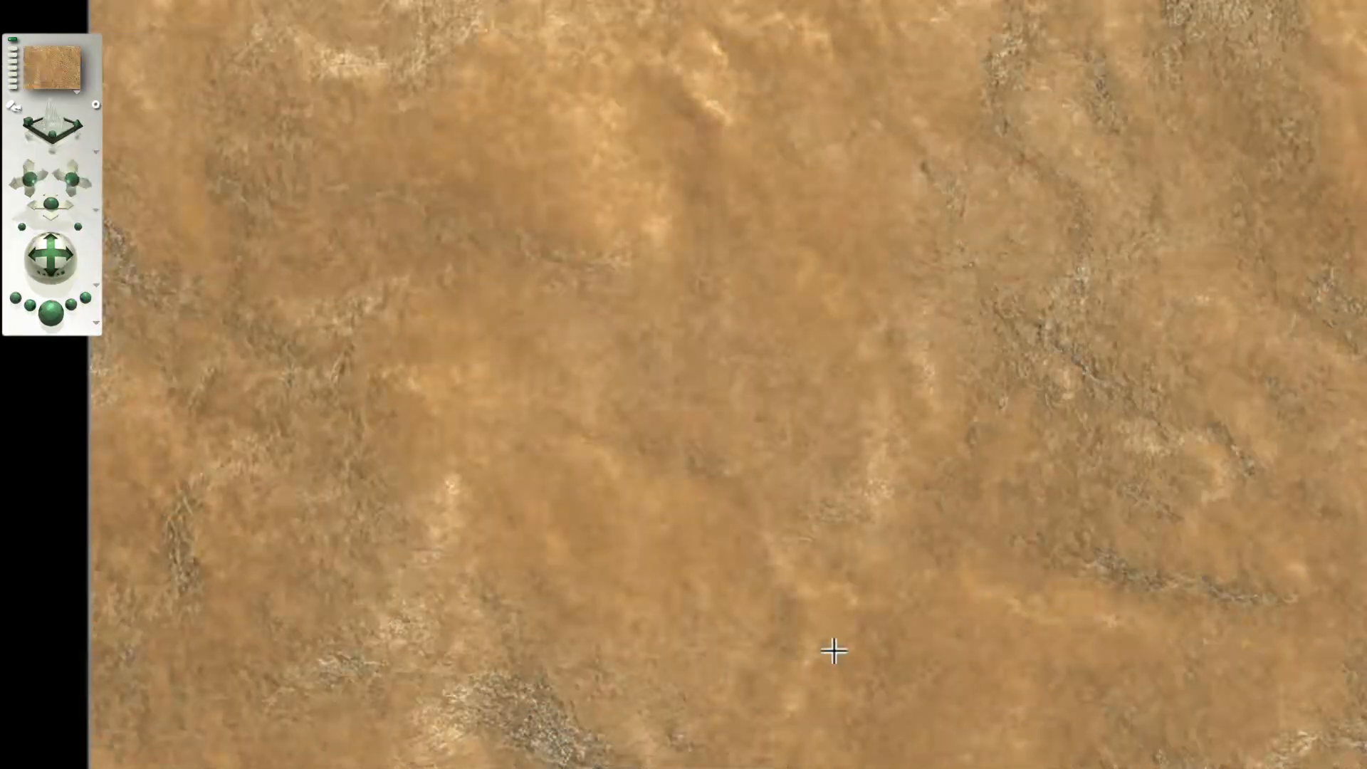
click(16, 27)
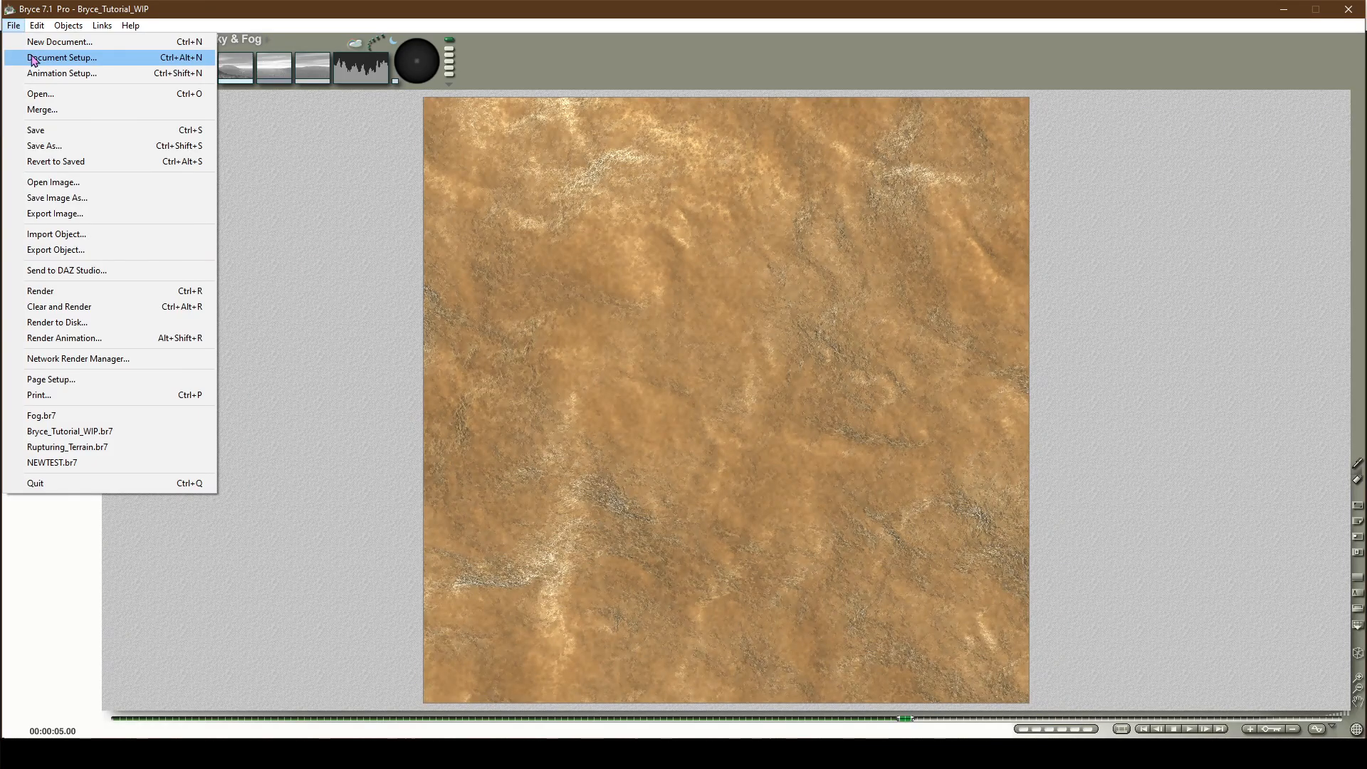
click(35, 60)
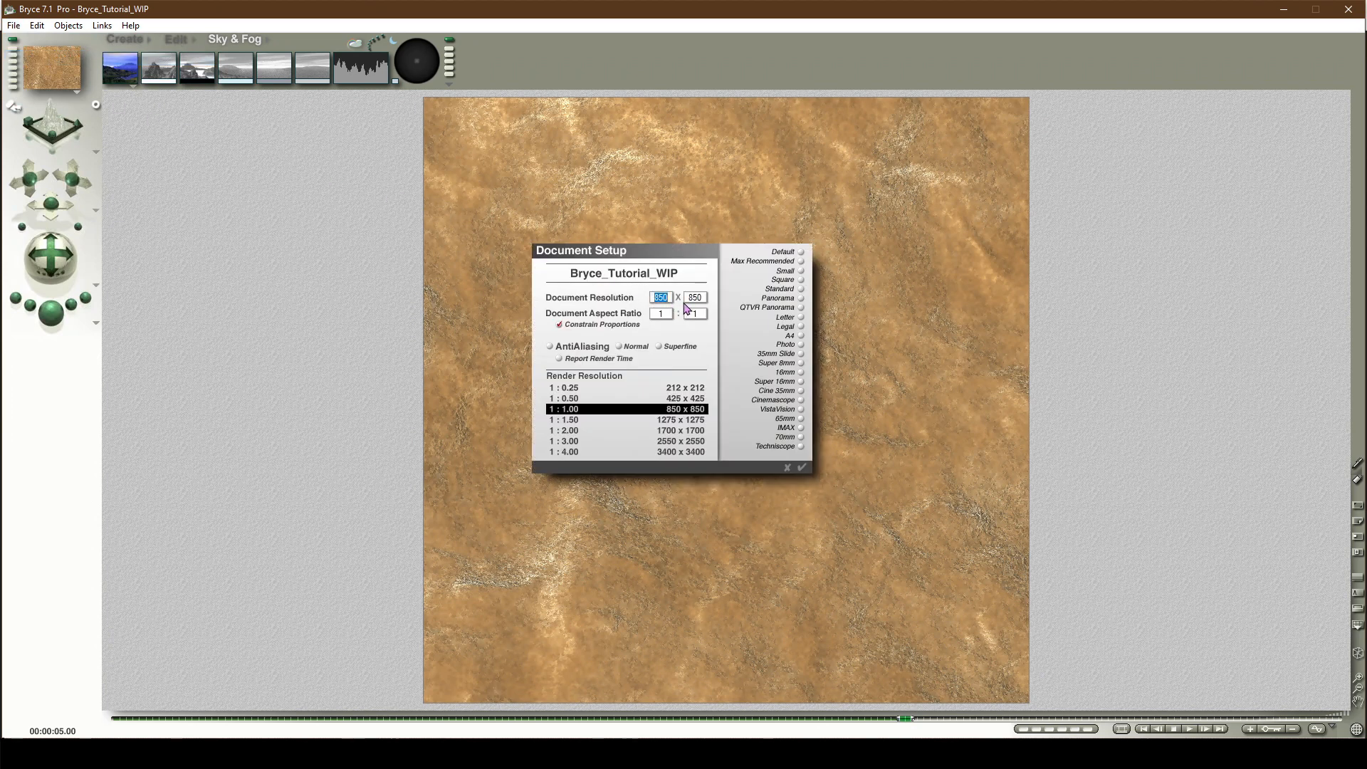
click(800, 467)
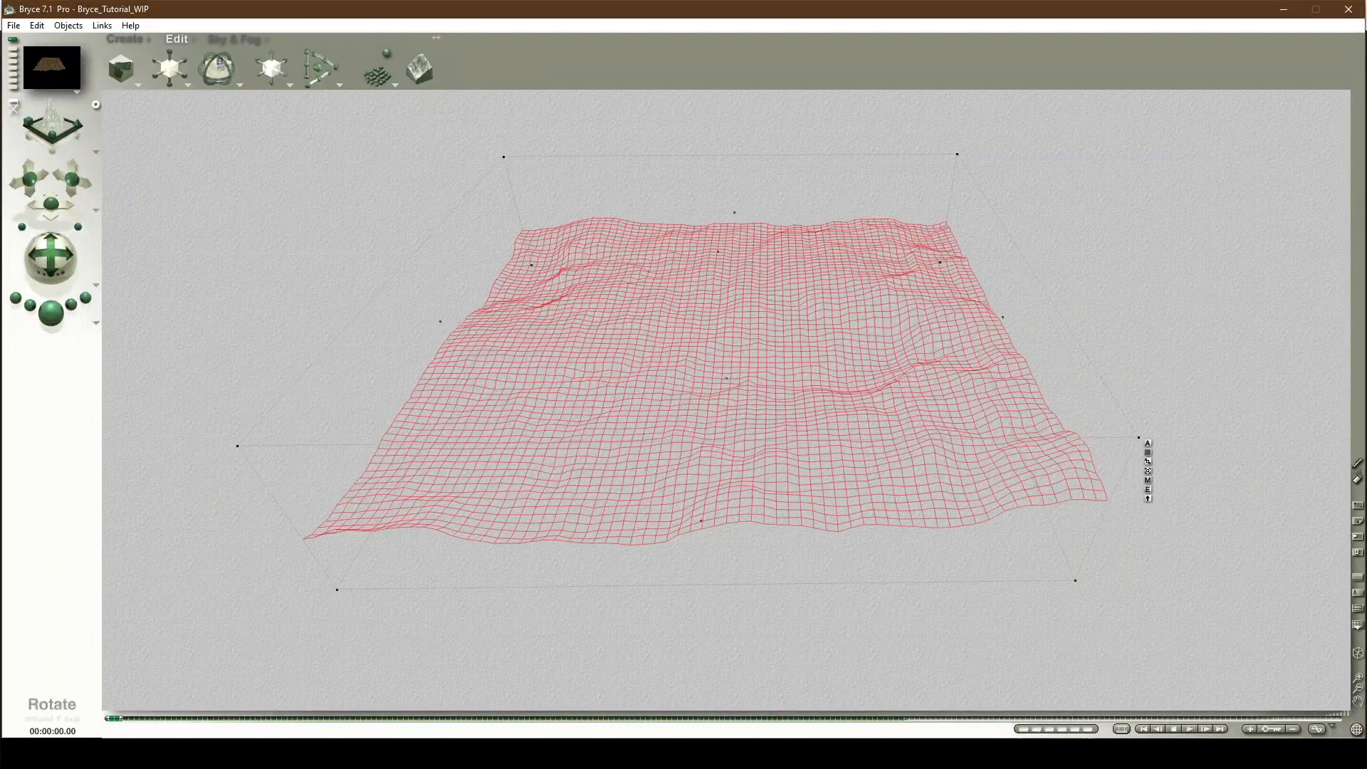
Step: Resize the terrain vertically and set its Y size to 25 in the object attributes
mouse_move(170, 55)
mouse_down()
mouse_move(235, 56)
mouse_move(135, 56)
mouse_move(174, 55)
mouse_move(152, 55)
mouse_up()
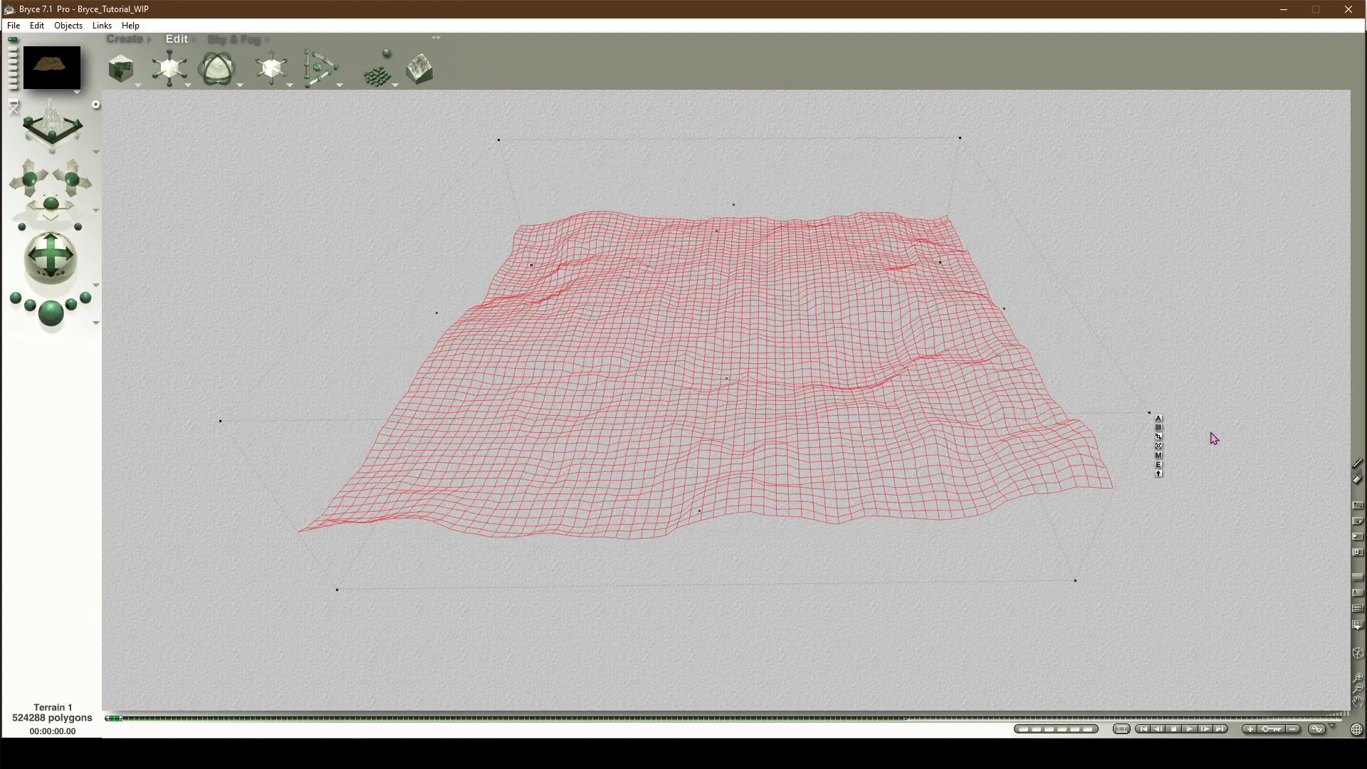
click(1158, 418)
click(1260, 616)
text(25)
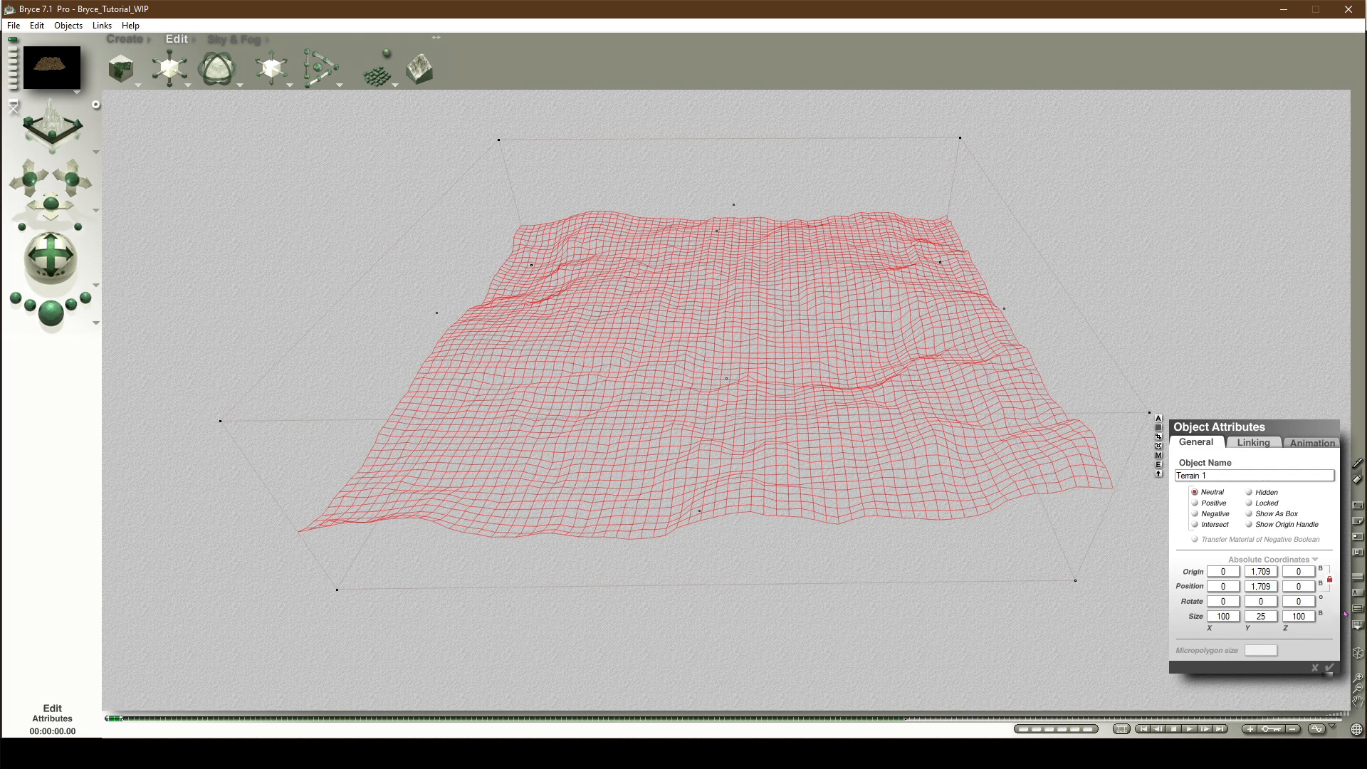
key(Return)
Step: Duplicate the terrain and name the copy Water
mouse_move(51, 261)
mouse_down()
mouse_move(94, 225)
mouse_move(69, 269)
mouse_up()
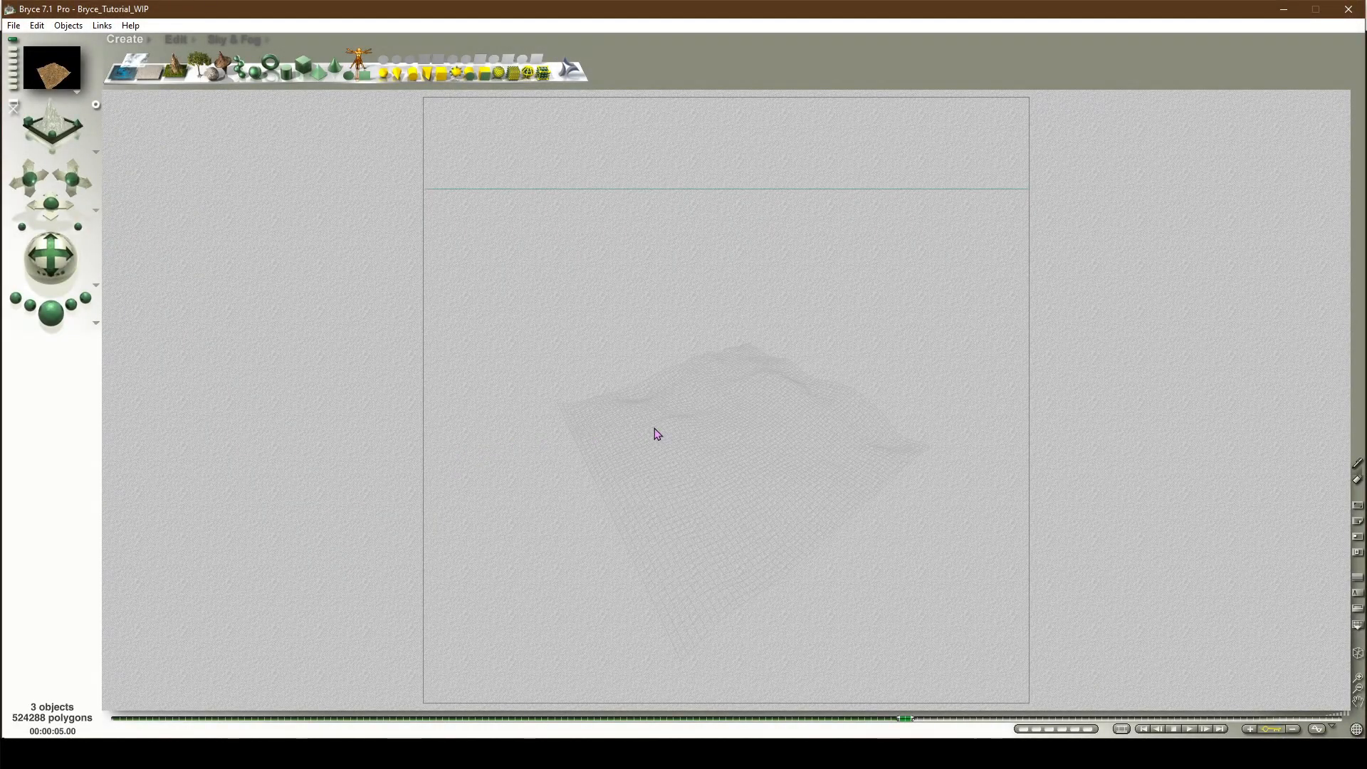
click(666, 437)
key(ctrl+d)
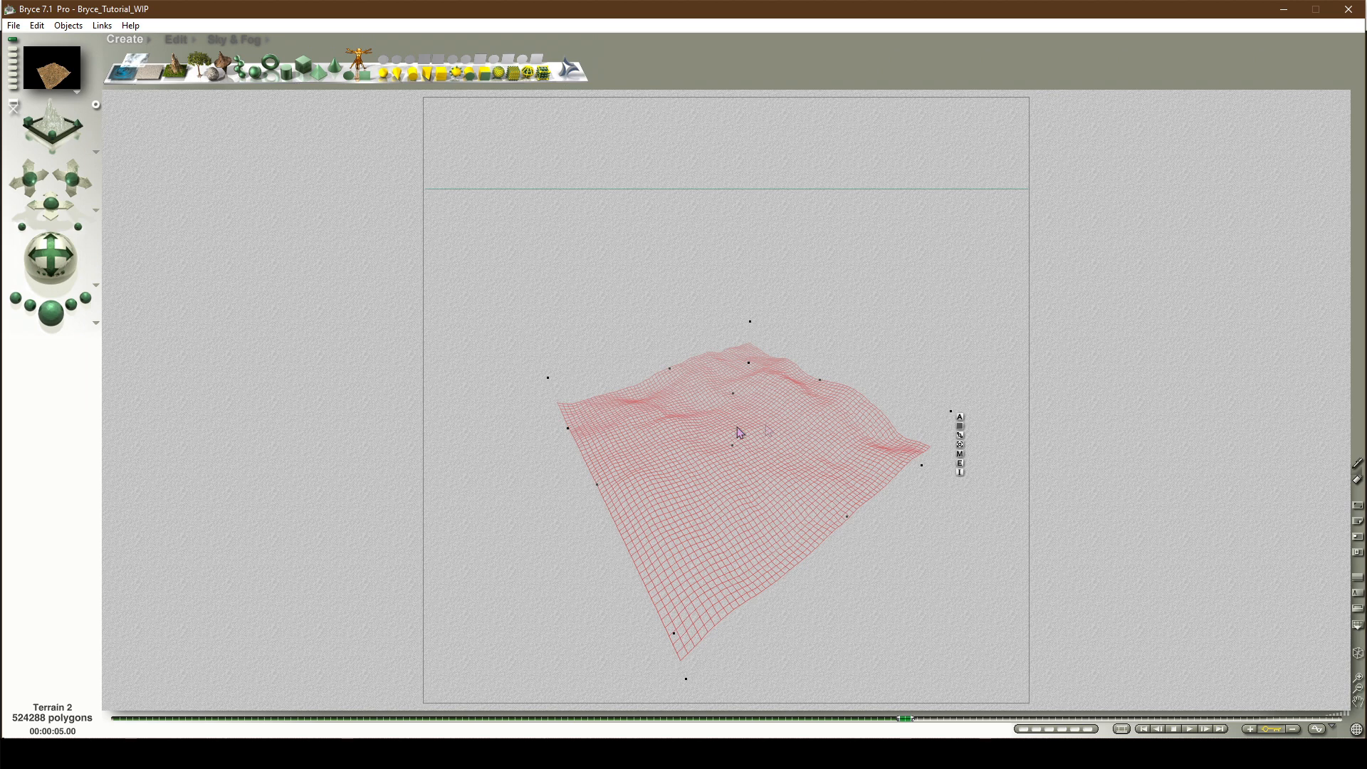
click(960, 417)
text(Water)
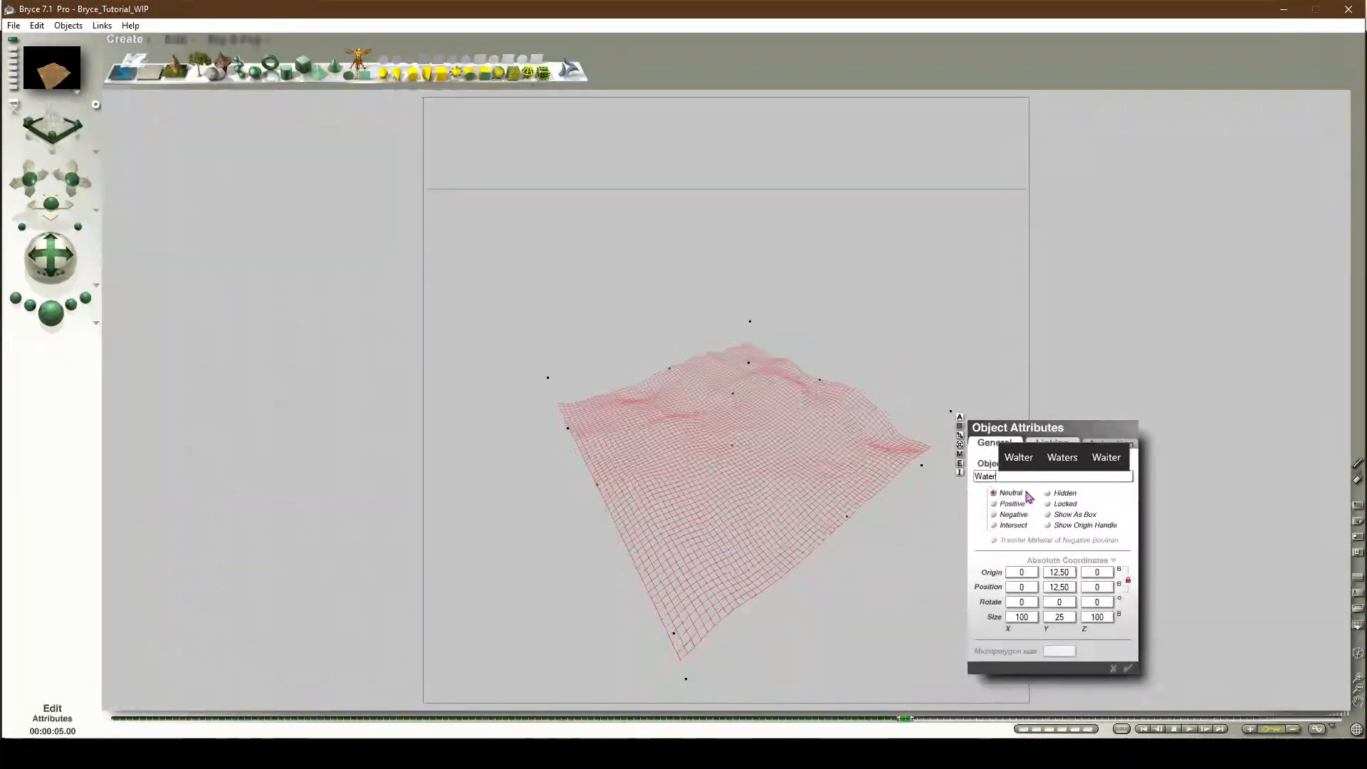
Step: Set the Water terrain's X and Z sizes to 125 and apply the attributes
double_click(1022, 617)
text(125)
click(1101, 617)
text(125)
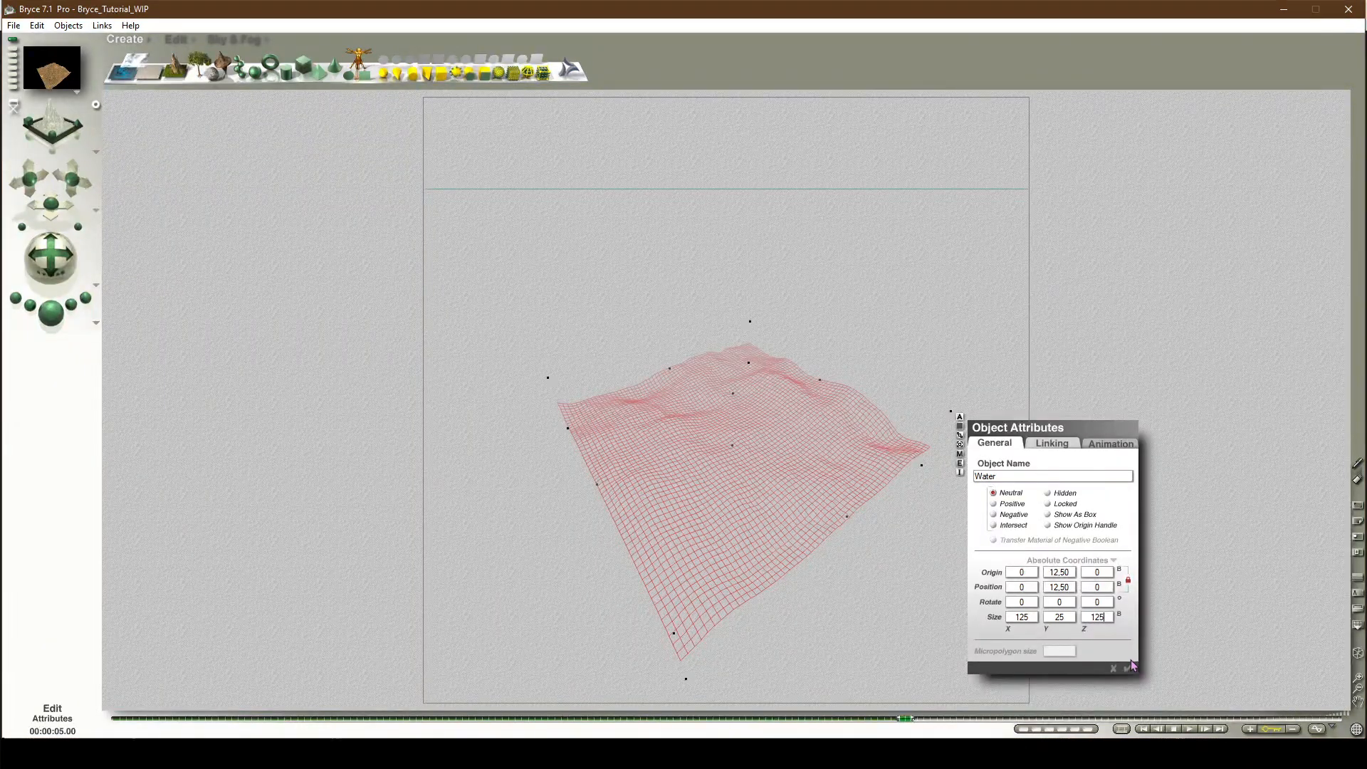
click(1129, 668)
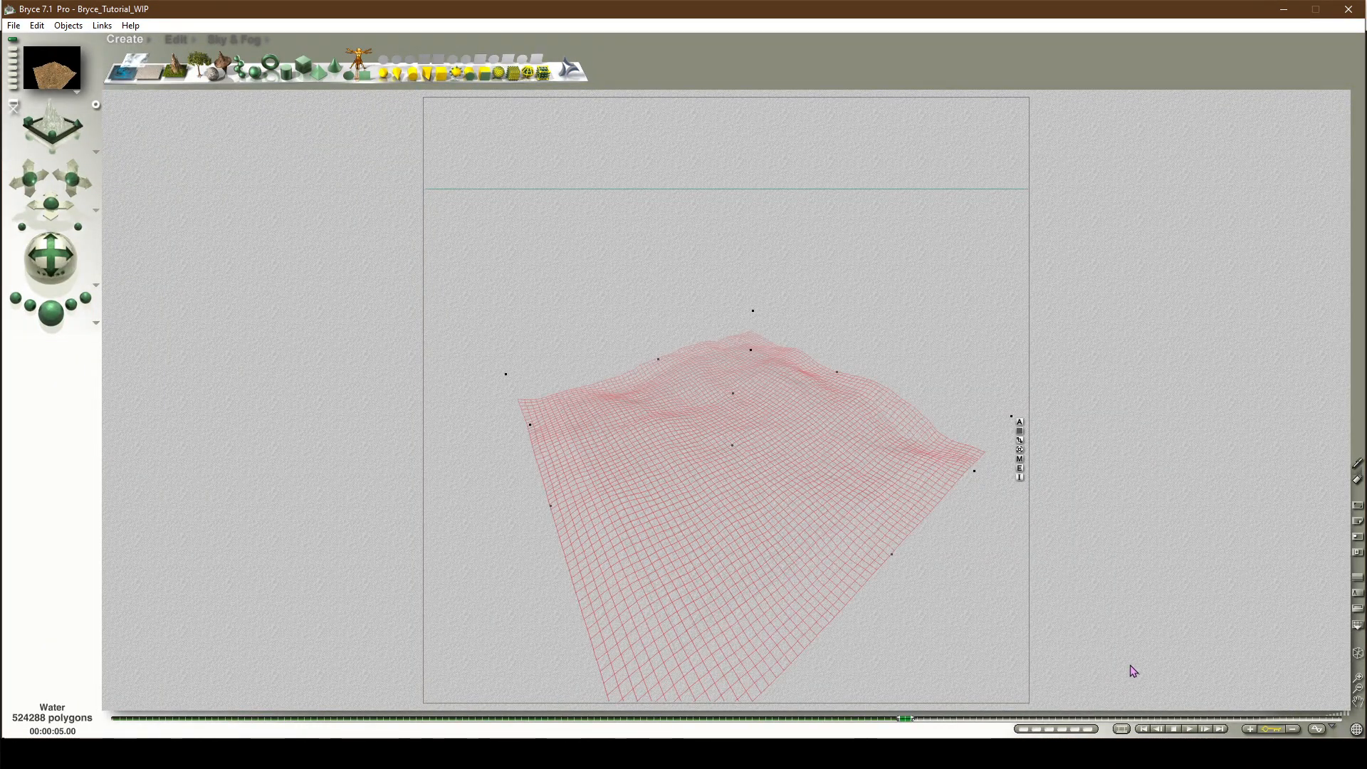
Step: Assign the Water terrain to the blue object family and name that family Water
click(1019, 431)
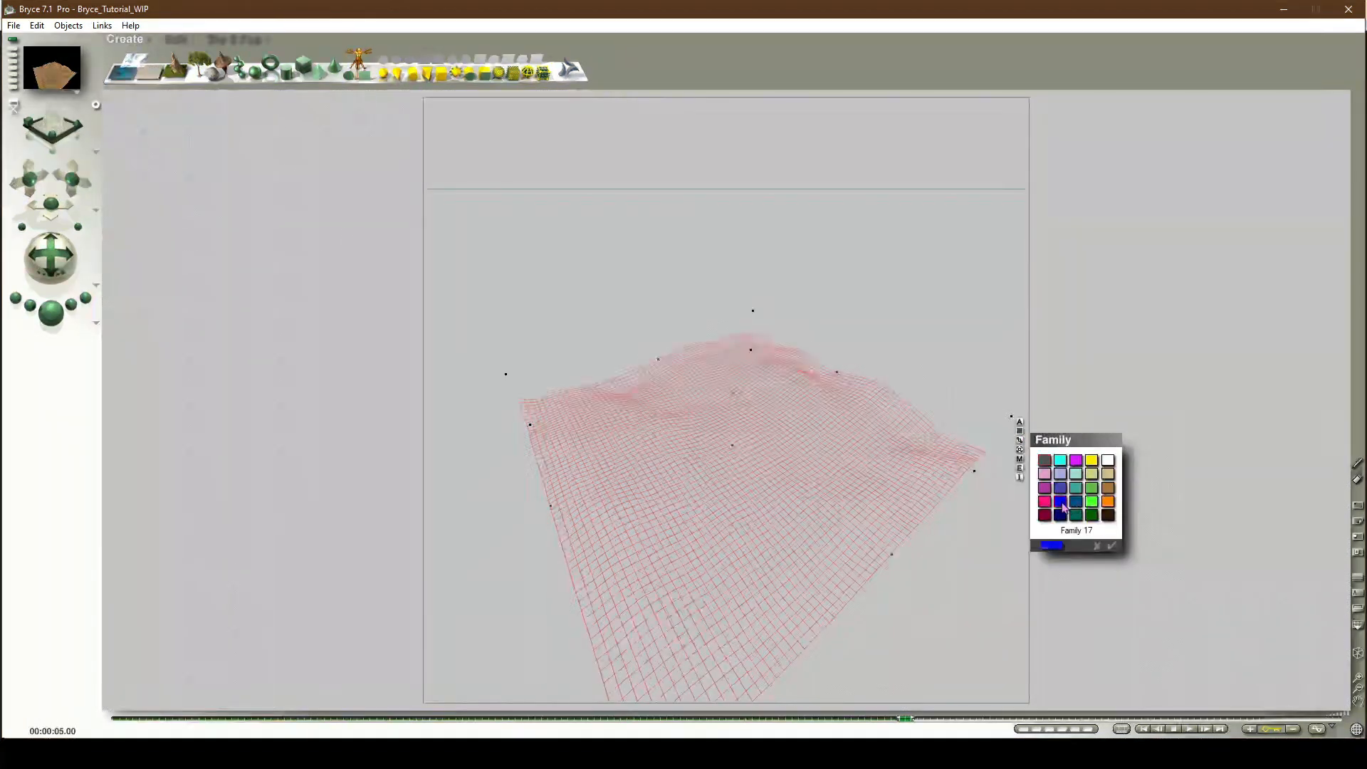
double_click(1077, 531)
text(Water)
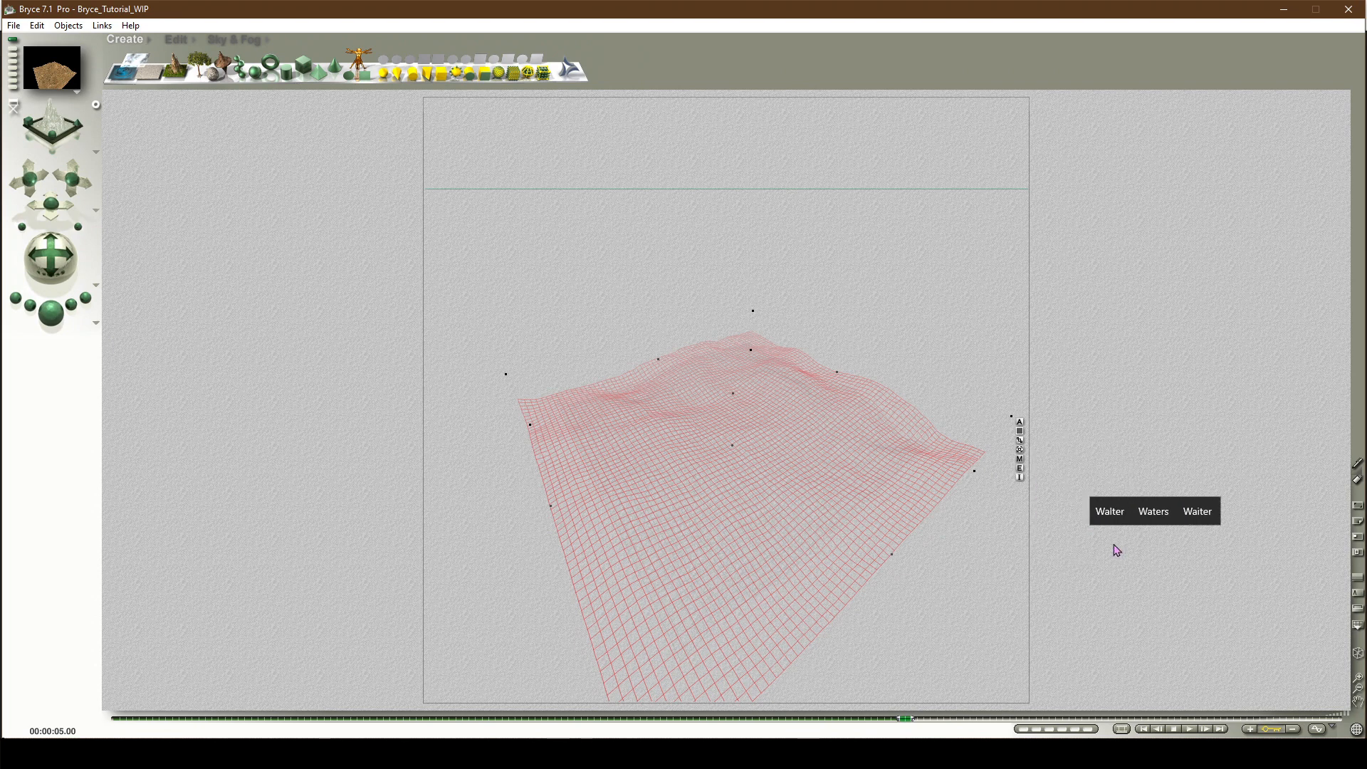
click(1112, 545)
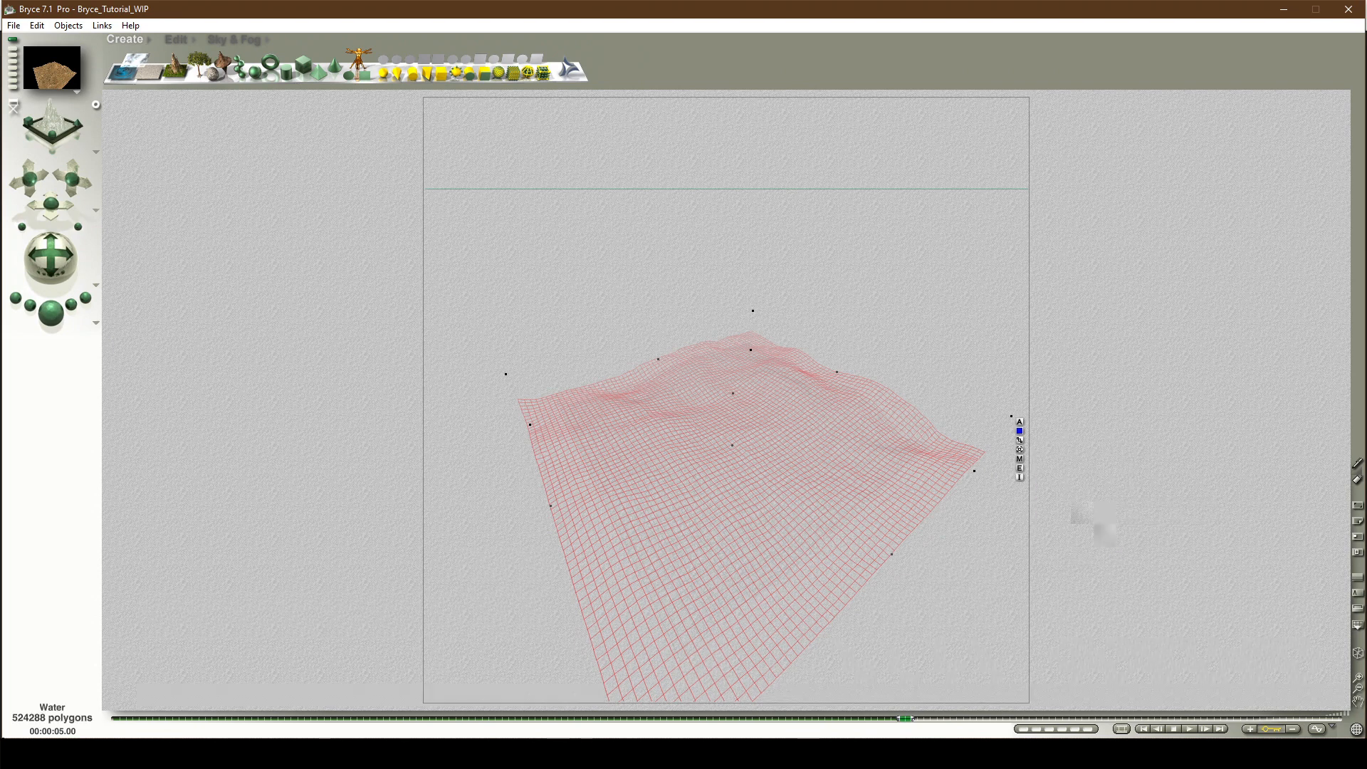
Step: In the Terrain Editor, generate a new Lava fractal for the Water terrain at 00:00:05.00 and keyframe it
click(1019, 467)
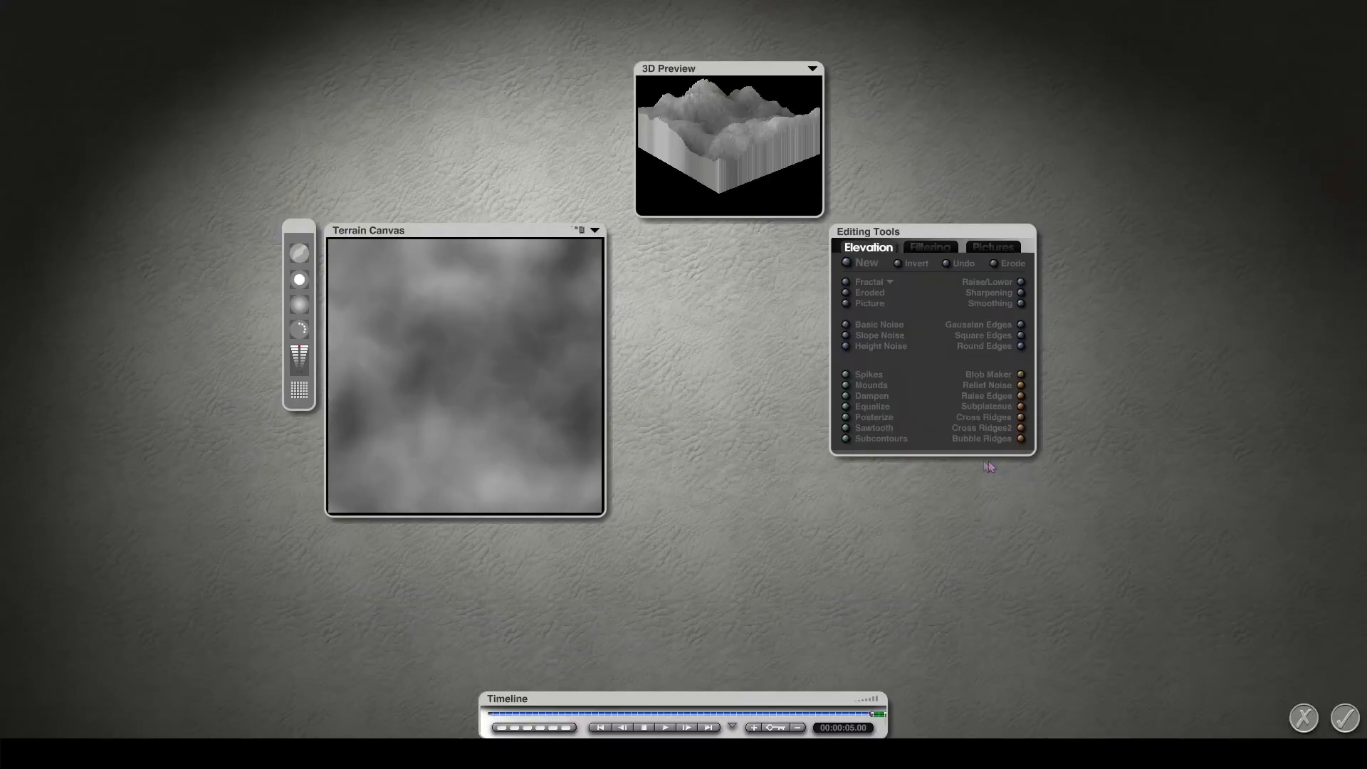
click(890, 283)
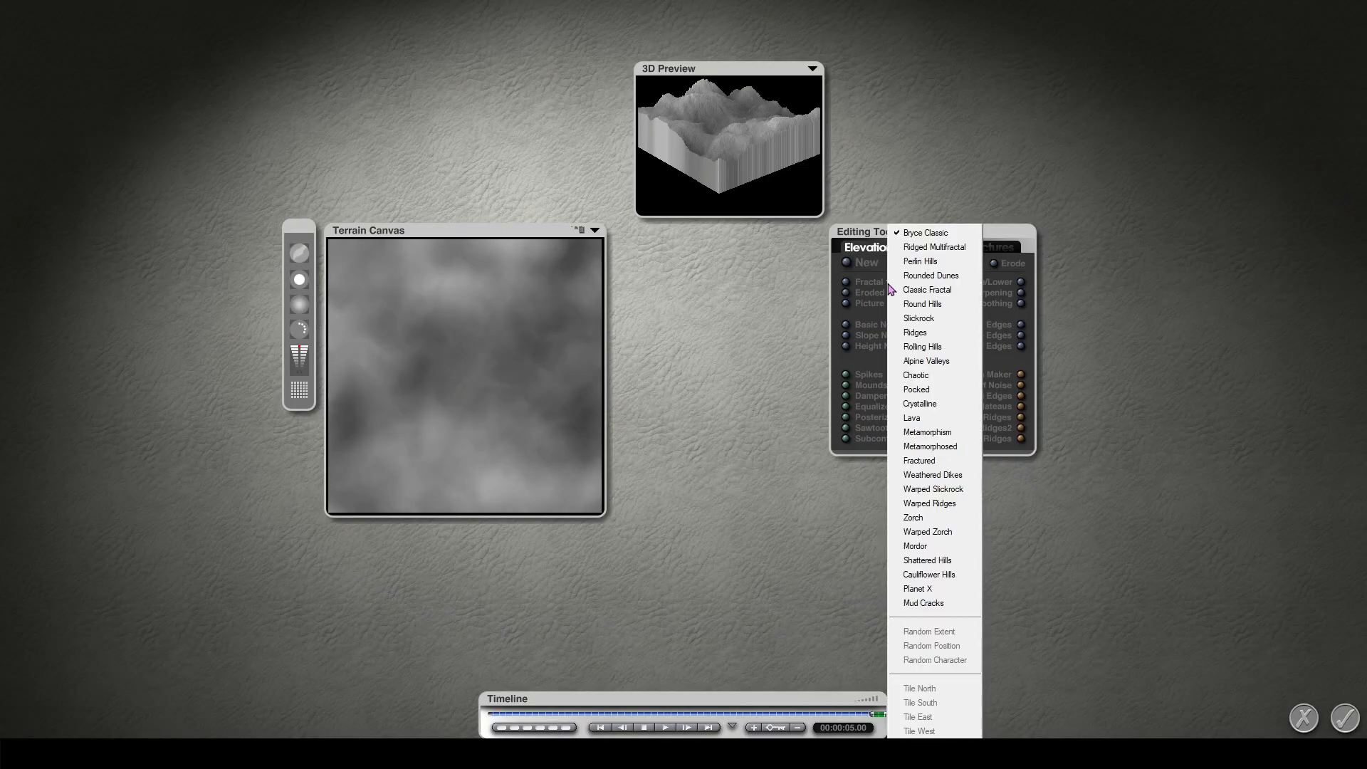
click(921, 420)
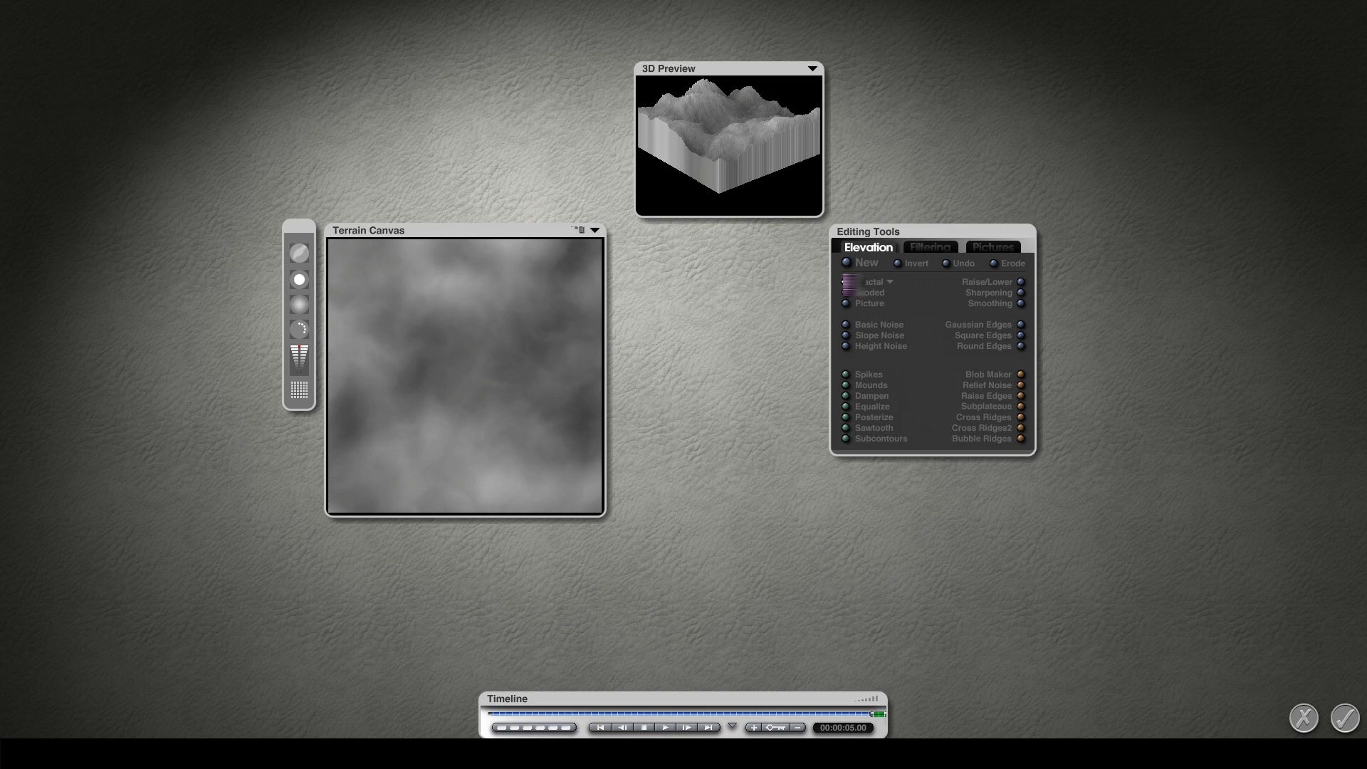
click(847, 284)
click(846, 284)
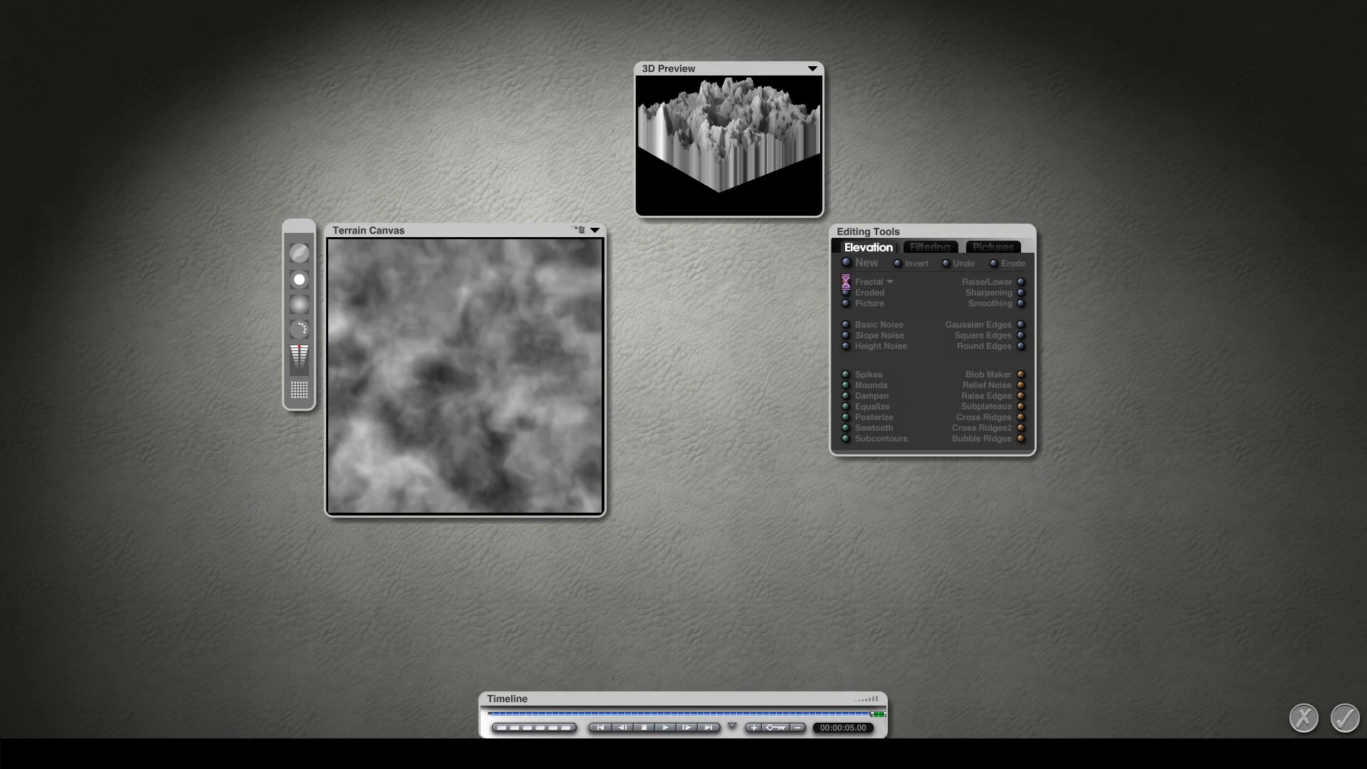
click(845, 282)
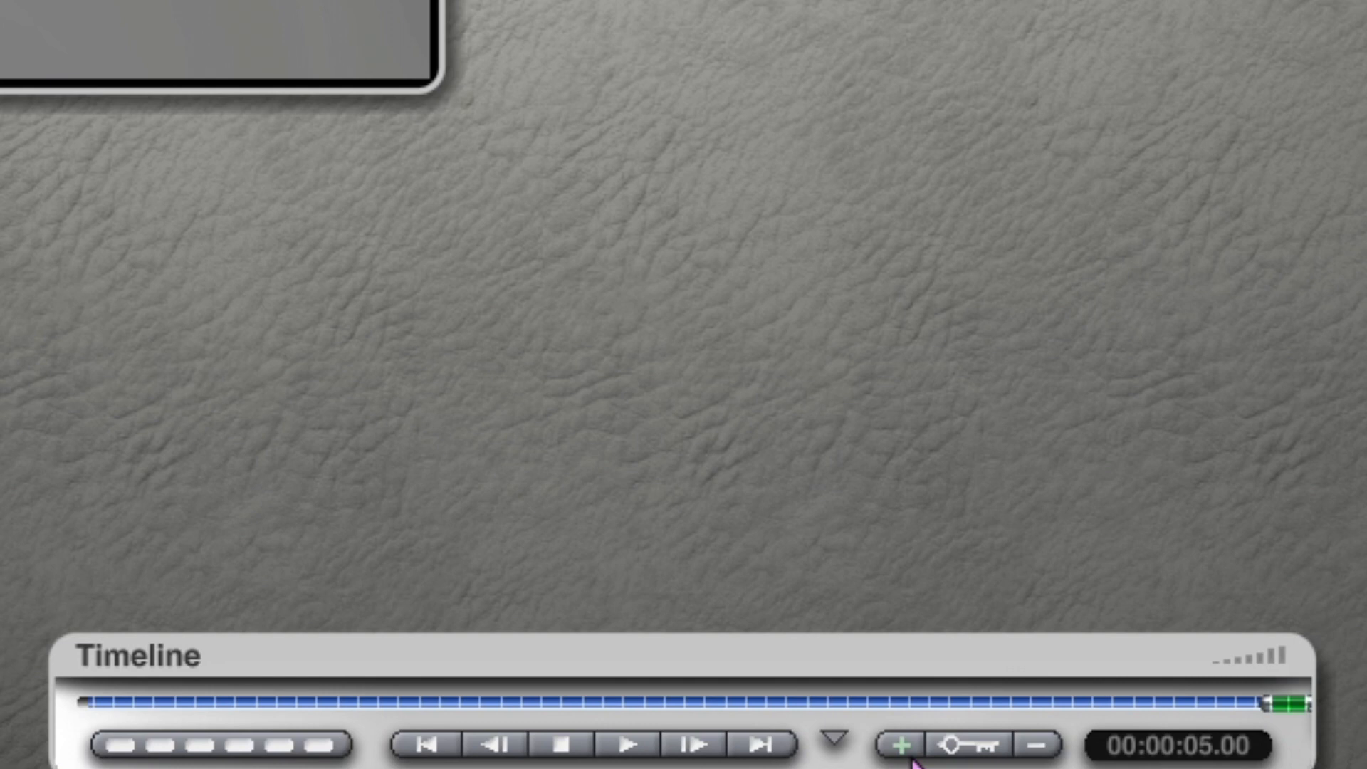
Step: Generate another Lava fractal as a keyframe at 00:00:00.00 and scrub the timeline to preview the transition
click(431, 745)
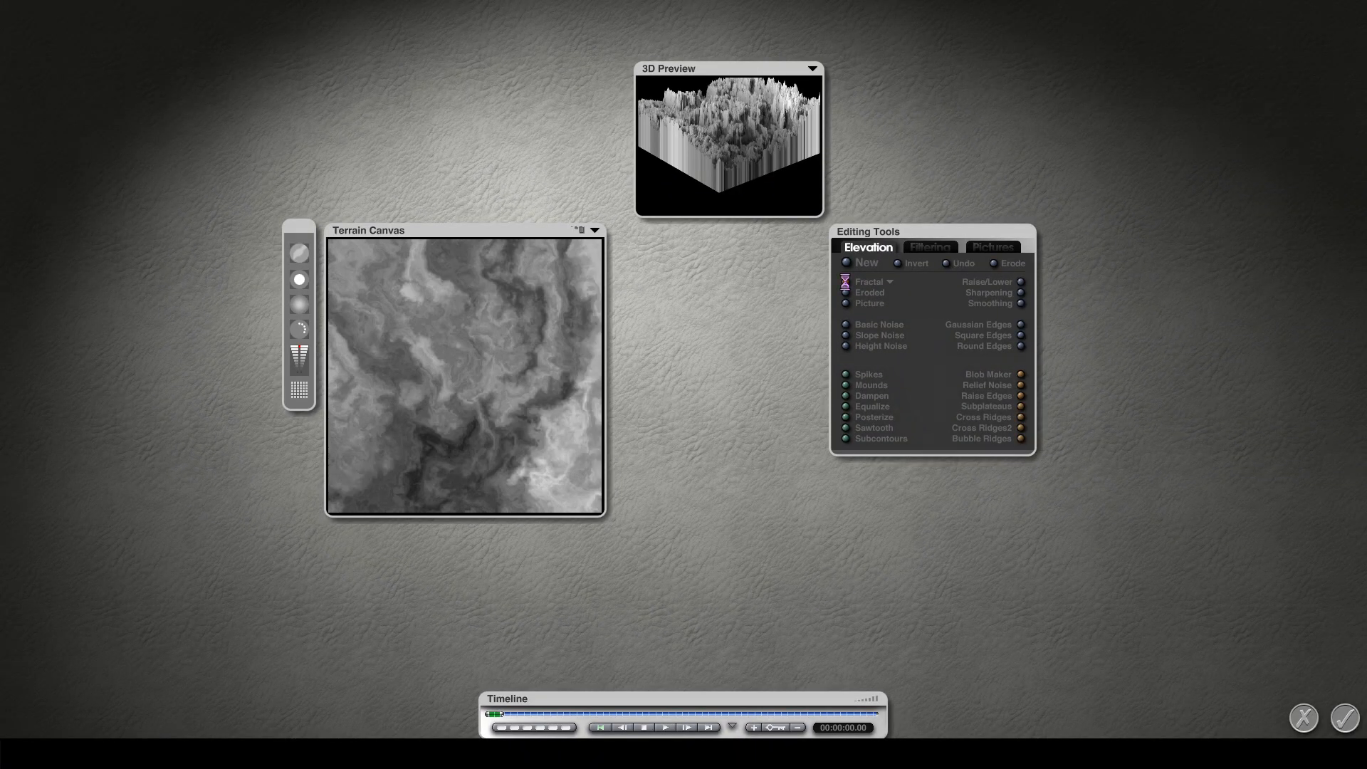
click(846, 283)
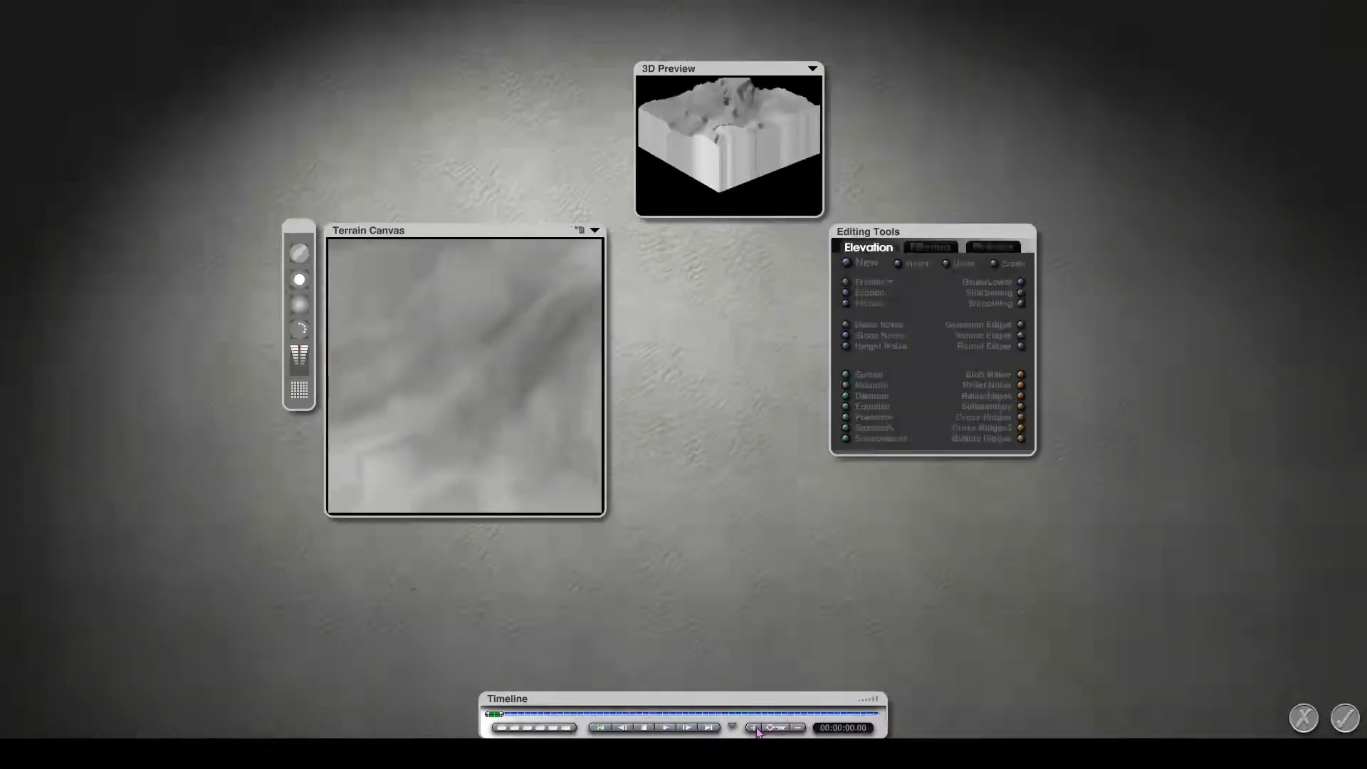
drag(495, 714, 667, 714)
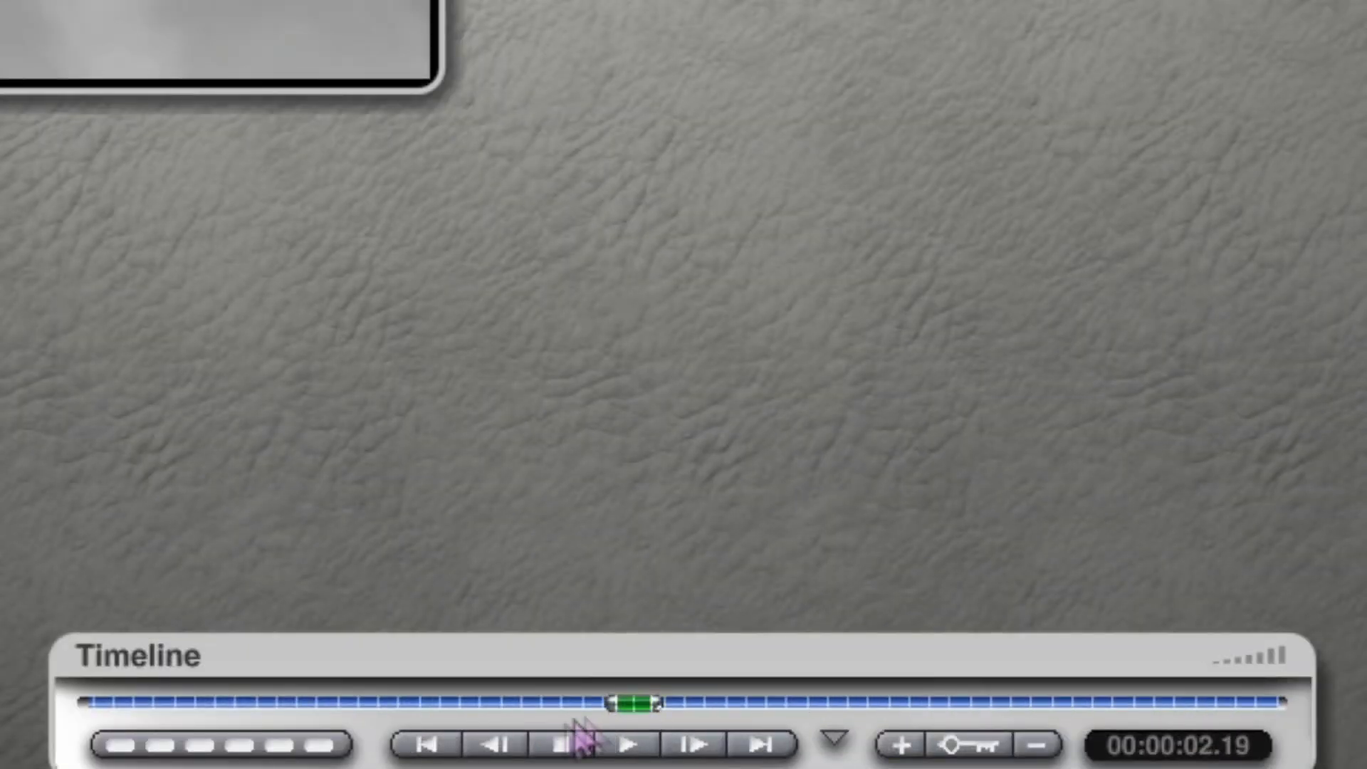
click(436, 744)
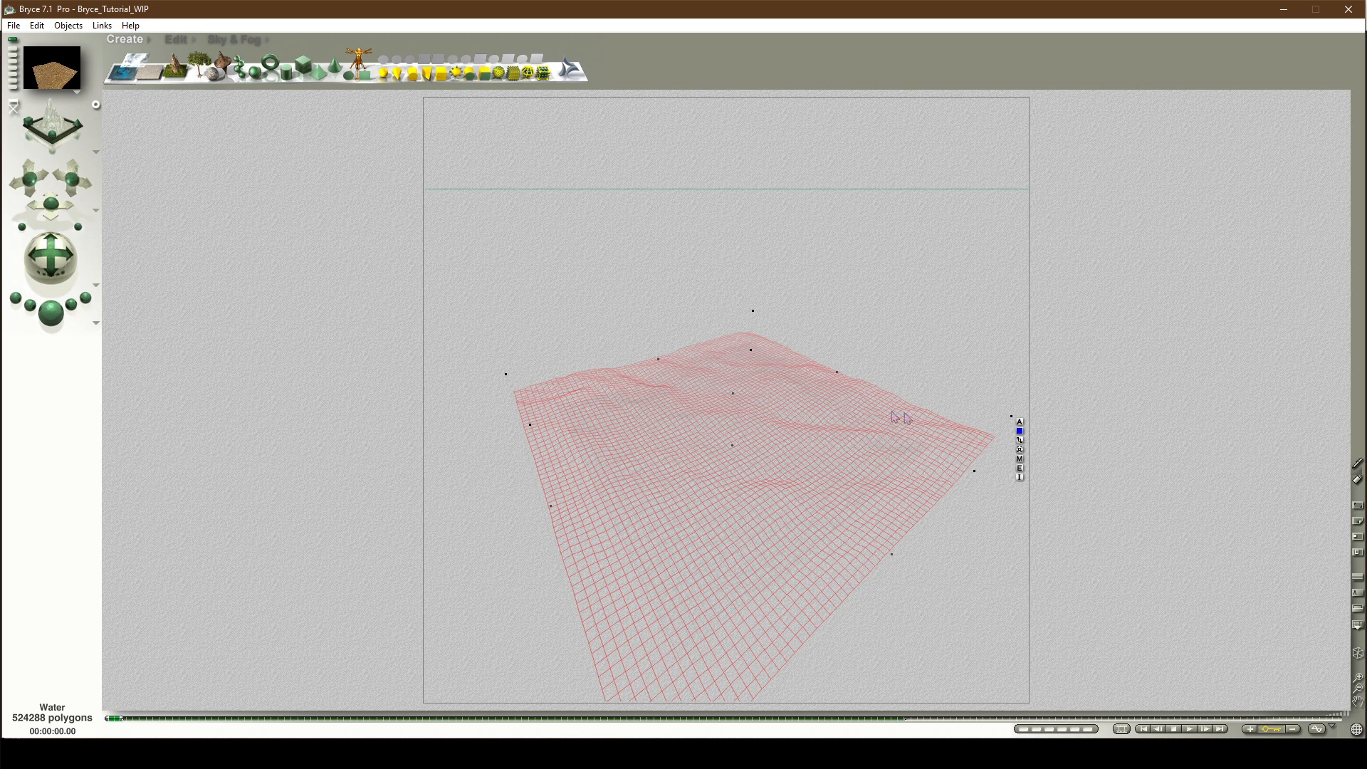
Step: Raise the Water terrain slightly and apply the Almost Calm material from the Calm category of the Waters library
click(176, 39)
drag(271, 64, 275, 60)
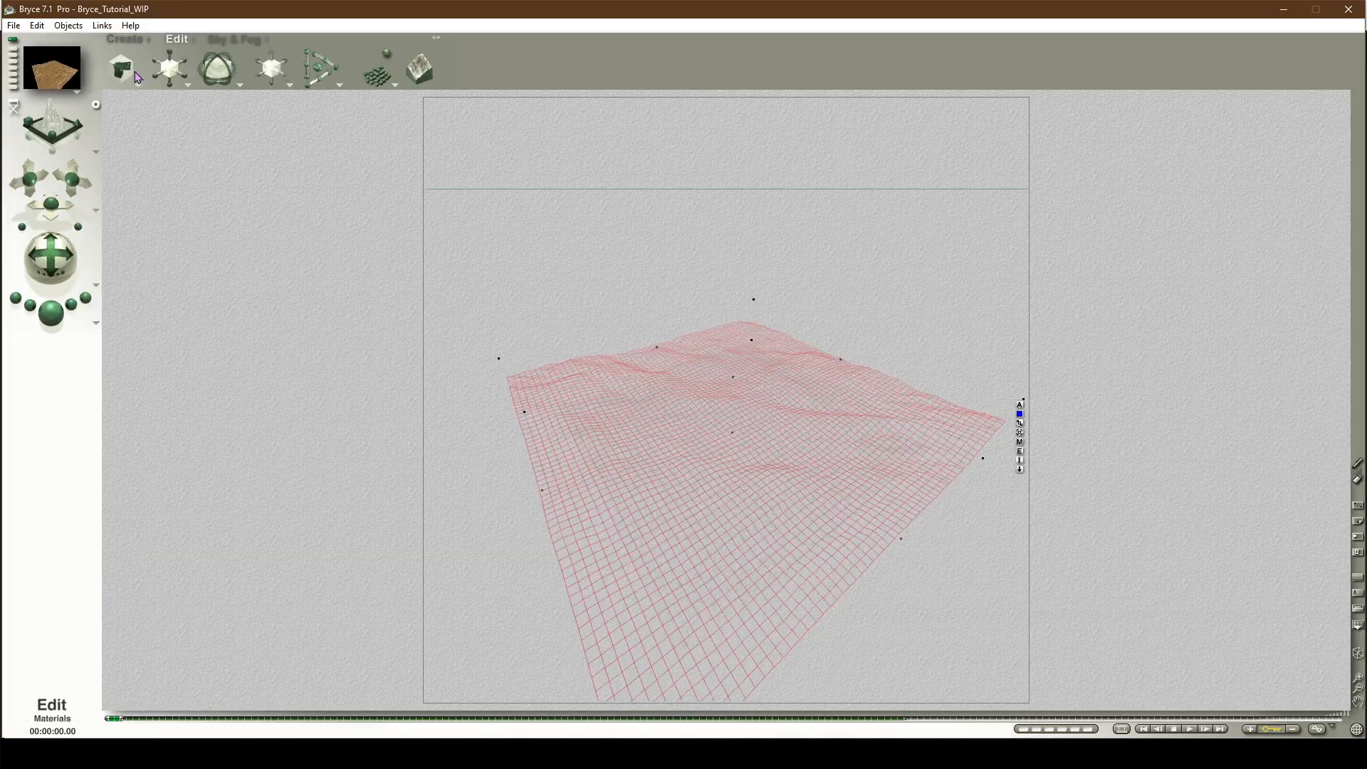
click(135, 74)
click(557, 250)
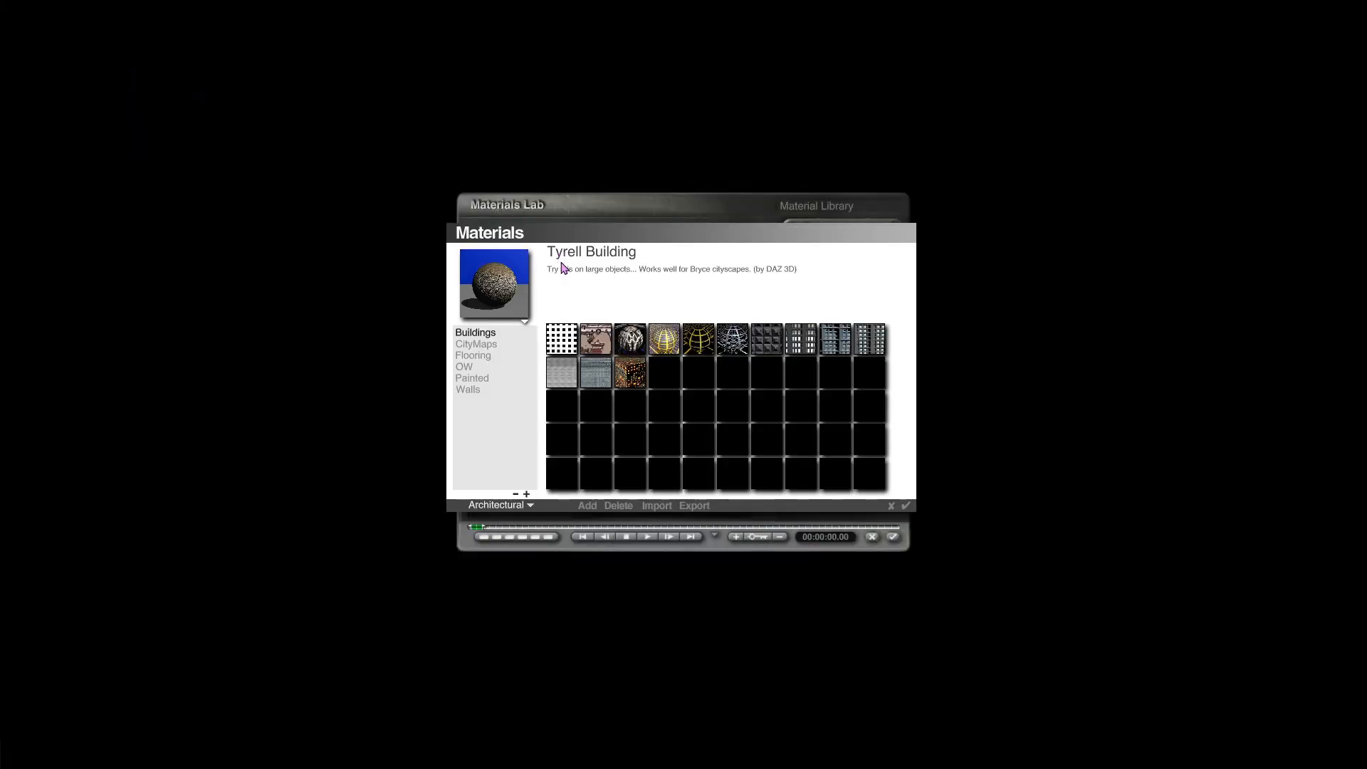
click(520, 506)
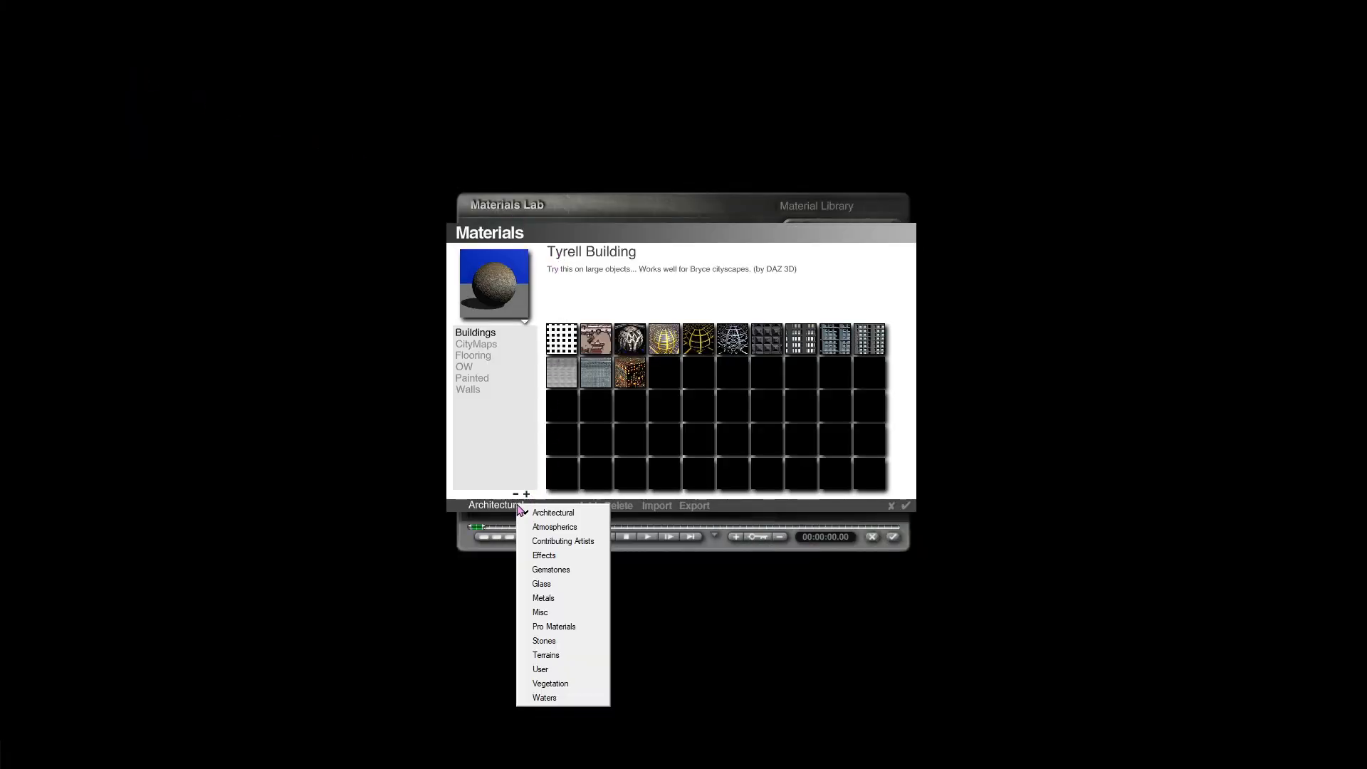
click(547, 697)
click(736, 414)
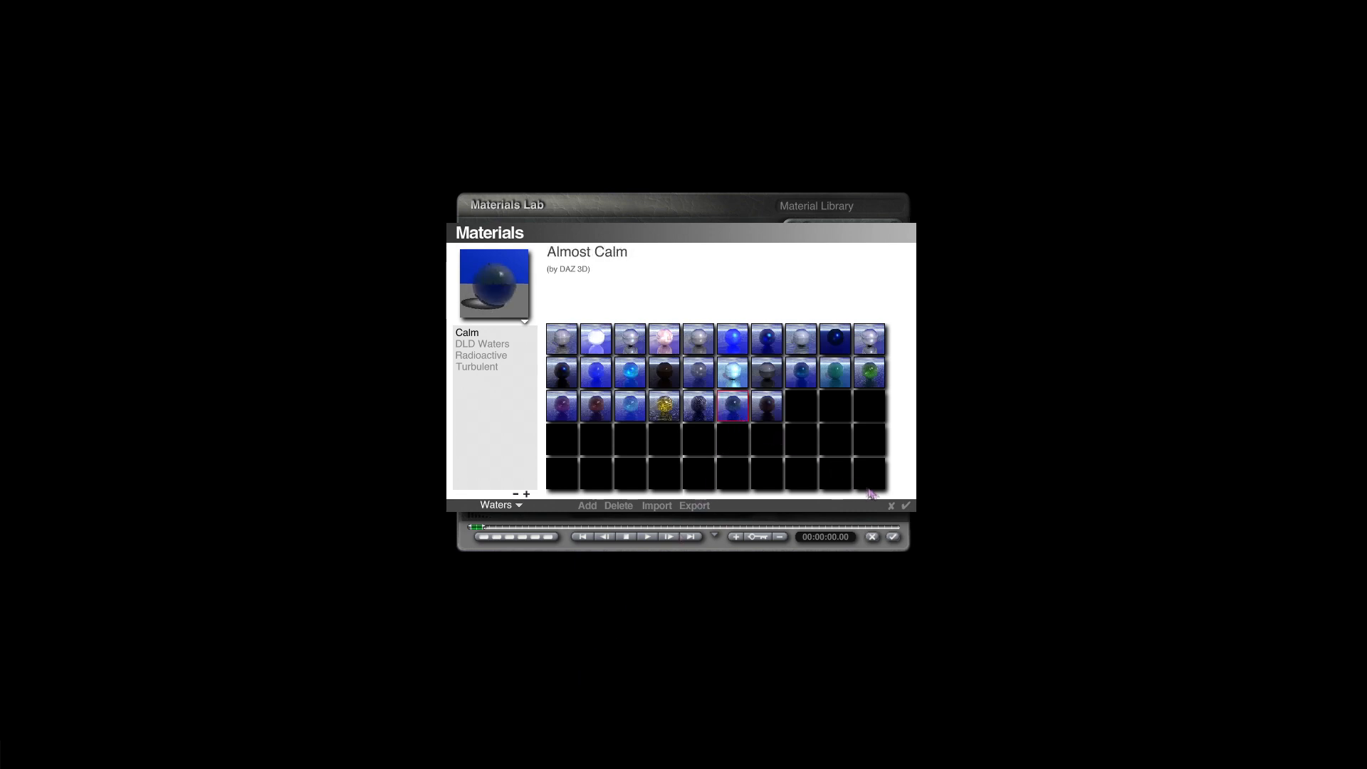
click(907, 506)
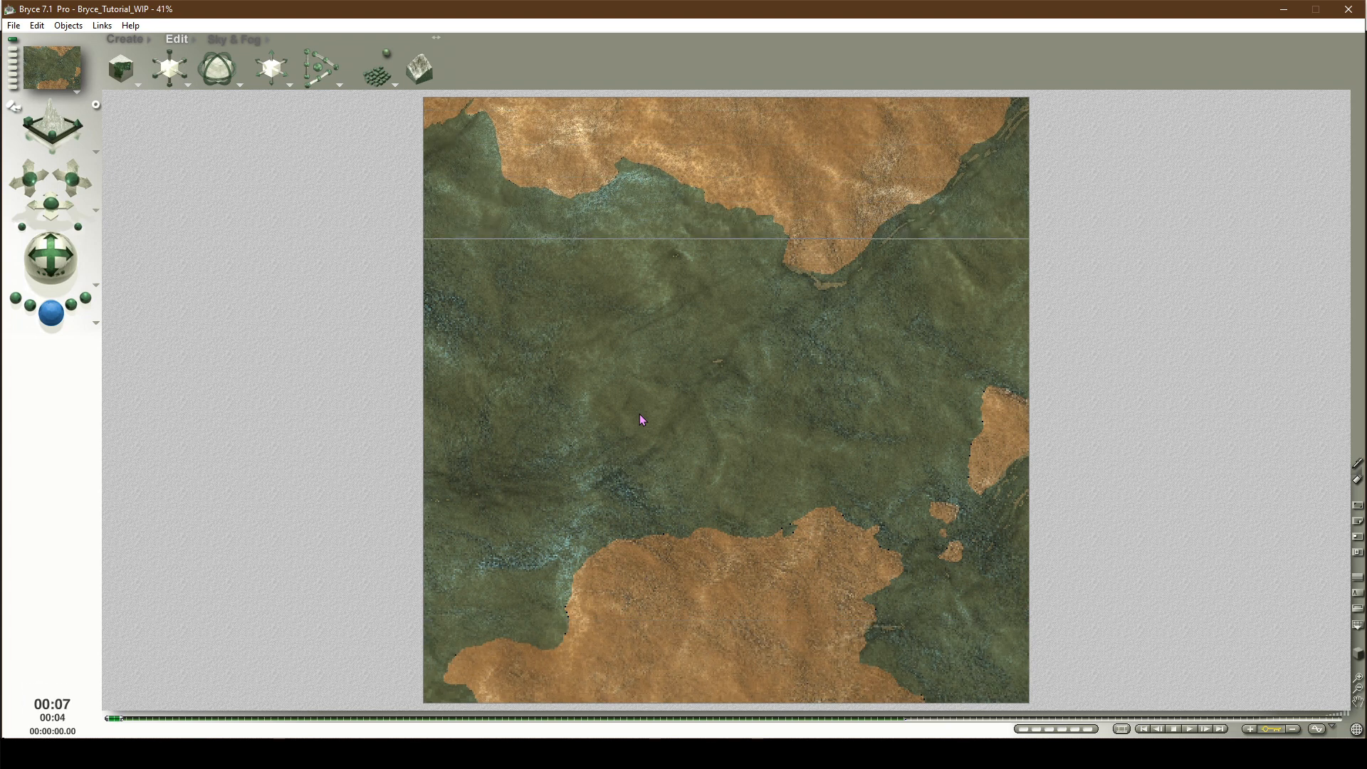
Step: In the perspective view, shift the Water terrain sideways along the Z axis at the animation's first frame
click(670, 430)
click(16, 111)
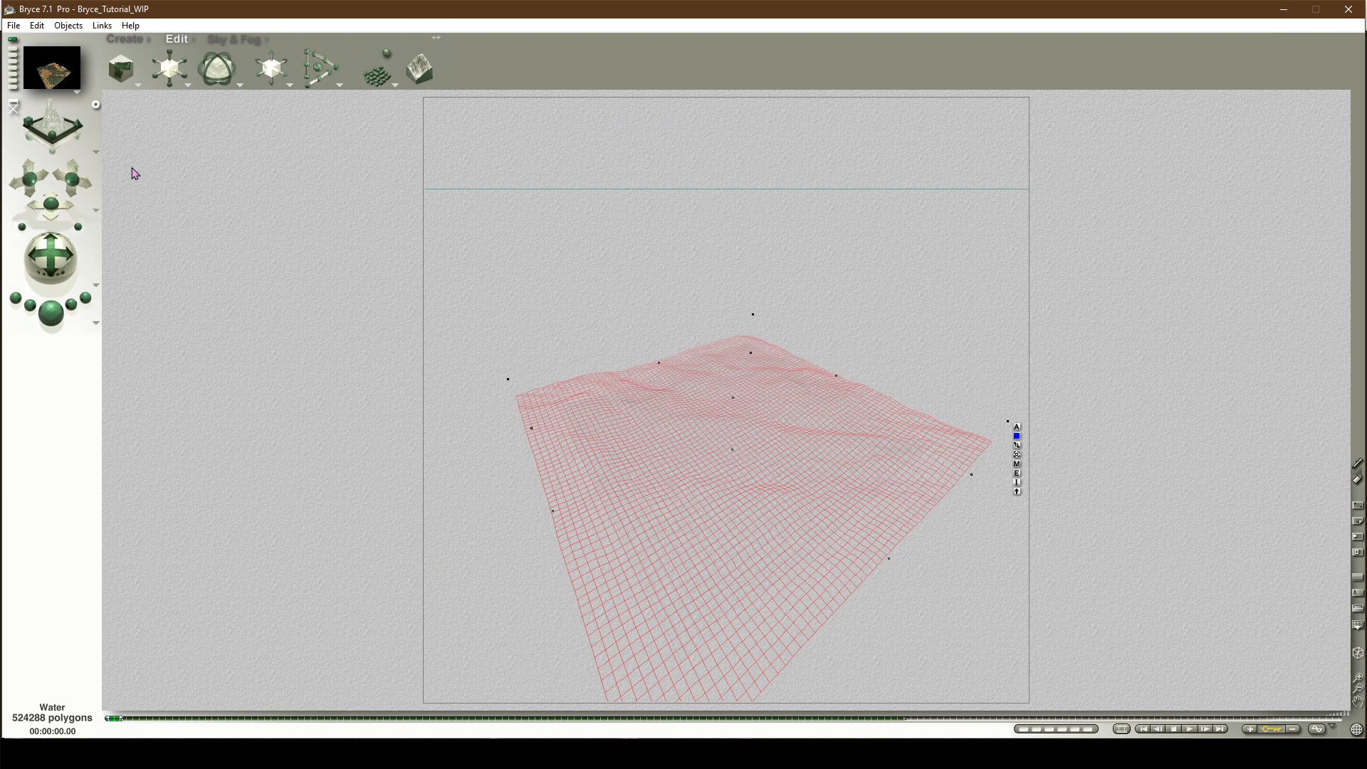
mouse_move(50, 257)
mouse_down()
mouse_move(50, 212)
mouse_move(51, 259)
mouse_up()
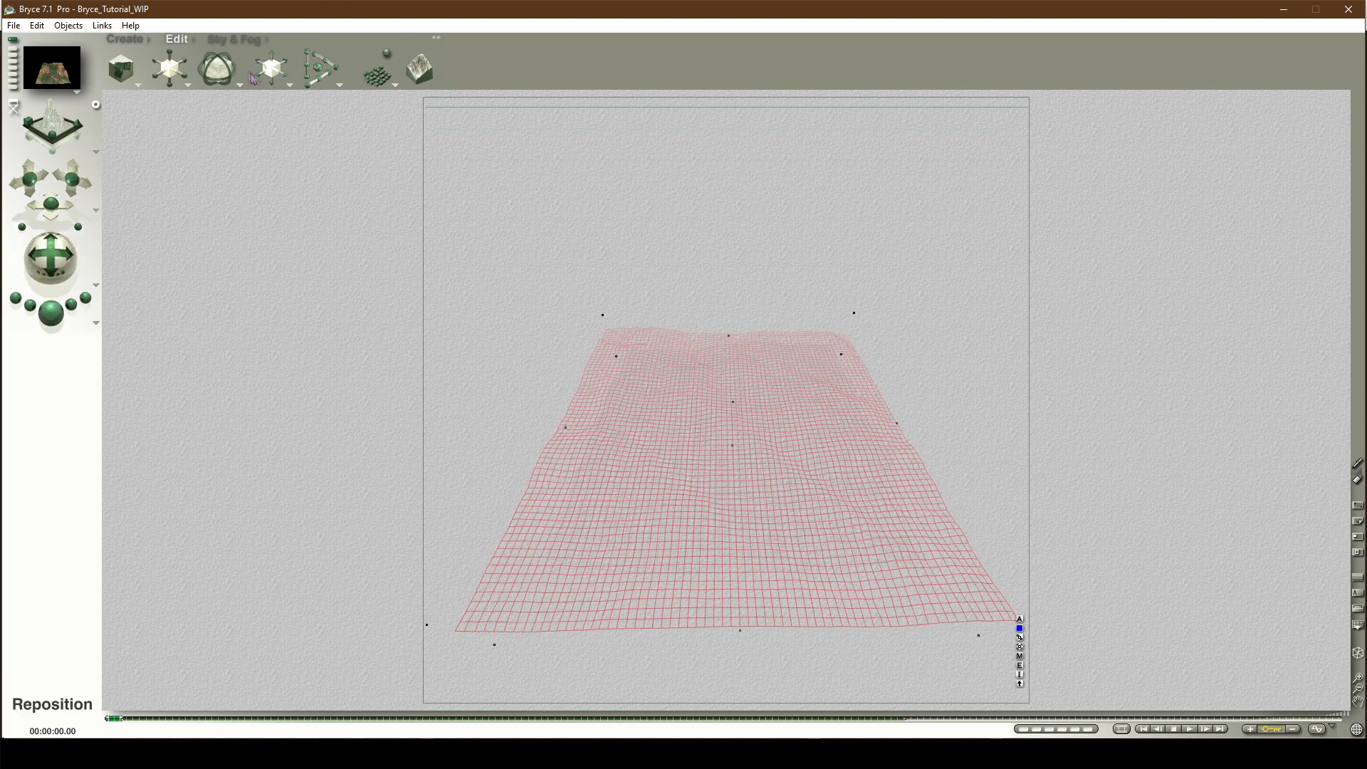
drag(284, 77, 285, 77)
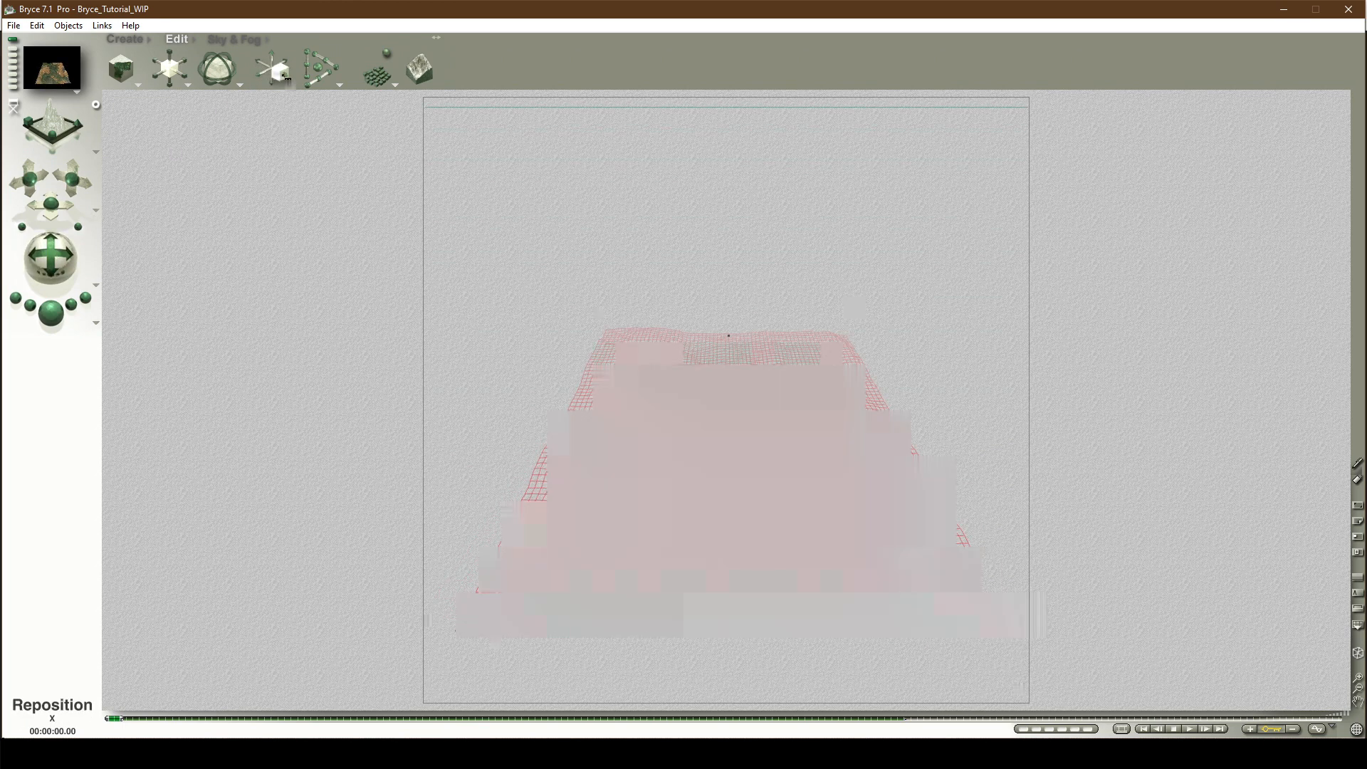
drag(283, 77, 275, 66)
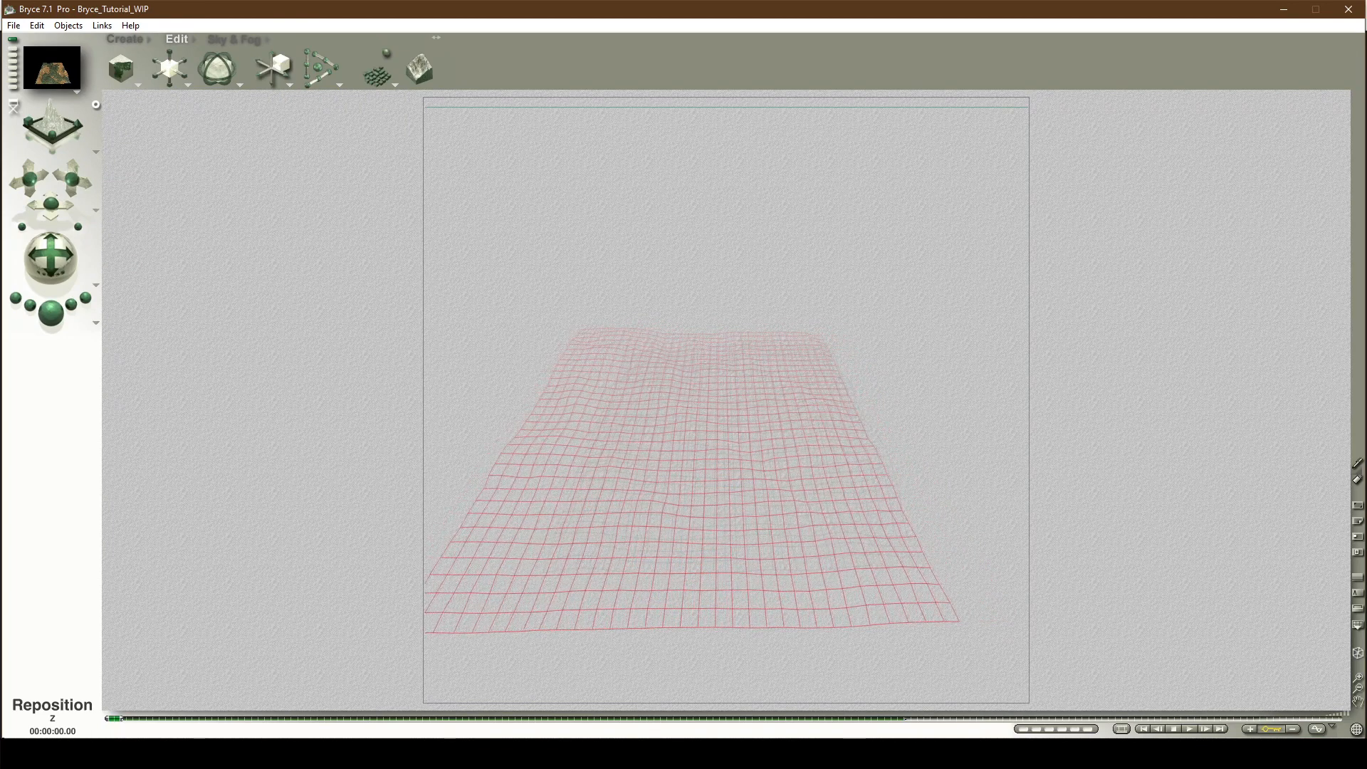
click(282, 65)
click(282, 65)
click(282, 65)
drag(279, 66, 280, 66)
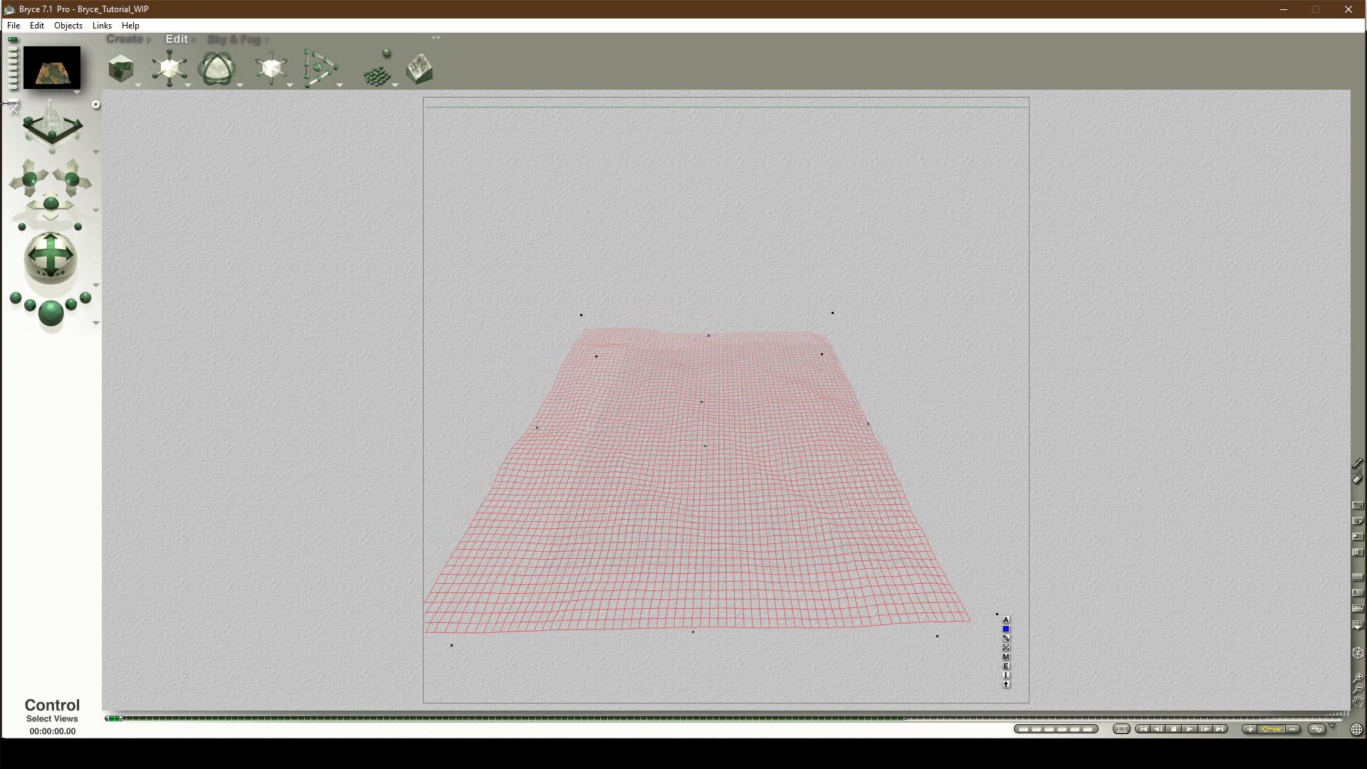
Step: Keyframe the Water terrain shifted sideways in the opposite direction at 00:00:05.00 and save the scene
click(1205, 729)
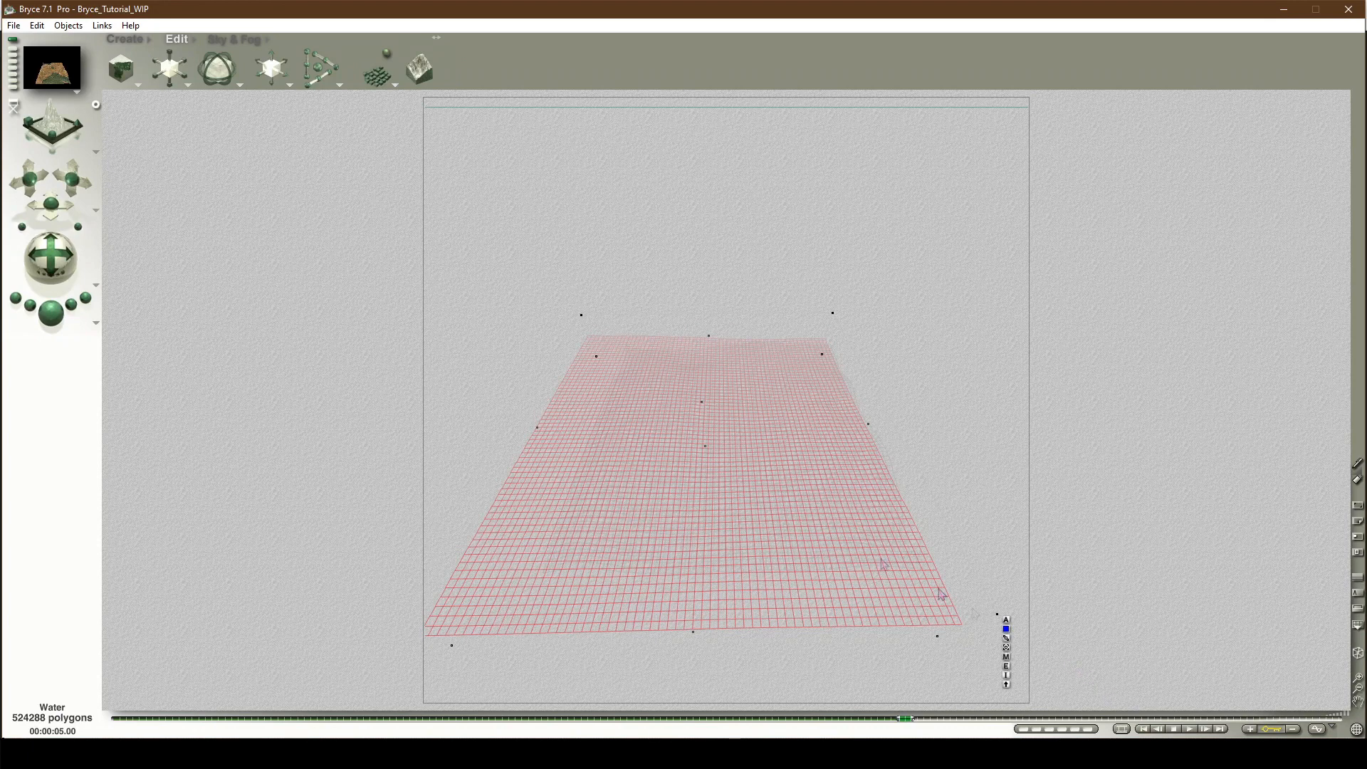
drag(283, 60, 328, 58)
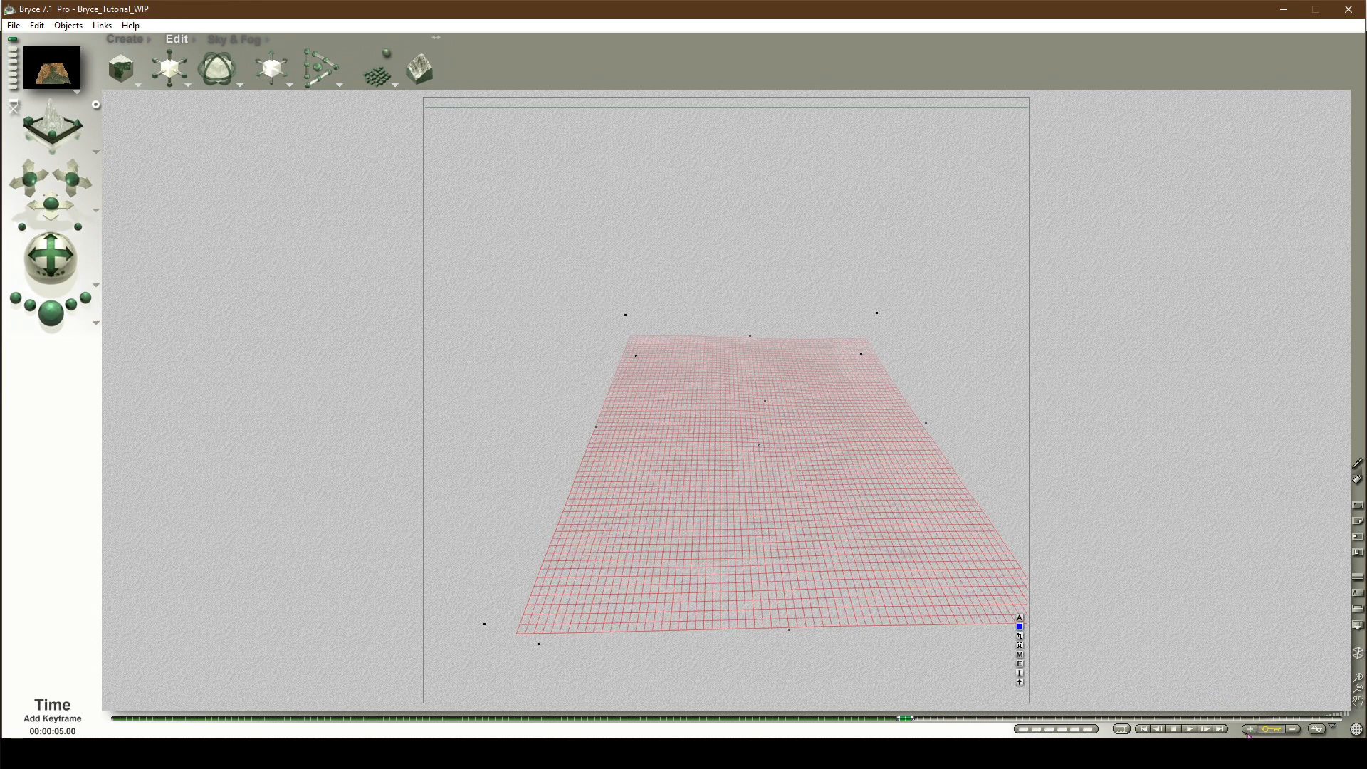
mouse_move(902, 721)
mouse_down()
mouse_move(178, 720)
mouse_move(904, 720)
mouse_up()
click(14, 25)
click(38, 130)
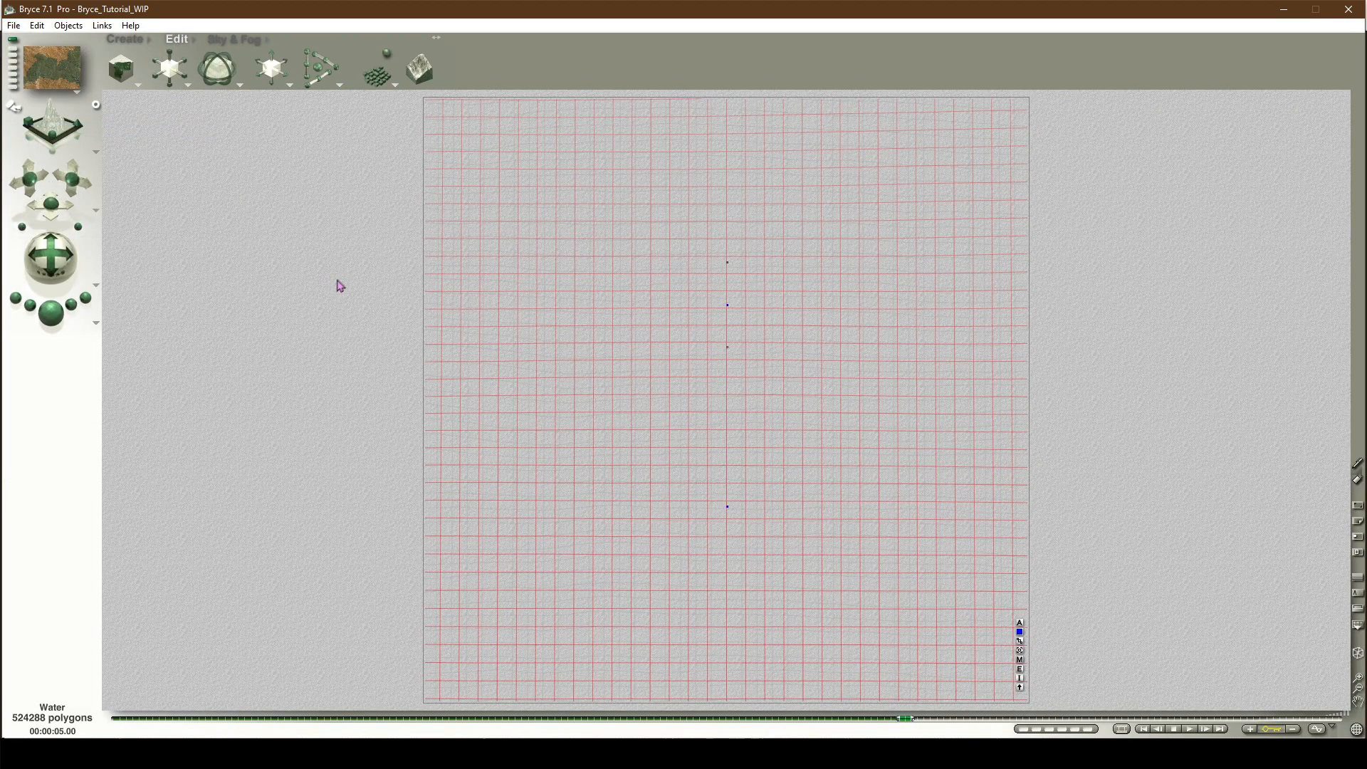
Step: Set the animation frame rate to 60 FPS and render the entire duration as a BMP sequence
click(14, 27)
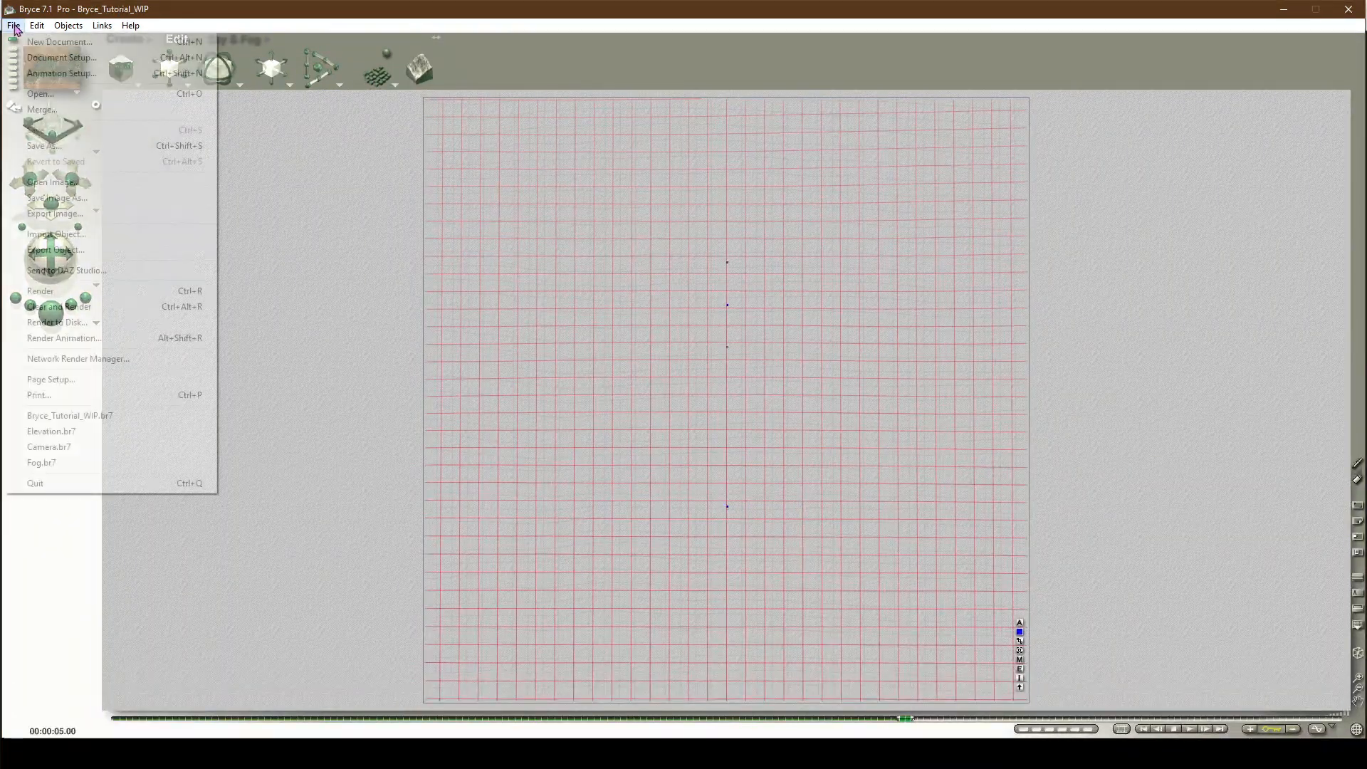
click(44, 74)
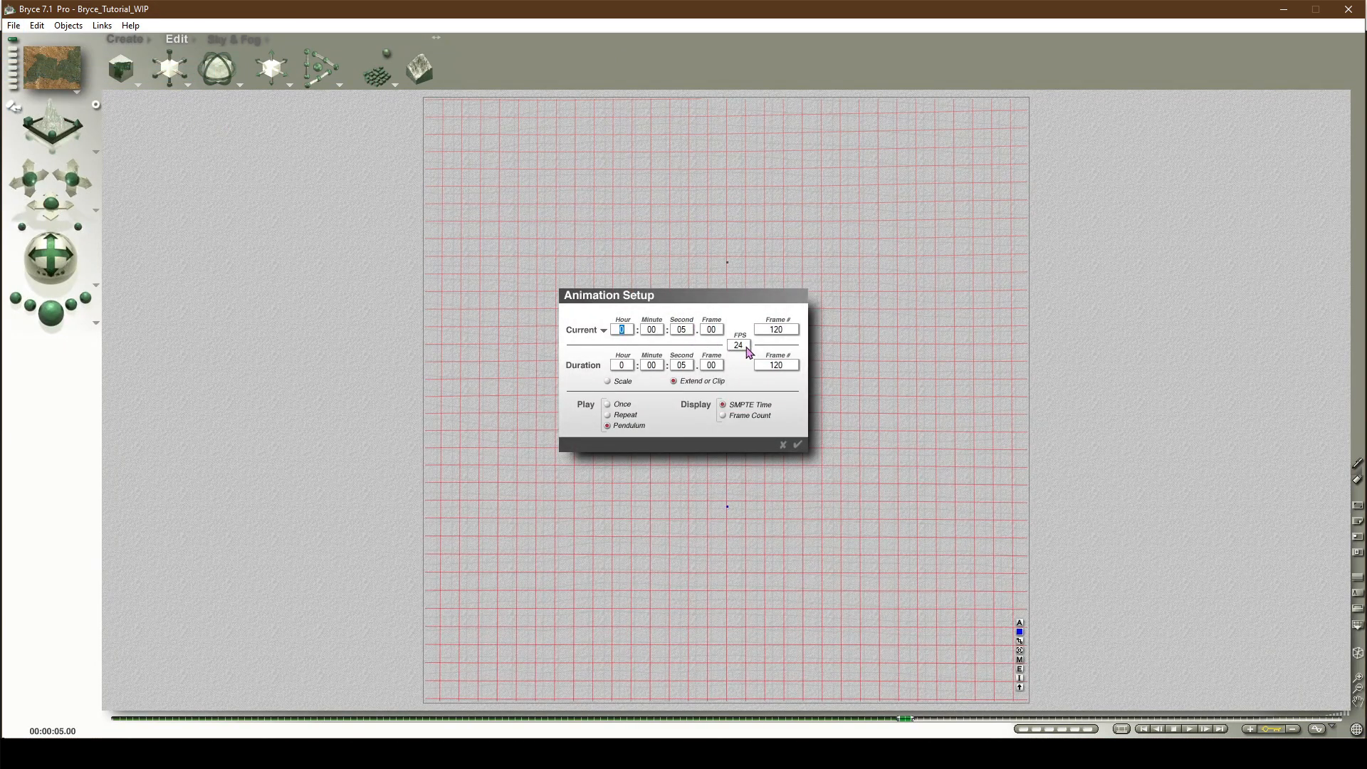
click(745, 346)
text(60)
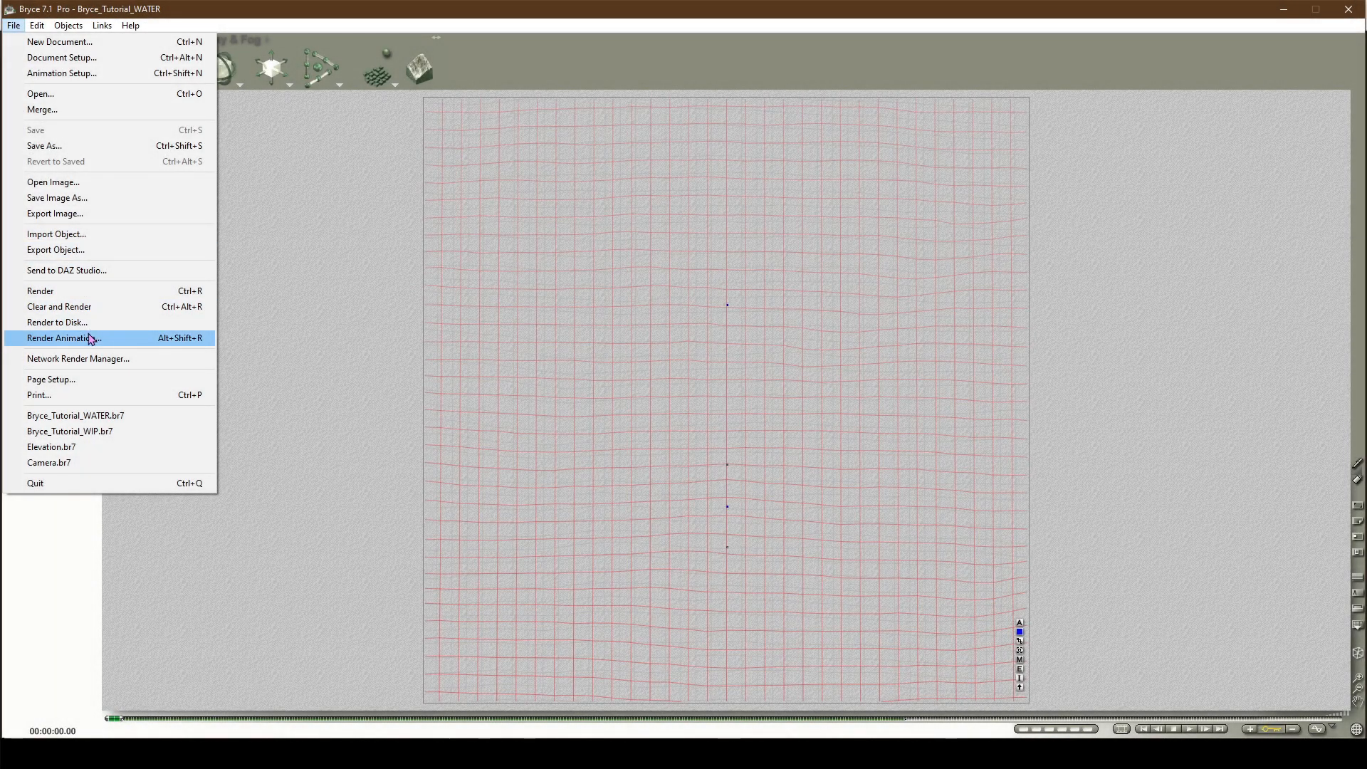
click(91, 339)
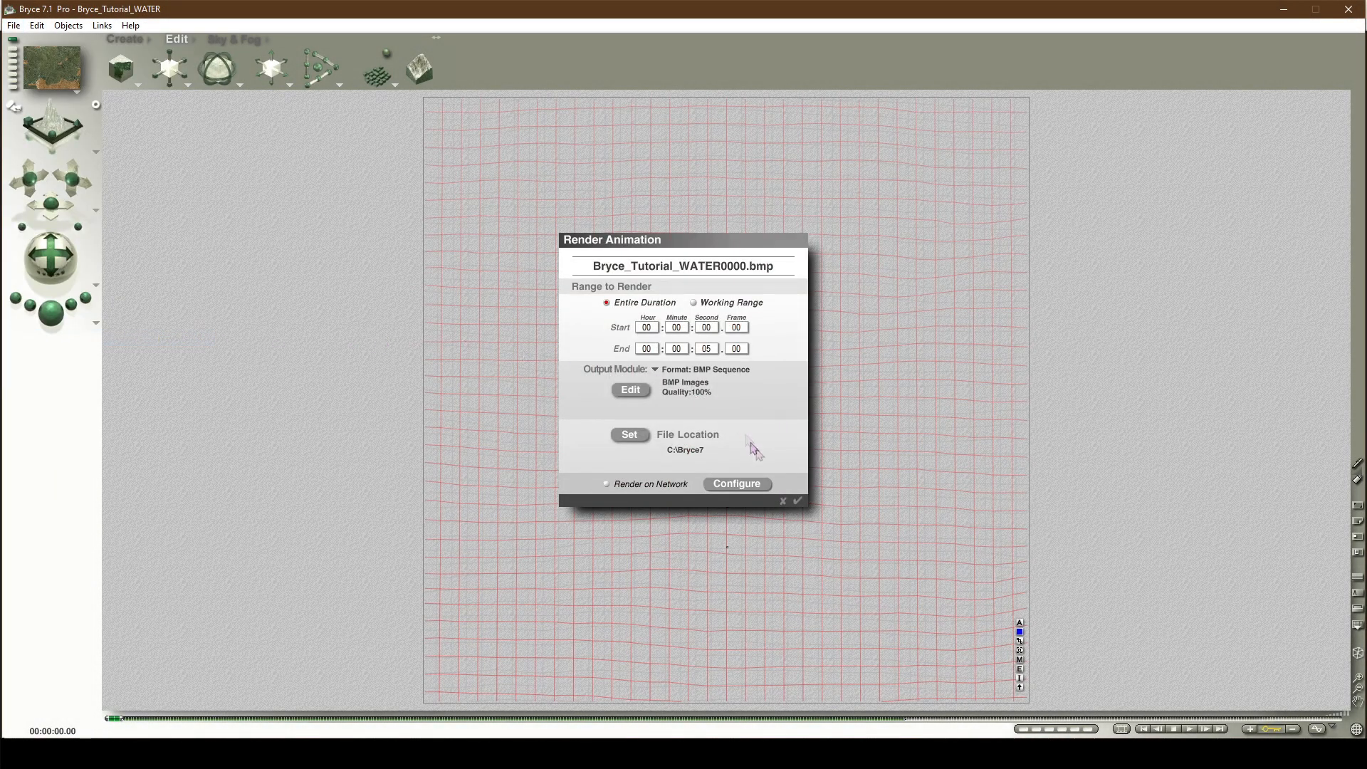
click(799, 499)
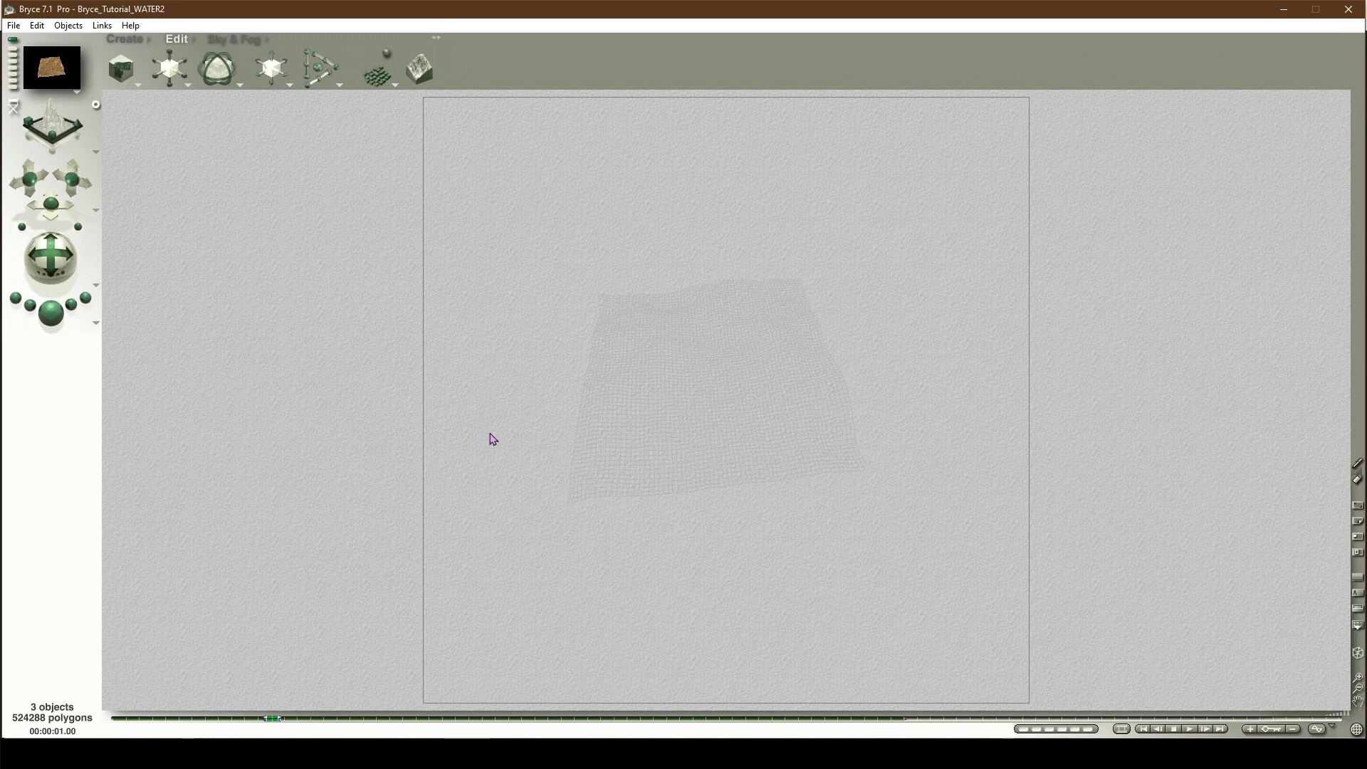
Step: In Bryce_Tutorial_WATER2, rename the terrain Water and set it to Neutral in its object attributes
click(631, 431)
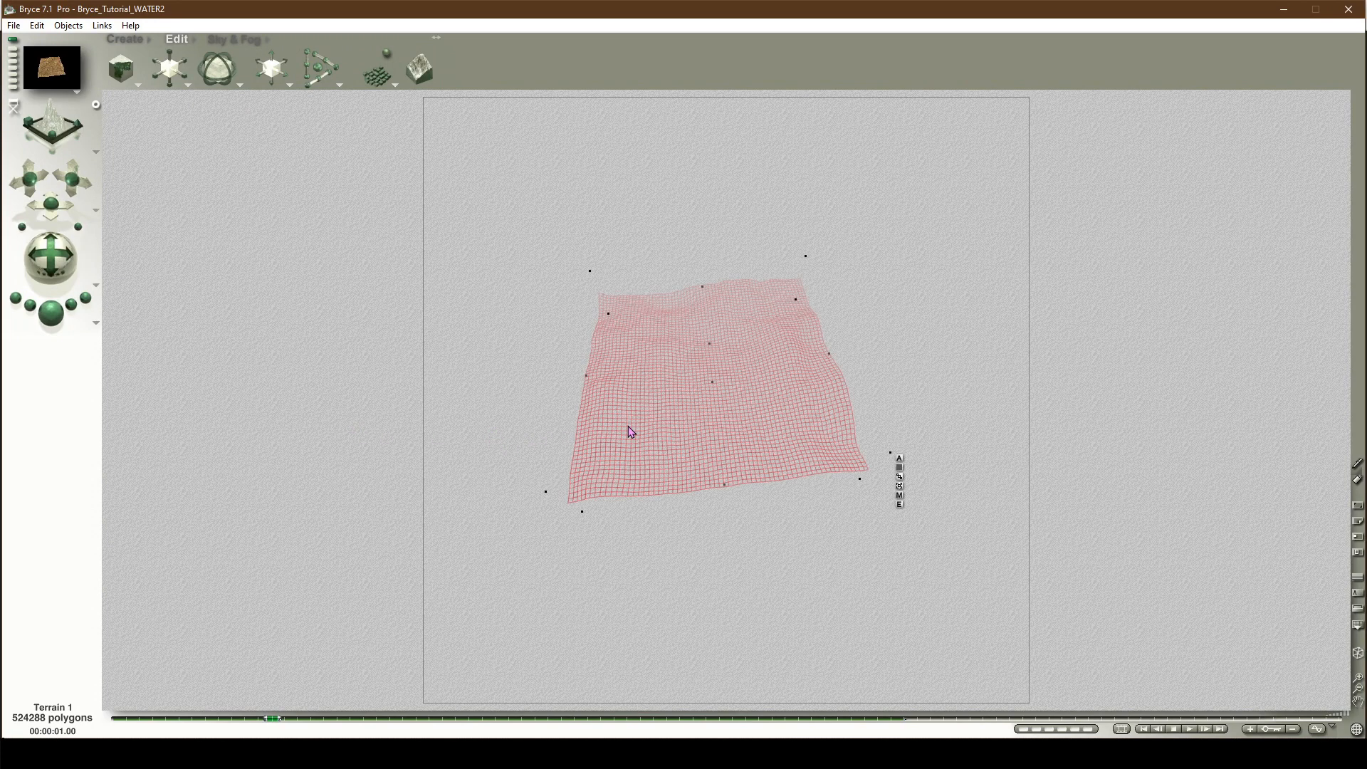
click(900, 457)
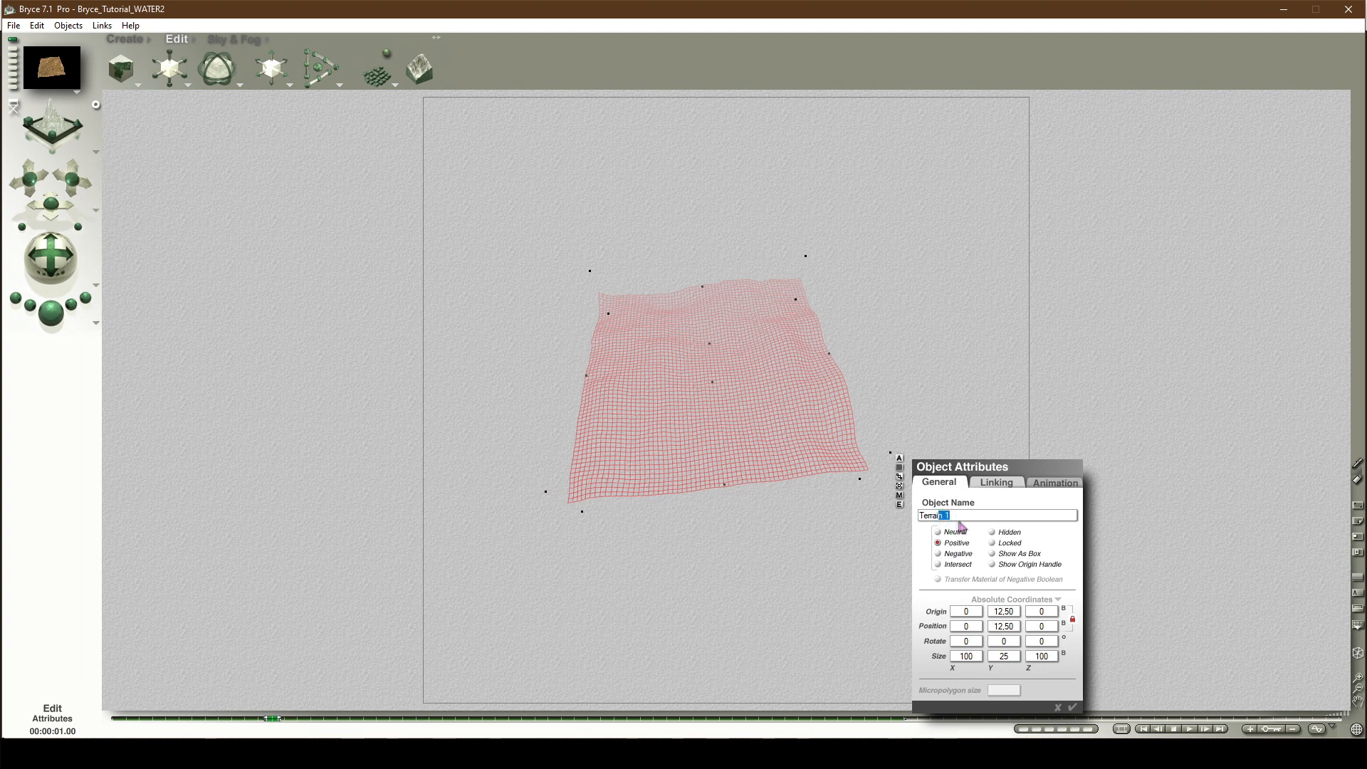
click(1072, 707)
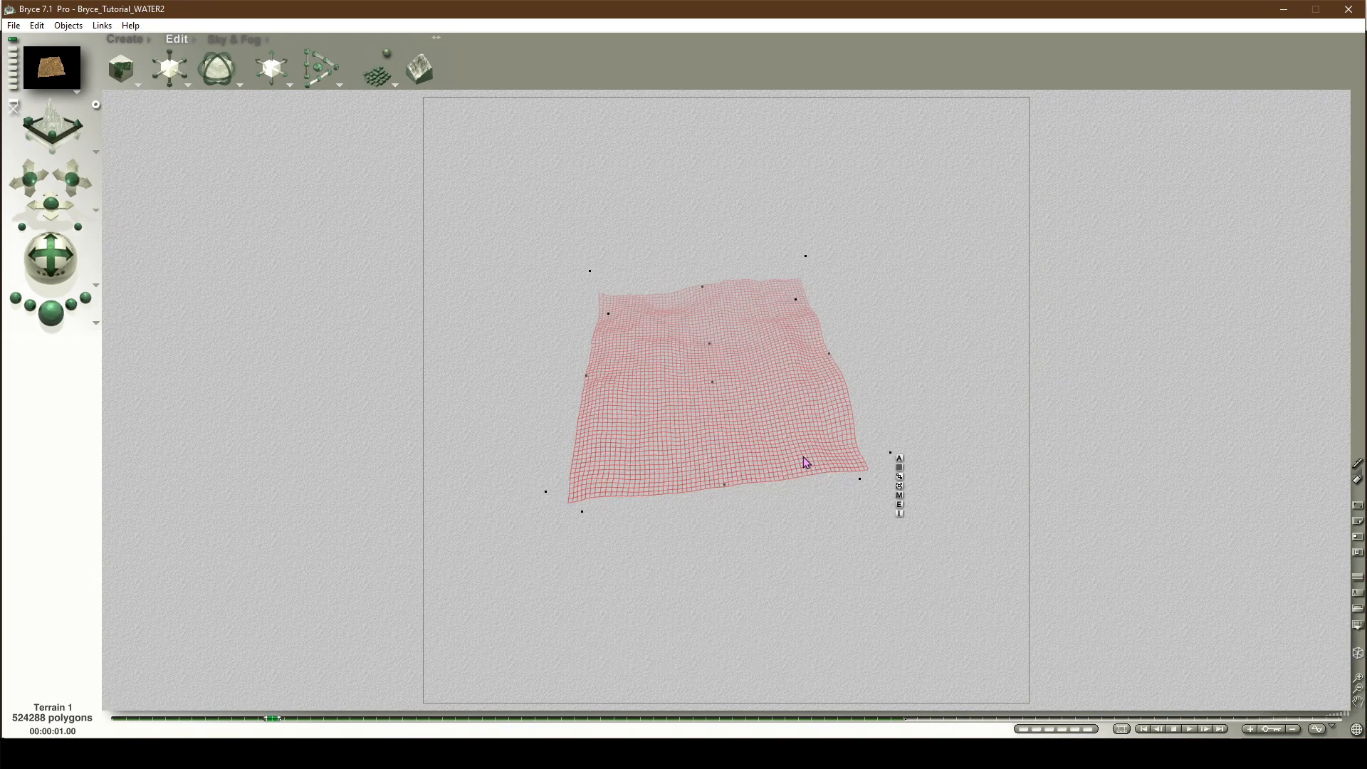
click(900, 458)
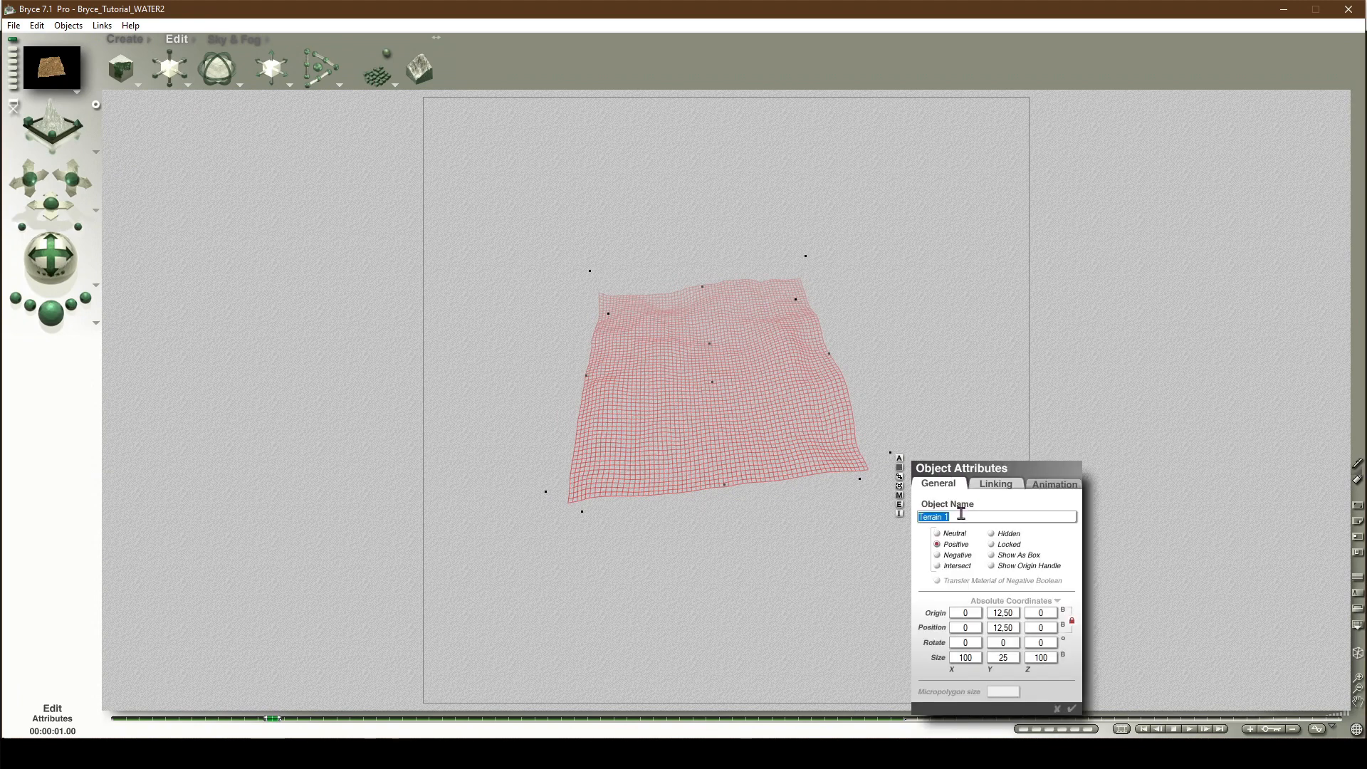
text(Water)
click(955, 533)
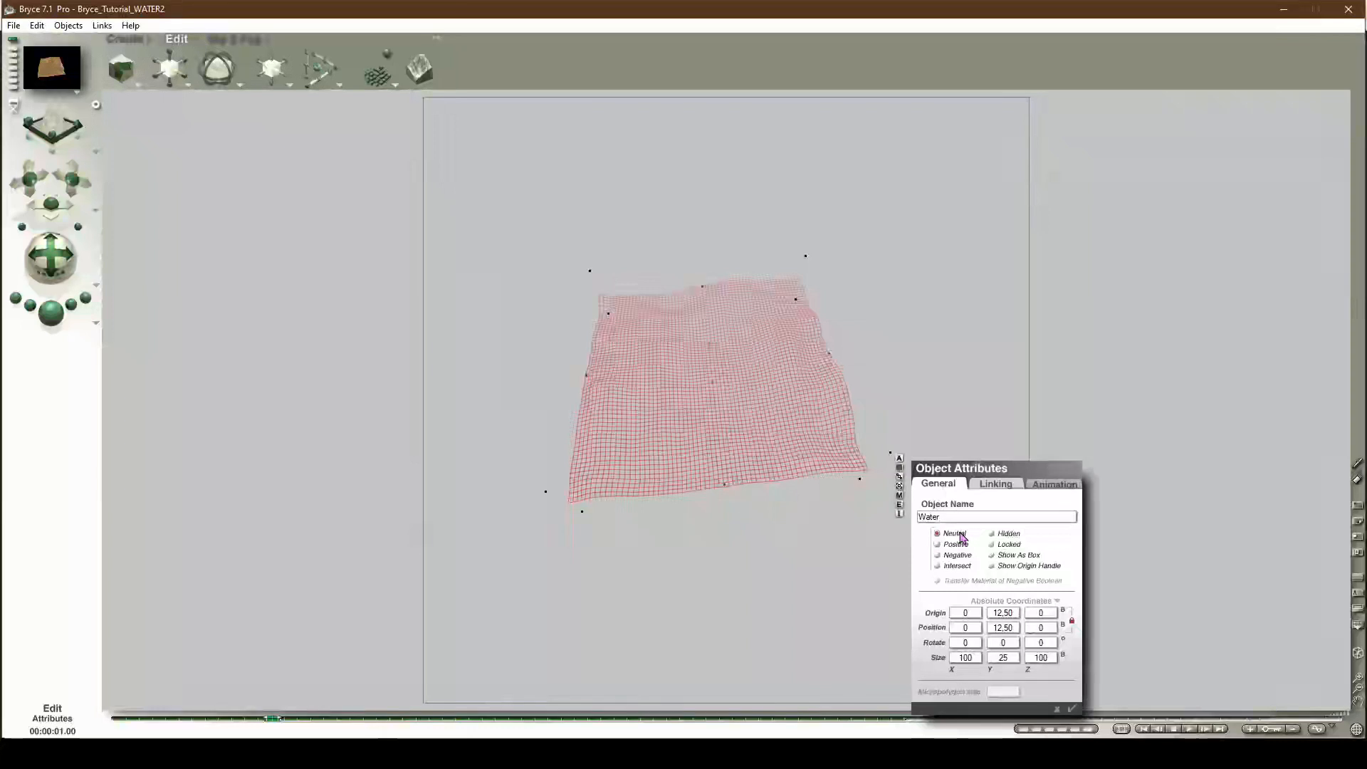
click(1071, 708)
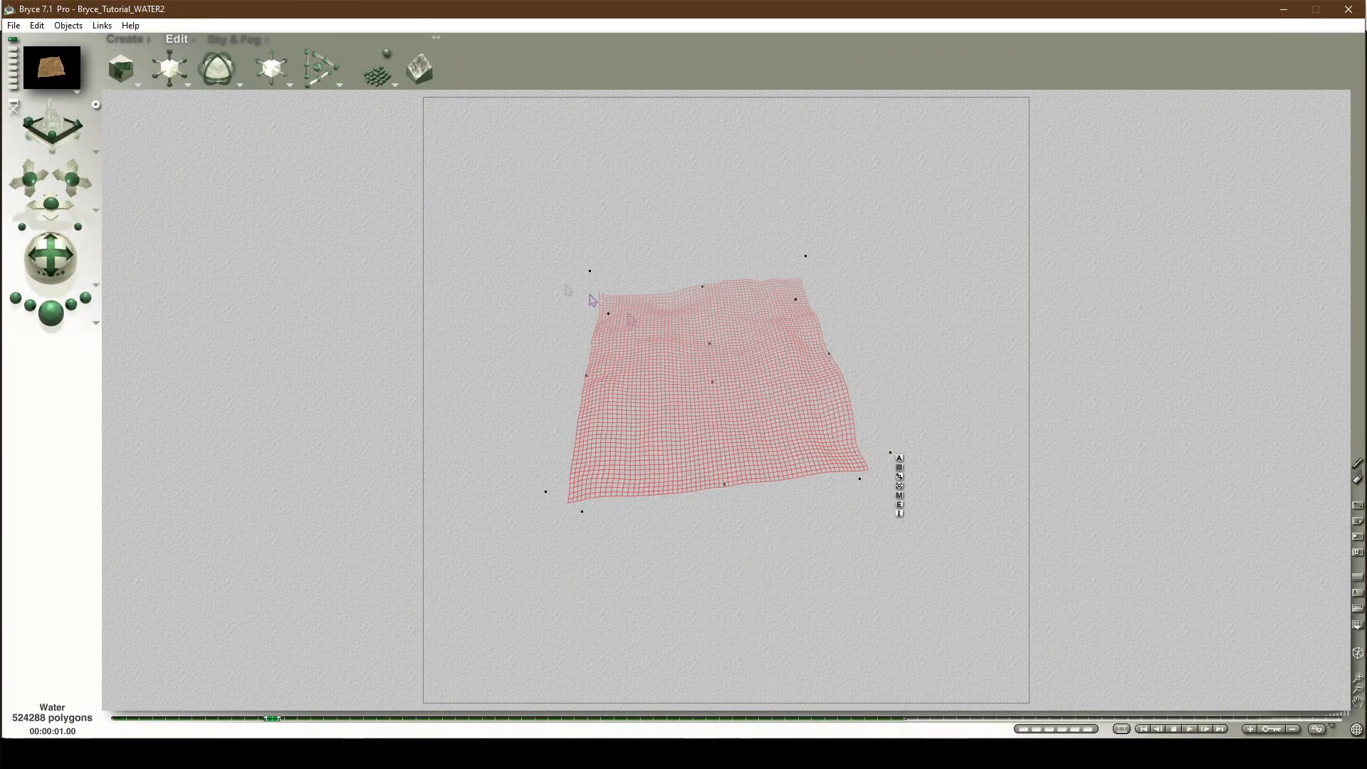
Step: In the Terrain Editor, paint the whole Water terrain canvas to a flat, uniform grey elevation
click(425, 72)
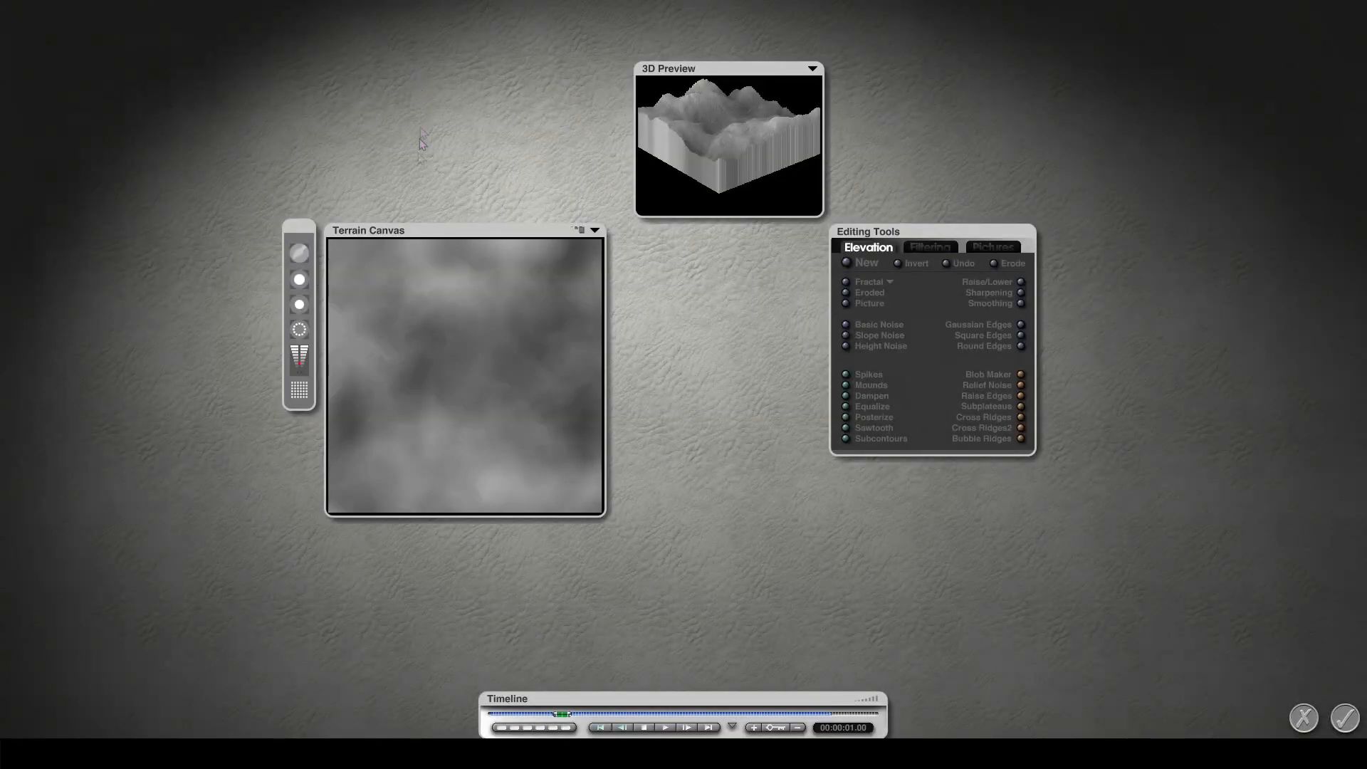
mouse_move(343, 287)
mouse_down()
mouse_move(359, 292)
mouse_move(399, 473)
mouse_move(466, 285)
mouse_move(512, 499)
mouse_move(549, 259)
mouse_move(559, 281)
mouse_up()
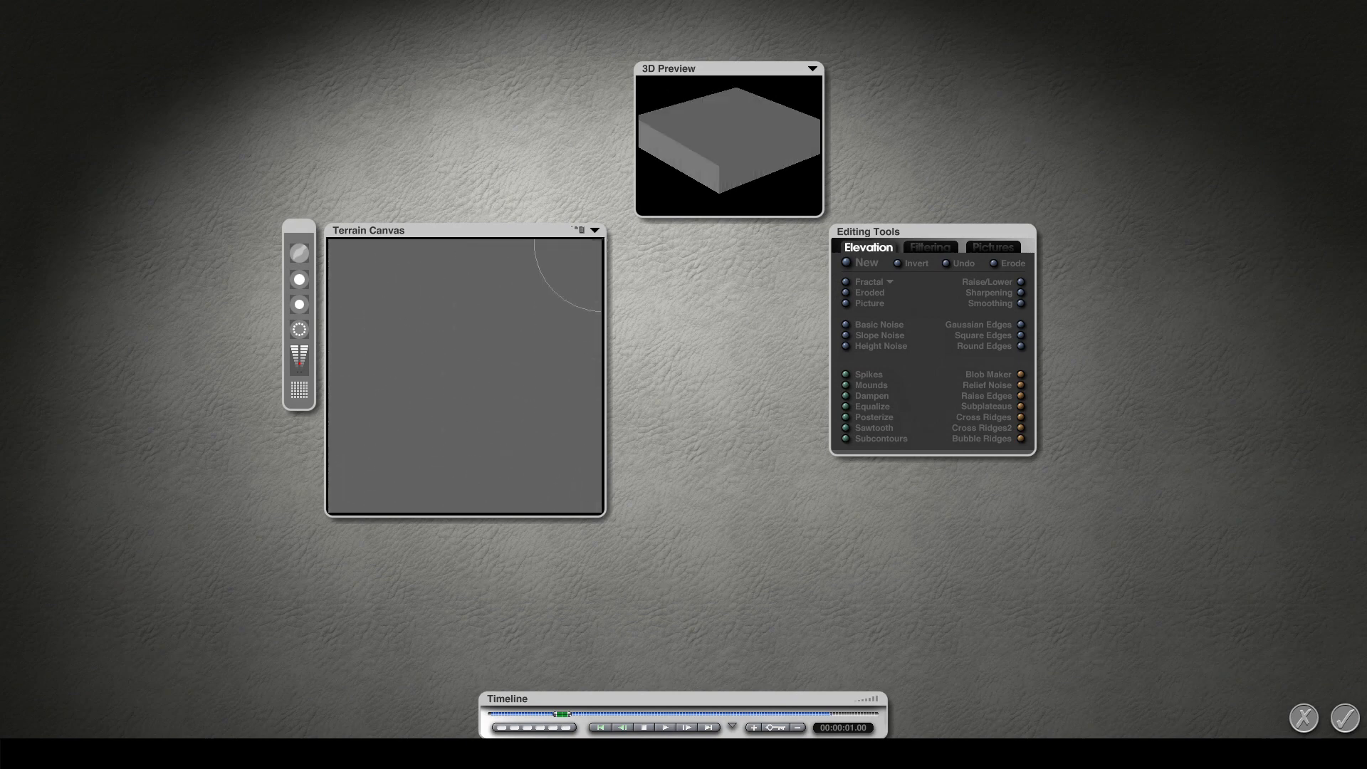
Step: Accept the flat terrain canvas and apply the Almost Calm material from the Waters category to the terrain
click(1345, 718)
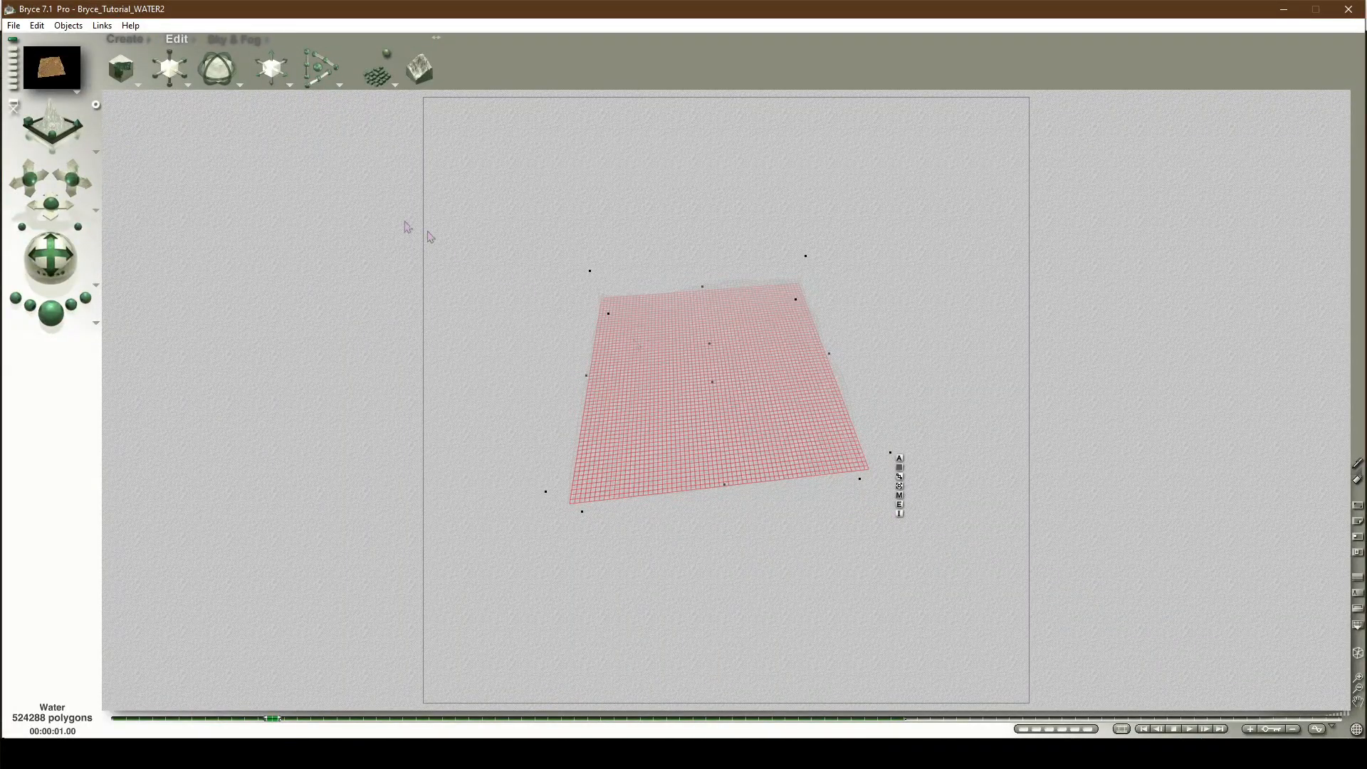
click(126, 68)
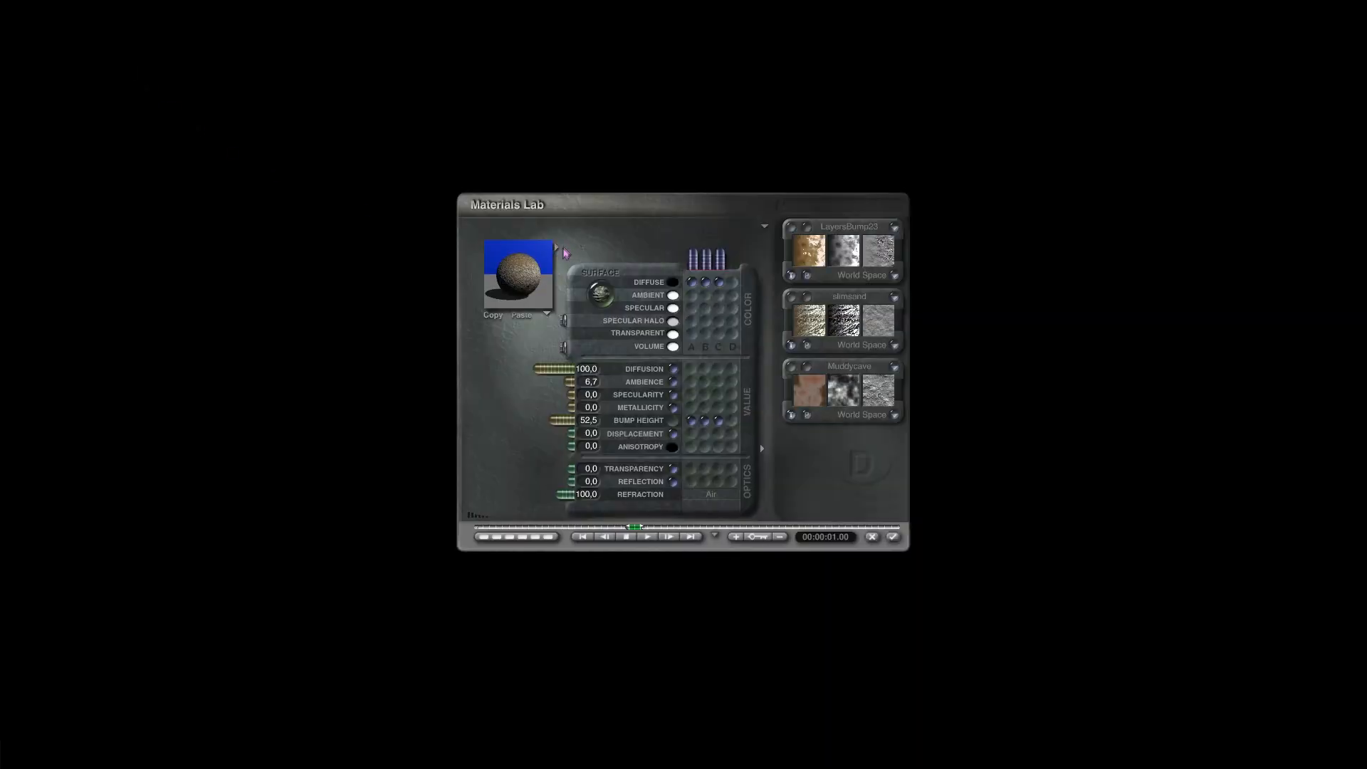
click(557, 249)
click(736, 417)
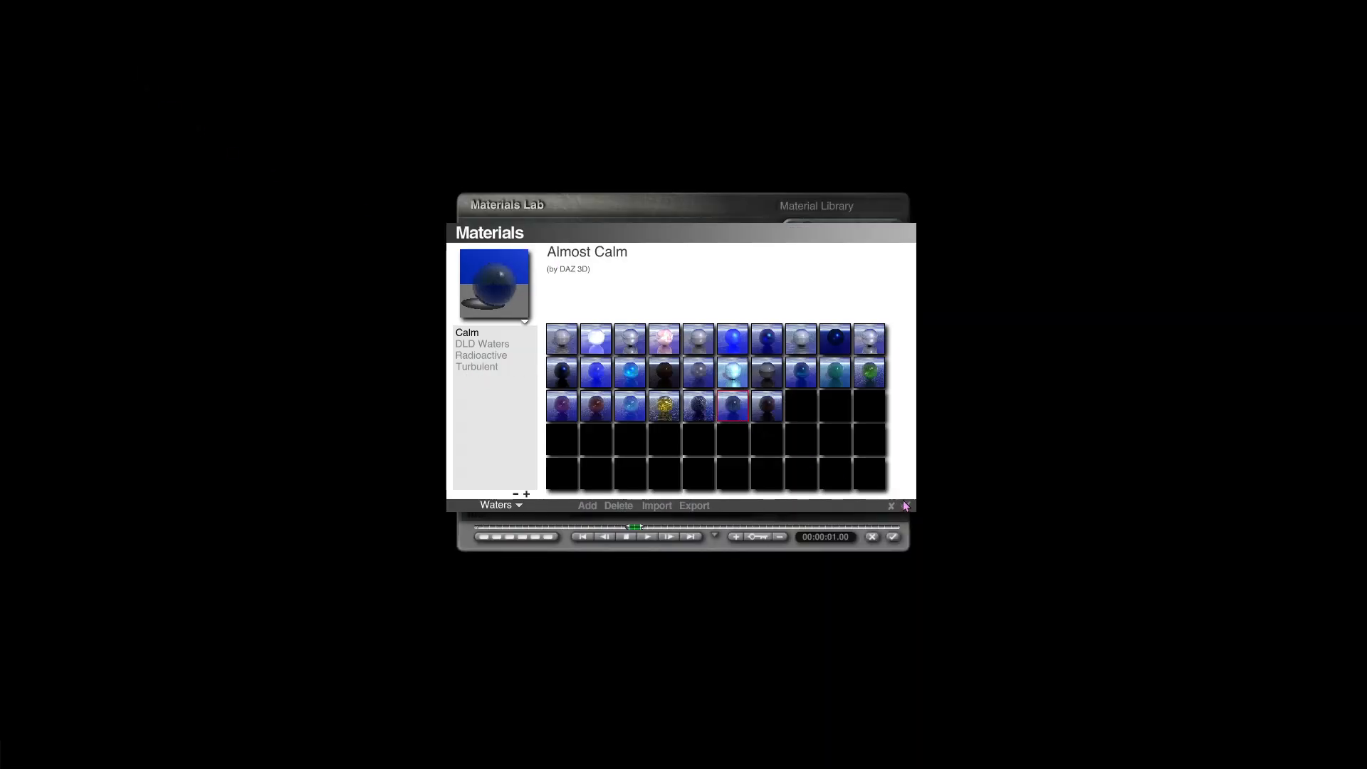
click(906, 505)
click(892, 537)
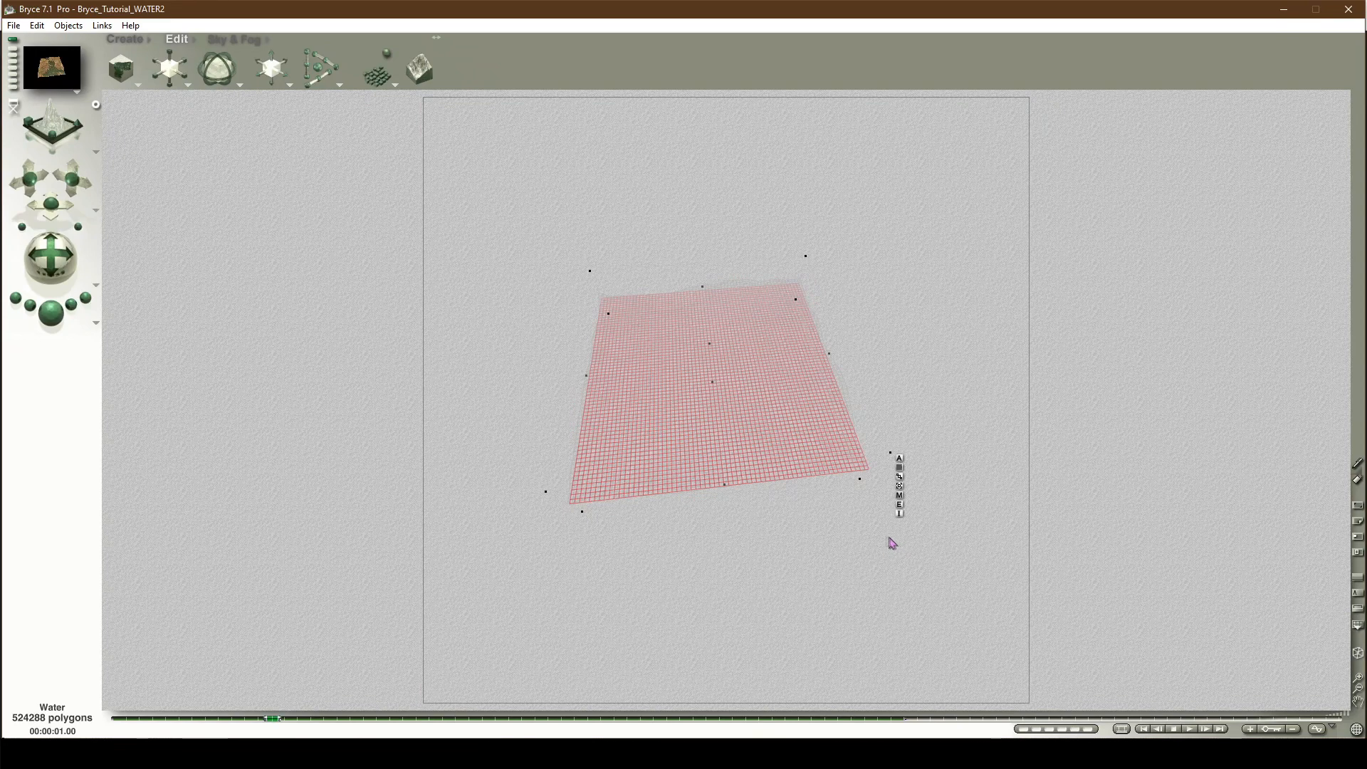
Step: Rename the flat terrain Mask and set it to Negative with Transfer Material of Negative Boolean enabled
click(900, 459)
text(Mas)
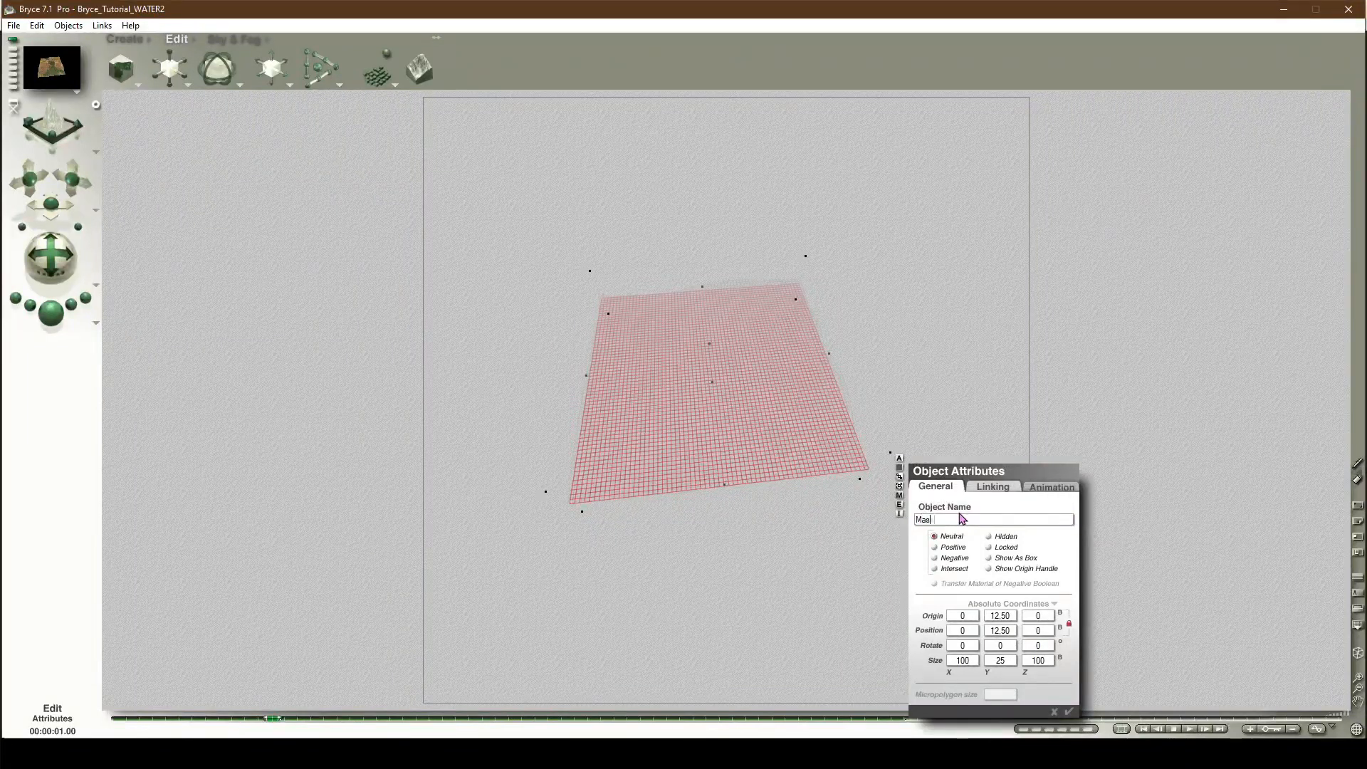
text(k)
click(954, 558)
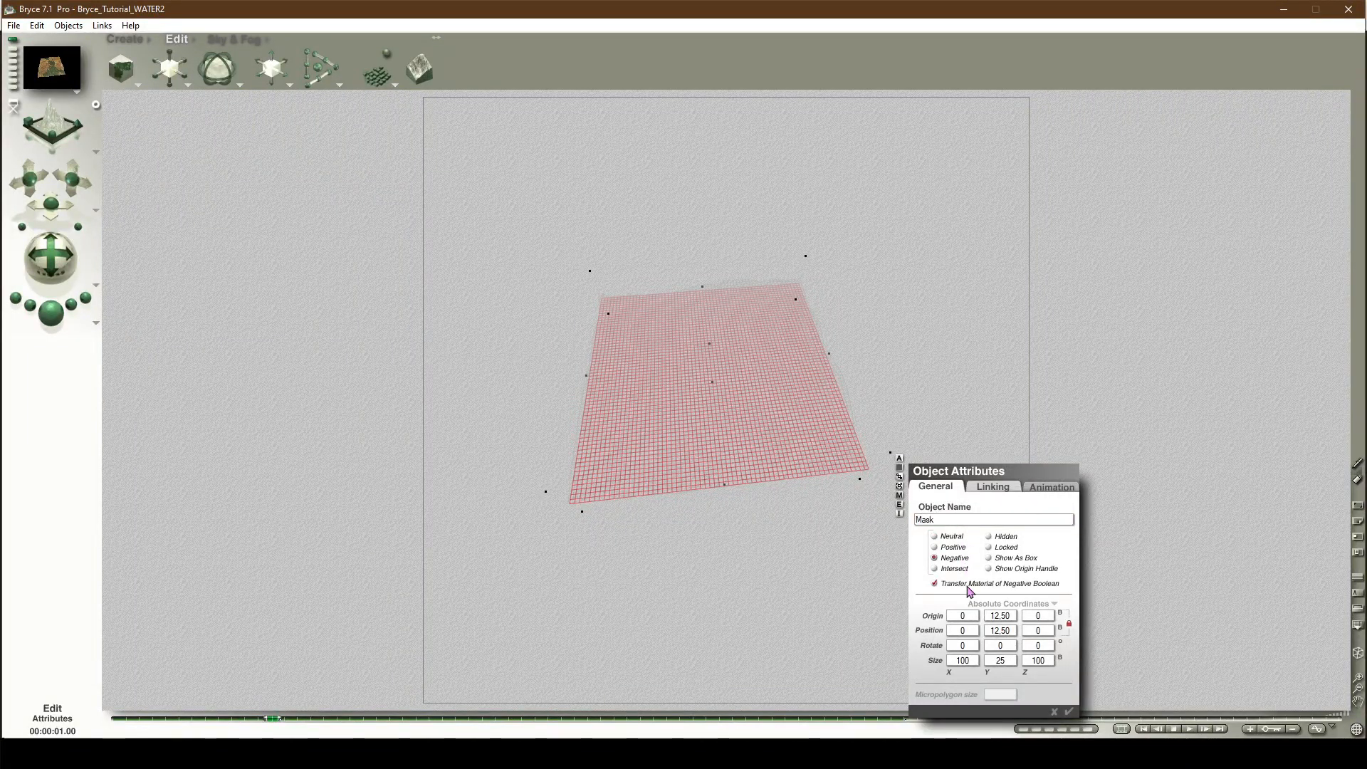
click(1069, 712)
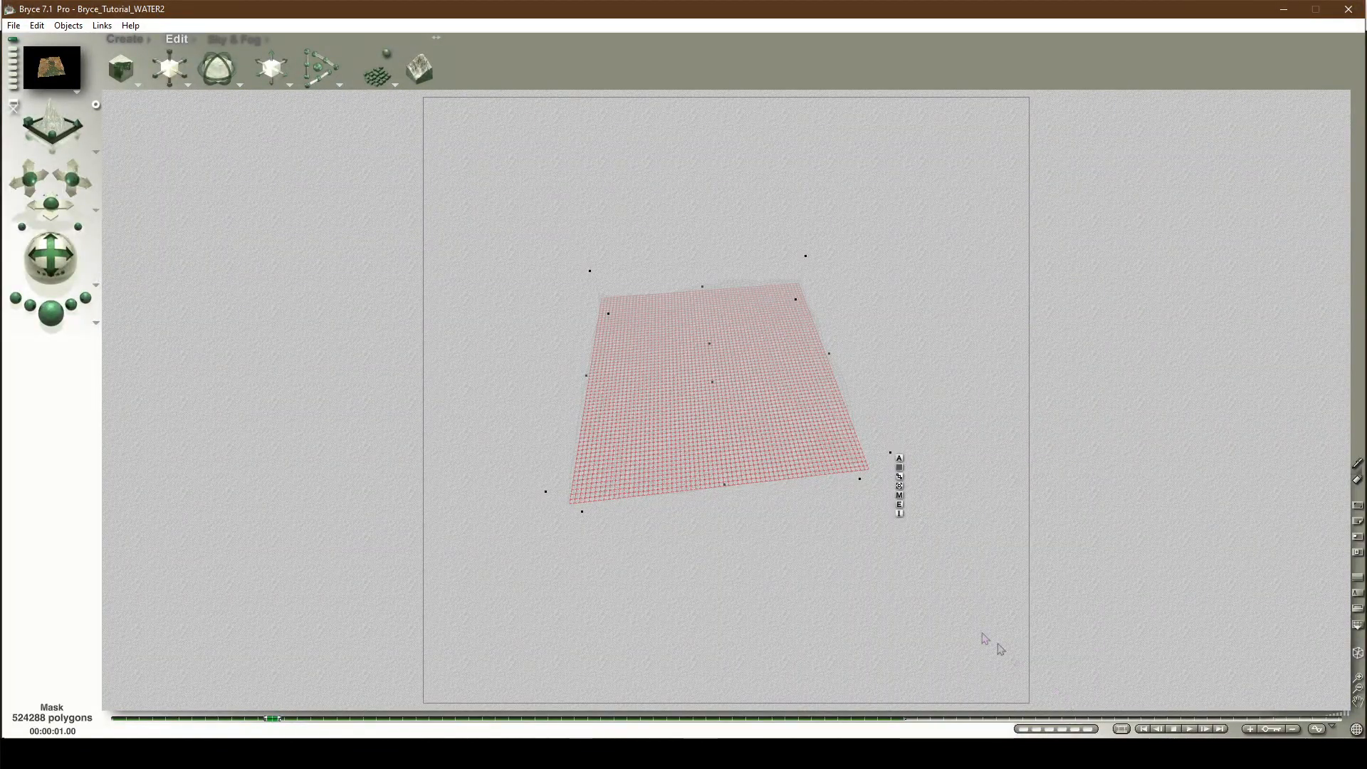
Step: Add Terrain to the Mask selection, group the two, and render the result from the top-down camera view
right_click(768, 441)
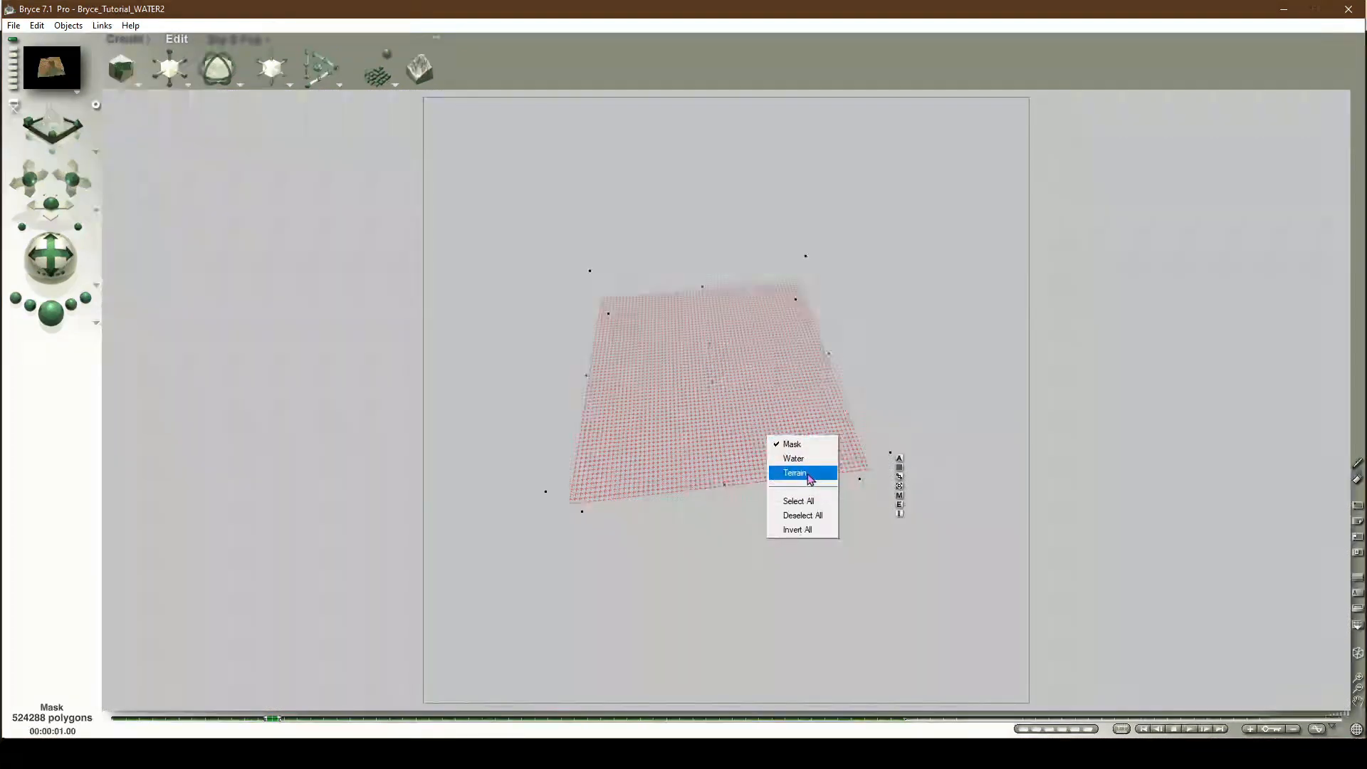
click(810, 473)
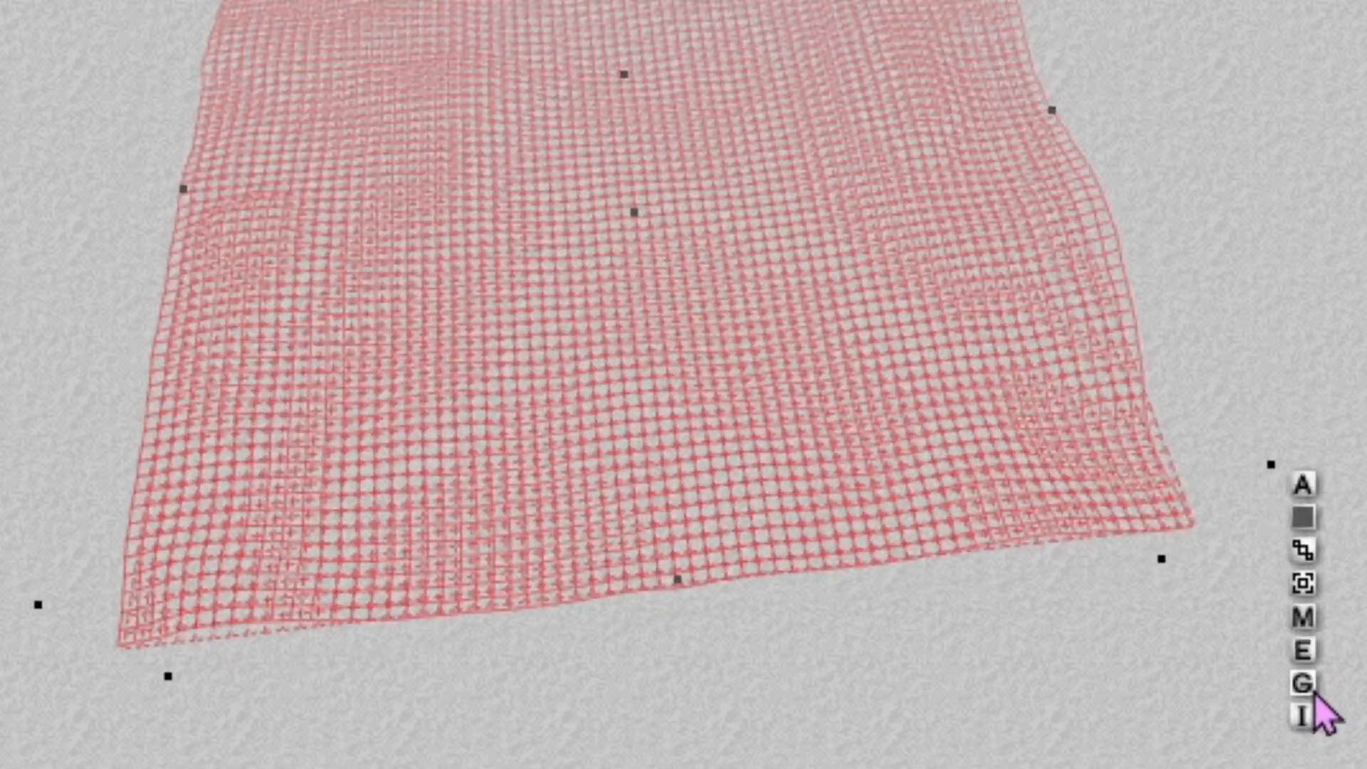
click(1314, 693)
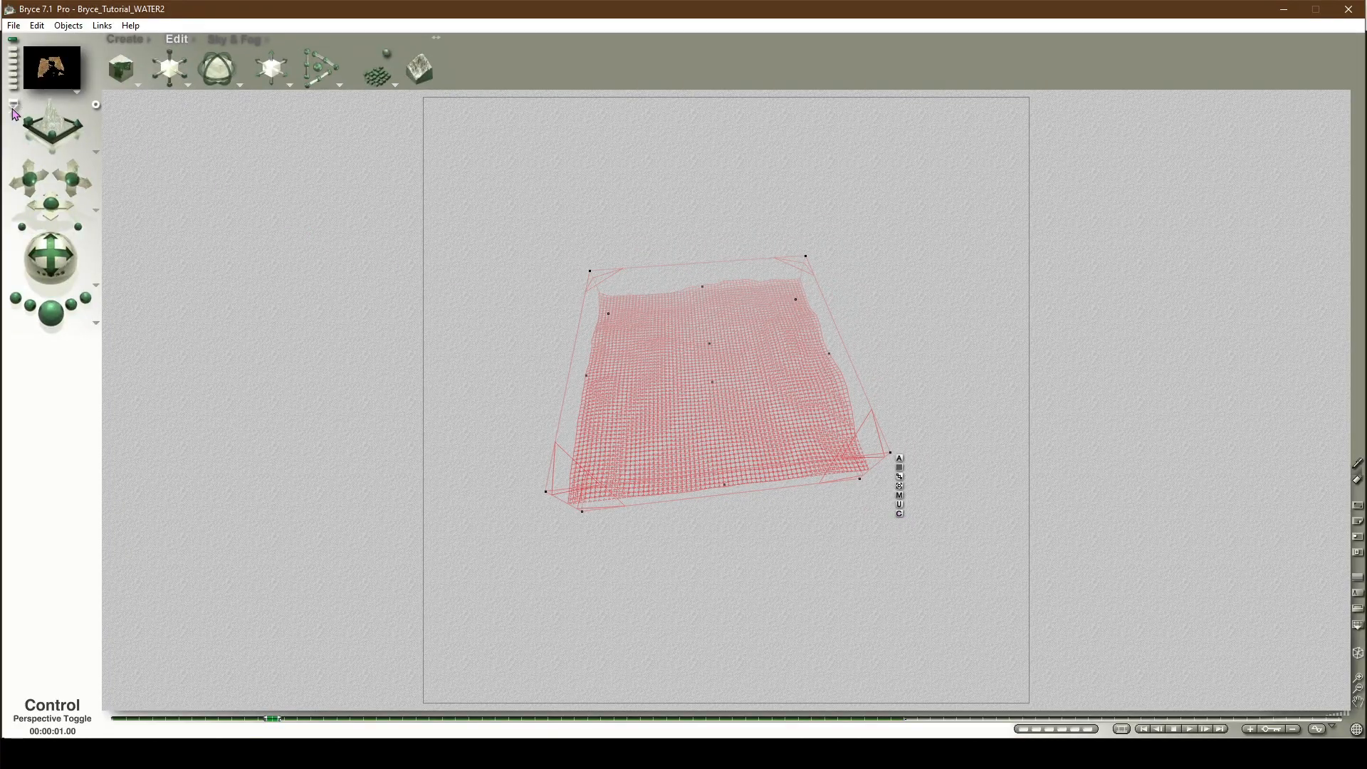
click(14, 108)
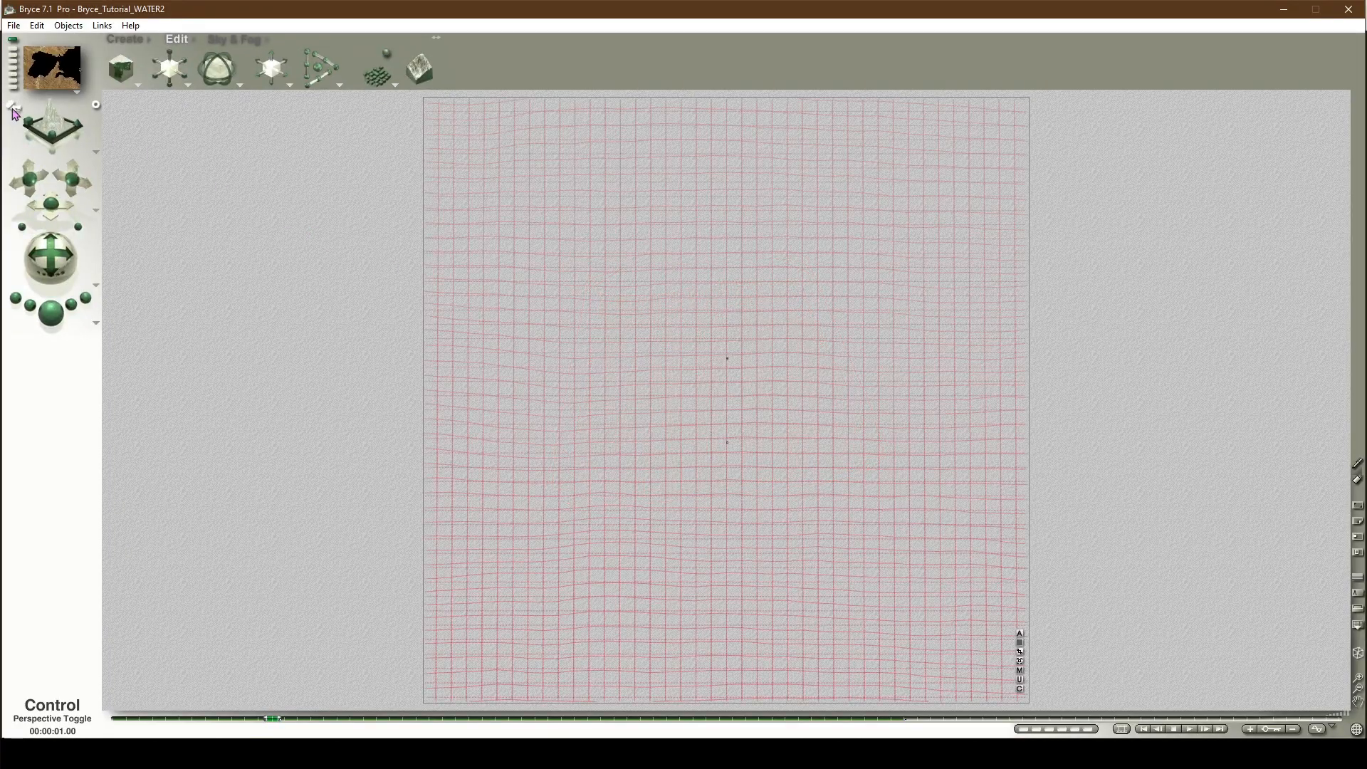
click(54, 322)
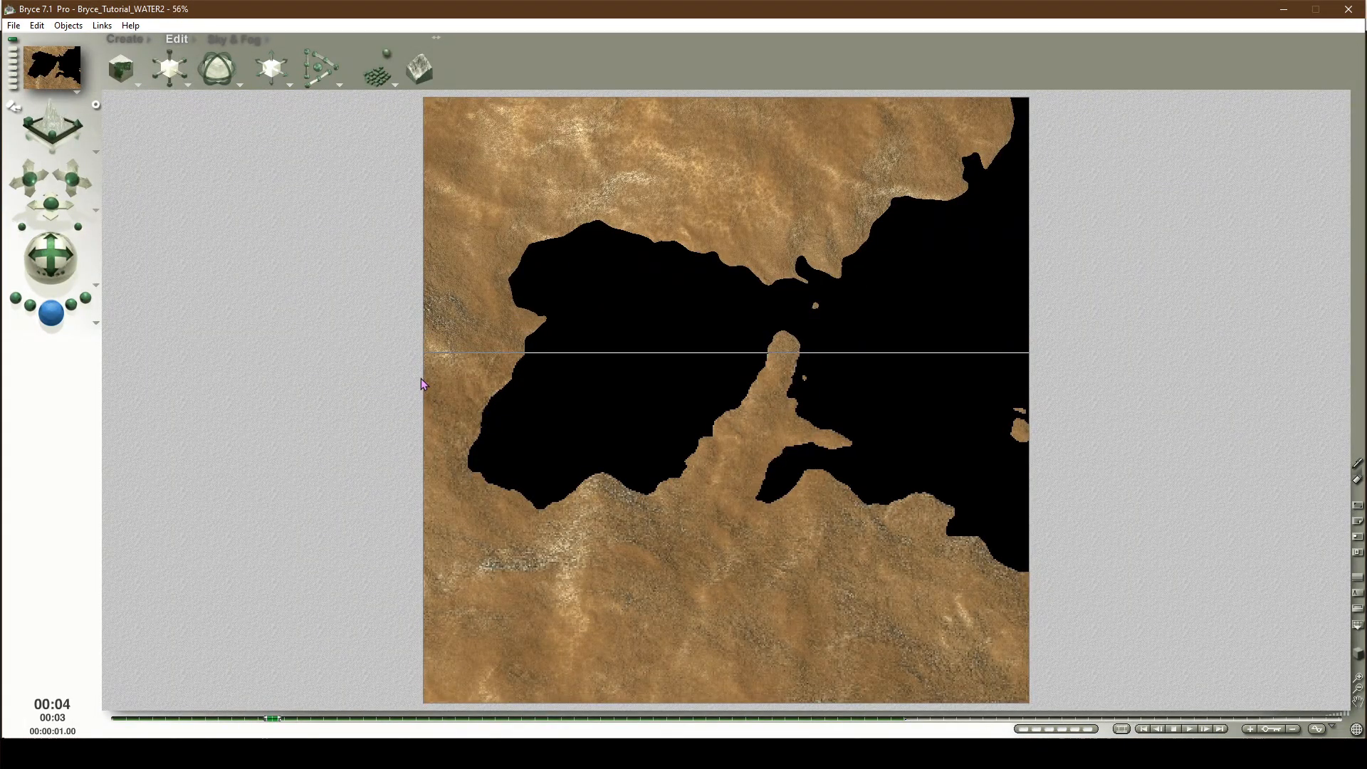
Step: Select the Mask terrain inside the group and change its Boolean attribute to Intersect
ctrl+click(619, 399)
click(633, 405)
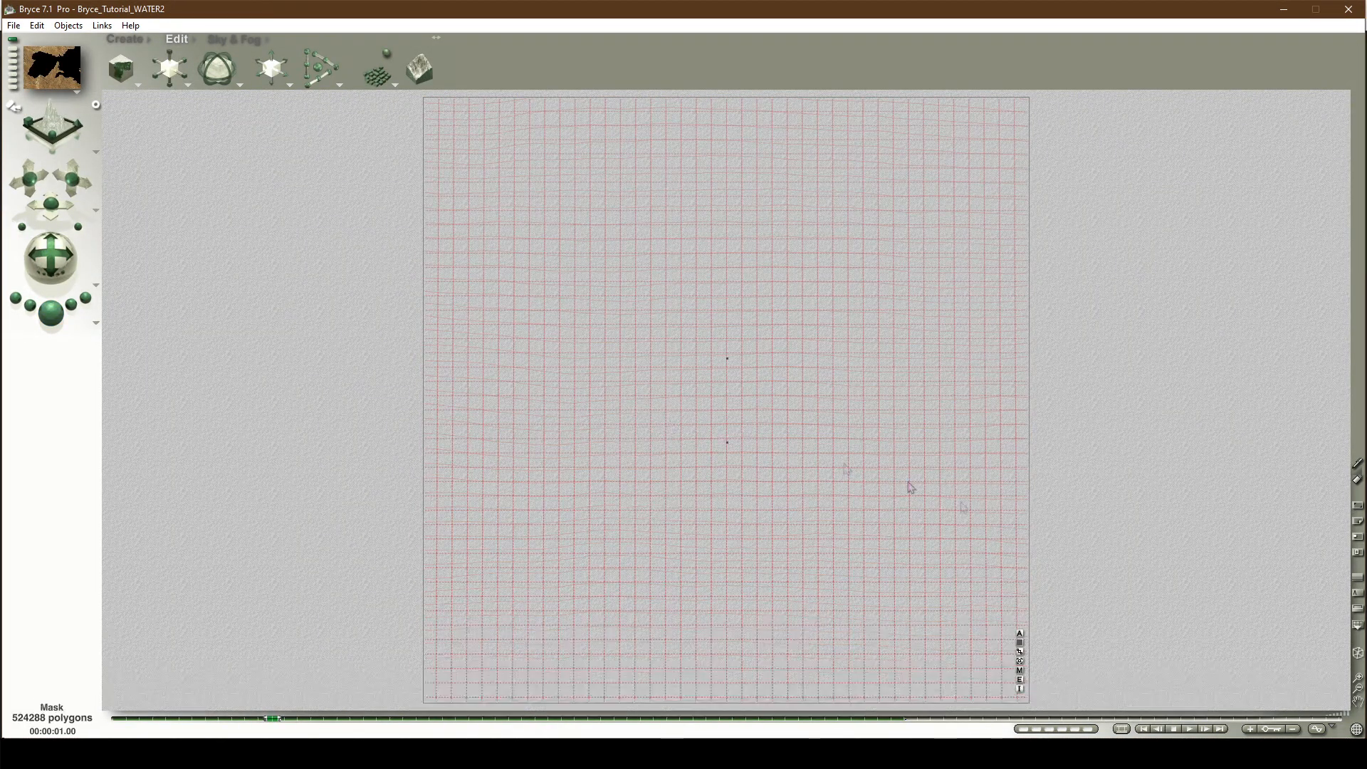
click(1020, 633)
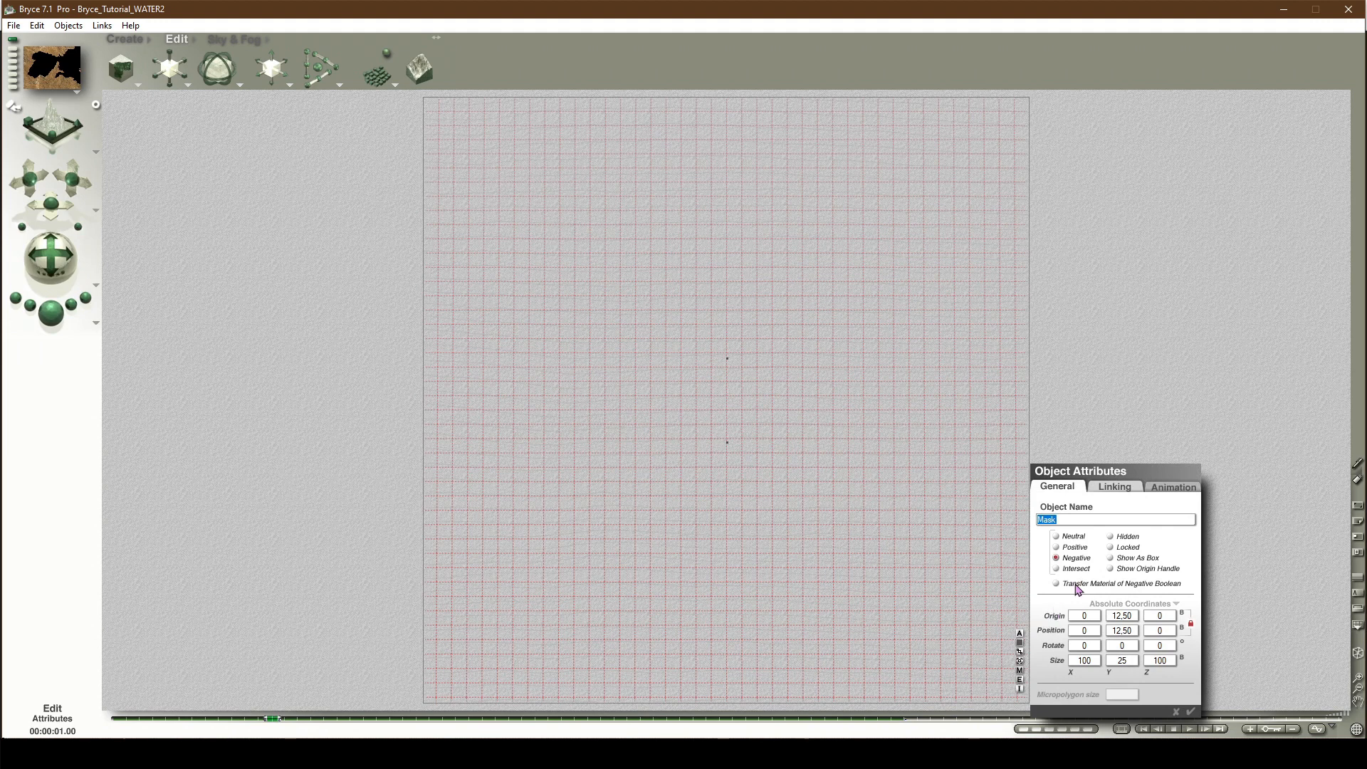
click(1076, 569)
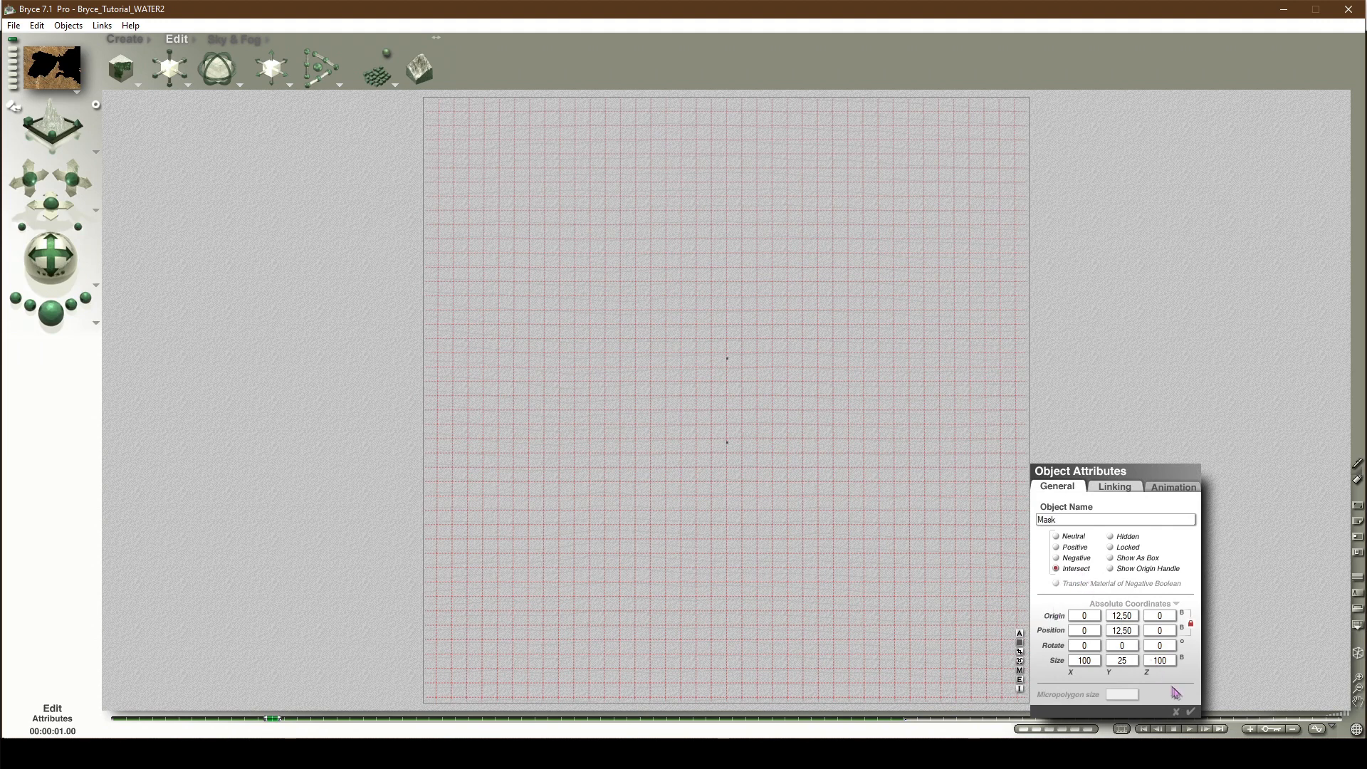
click(1190, 711)
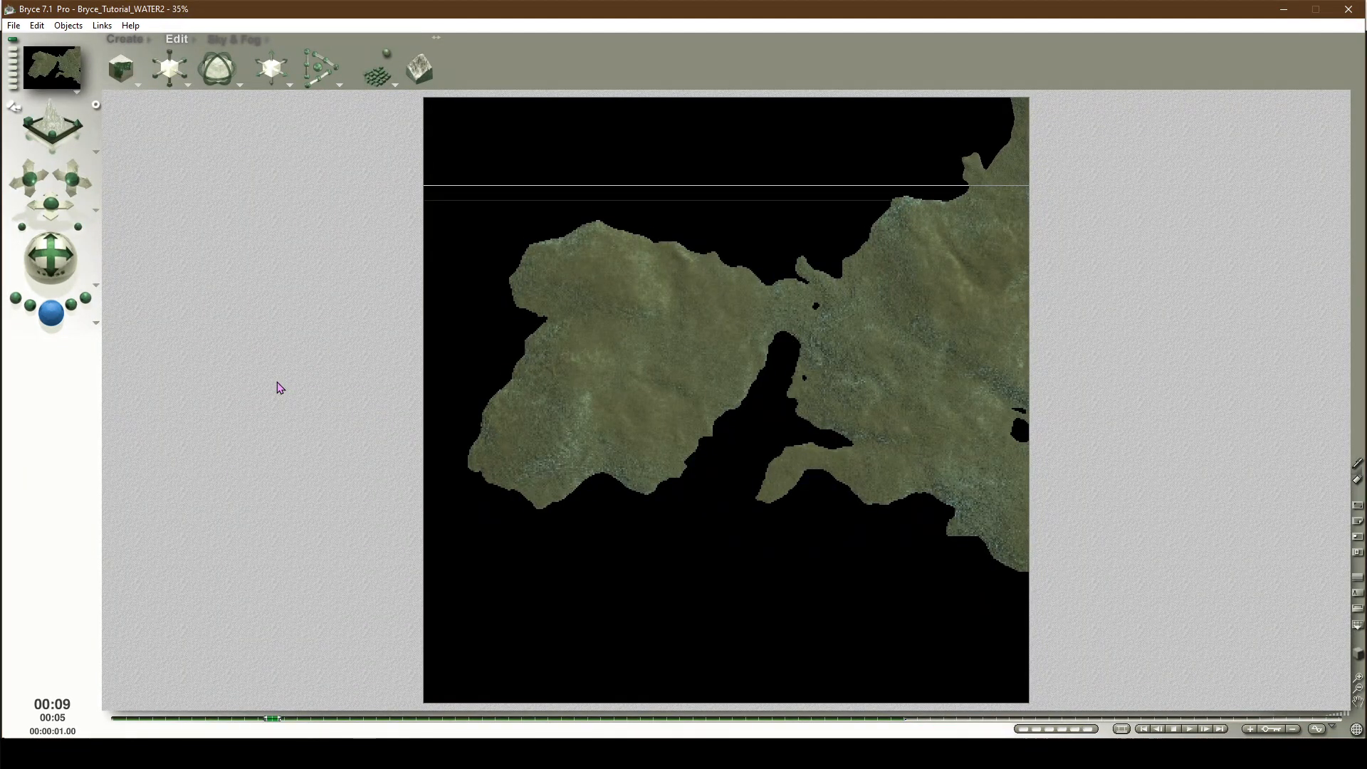
Step: Select the Water terrain and inspect the masked scene with test renders from several low side angles
right_click(685, 354)
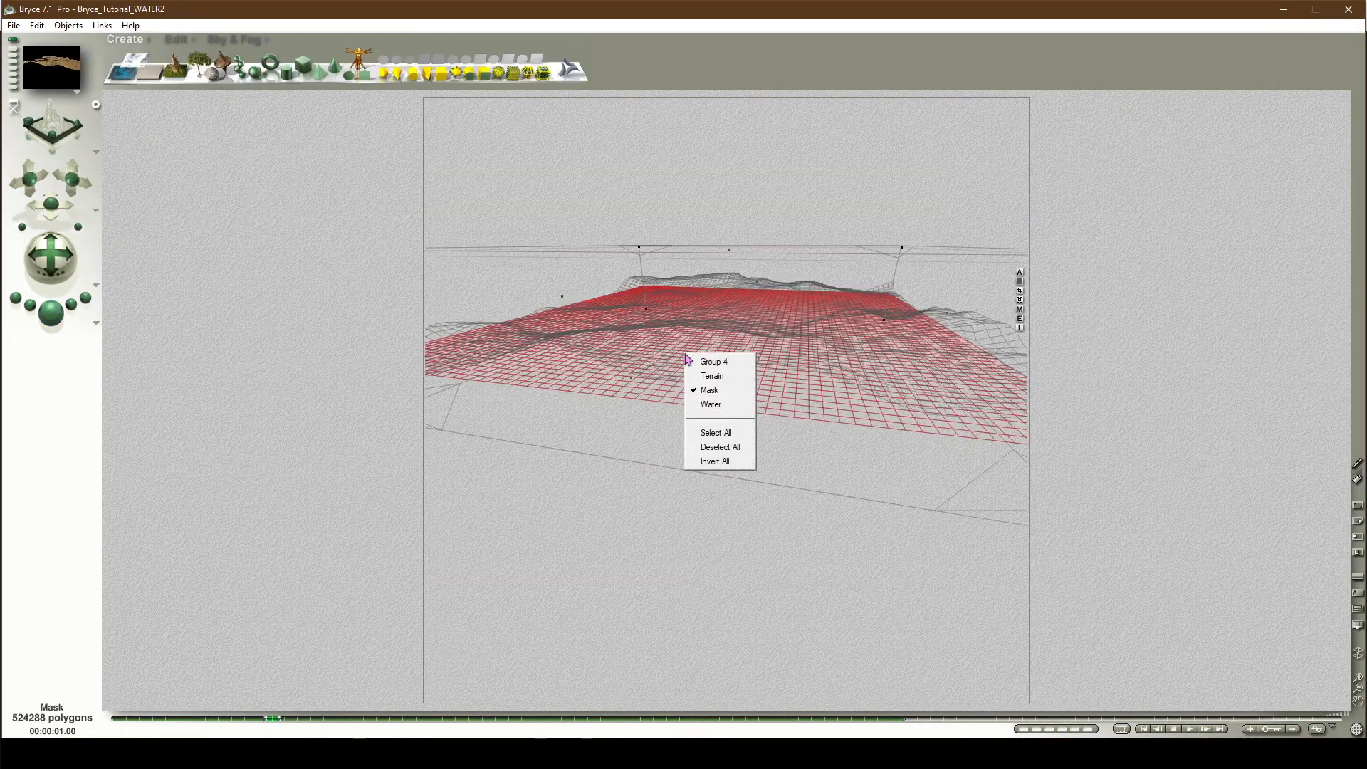
click(712, 404)
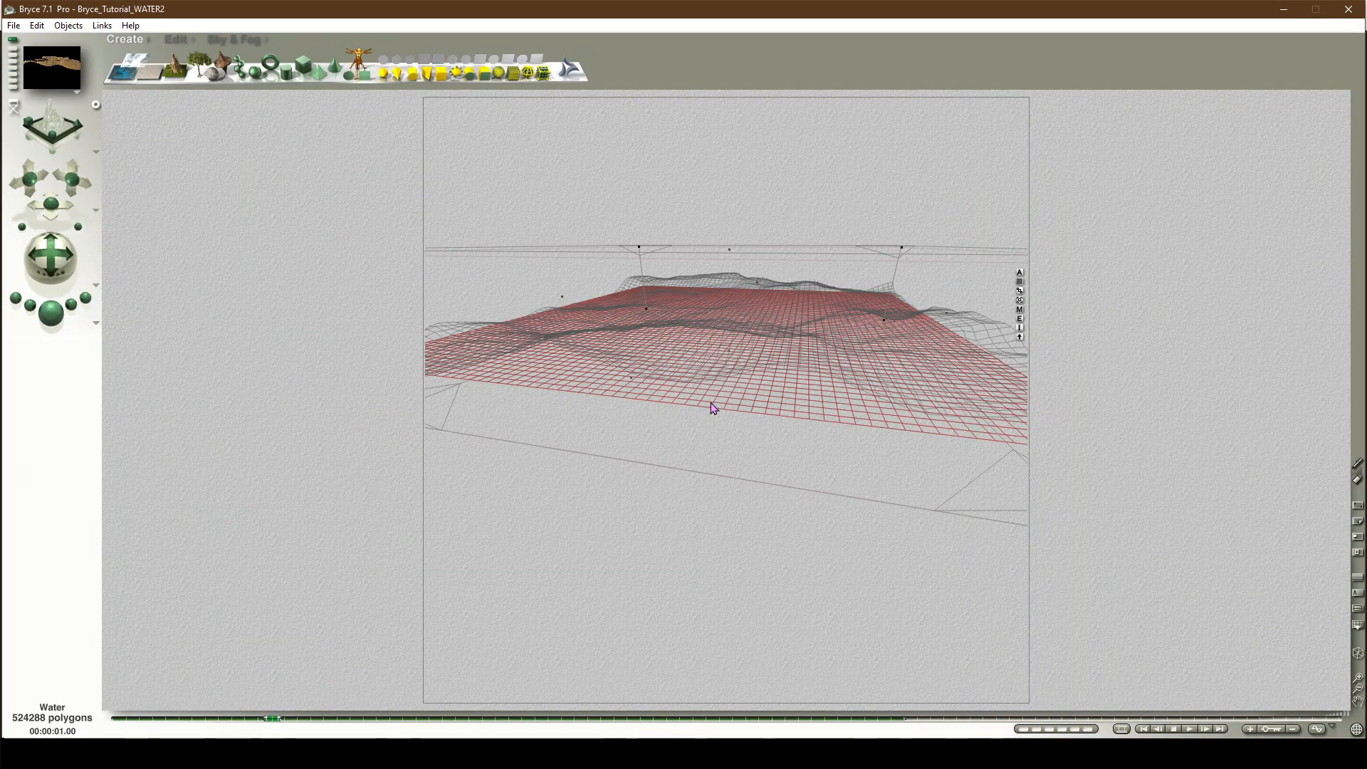
mouse_move(50, 257)
mouse_down()
mouse_move(50, 281)
mouse_move(50, 262)
mouse_up()
click(51, 317)
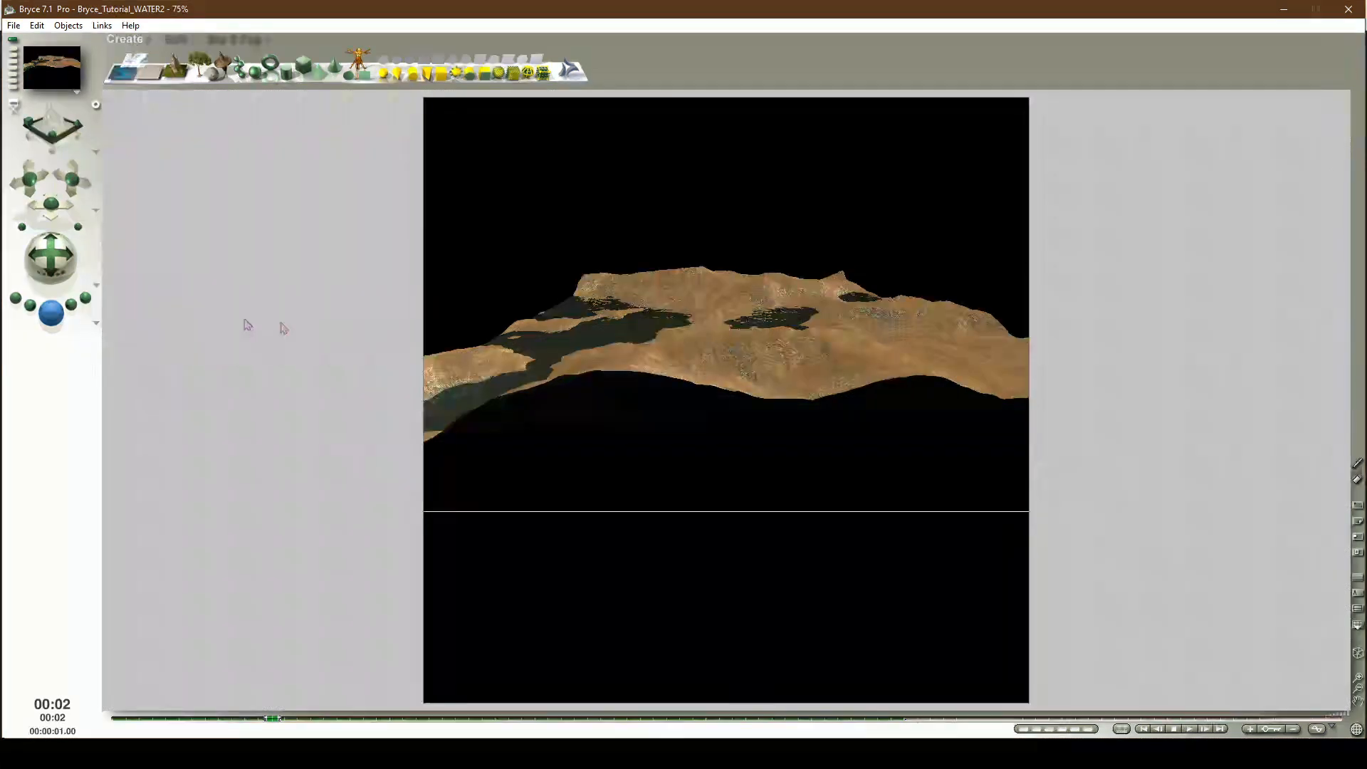
drag(50, 257, 51, 219)
drag(52, 281, 36, 288)
click(51, 312)
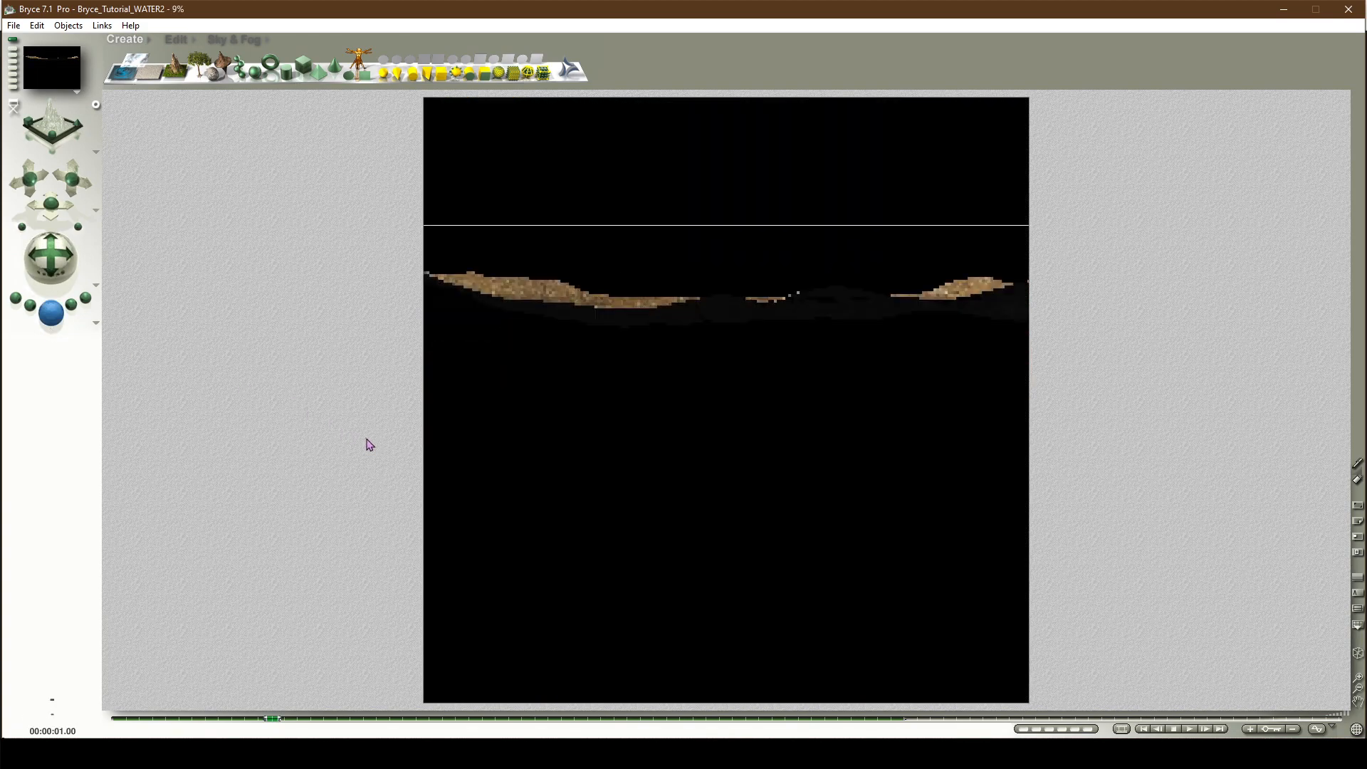
click(507, 424)
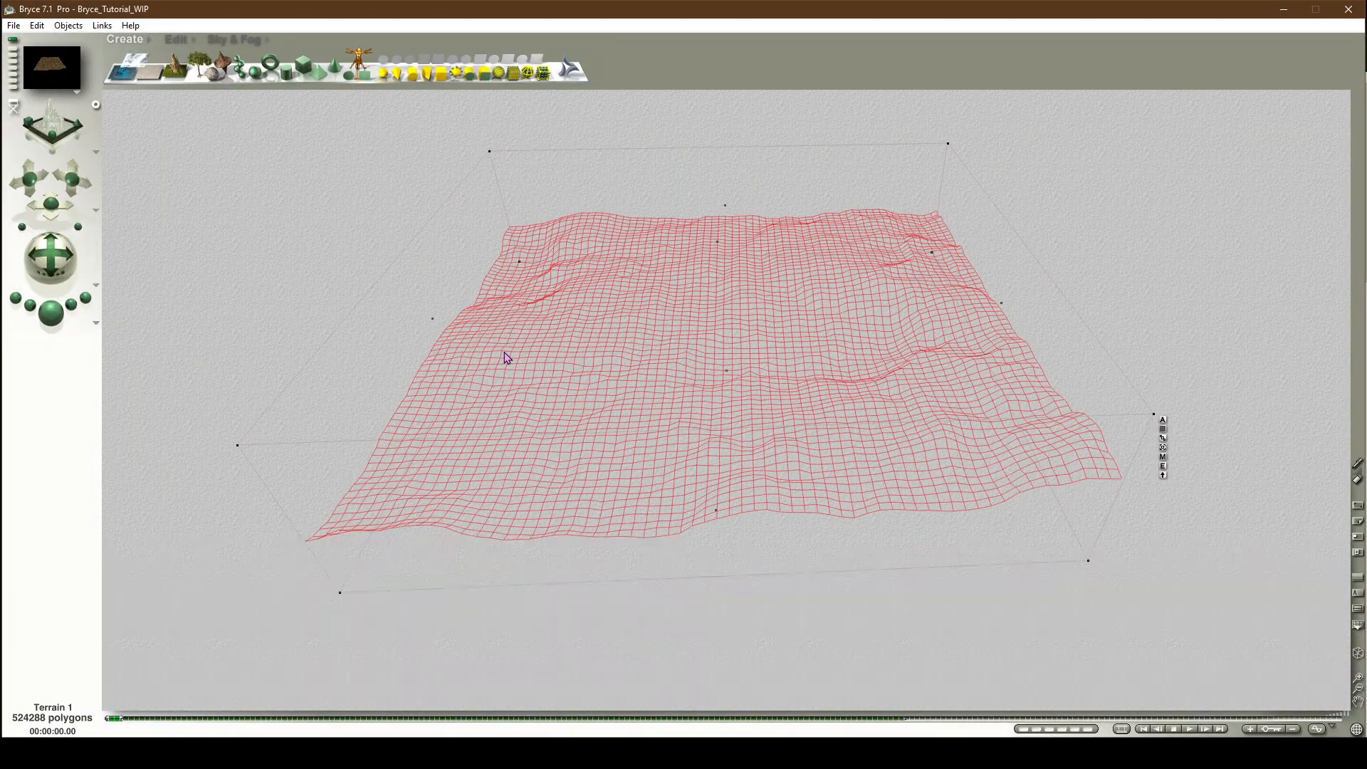
Step: In Bryce_Tutorial_WIP, make Terrain 1 solid in the Terrain Editor and set it to Show As Box
drag(93, 189, 84, 203)
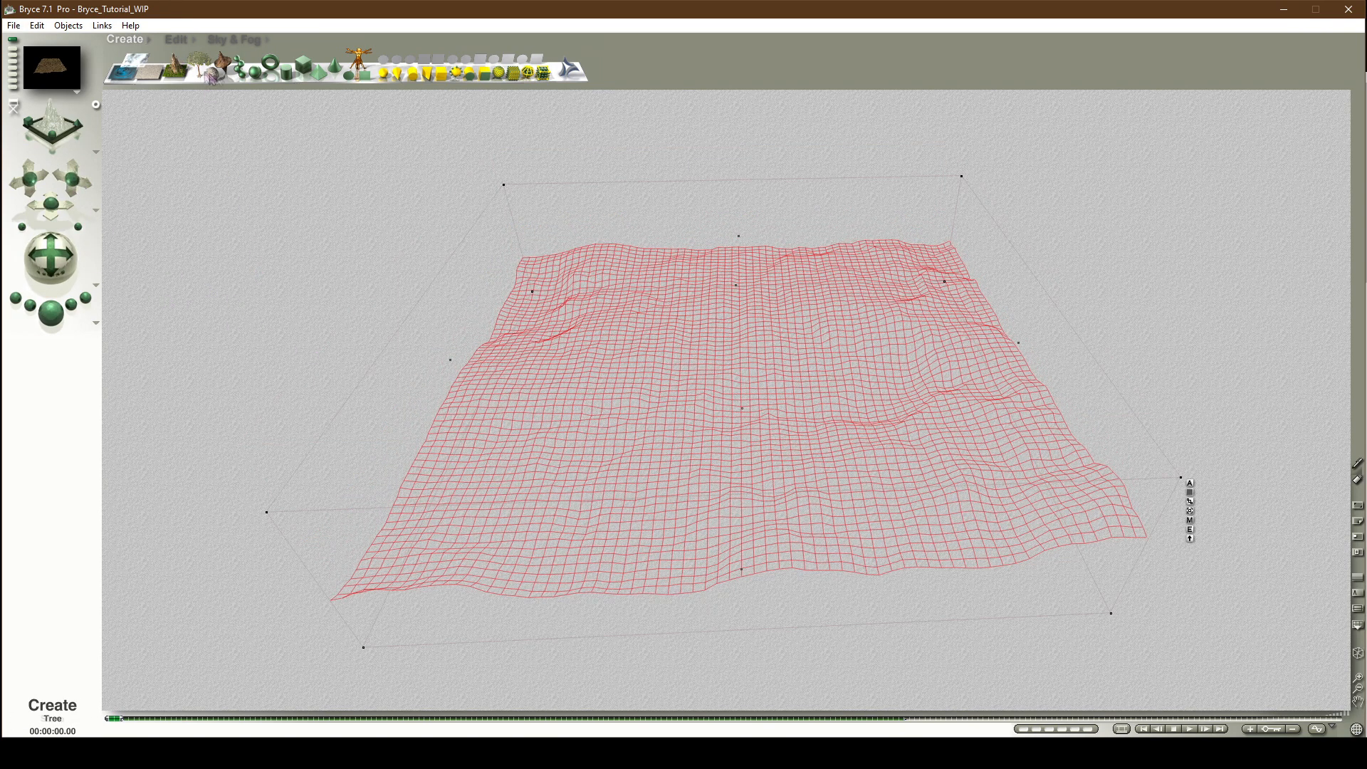
click(58, 265)
mouse_move(57, 263)
mouse_down()
mouse_move(69, 228)
mouse_move(67, 270)
mouse_up()
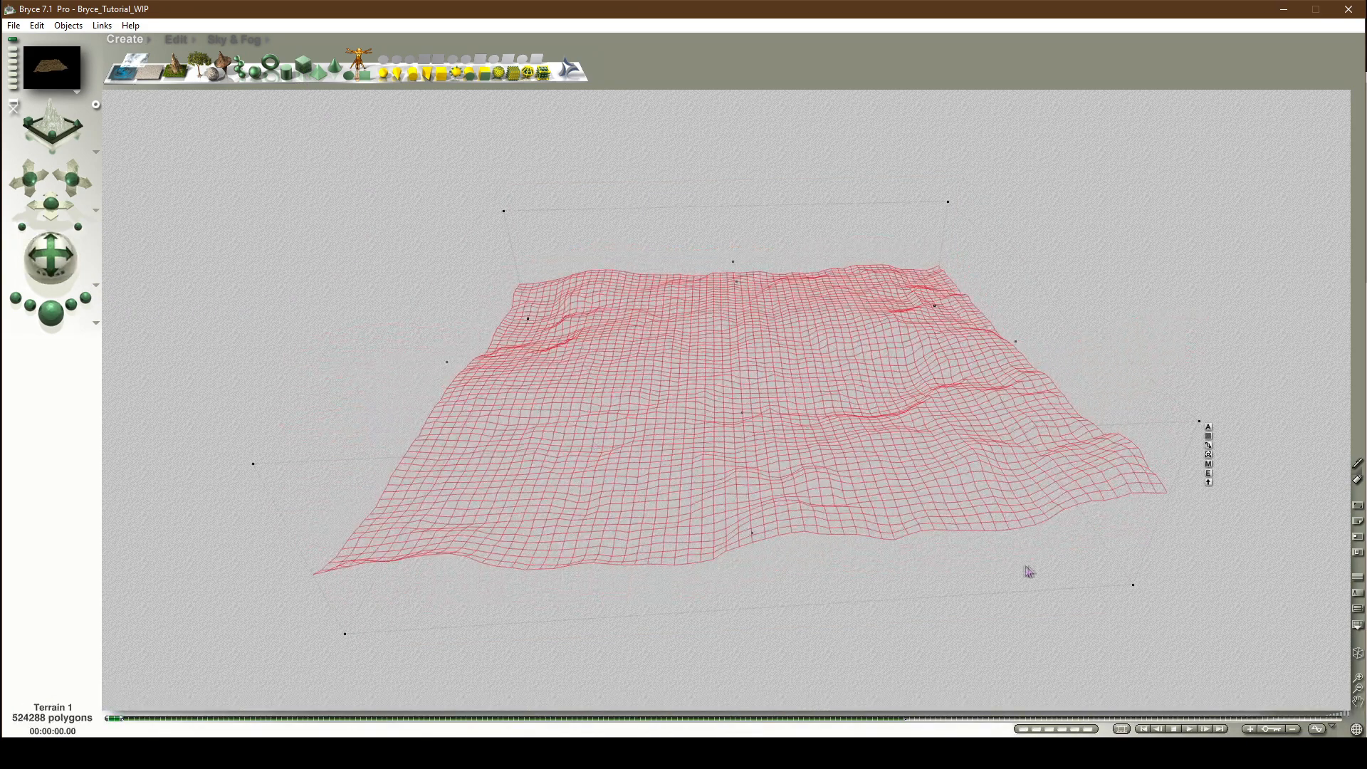
click(1208, 472)
click(770, 77)
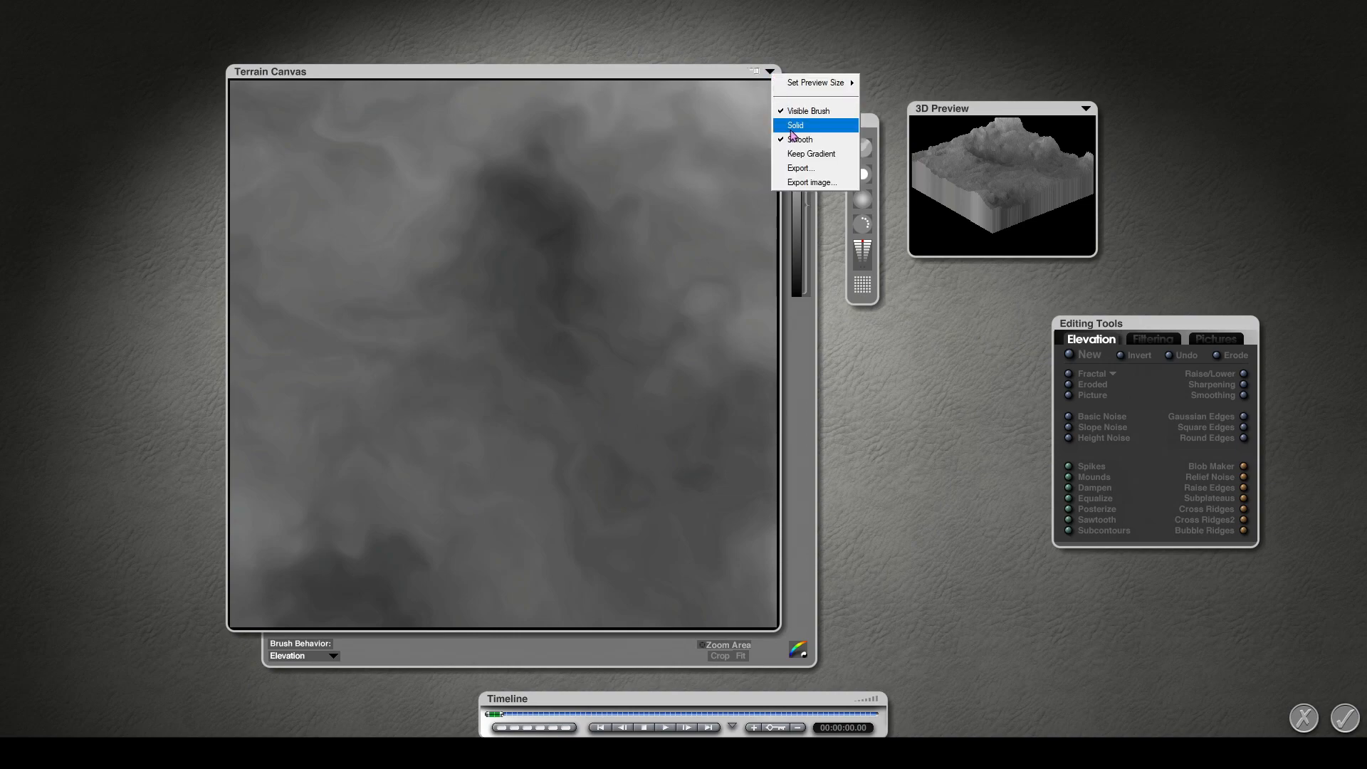
click(790, 129)
click(1346, 719)
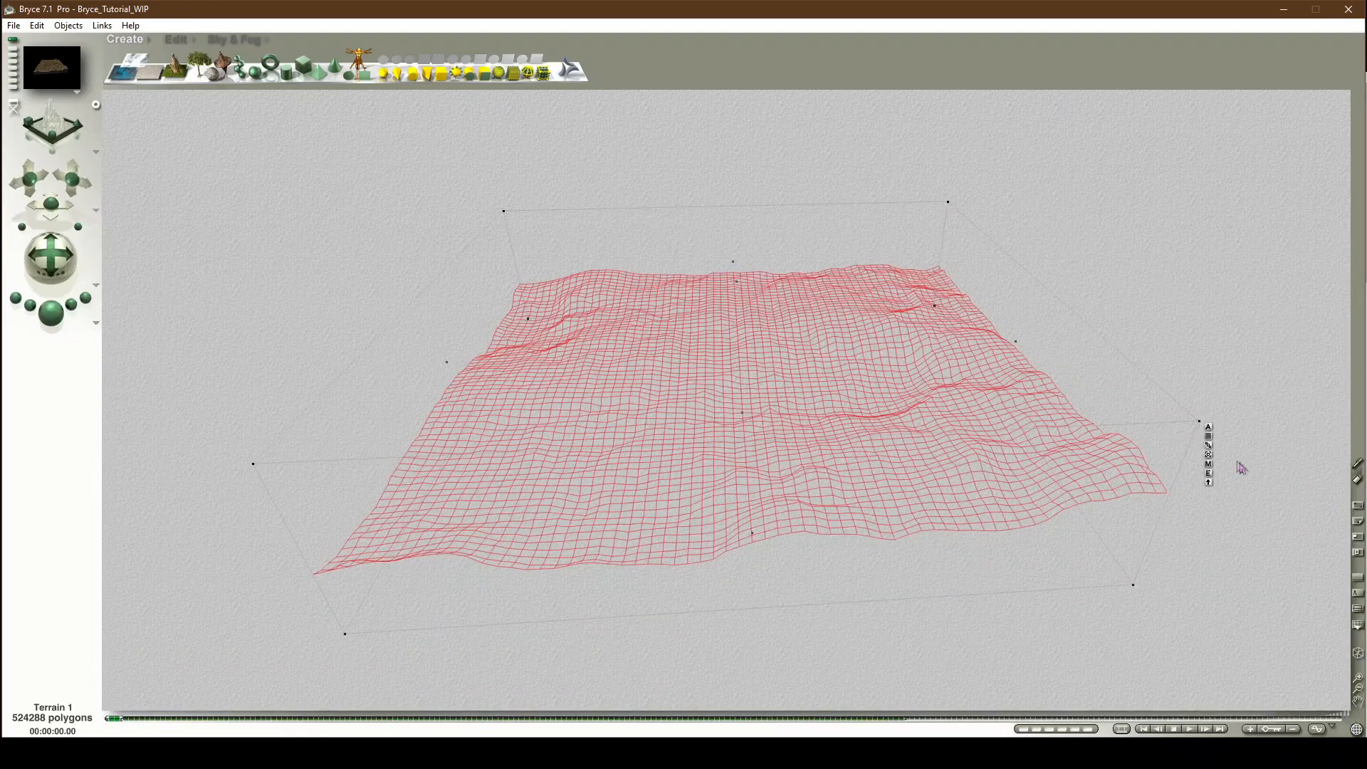
click(1208, 427)
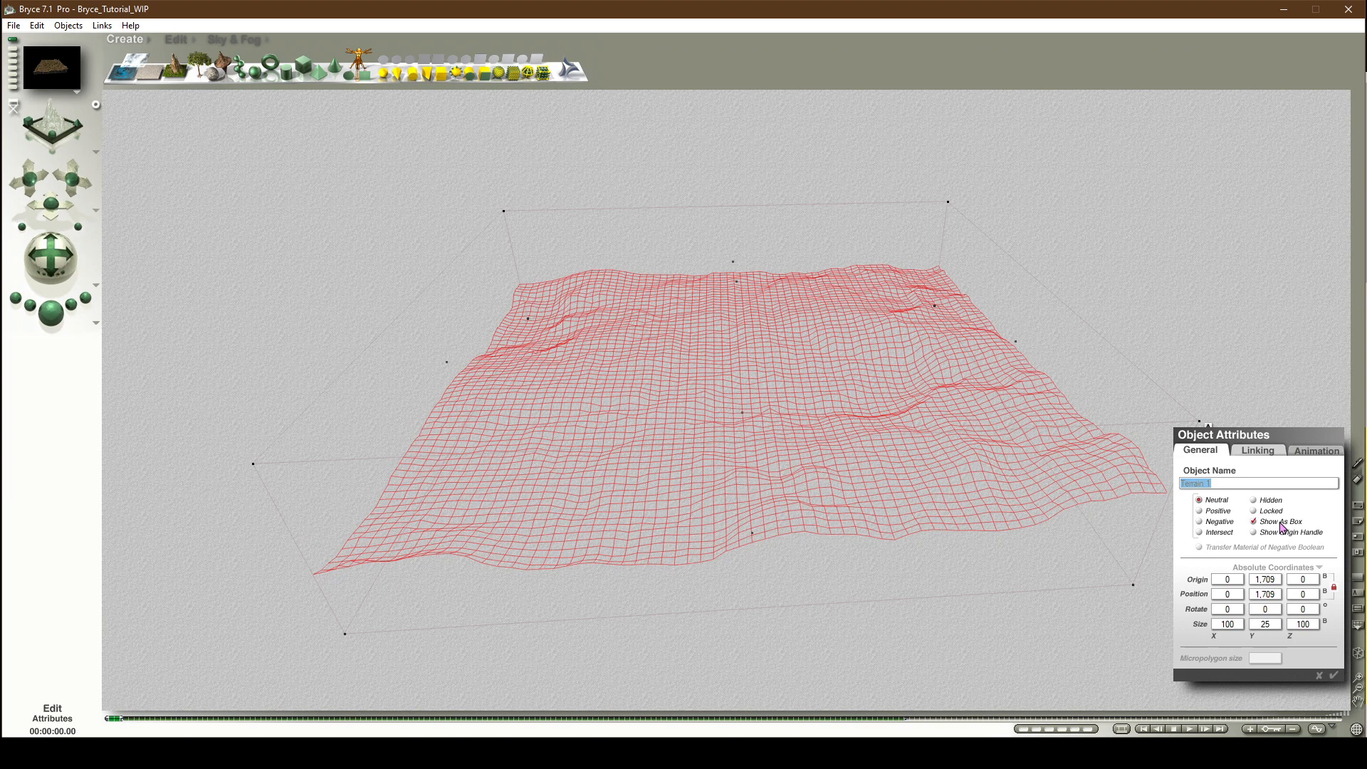
click(1332, 672)
Step: Create a cube and set its size to 100 x 25 x 100
click(303, 72)
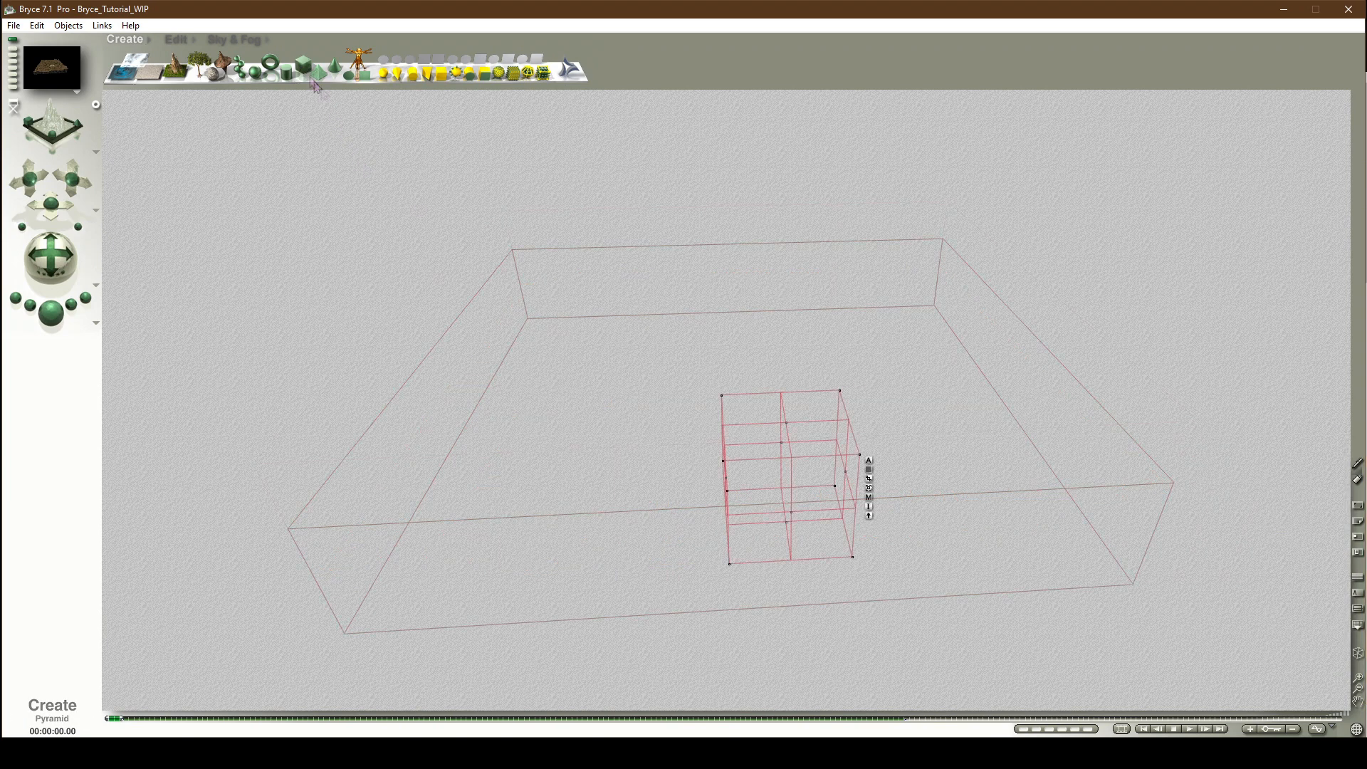
click(869, 462)
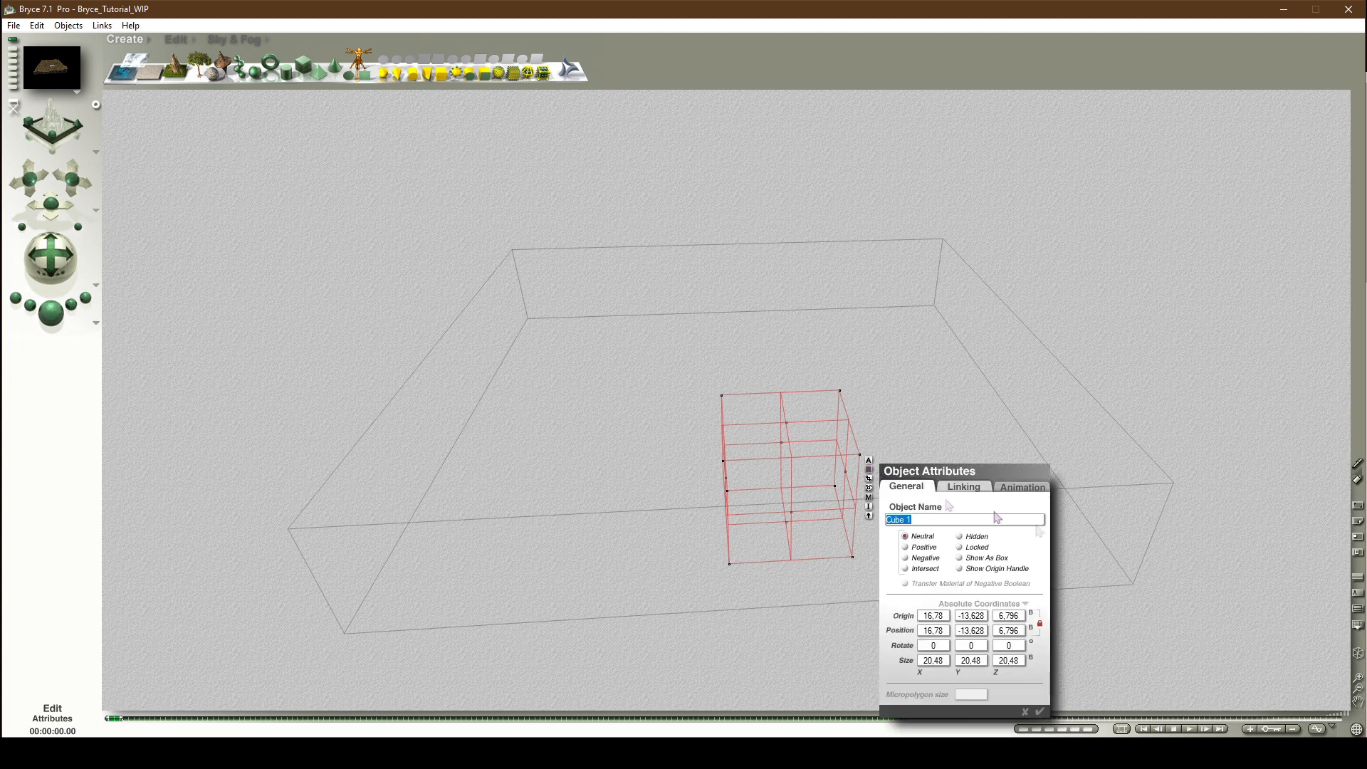
double_click(971, 660)
text(25100)
click(1039, 712)
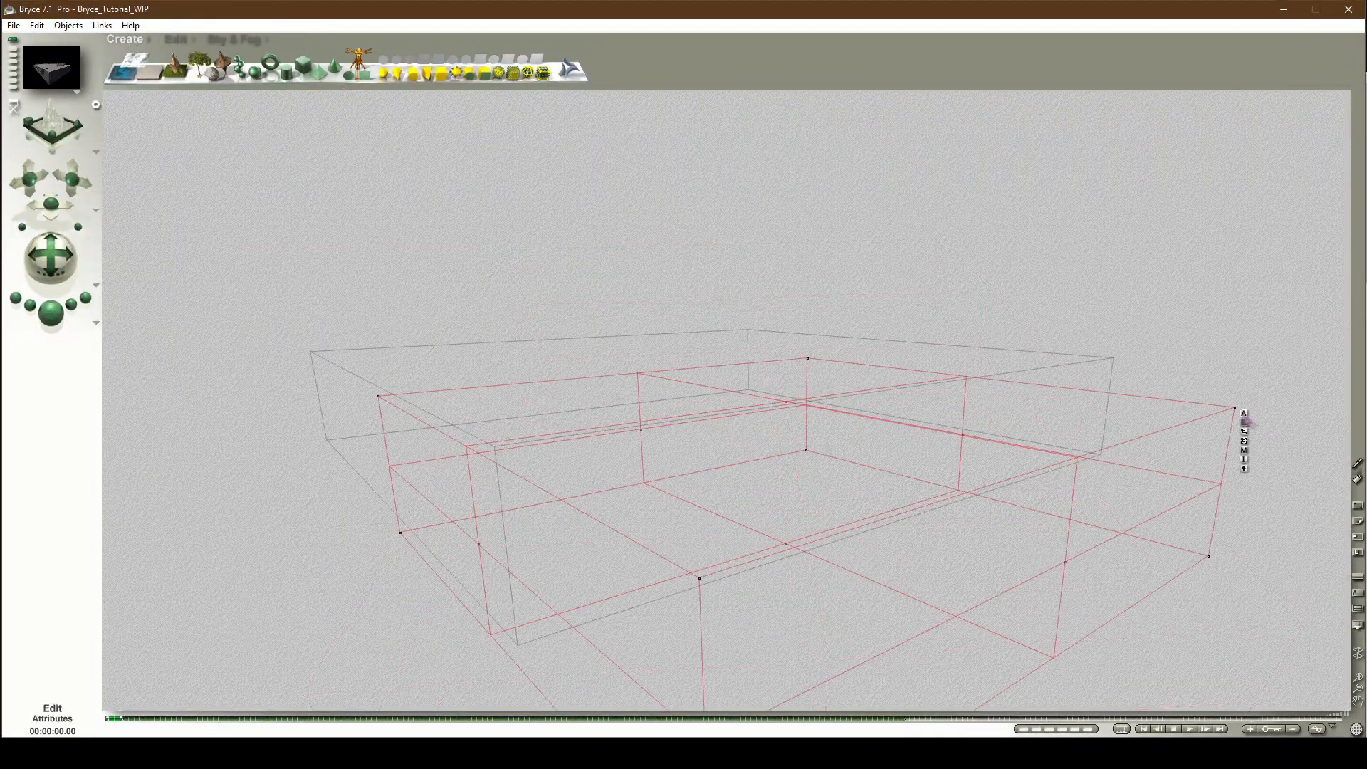
Step: Set the cube's vertical position to -12 in its object attributes to place it directly beneath the terrain
click(1243, 413)
drag(1280, 585, 1276, 585)
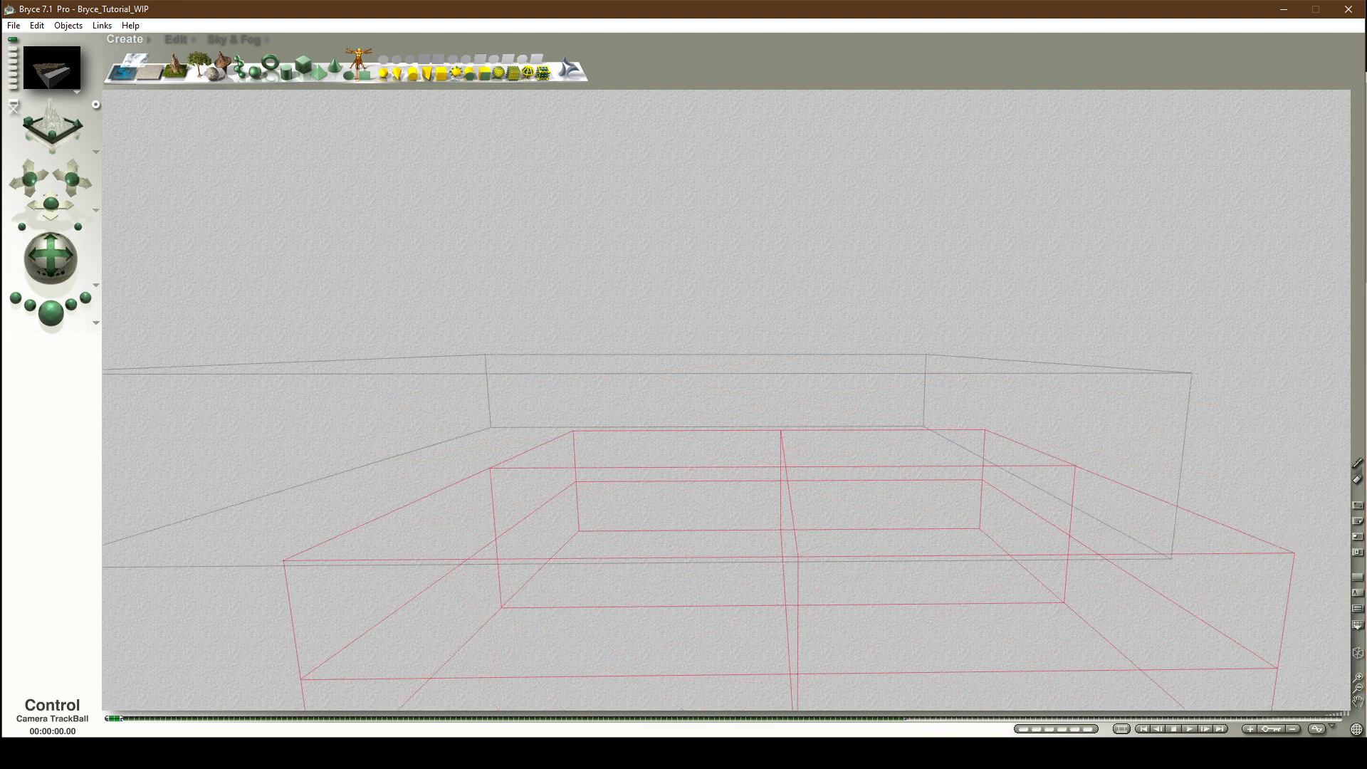
click(1342, 420)
double_click(1273, 589)
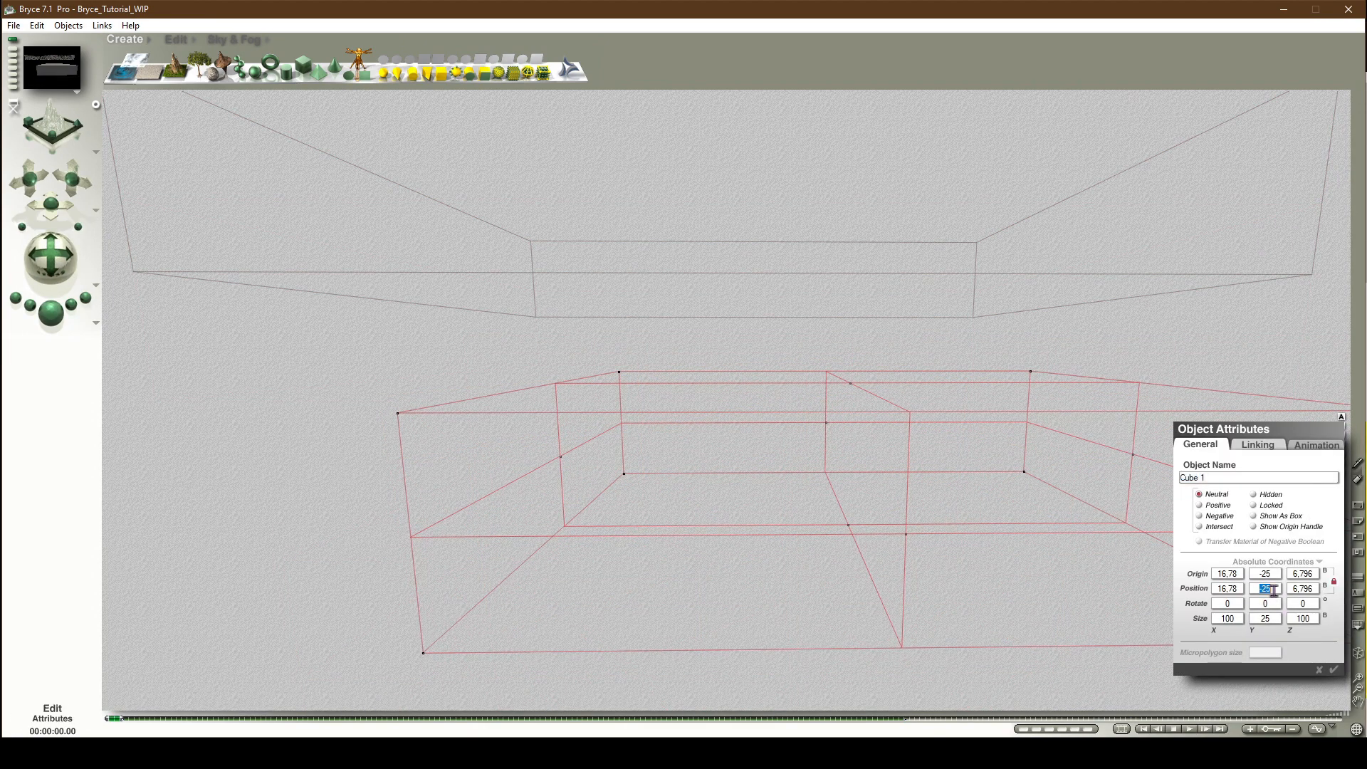
text(-12)
key(Return)
click(1328, 304)
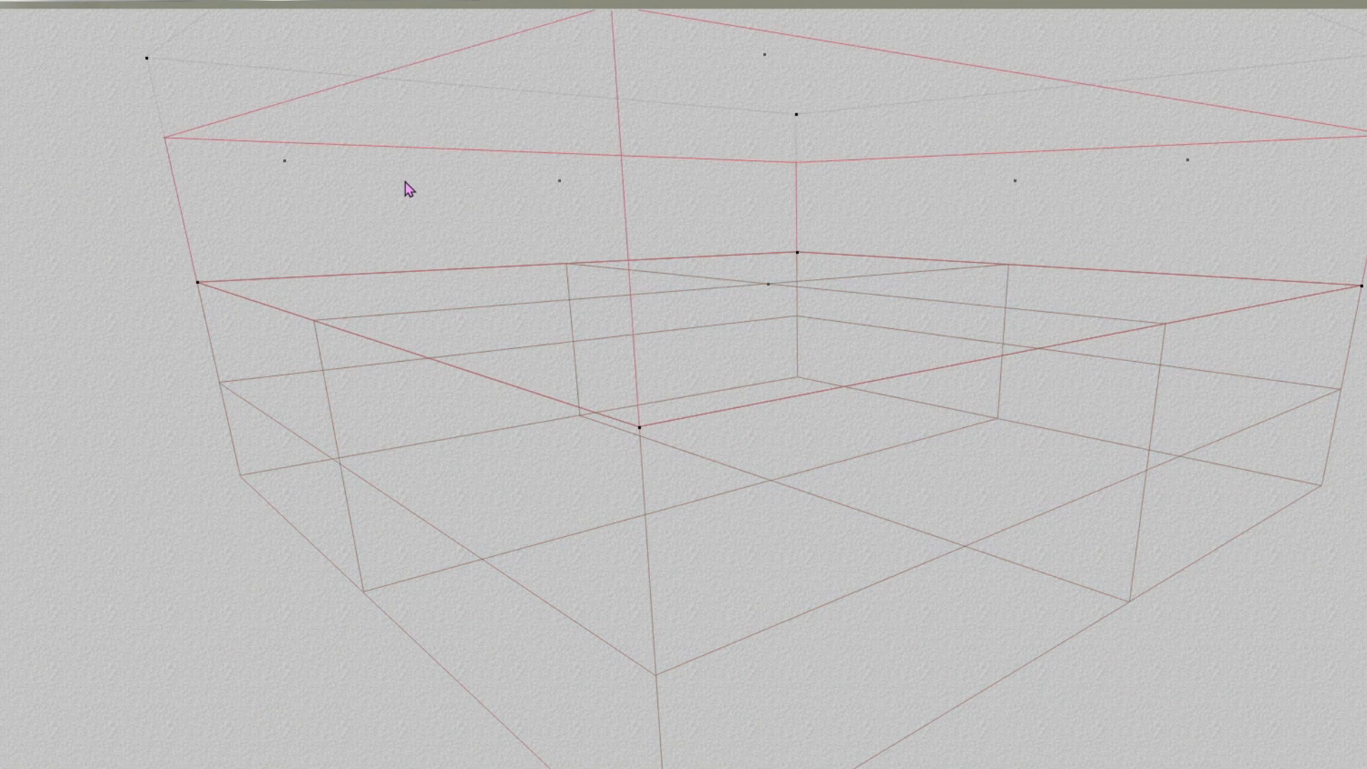
Step: Select the cube together with Terrain 1 and apply the Desert rock material in World Space to both objects
right_click(342, 441)
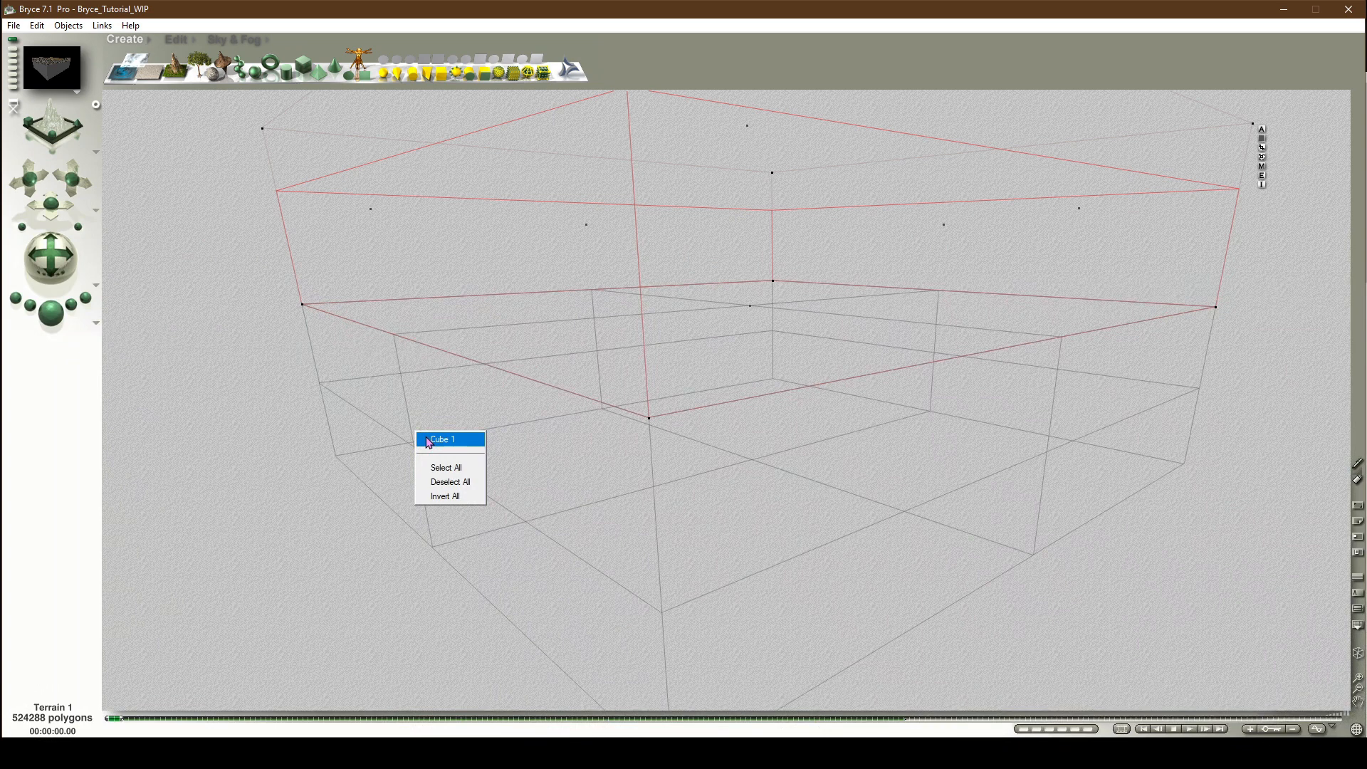
click(360, 453)
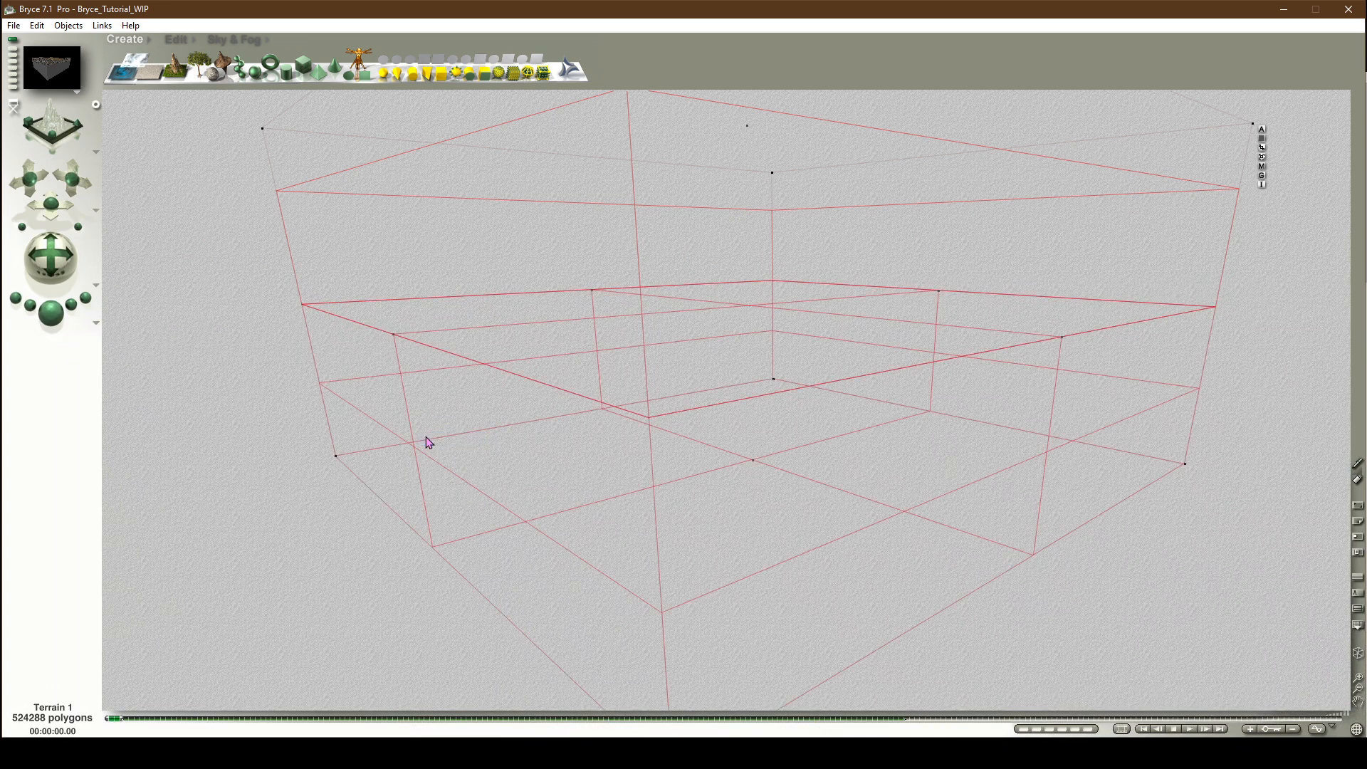
click(268, 291)
click(527, 290)
click(176, 39)
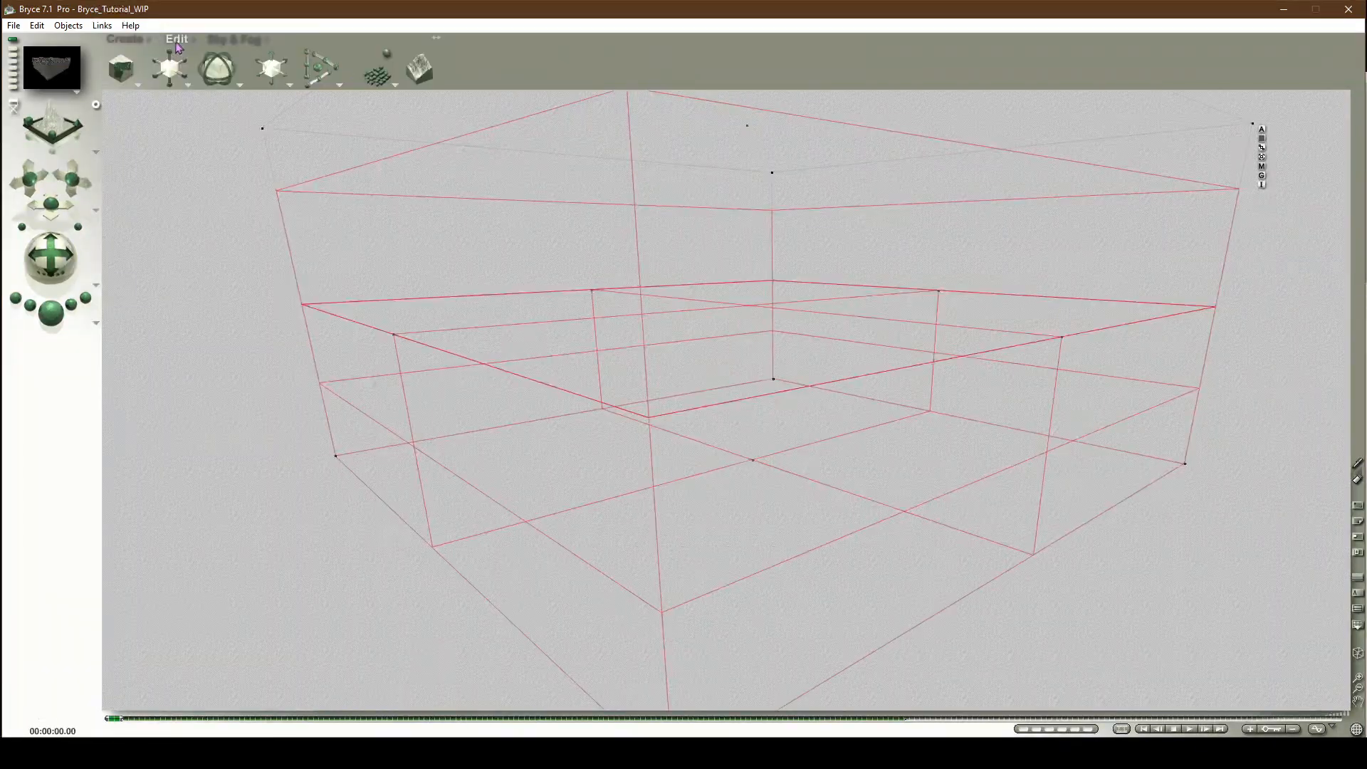
click(134, 69)
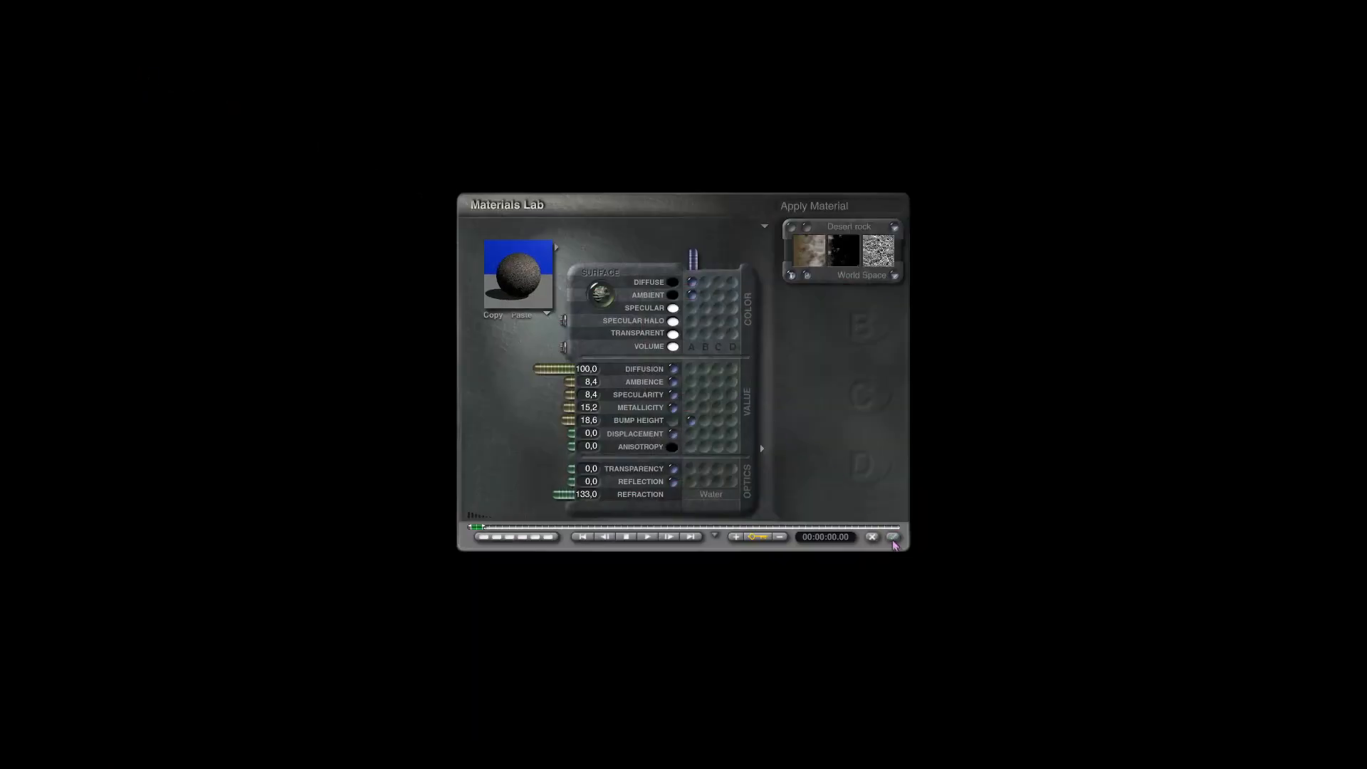
click(893, 539)
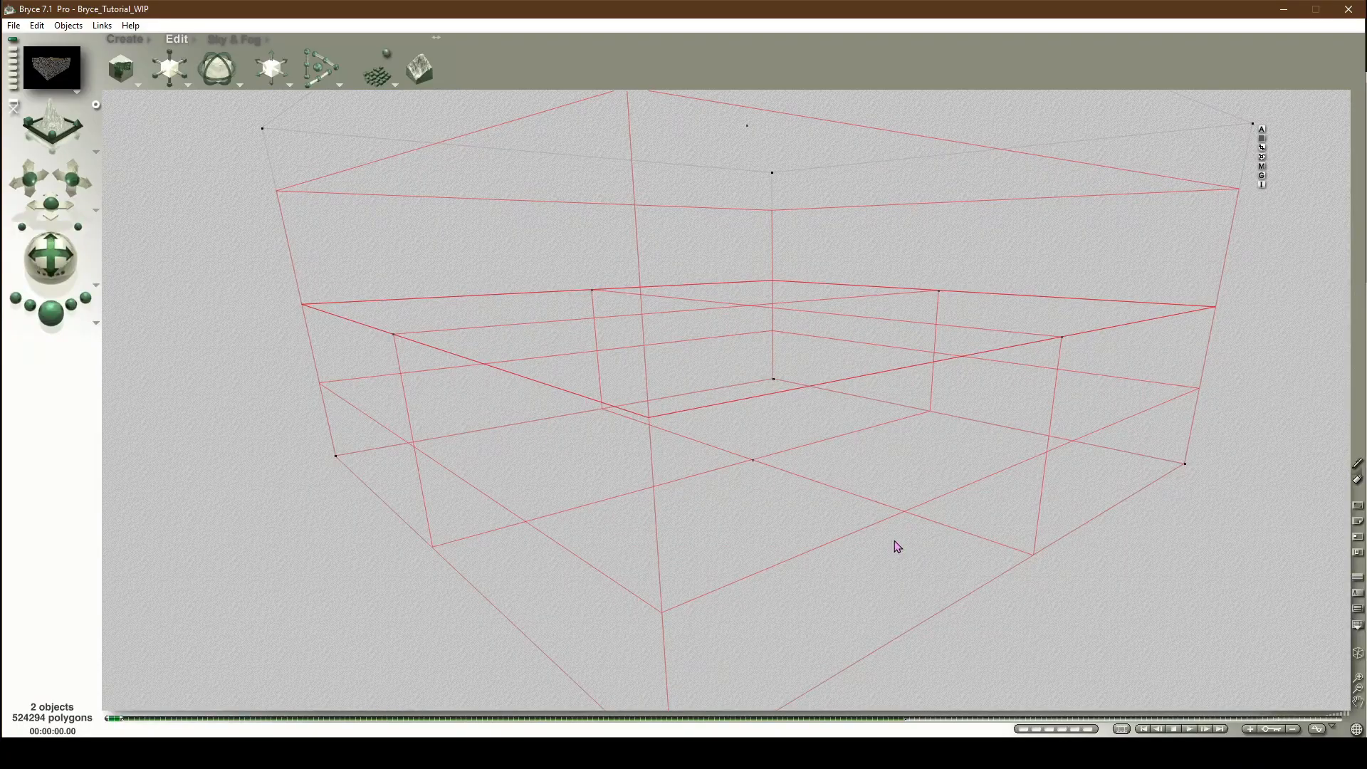
Step: Test-render the textured terrain and cube from a low side angle
drag(51, 257, 79, 262)
click(53, 314)
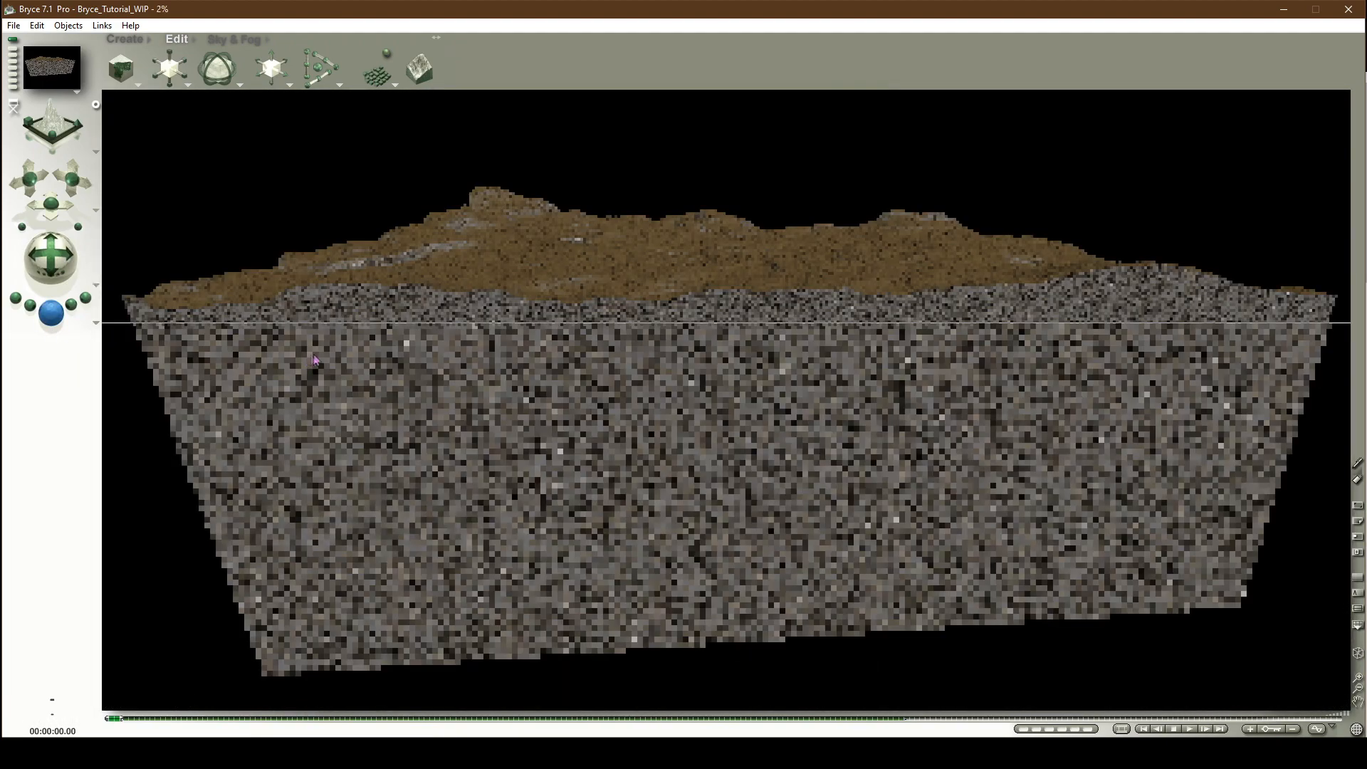
key(Escape)
key(Escape)
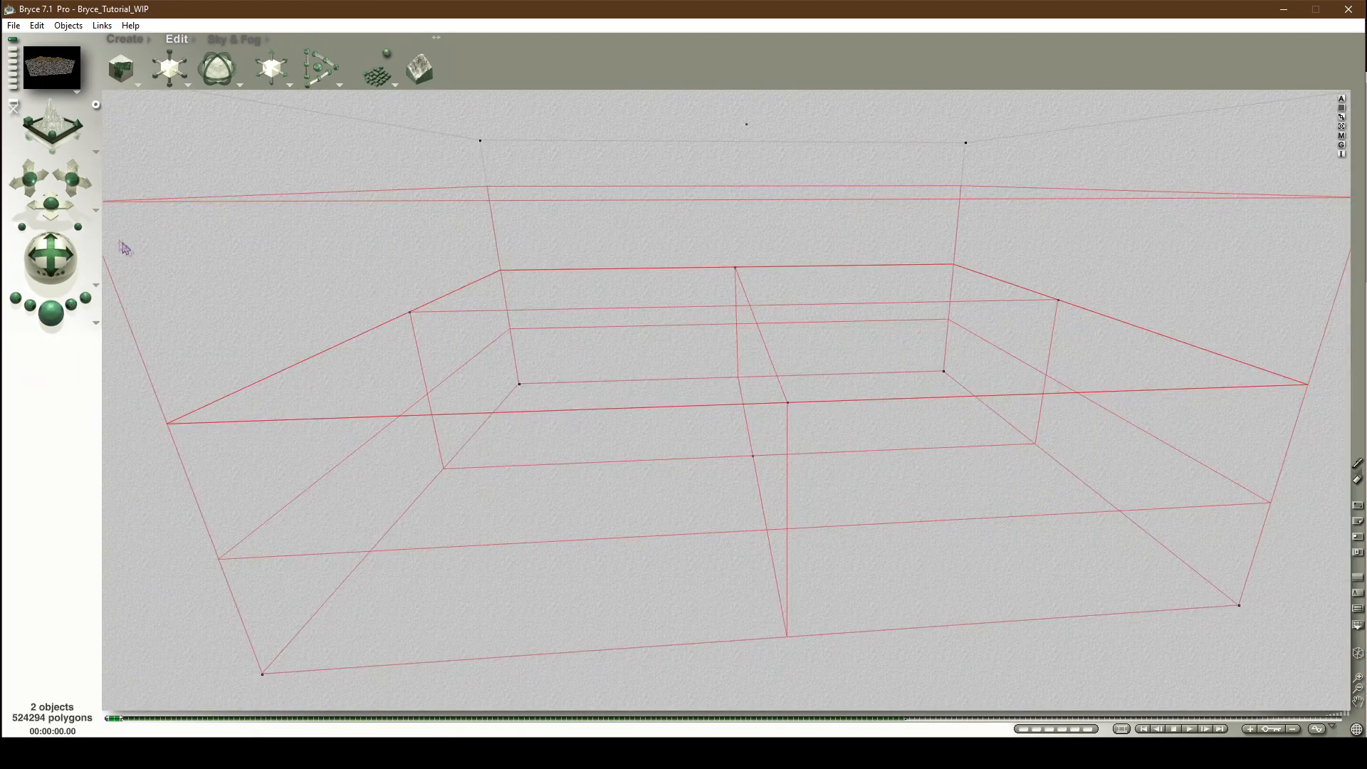
Step: Set the selected terrain and cube to Positive, and group and convert them into a single Boolean mesh
drag(54, 254, 71, 284)
mouse_move(1347, 324)
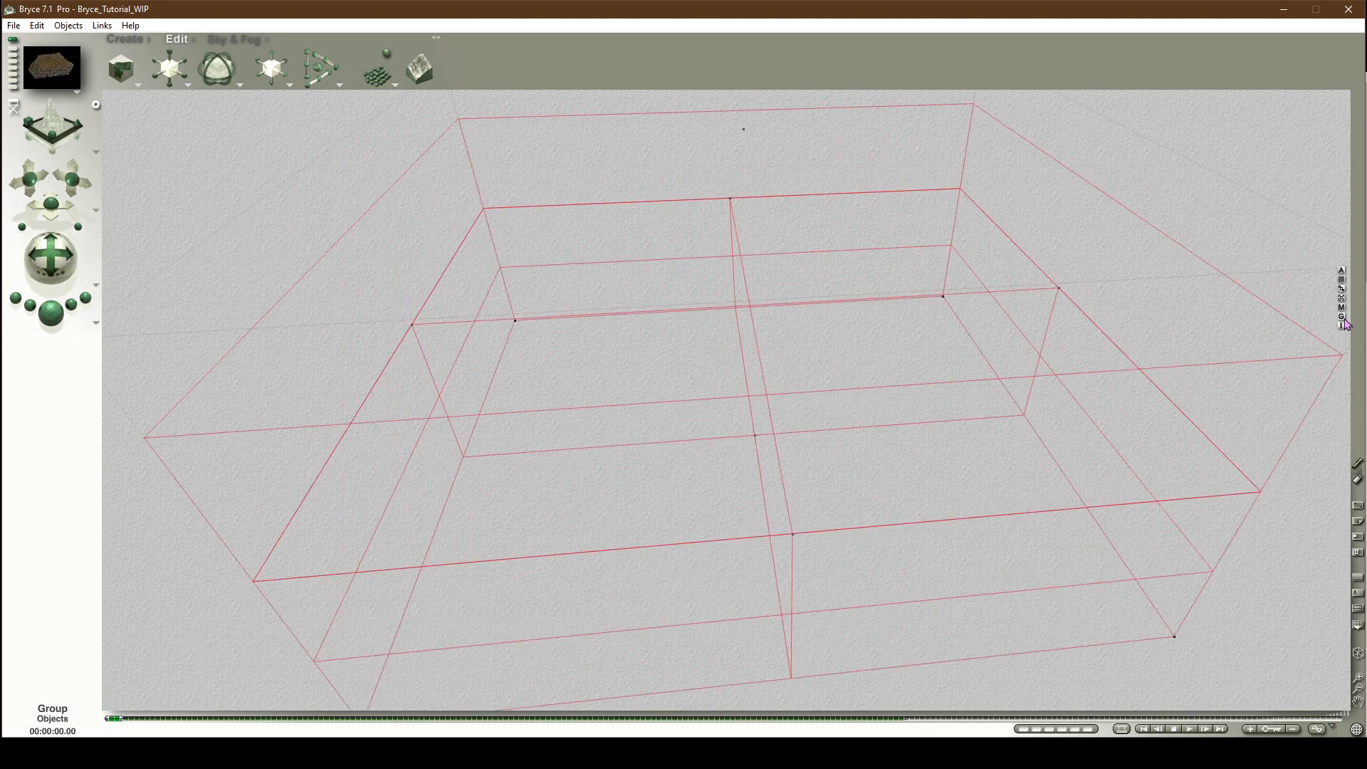
click(1342, 272)
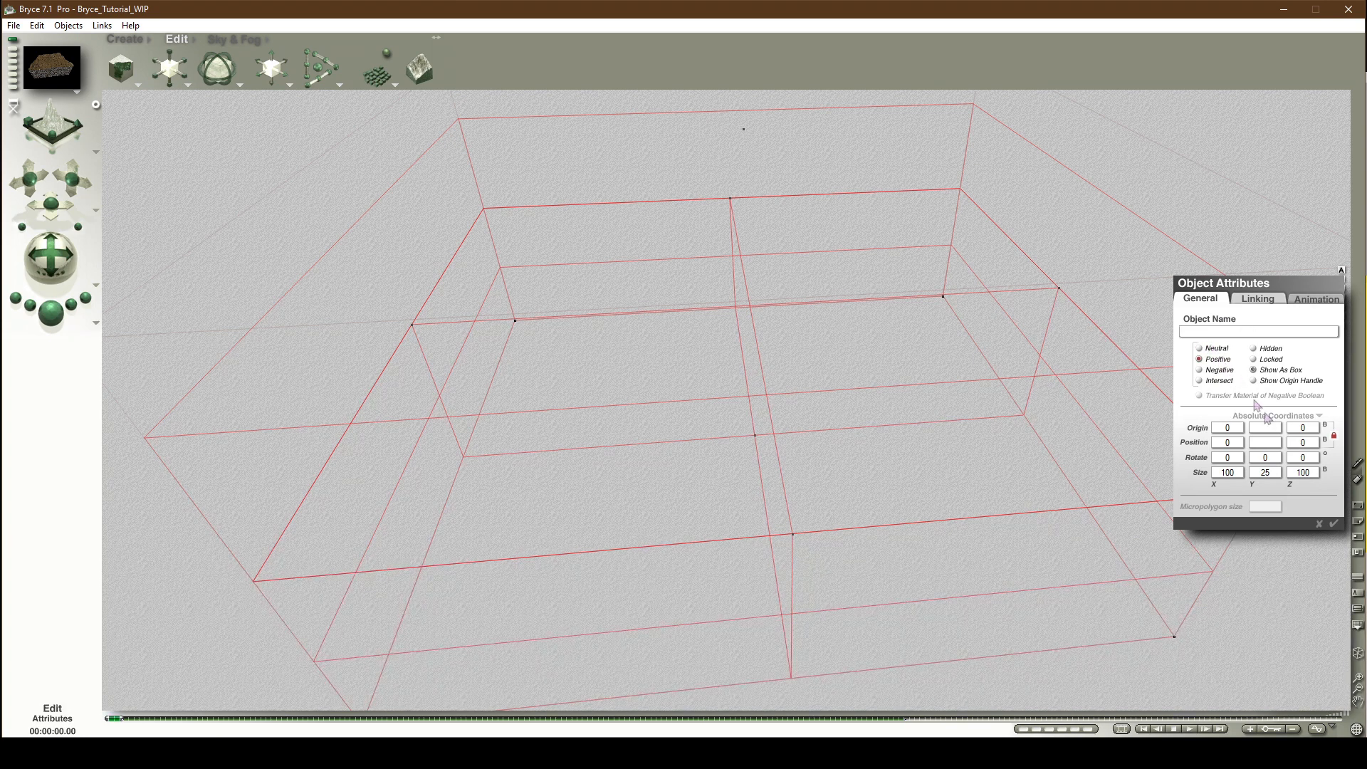
click(1335, 525)
click(1341, 319)
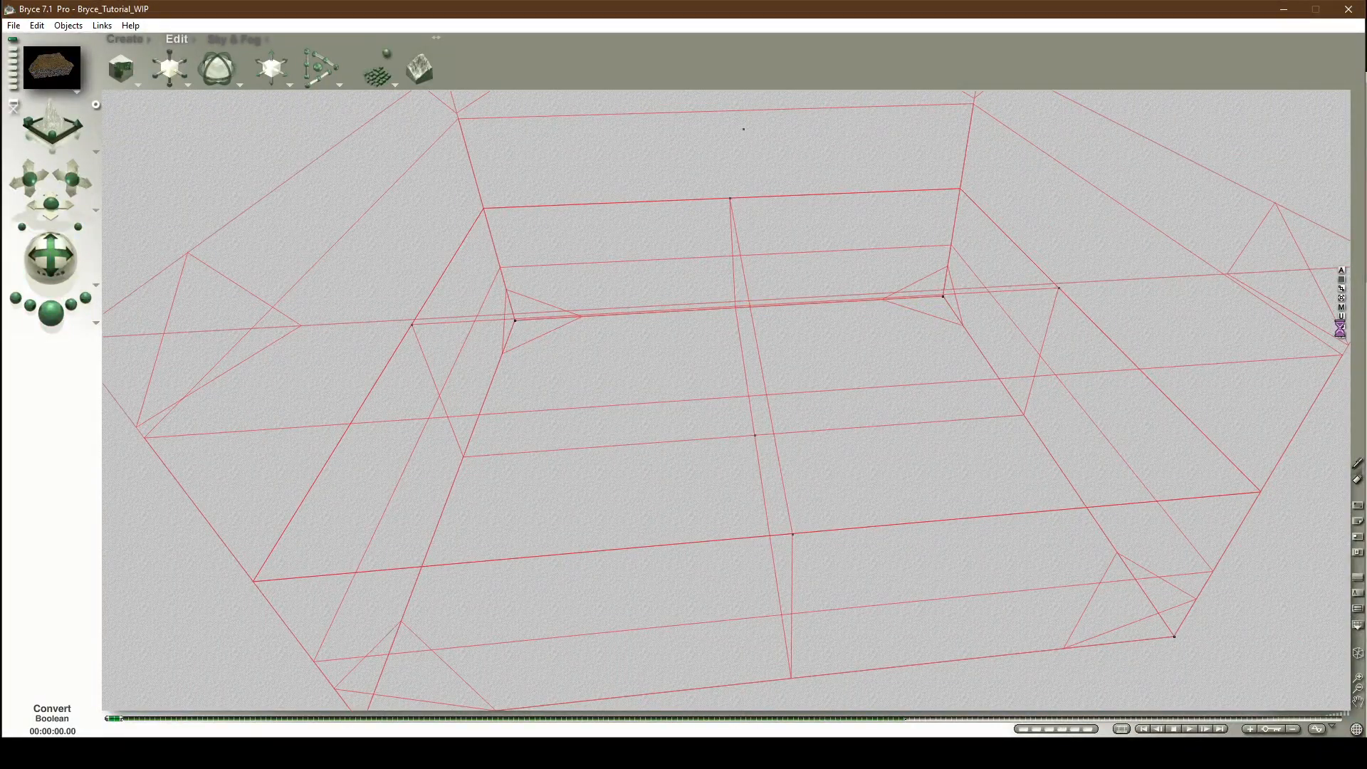
Step: Inspect the converted terrain mesh from several angles and distances with a test render
drag(48, 263, 48, 268)
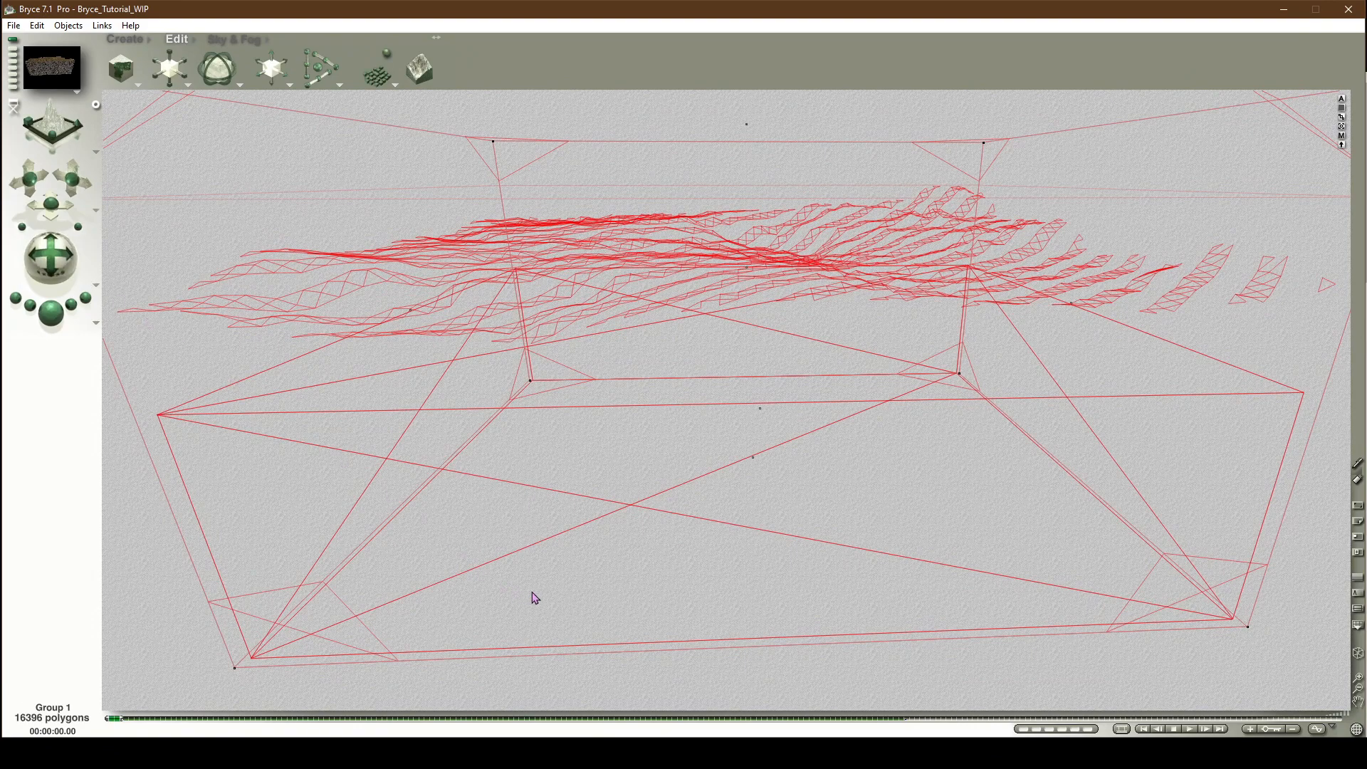
drag(50, 258, 47, 263)
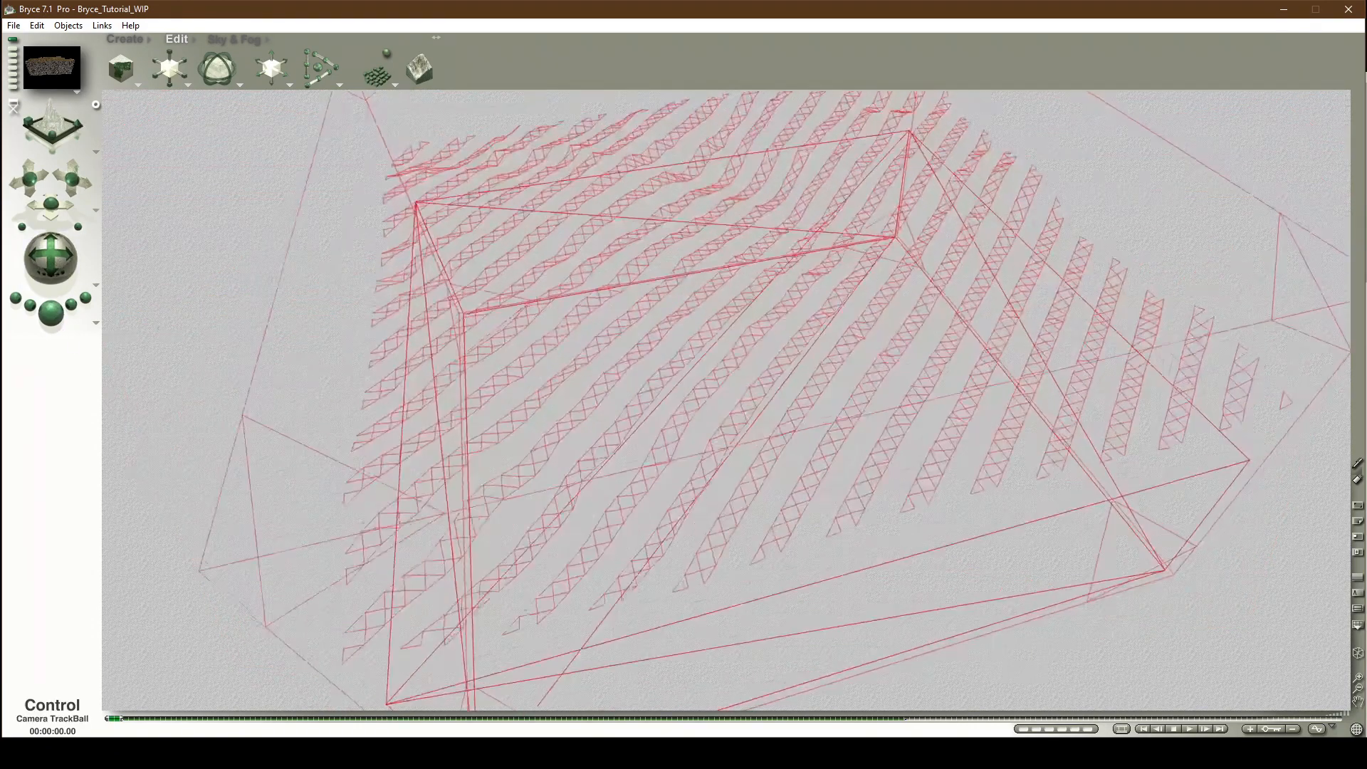
click(60, 315)
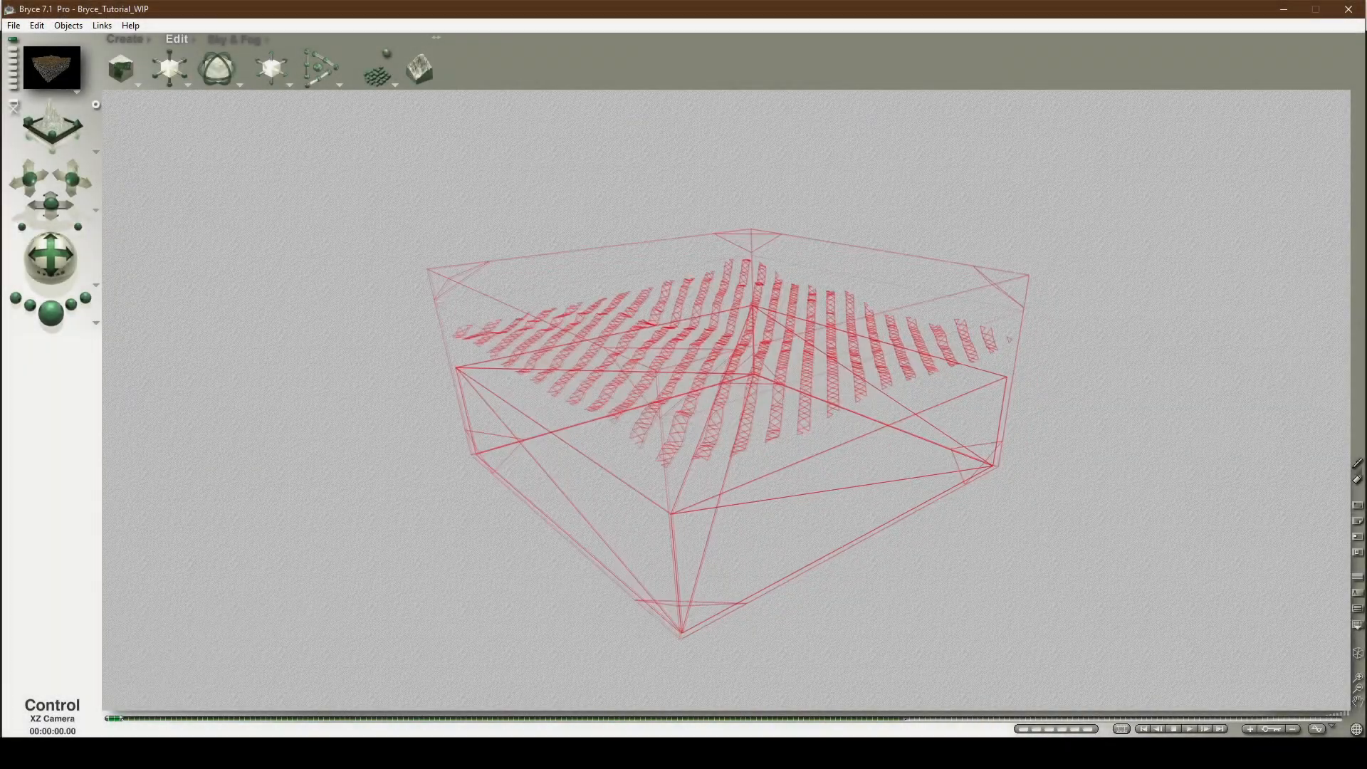
drag(50, 204, 56, 208)
drag(50, 257, 56, 258)
click(319, 471)
click(666, 396)
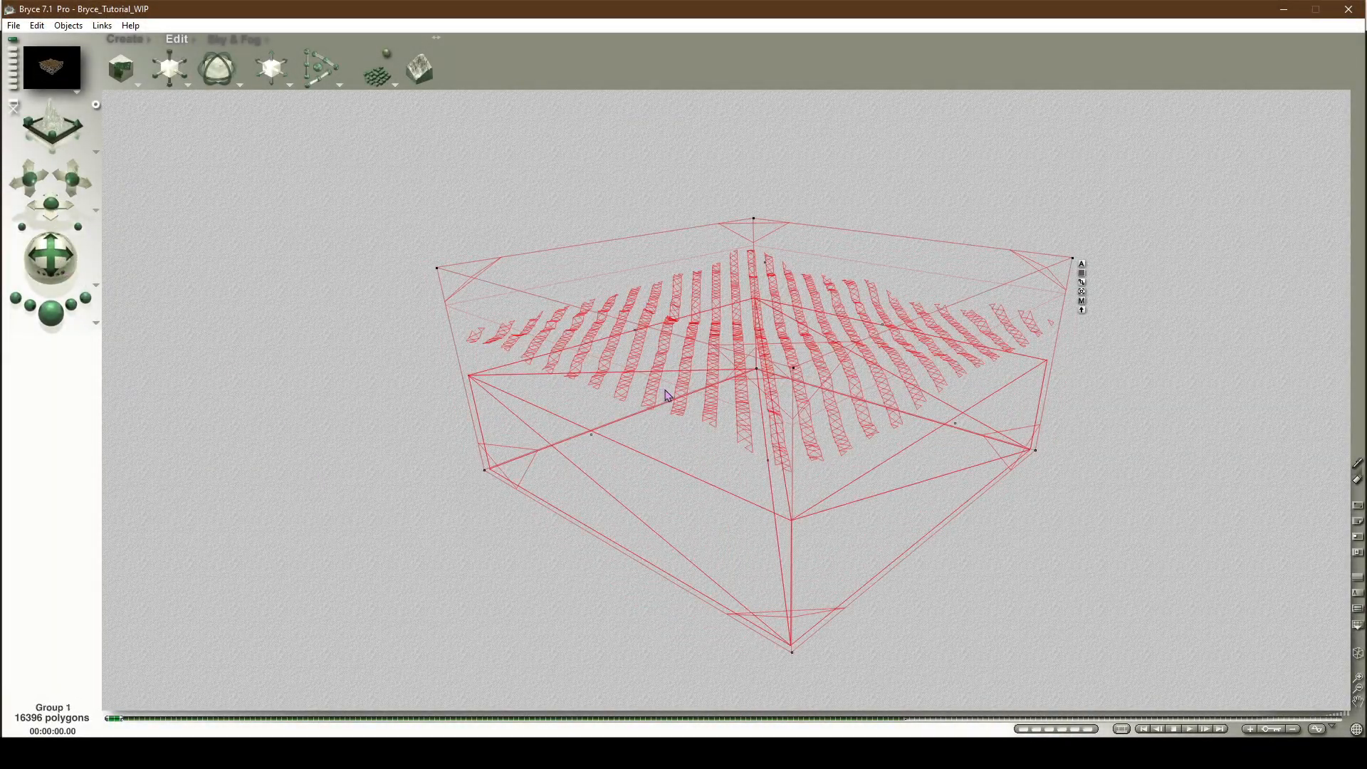
Step: Set the converted mesh group to Positive in its object attributes and align it to ground level
click(1082, 264)
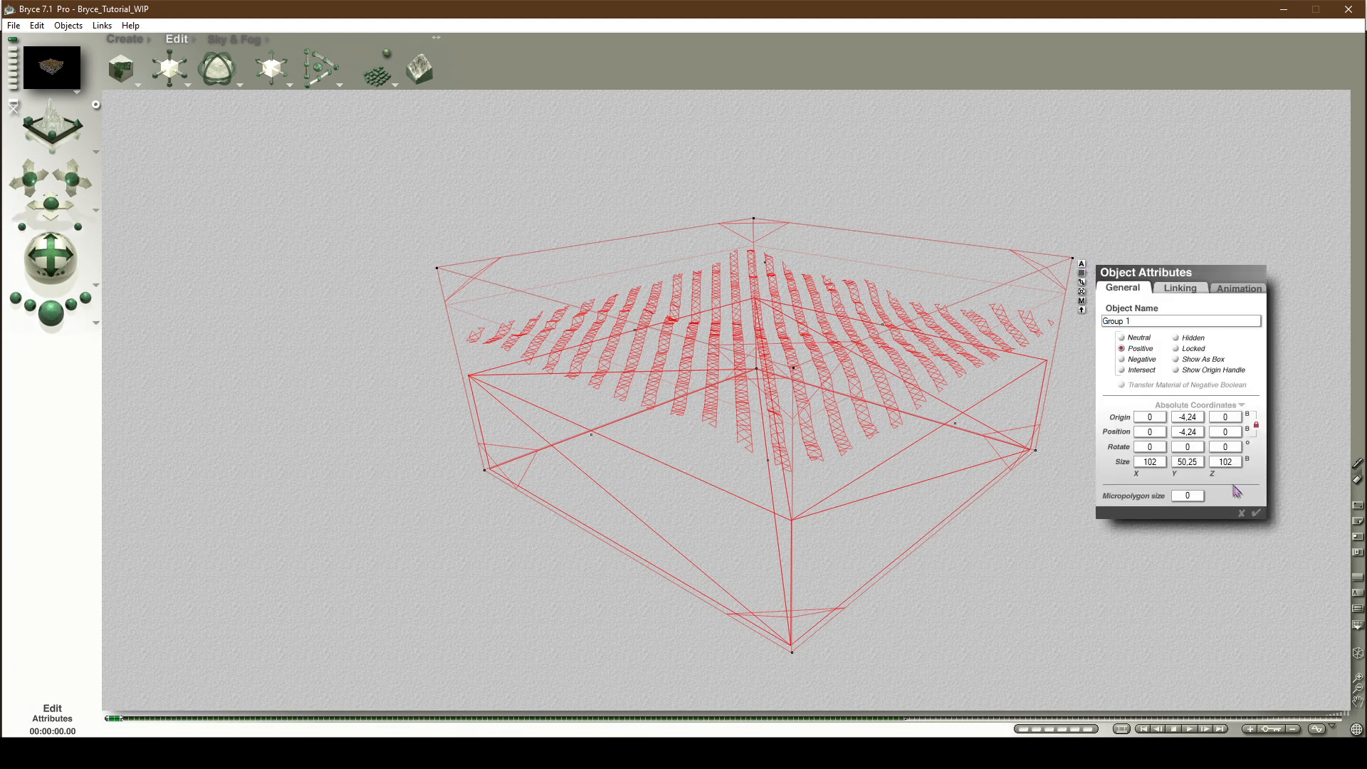
click(1258, 515)
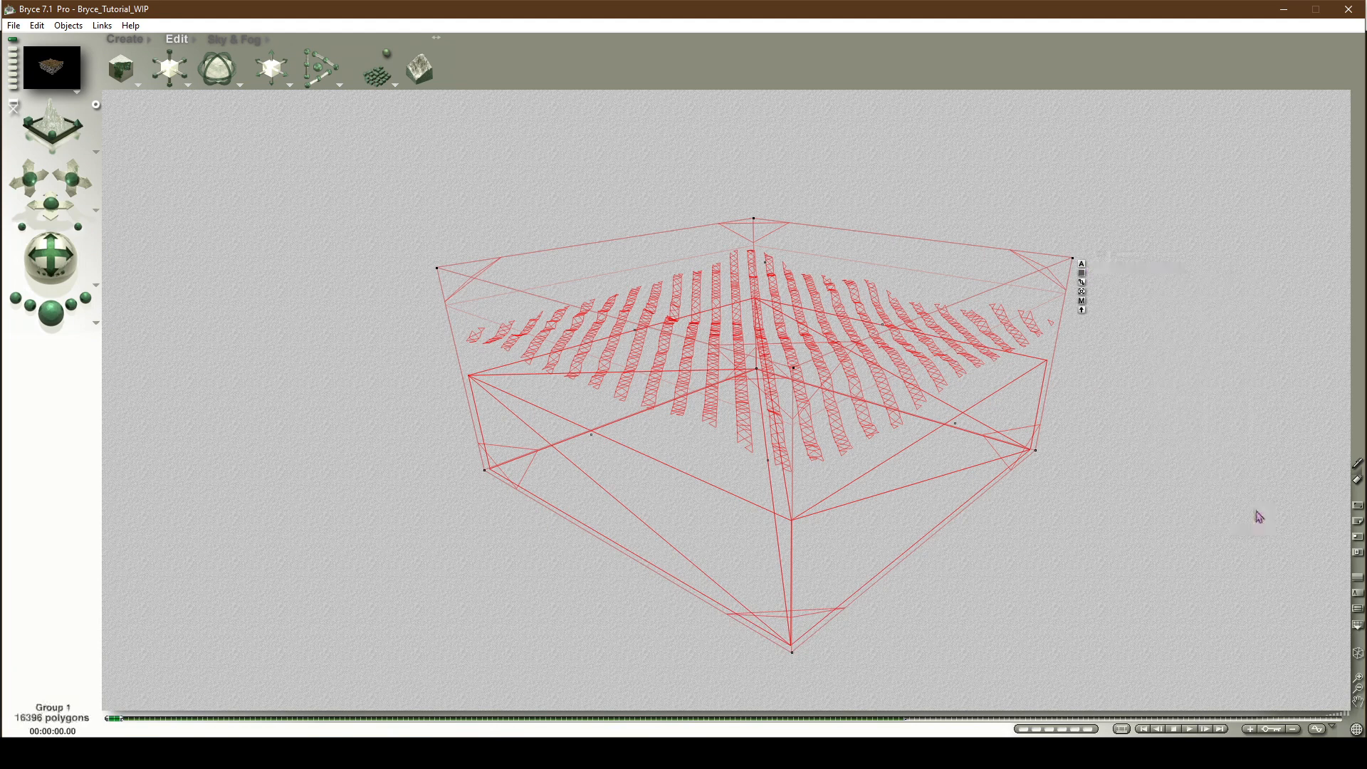
click(1083, 311)
mouse_move(72, 178)
mouse_down()
mouse_move(84, 143)
mouse_move(69, 181)
mouse_up()
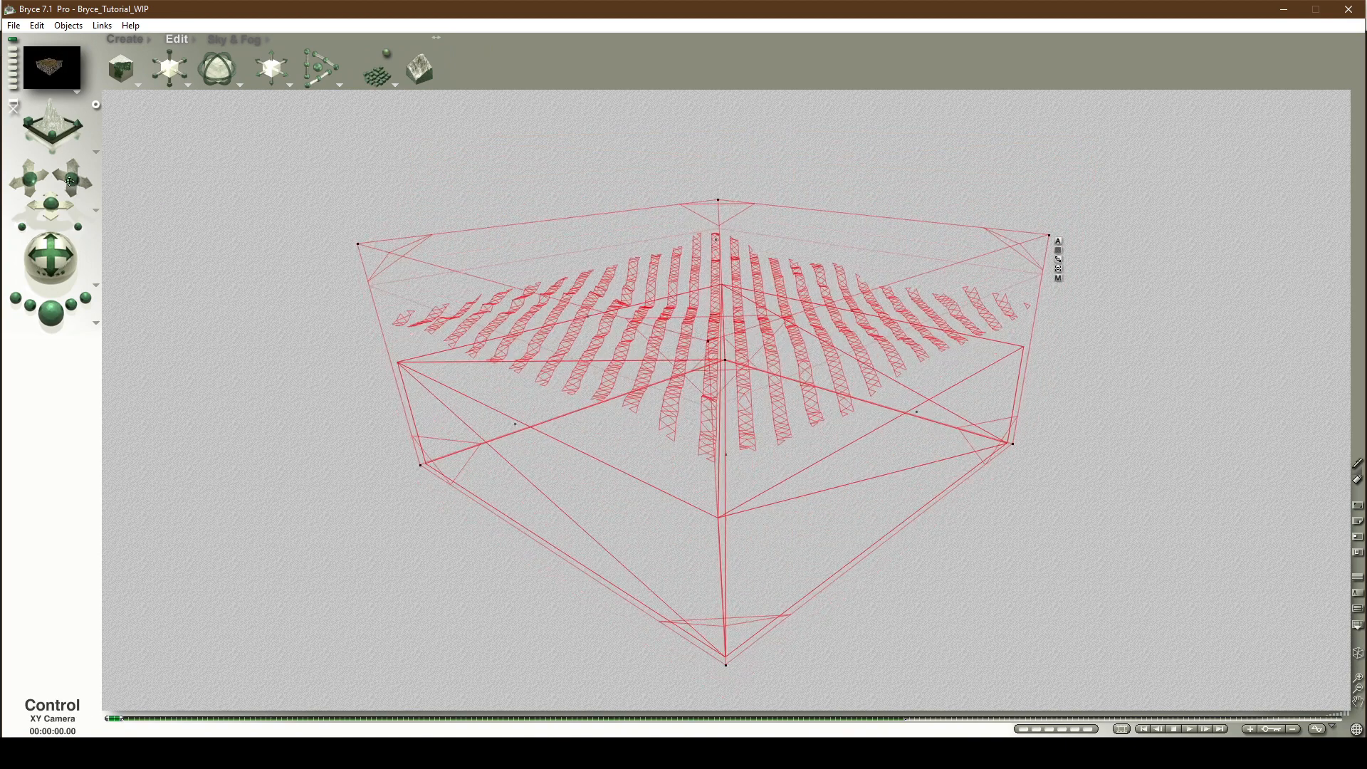
drag(51, 257, 55, 234)
Step: Create a symmetrical lattice, set its Z position to 0 to centre it in the scene, and align it to ground level
click(125, 39)
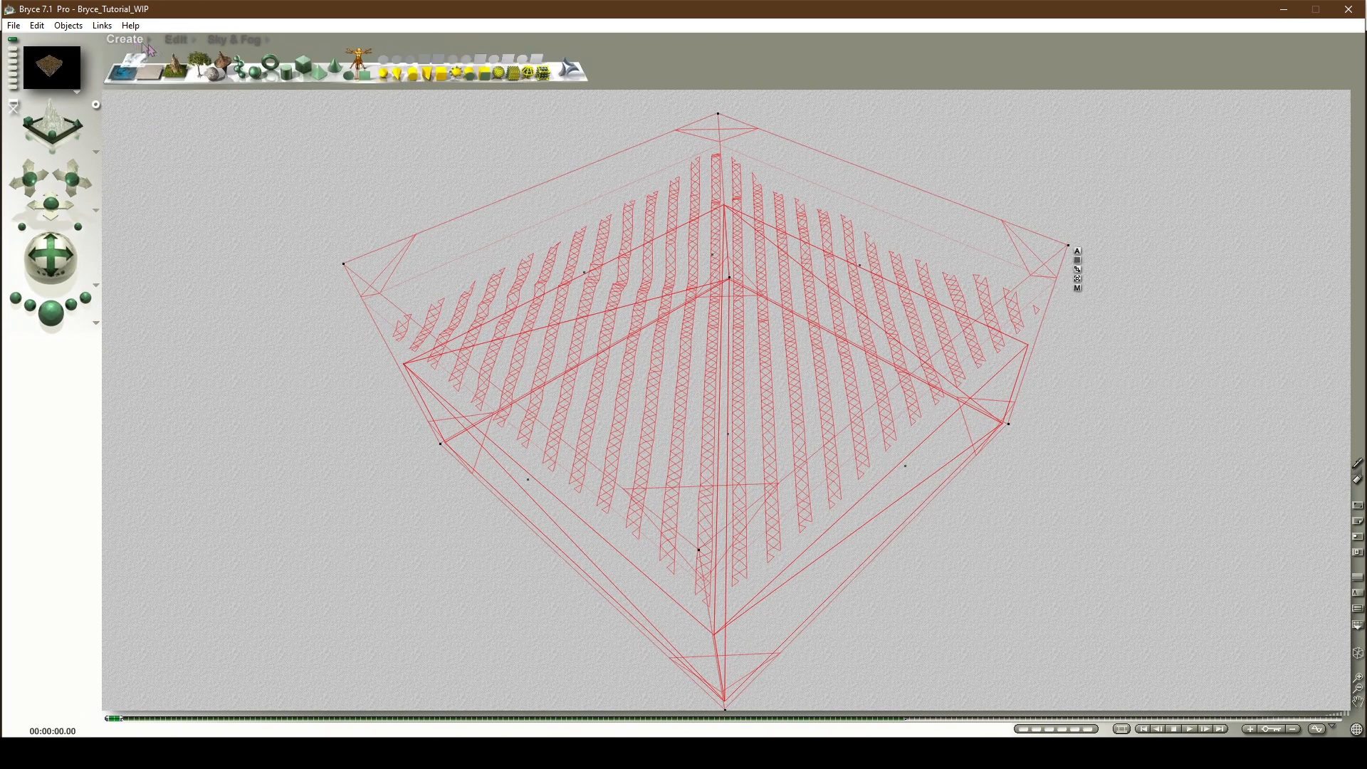
click(221, 62)
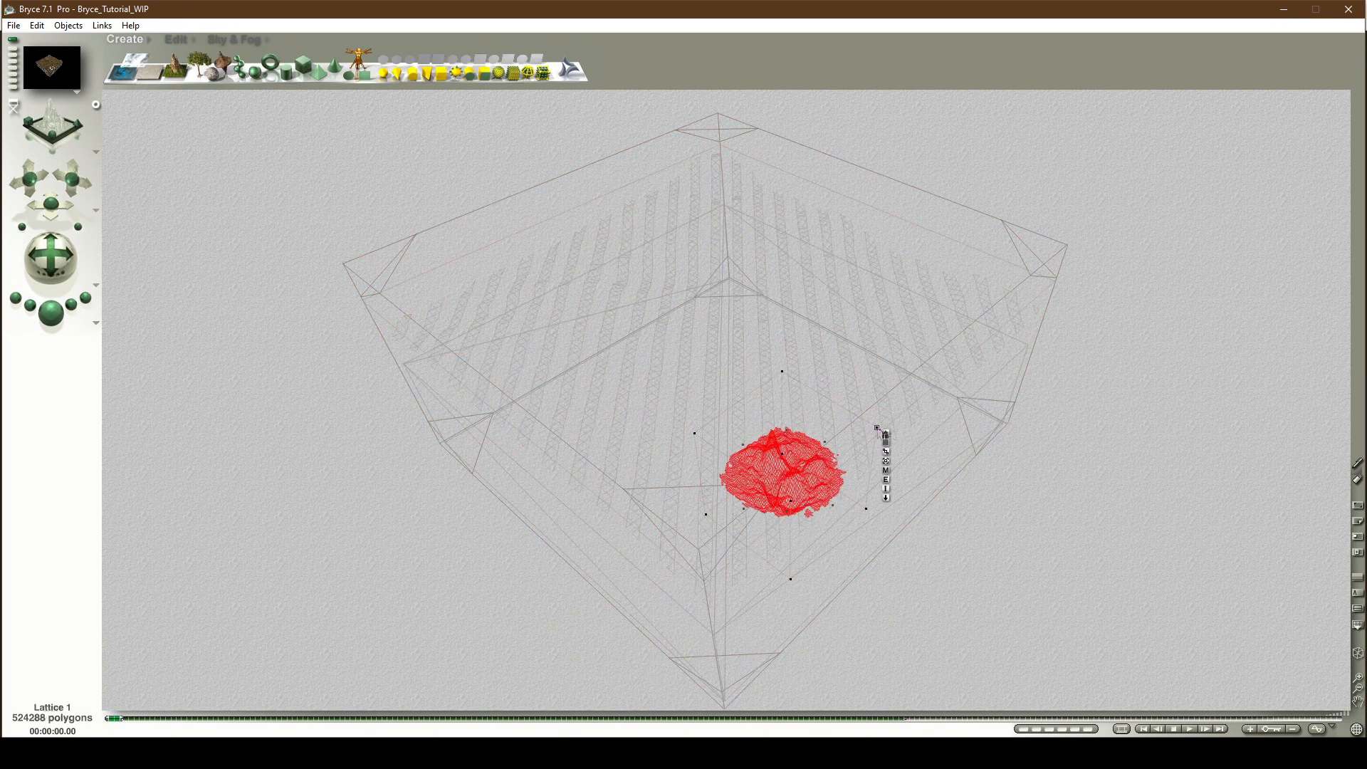
click(886, 433)
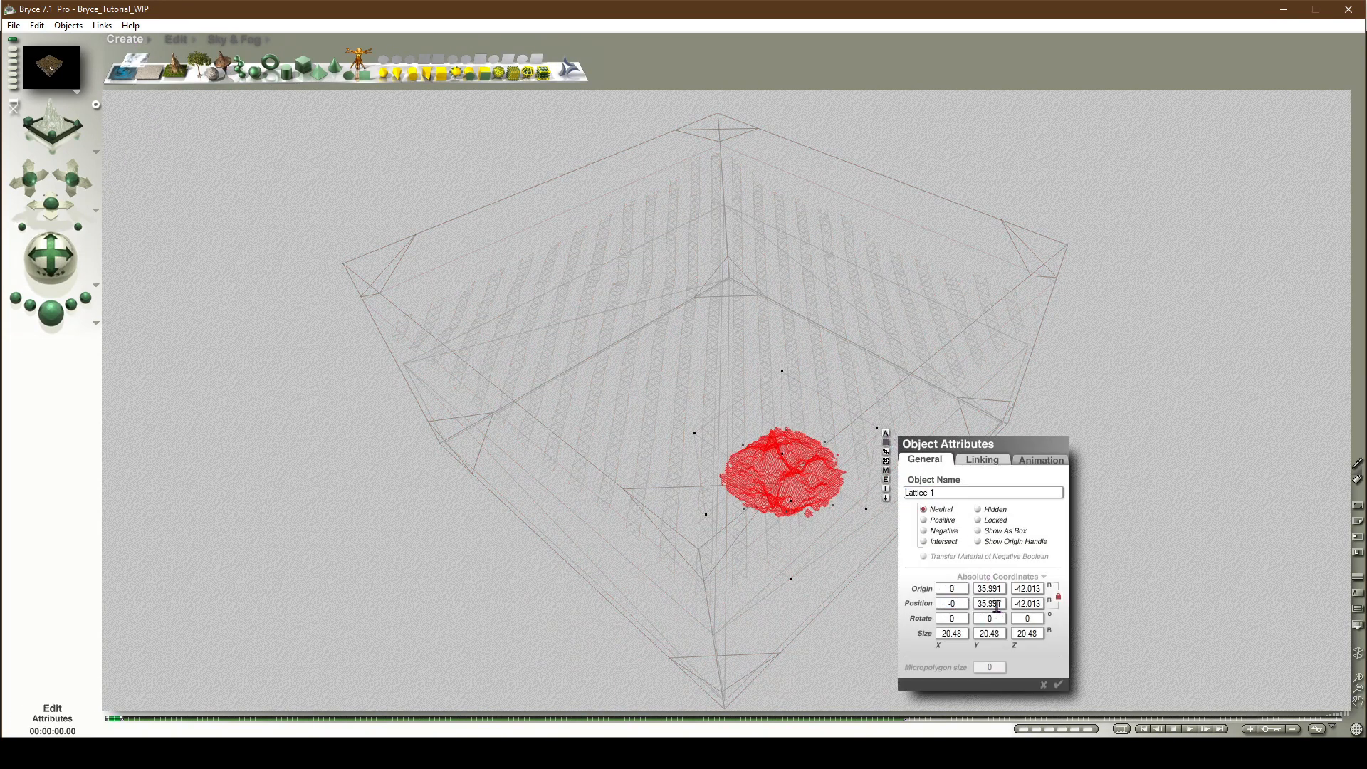
double_click(1036, 604)
text(0)
click(1059, 686)
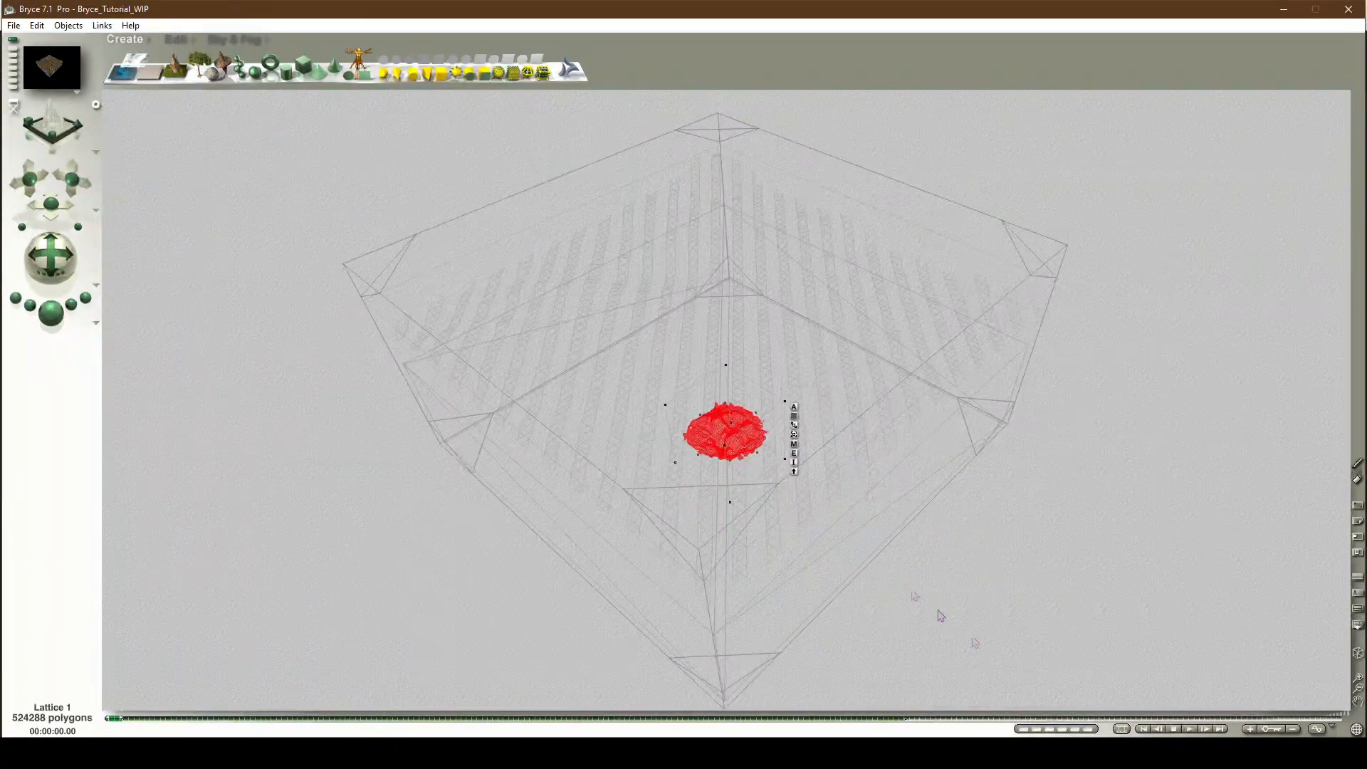
click(794, 473)
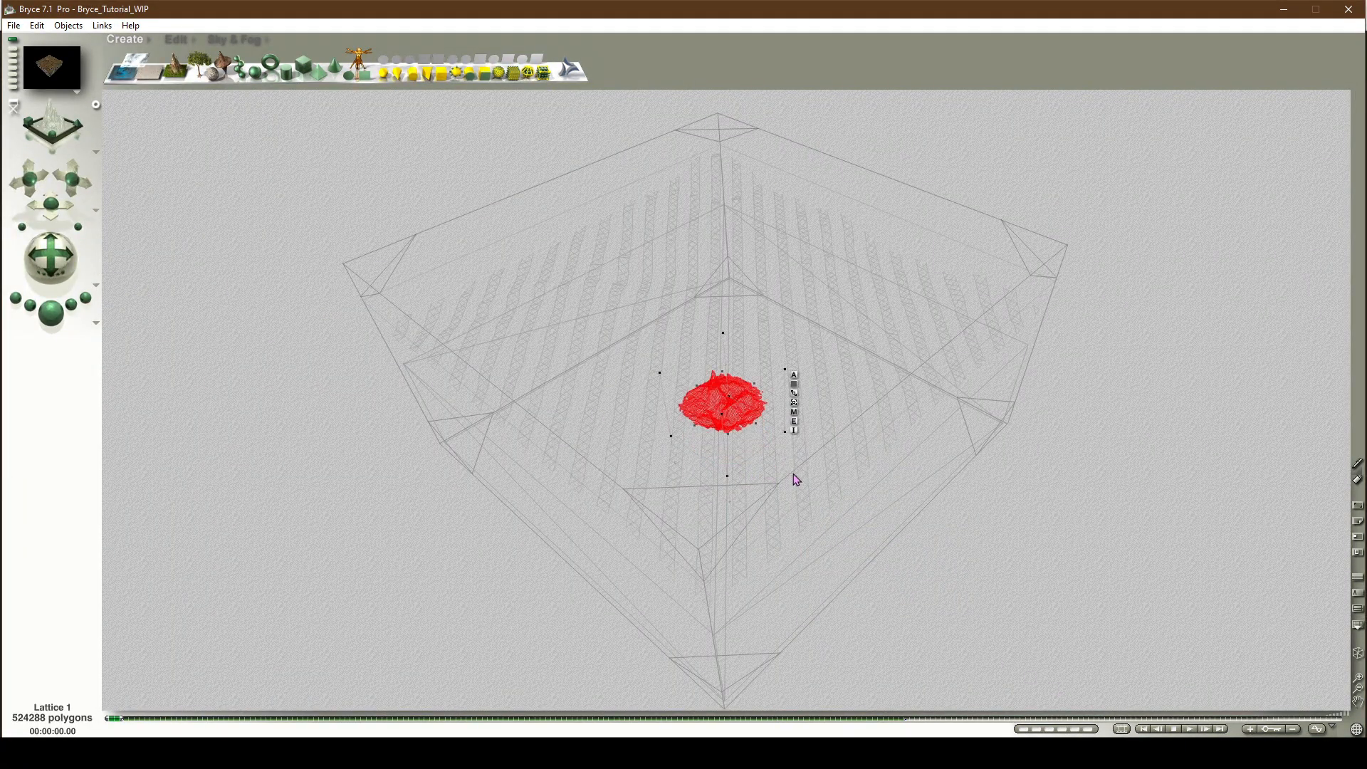
Step: Review the lattice's heightmap in the Terrain Editor and raise the lattice until it cuts through the terrain surface
drag(55, 256, 99, 196)
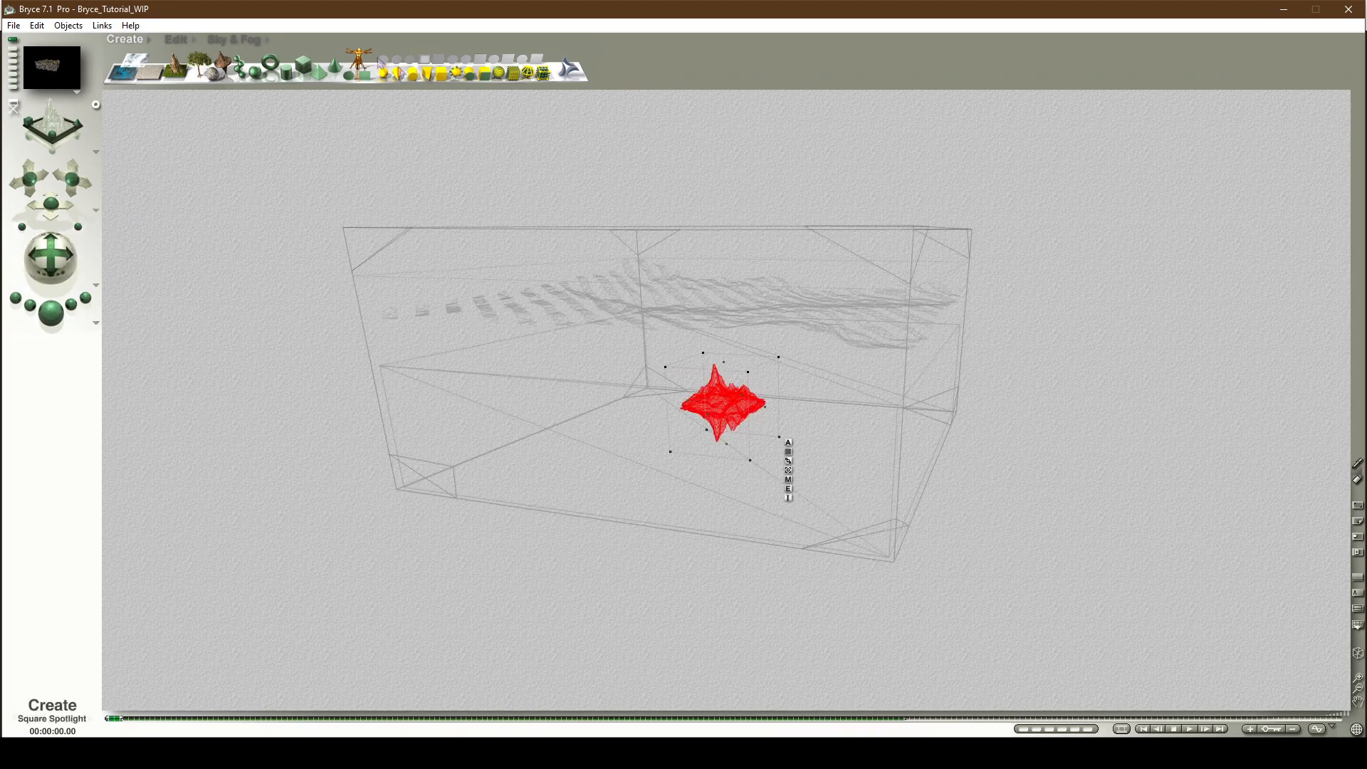
click(174, 39)
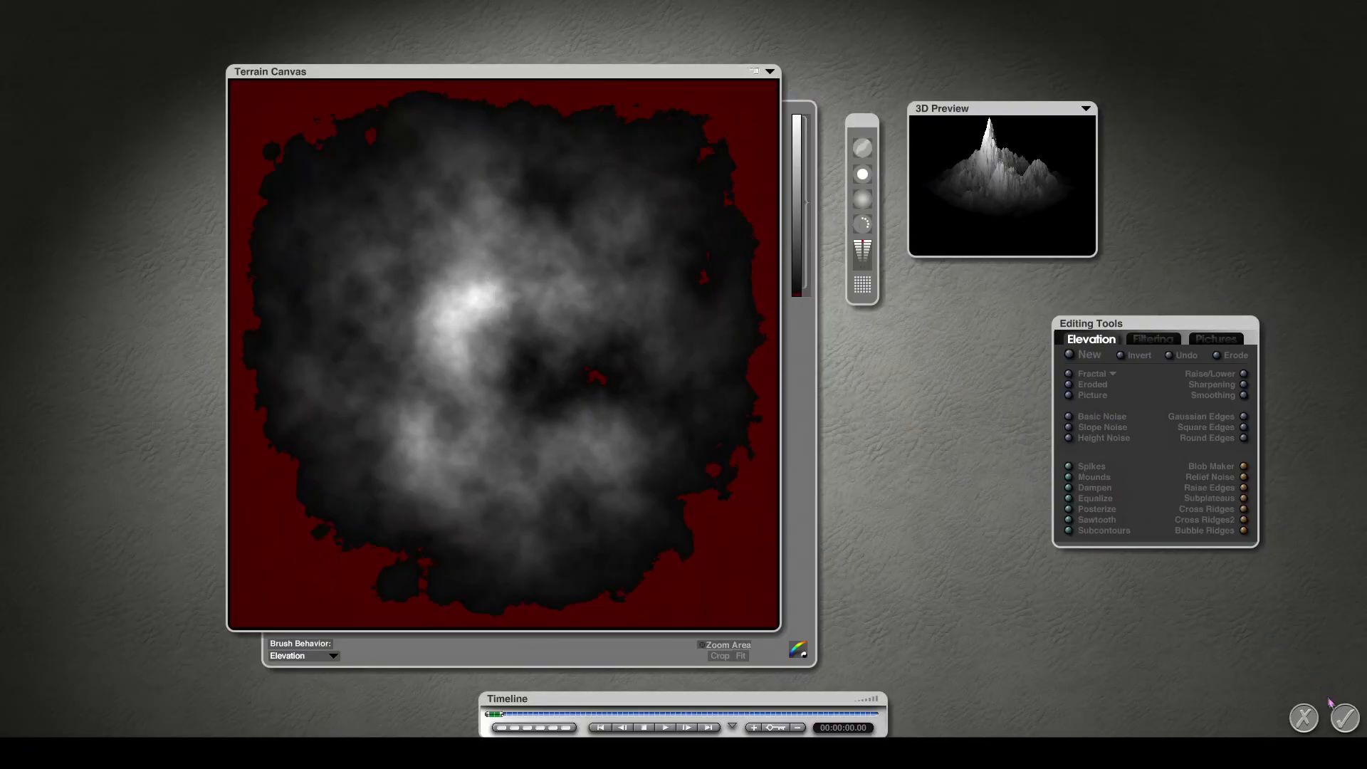
click(1343, 716)
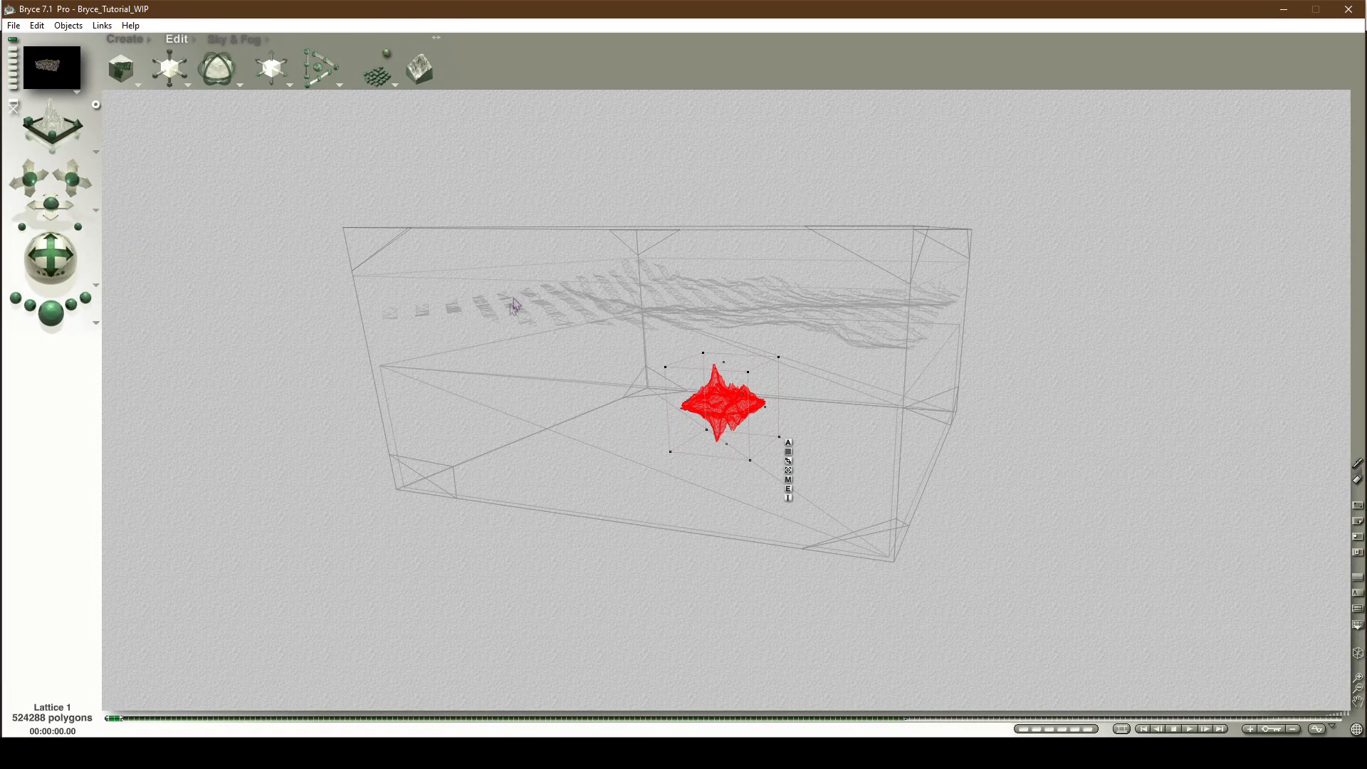
drag(75, 184, 81, 175)
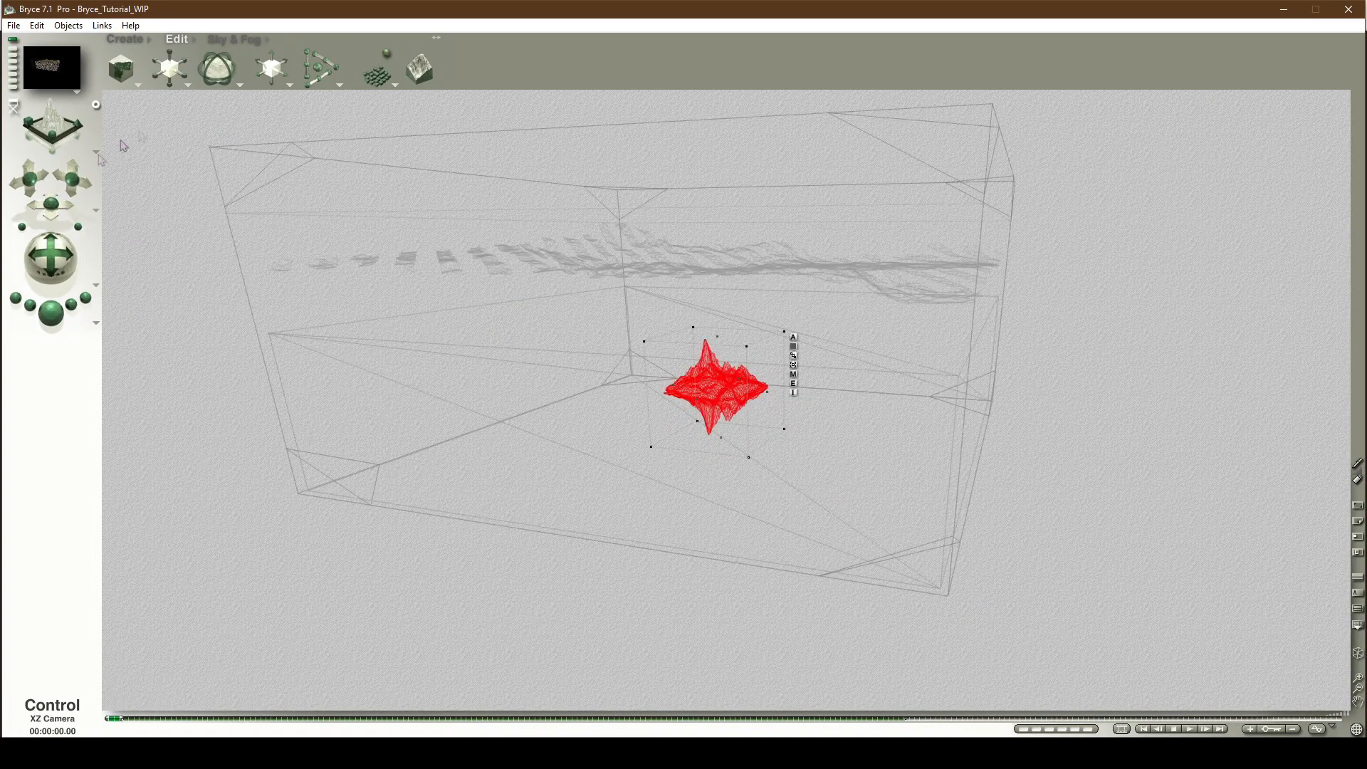
drag(272, 57, 278, 25)
mouse_move(51, 255)
mouse_down()
mouse_move(65, 285)
mouse_move(57, 255)
mouse_up()
drag(272, 62, 271, 74)
Step: Make the lattice Negative with Transfer Material of Negative Boolean, group it with the terrain mesh, and test-render the cut
click(784, 316)
click(844, 415)
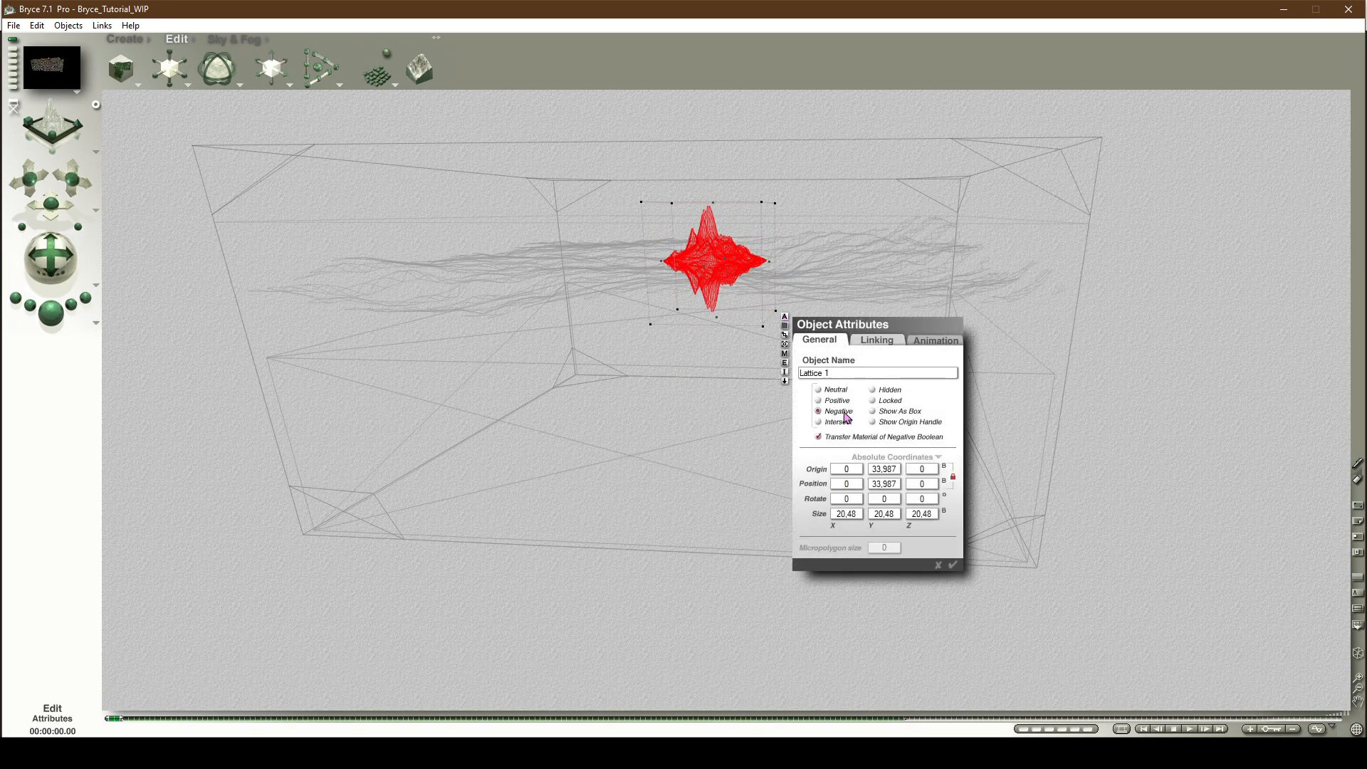
click(953, 565)
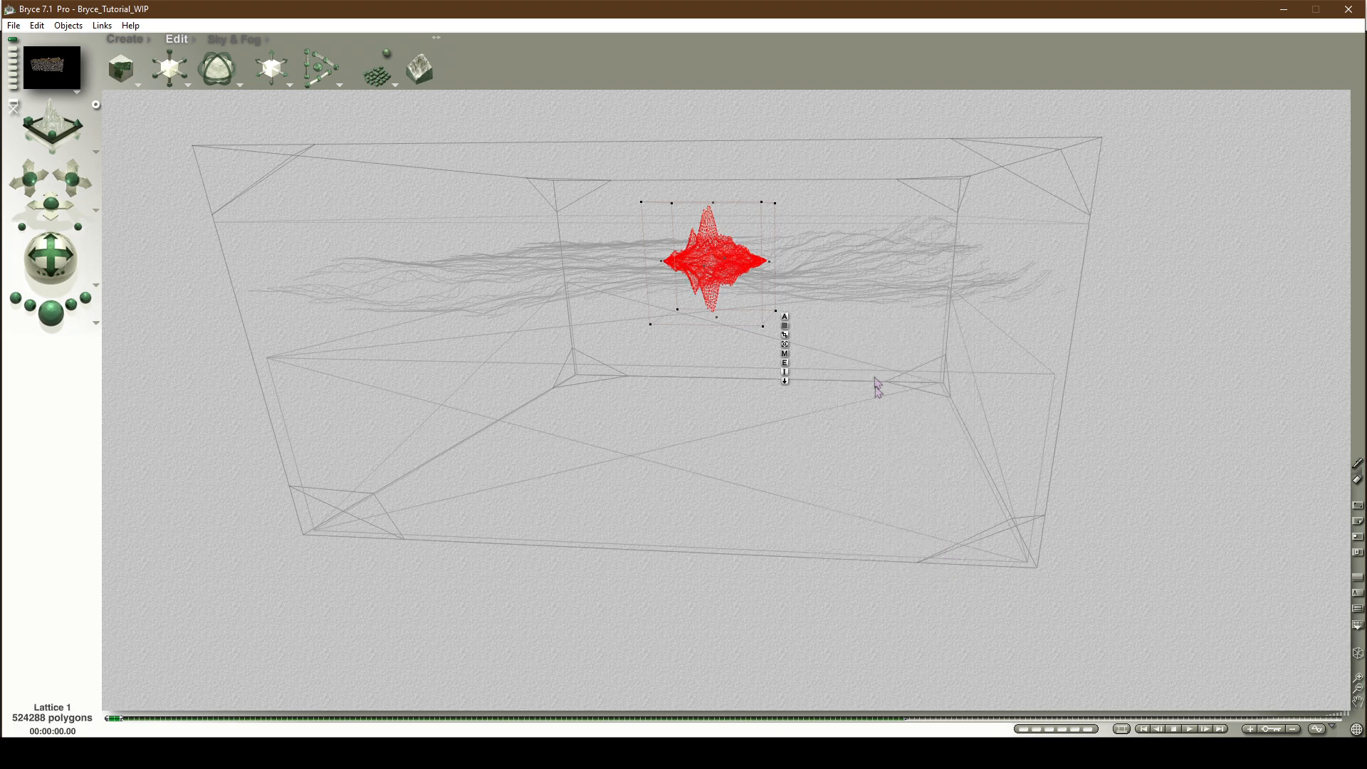
ctrl+shift+click(870, 306)
click(875, 317)
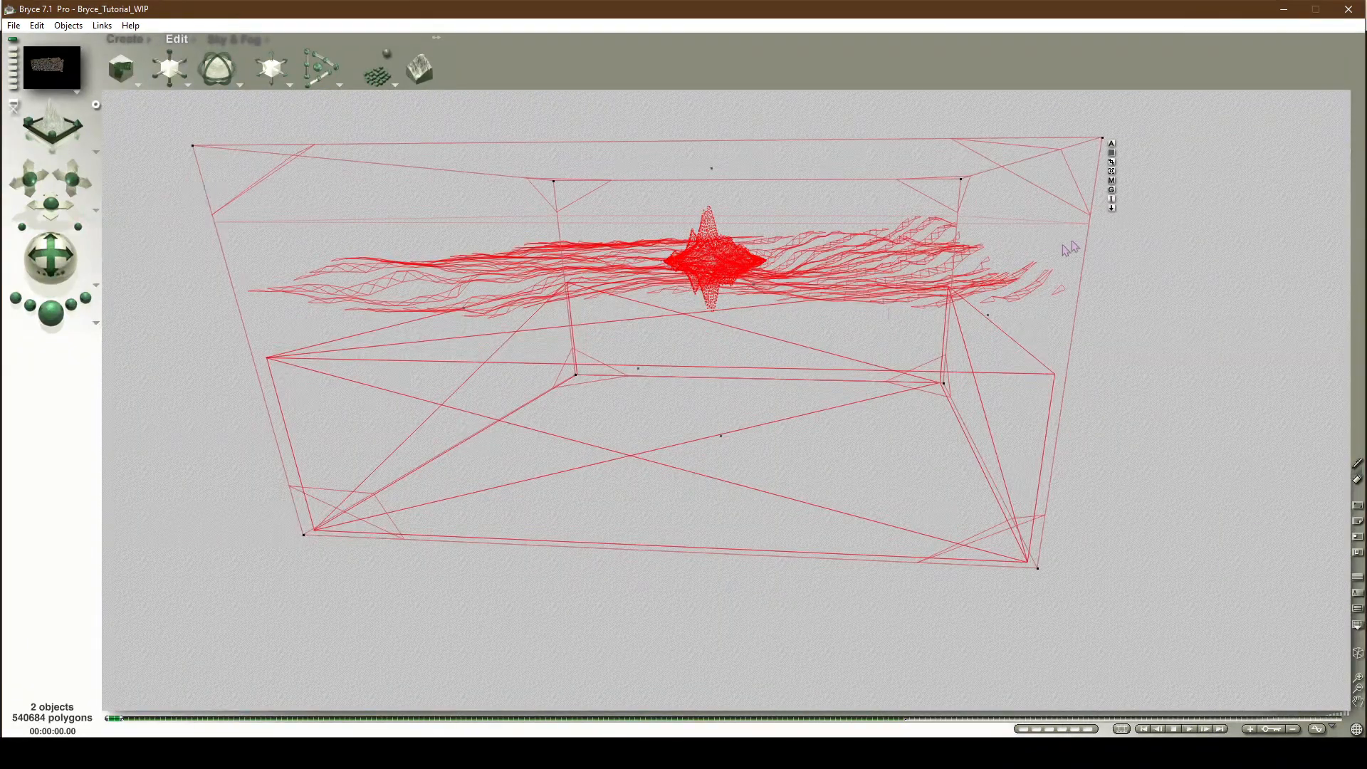
click(1111, 190)
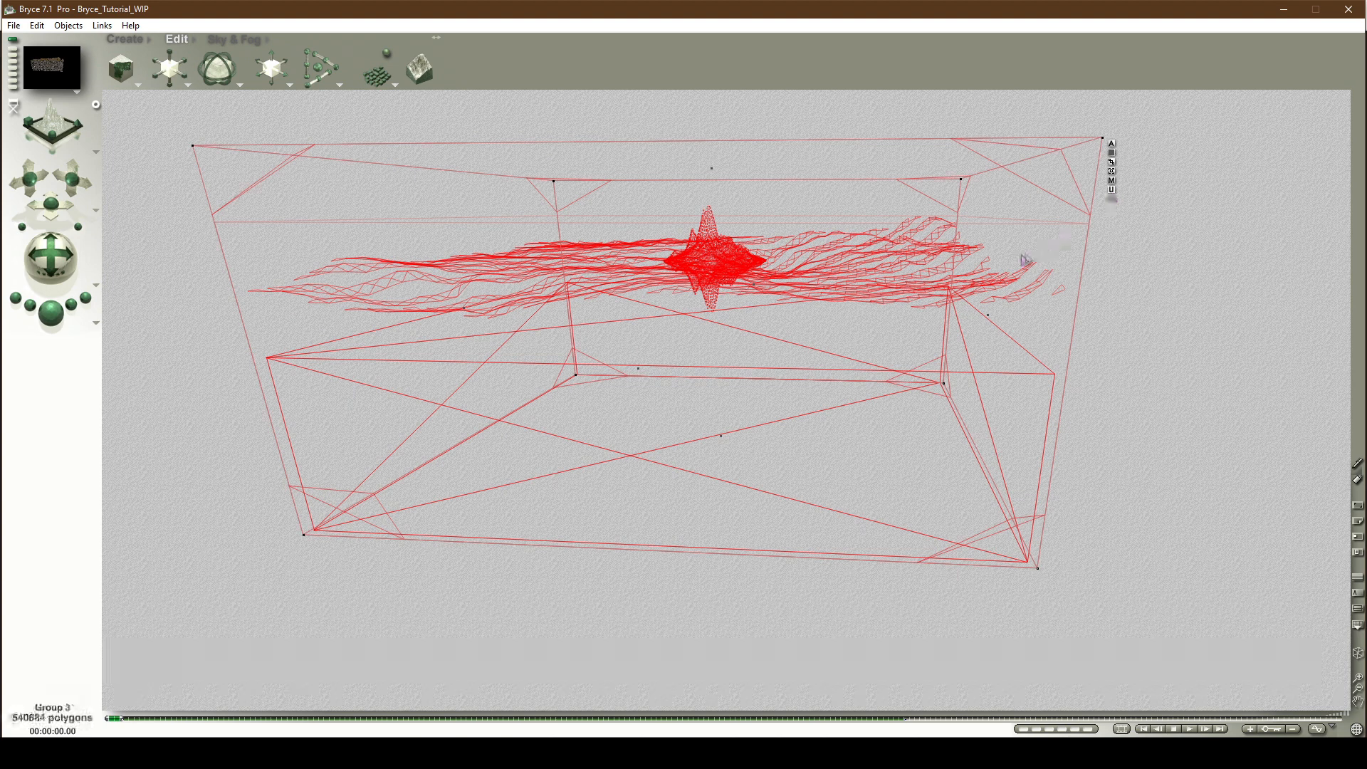
click(57, 315)
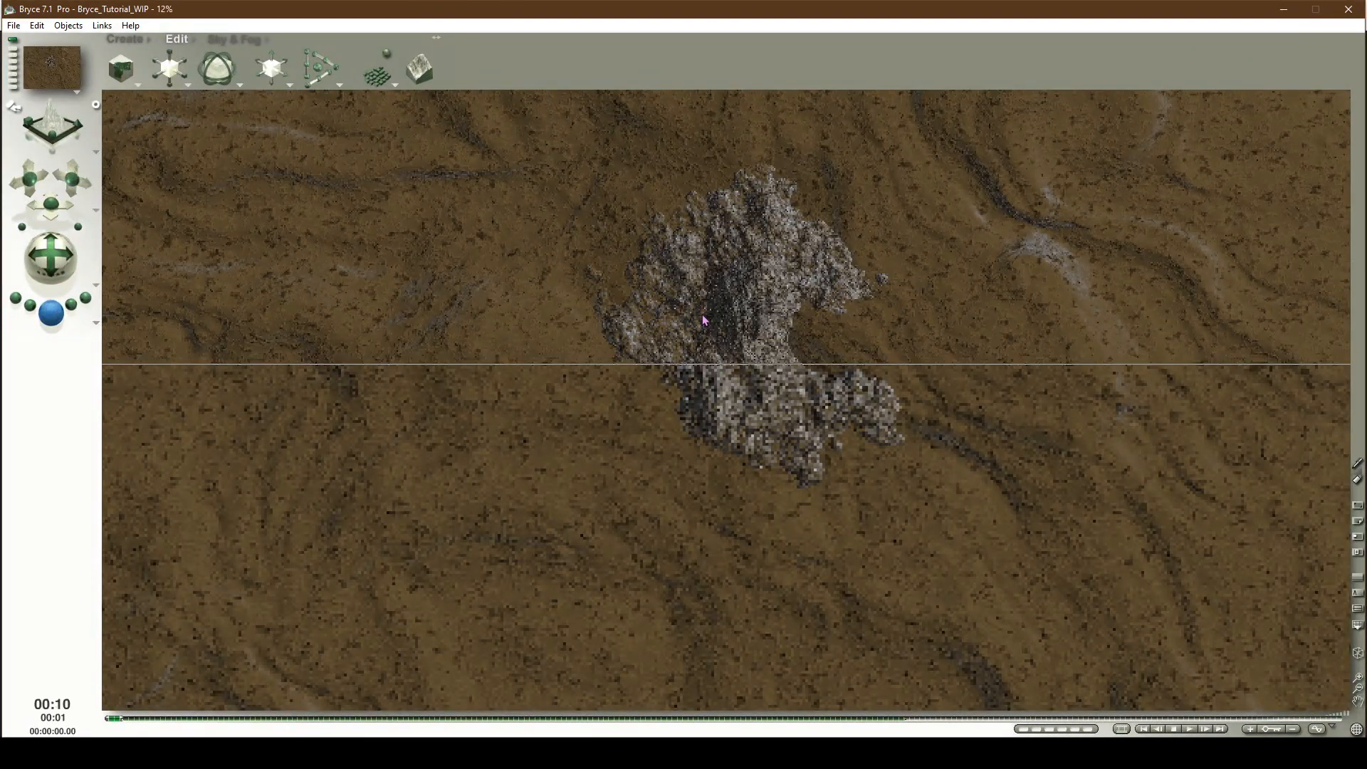
Step: Select Terrain 2 in the middle of the scene, enlarge it and adjust its position
click(803, 461)
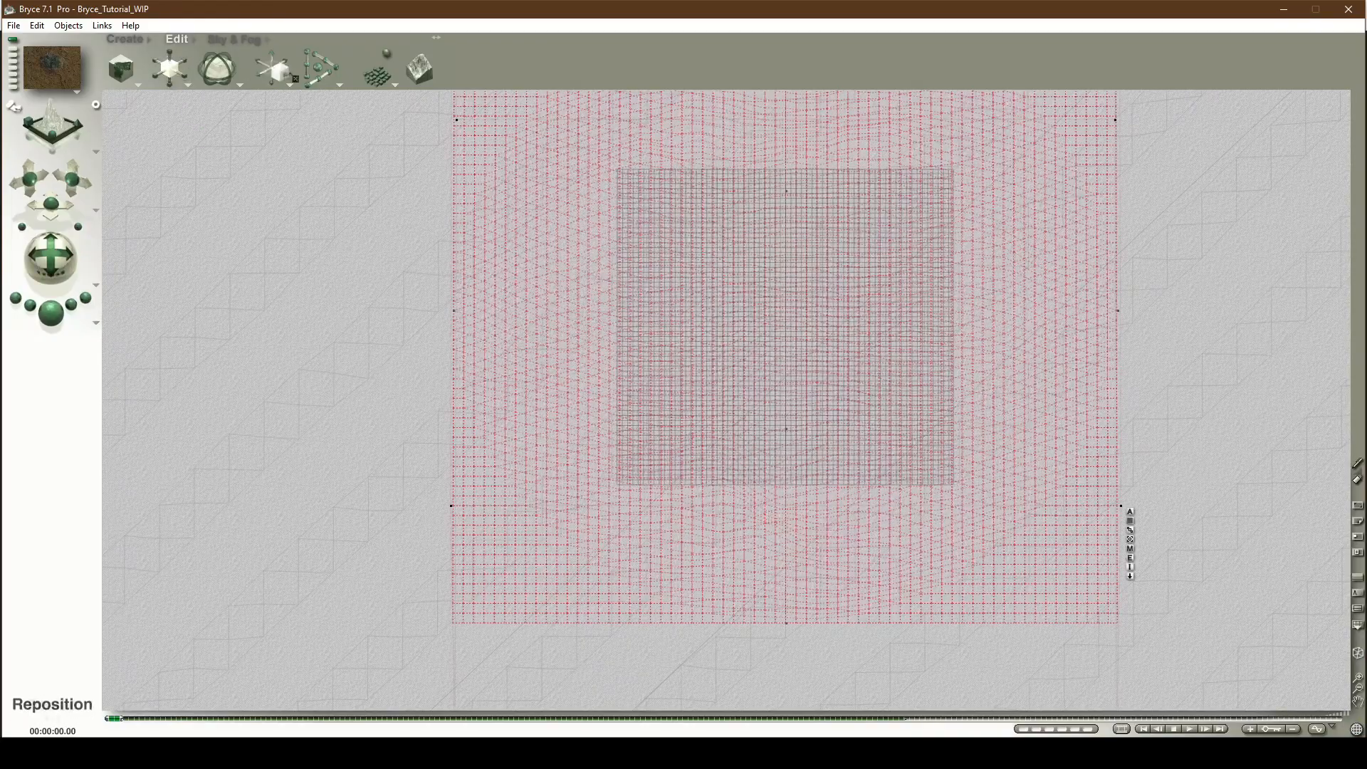
click(716, 305)
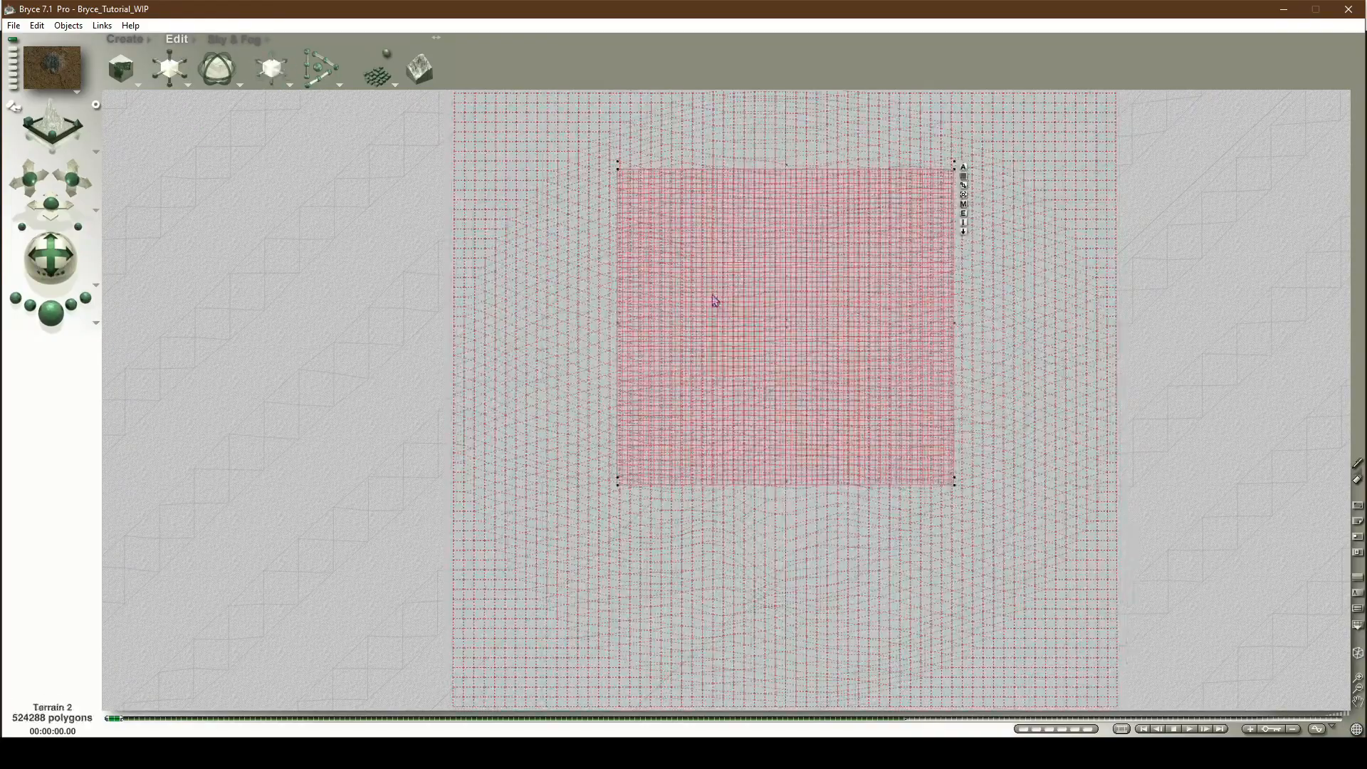
drag(174, 70, 187, 66)
drag(270, 69, 279, 64)
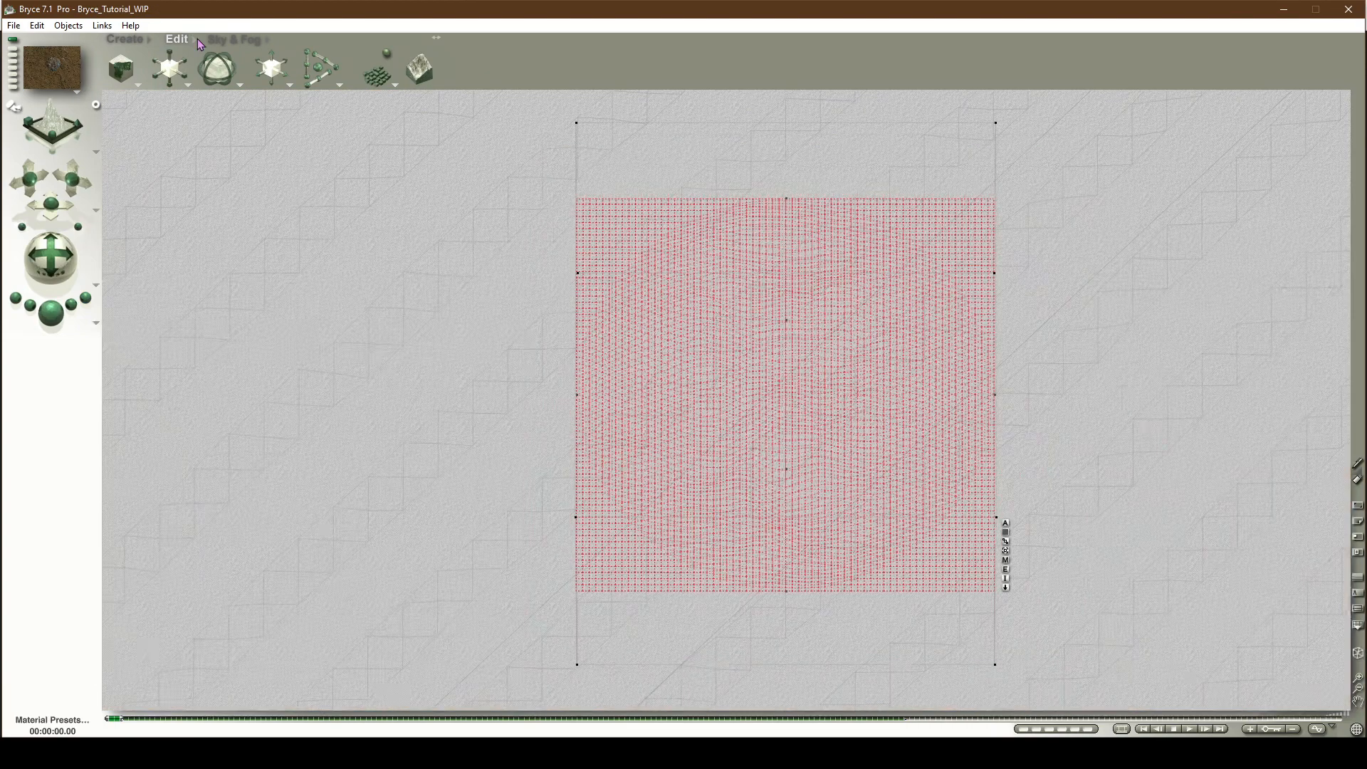
Step: Apply a terrain material from the OW category of the Architectural material presets to the lattice
click(500, 505)
click(530, 516)
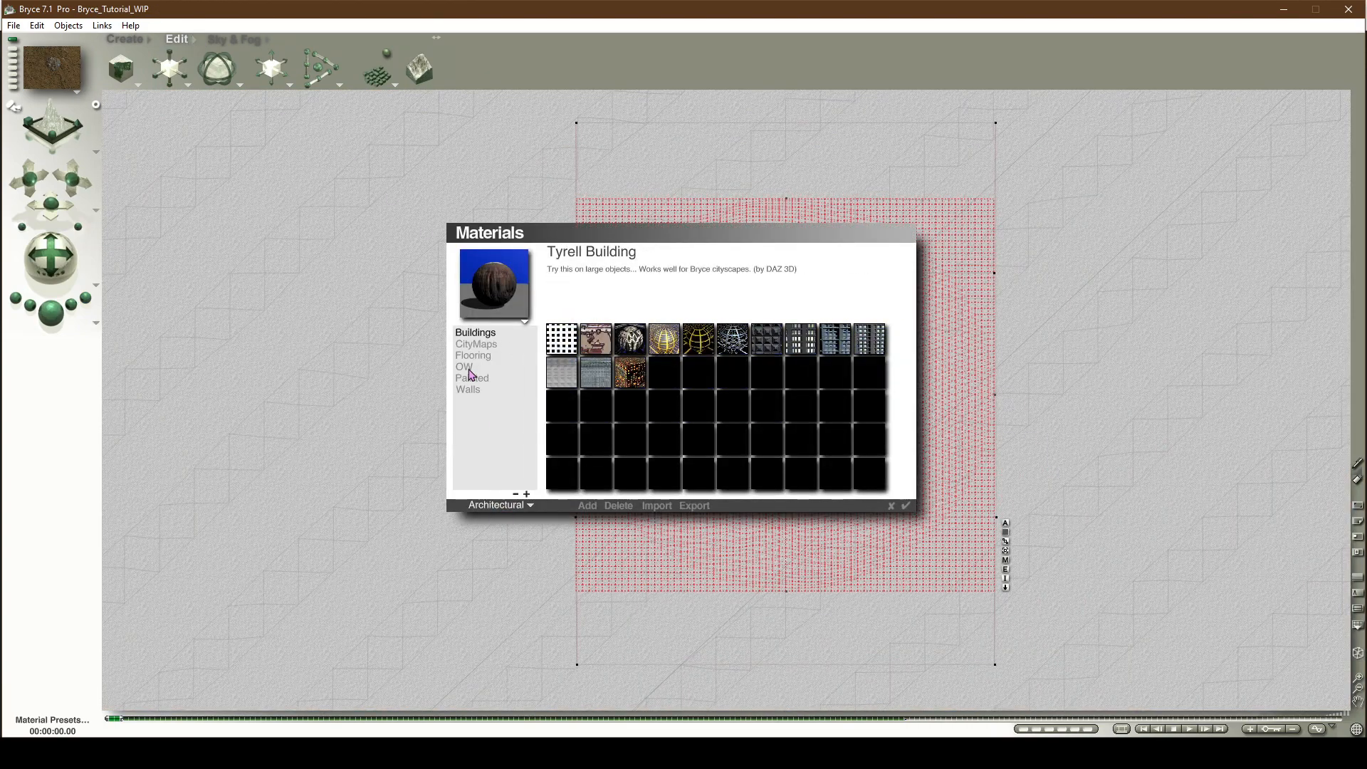
click(463, 367)
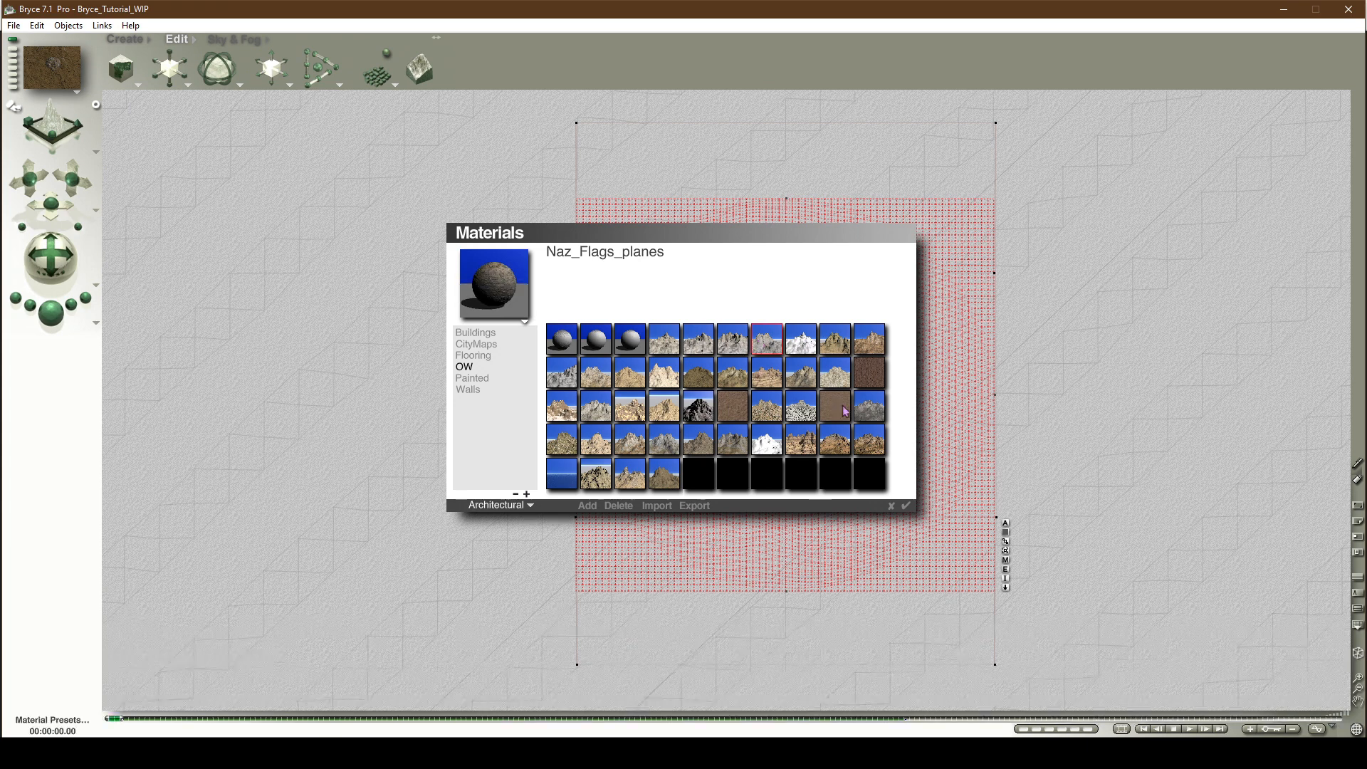
click(870, 406)
click(905, 507)
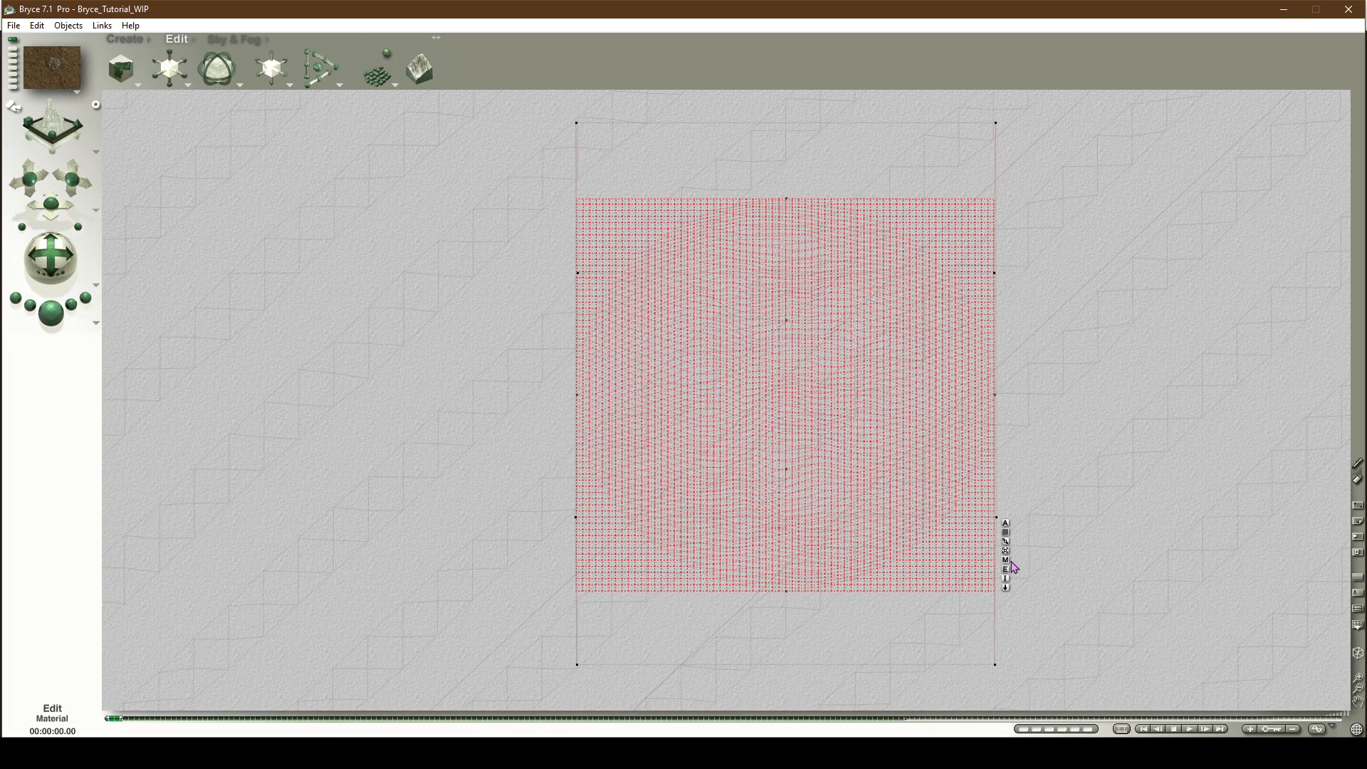
Step: Enable Transfer Material of Negative Boolean for the lattice and test-render the crater area
click(1005, 522)
click(1061, 580)
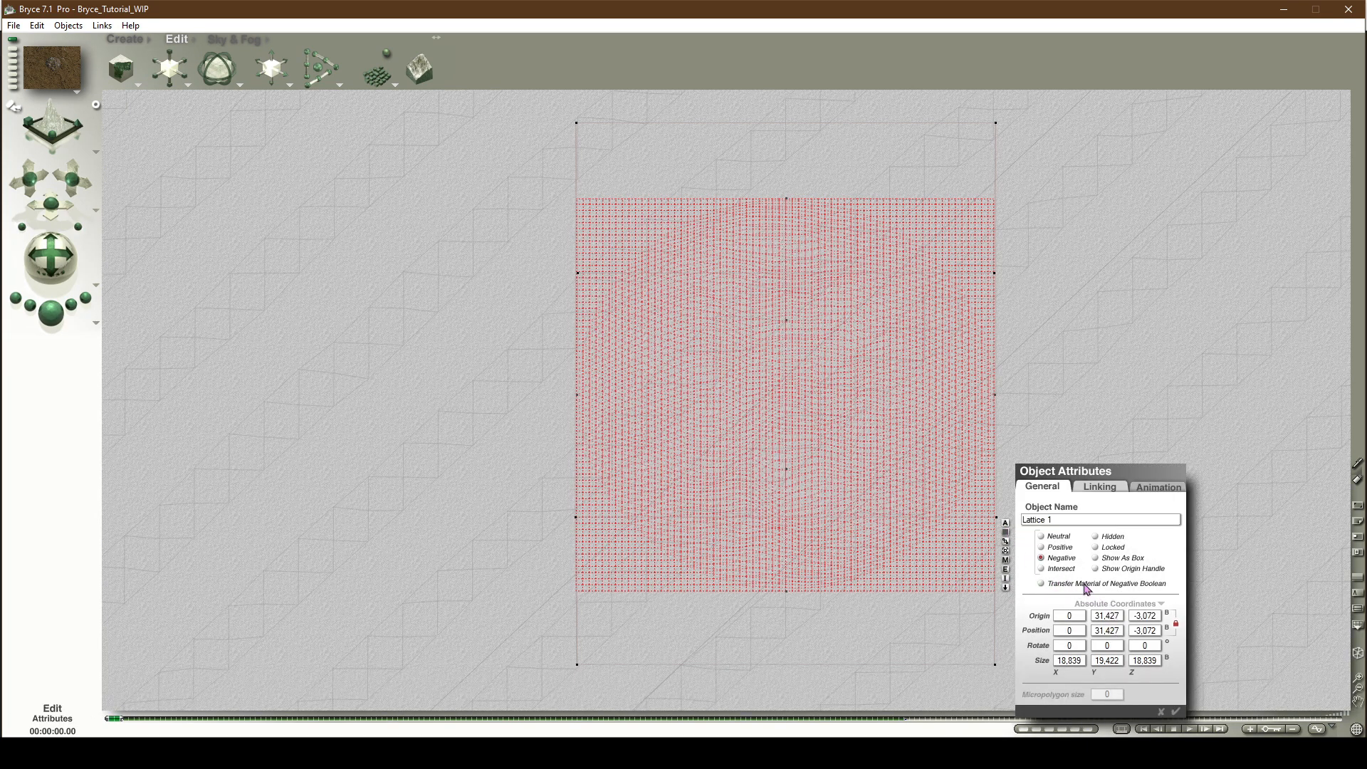
click(1175, 711)
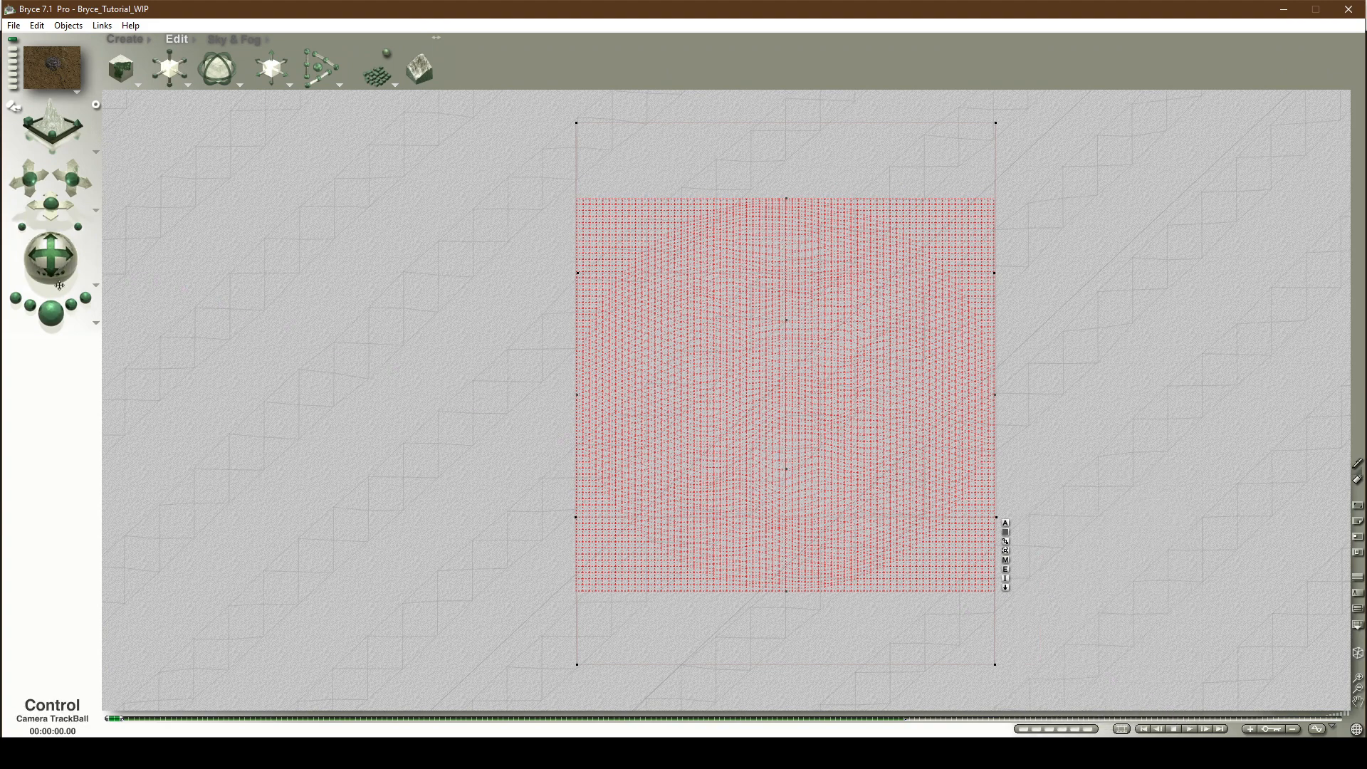
click(51, 311)
click(662, 405)
drag(580, 558, 998, 194)
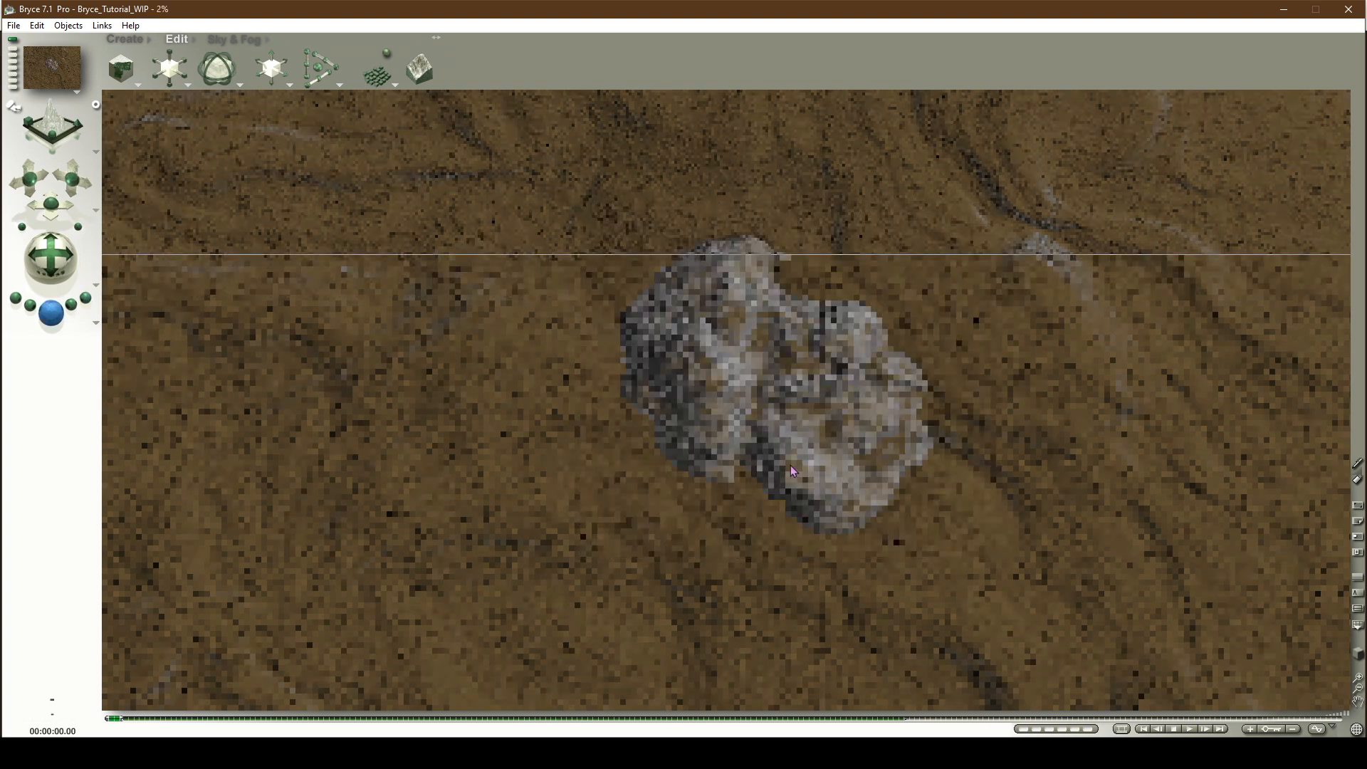
drag(567, 577, 973, 218)
click(87, 299)
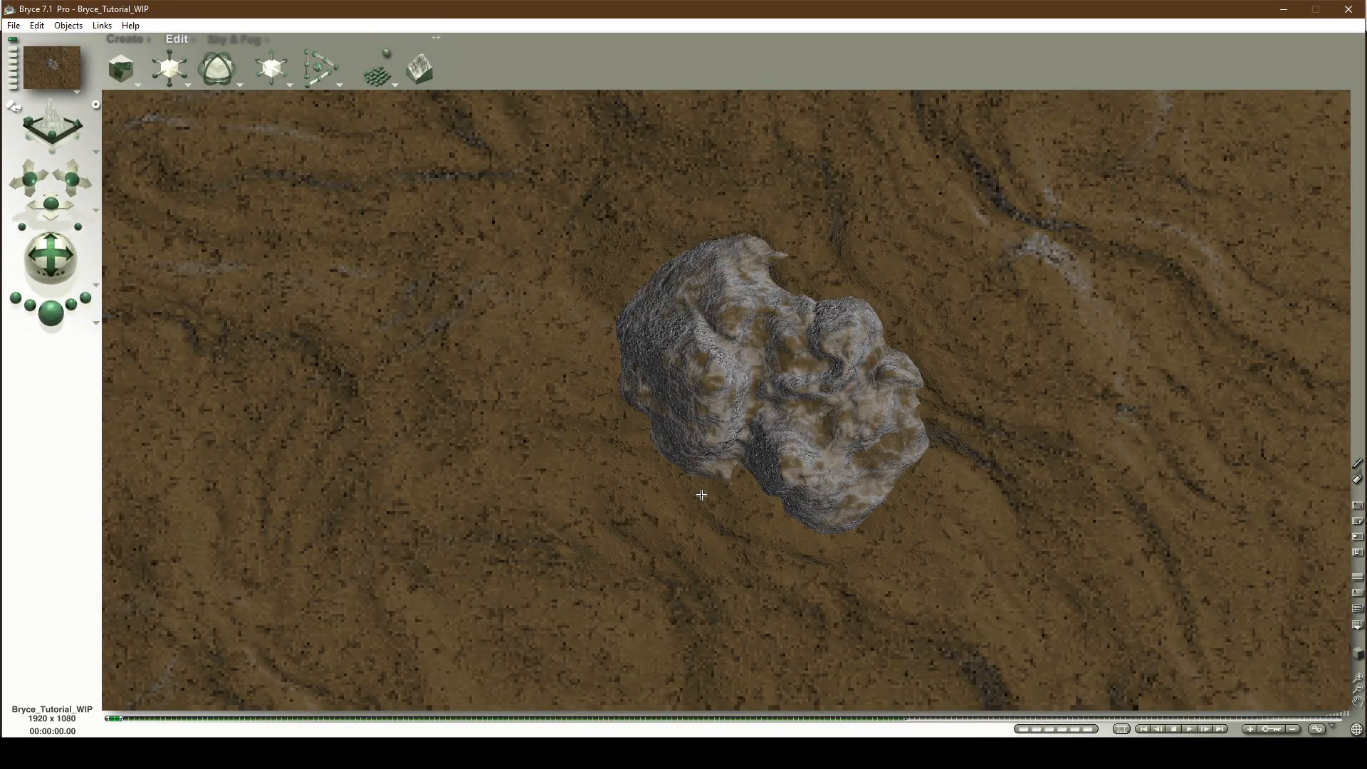
Step: Change the lattice's Boolean mode to Intersect and render the scene
click(702, 495)
click(1006, 491)
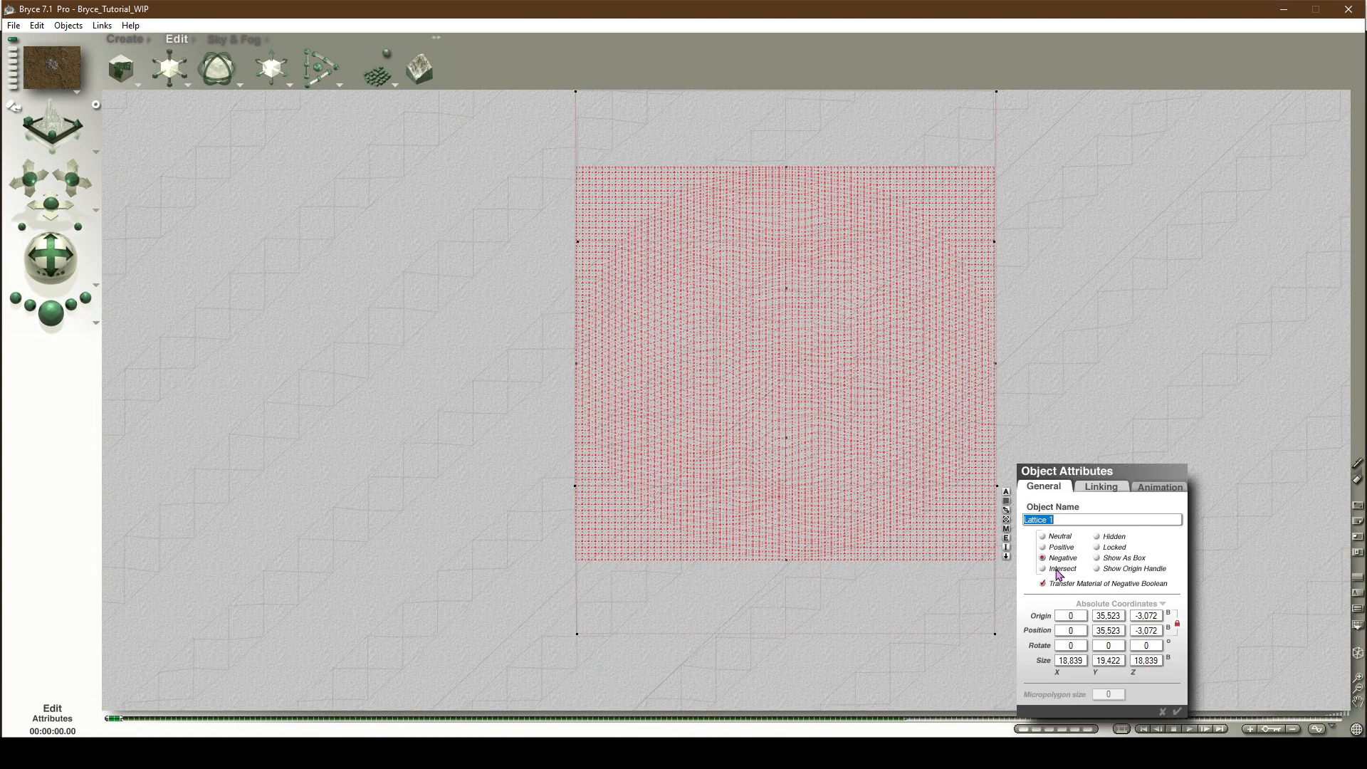
click(1177, 711)
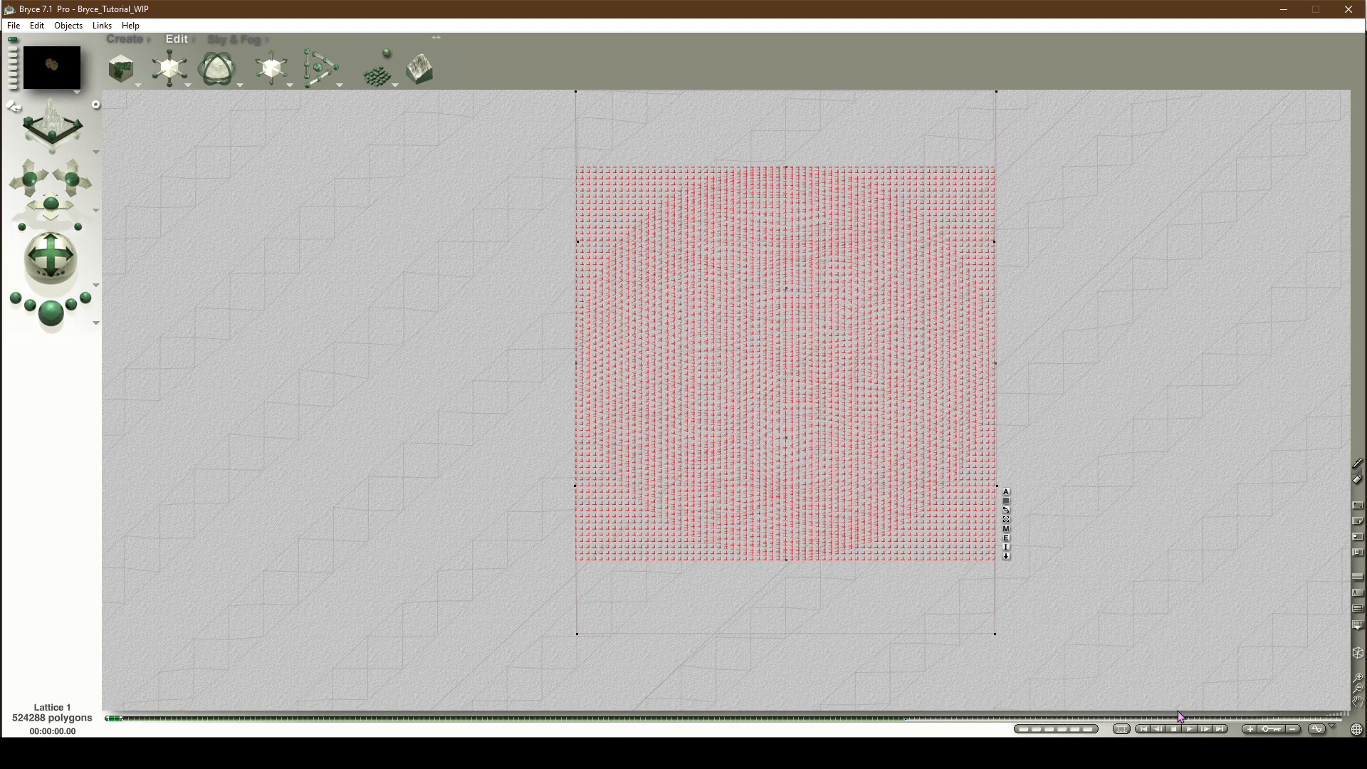
click(51, 311)
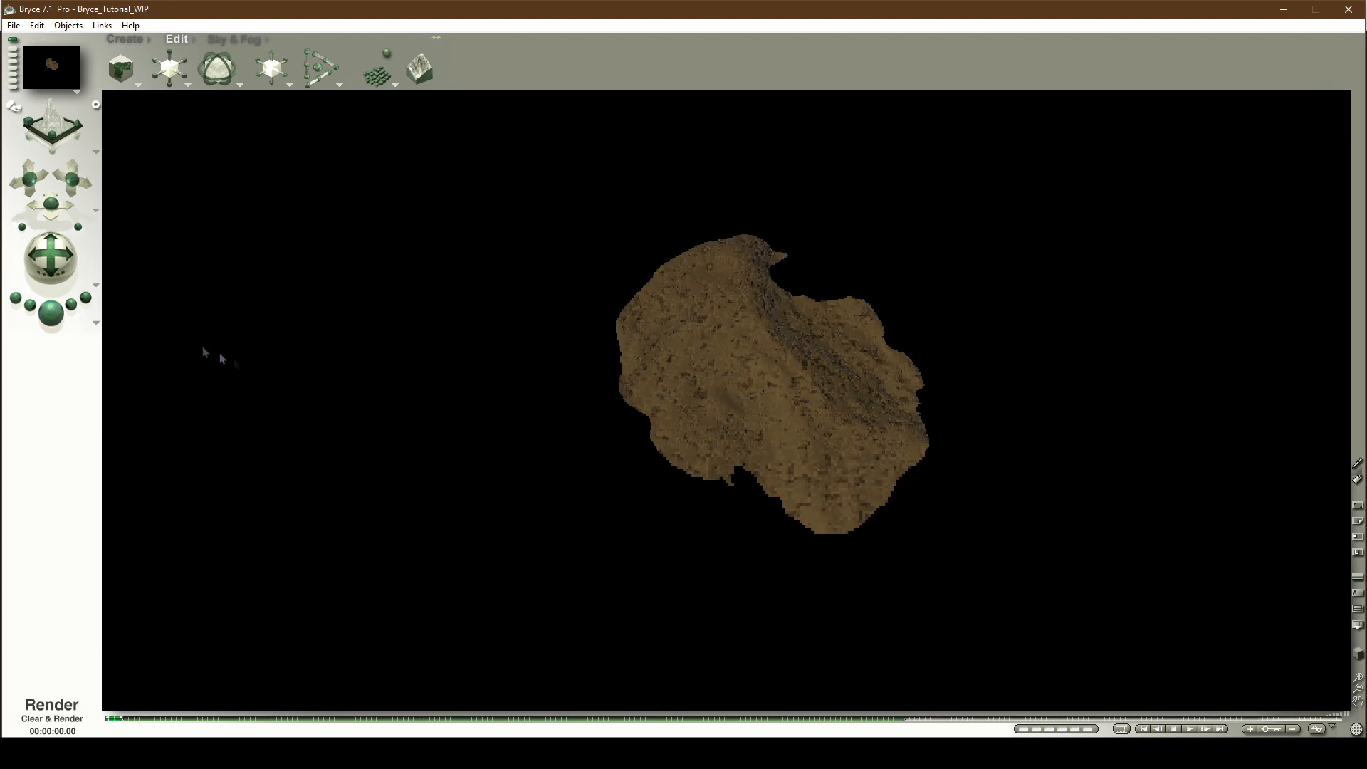
click(533, 442)
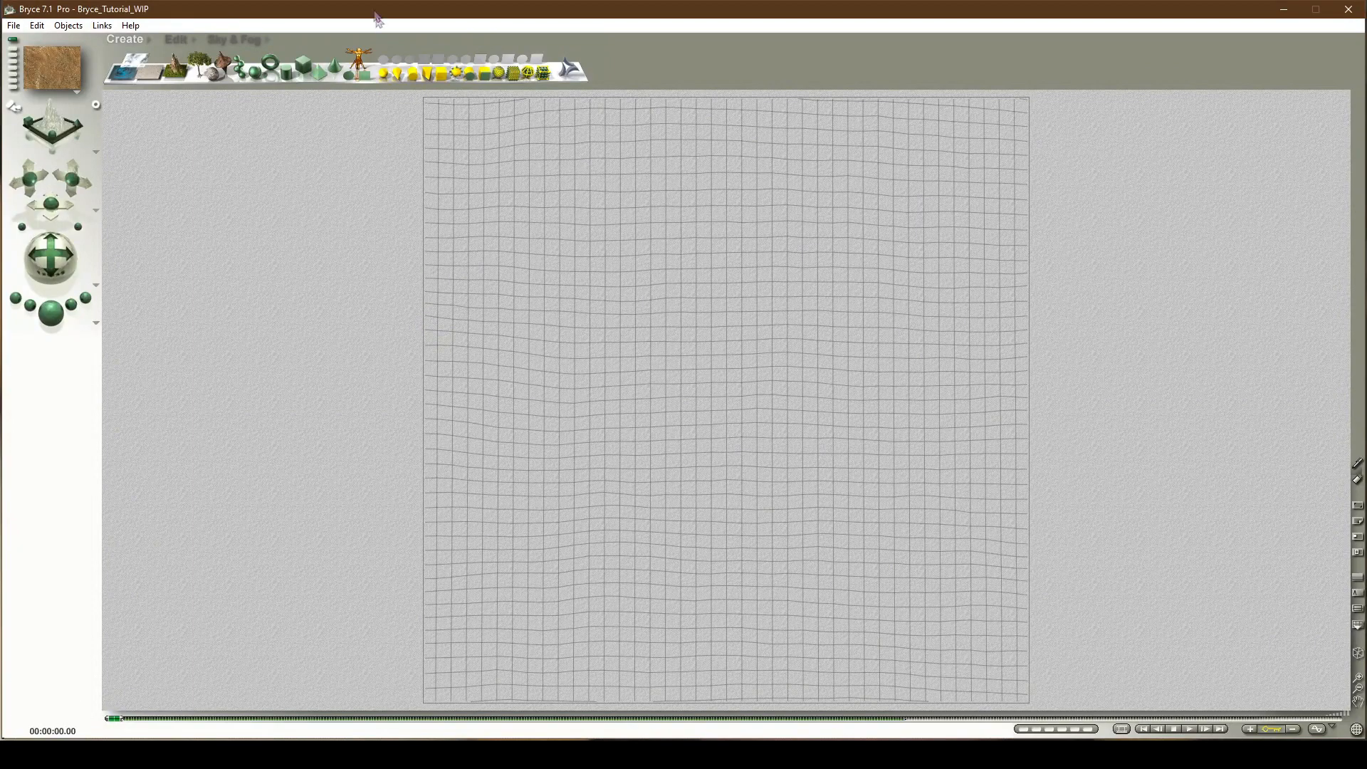
Step: Create a stone, shrink it to check its mesh smoothing settings, and delete it
click(213, 72)
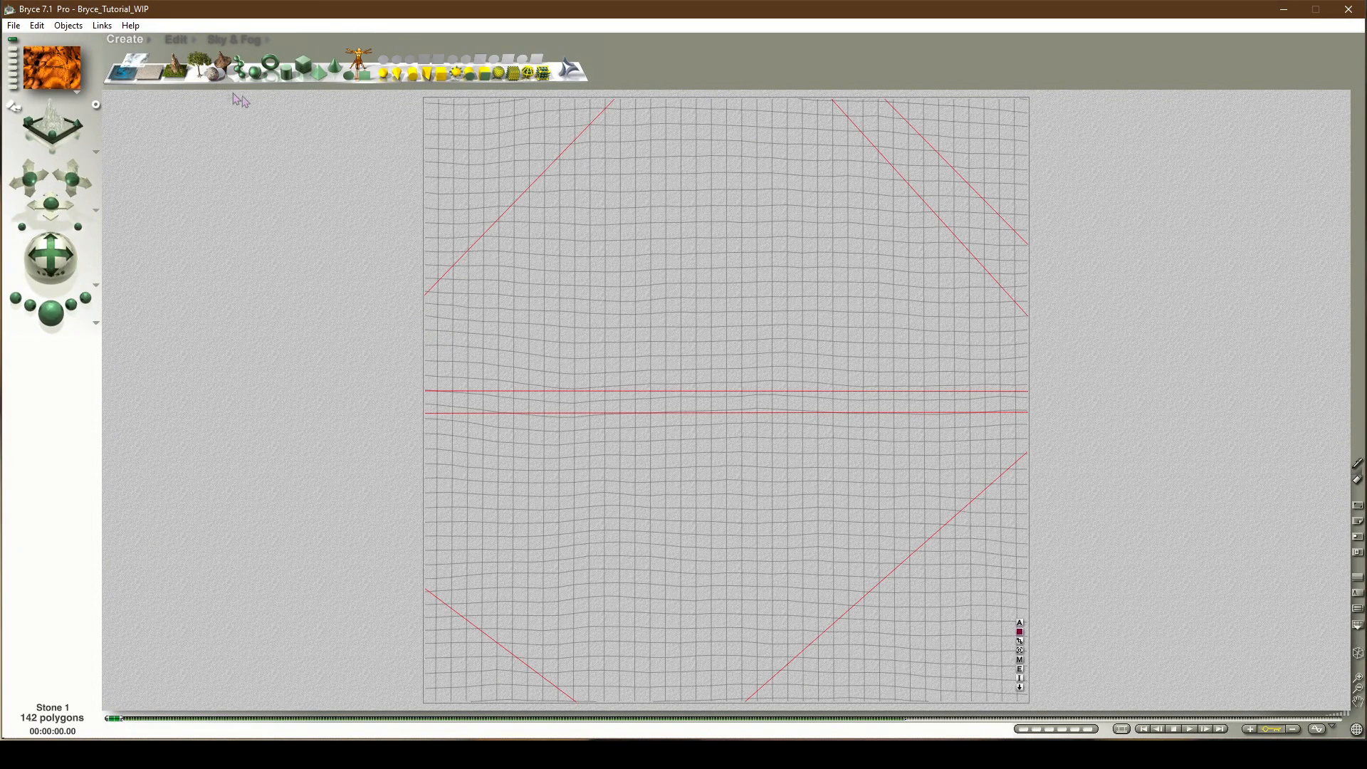
click(176, 41)
drag(170, 69, 85, 69)
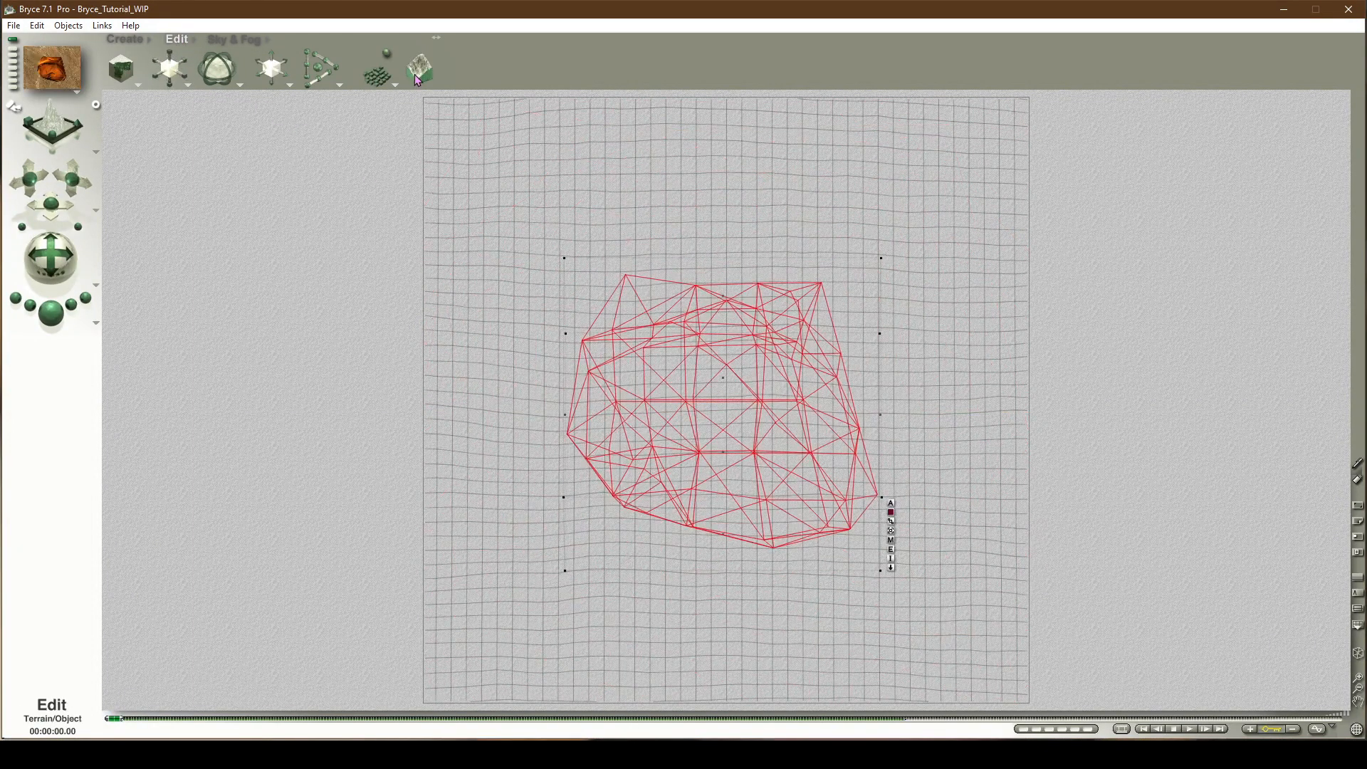
click(890, 550)
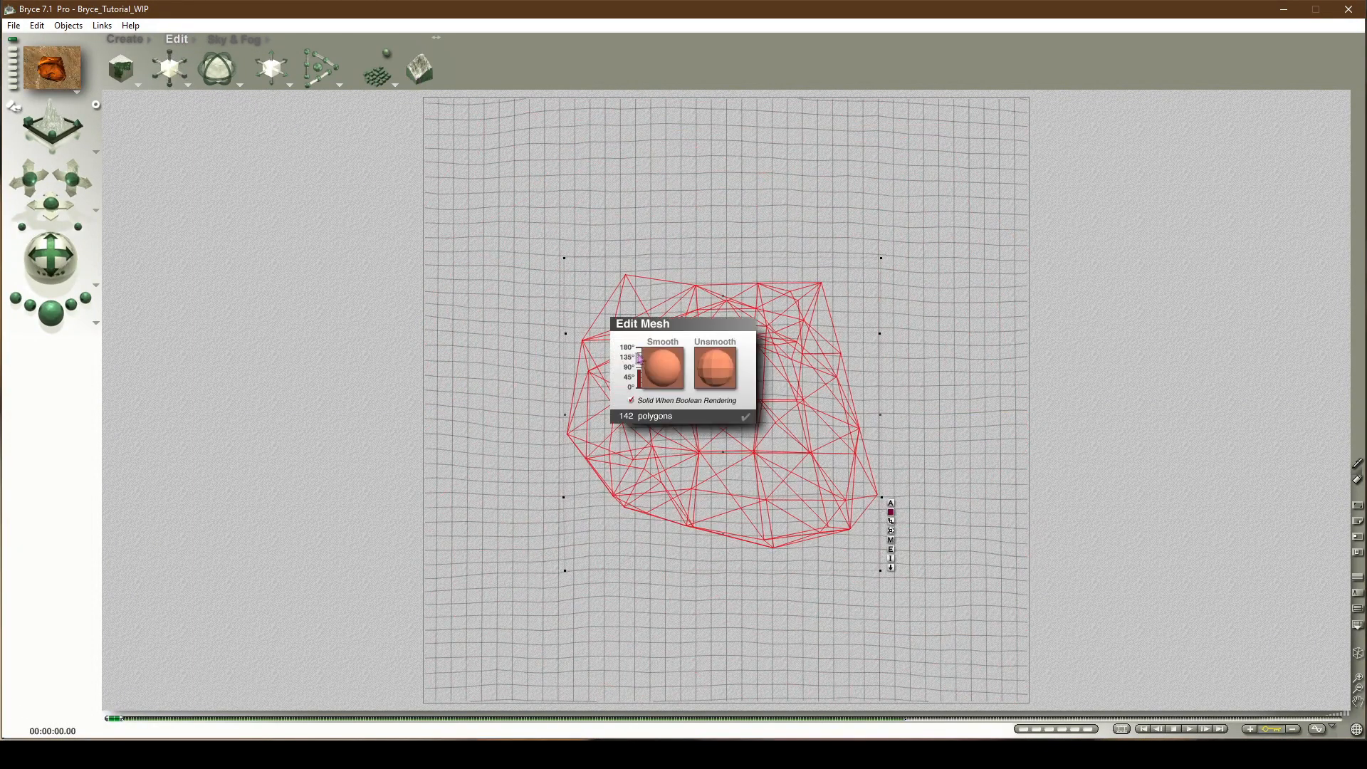
click(745, 419)
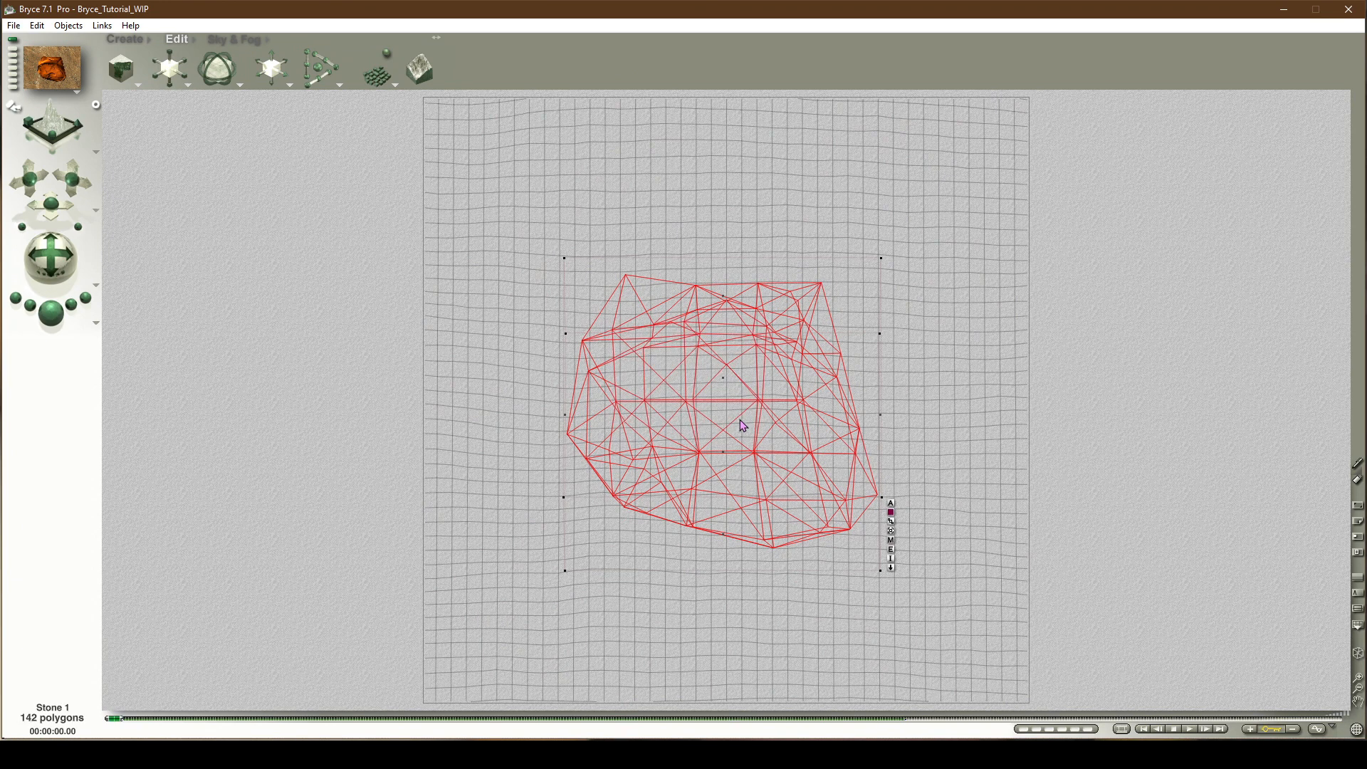
key(Delete)
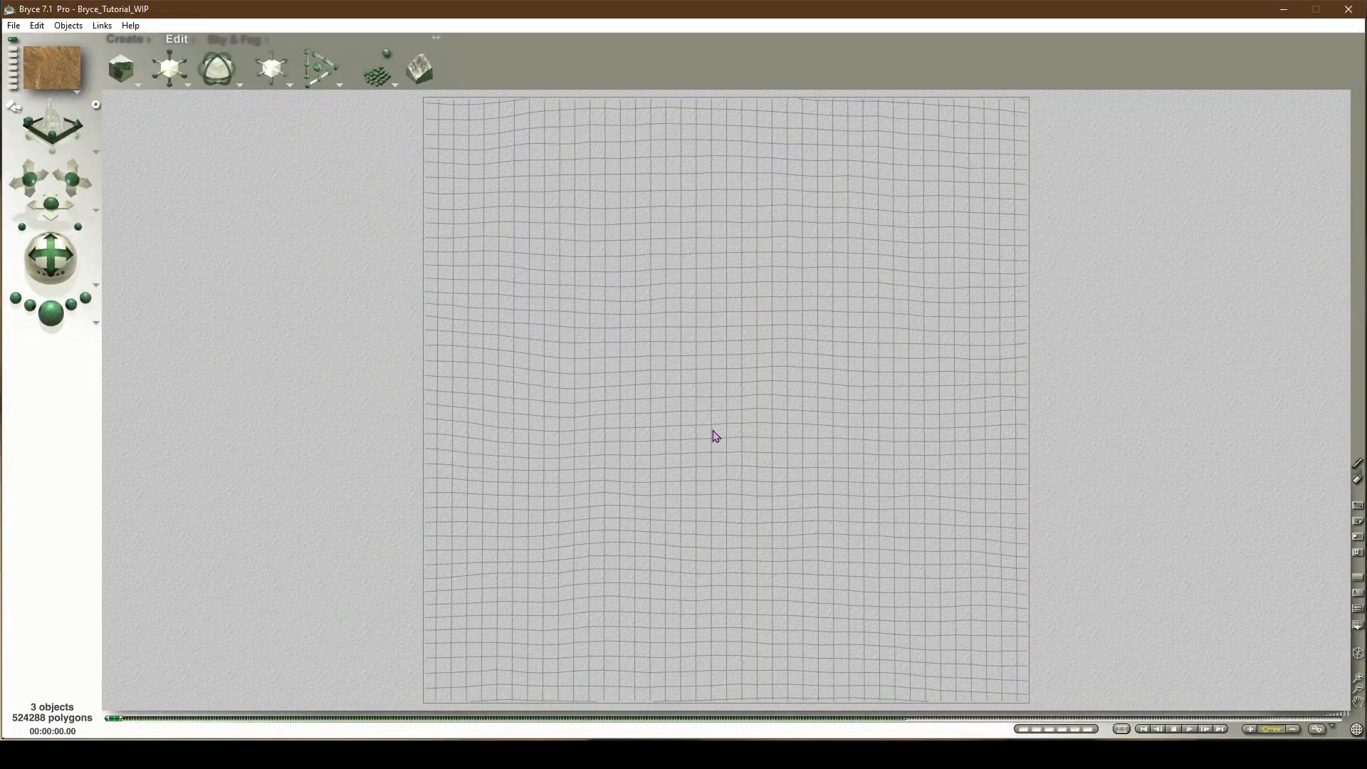
Step: Resize Terrain 1 to 50 × 10 × 50 in X, Y and Z and set its Y position to 0
click(682, 420)
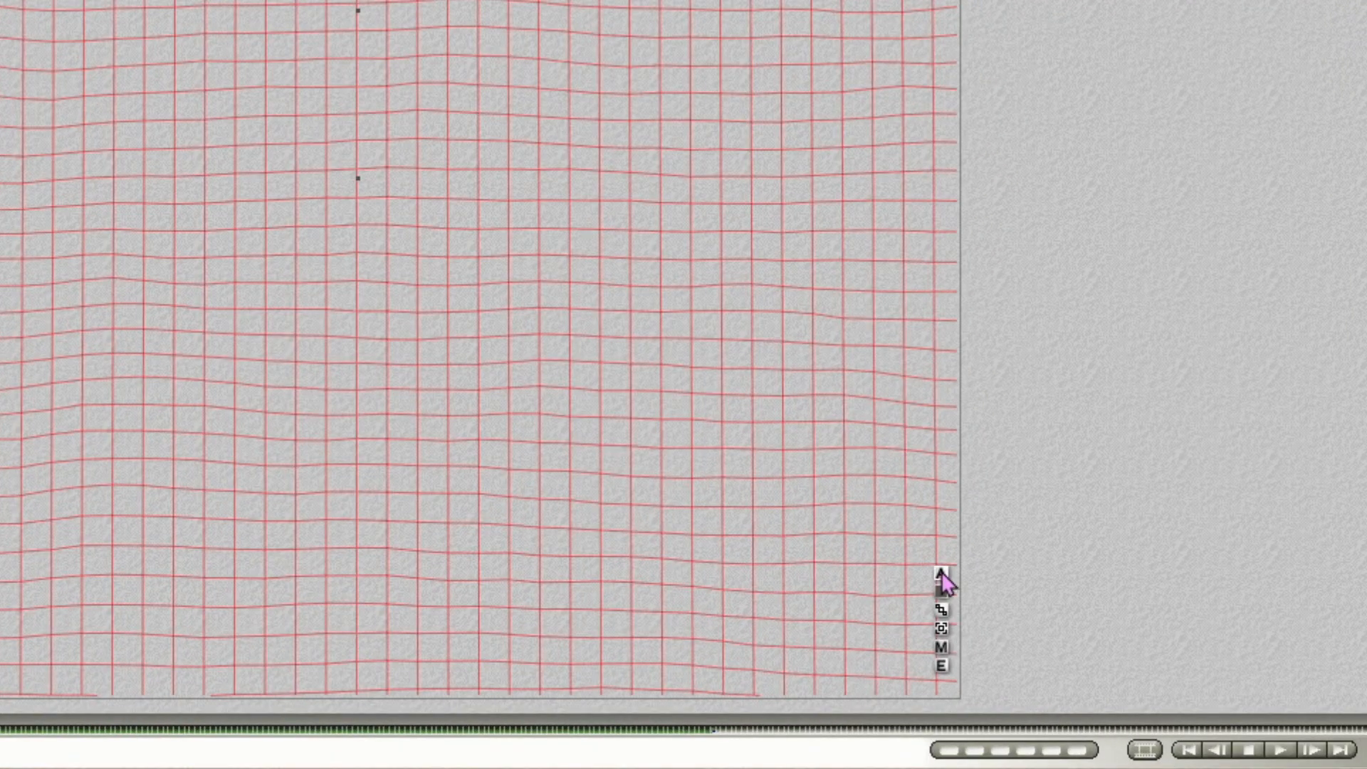
click(1019, 640)
double_click(1068, 658)
text(50)
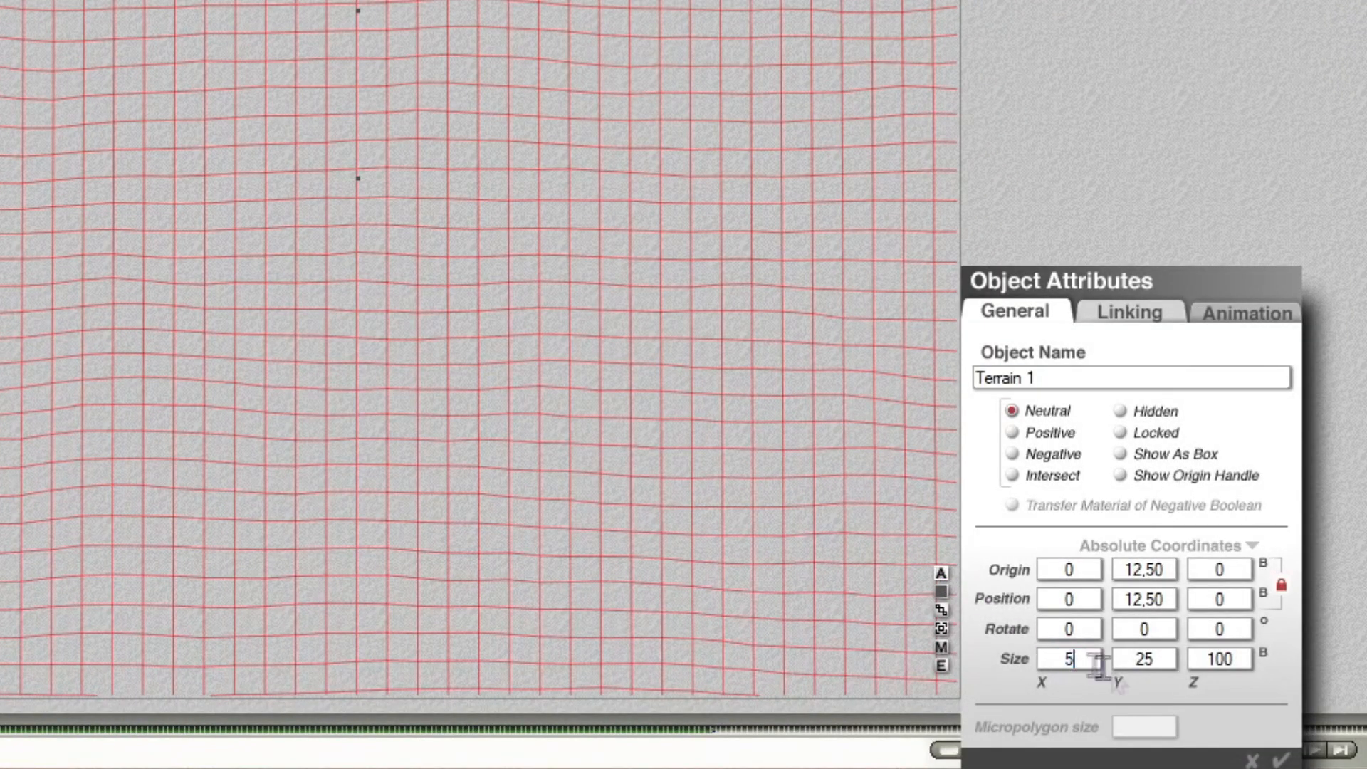
double_click(1171, 654)
text(10)
double_click(1214, 656)
text(50)
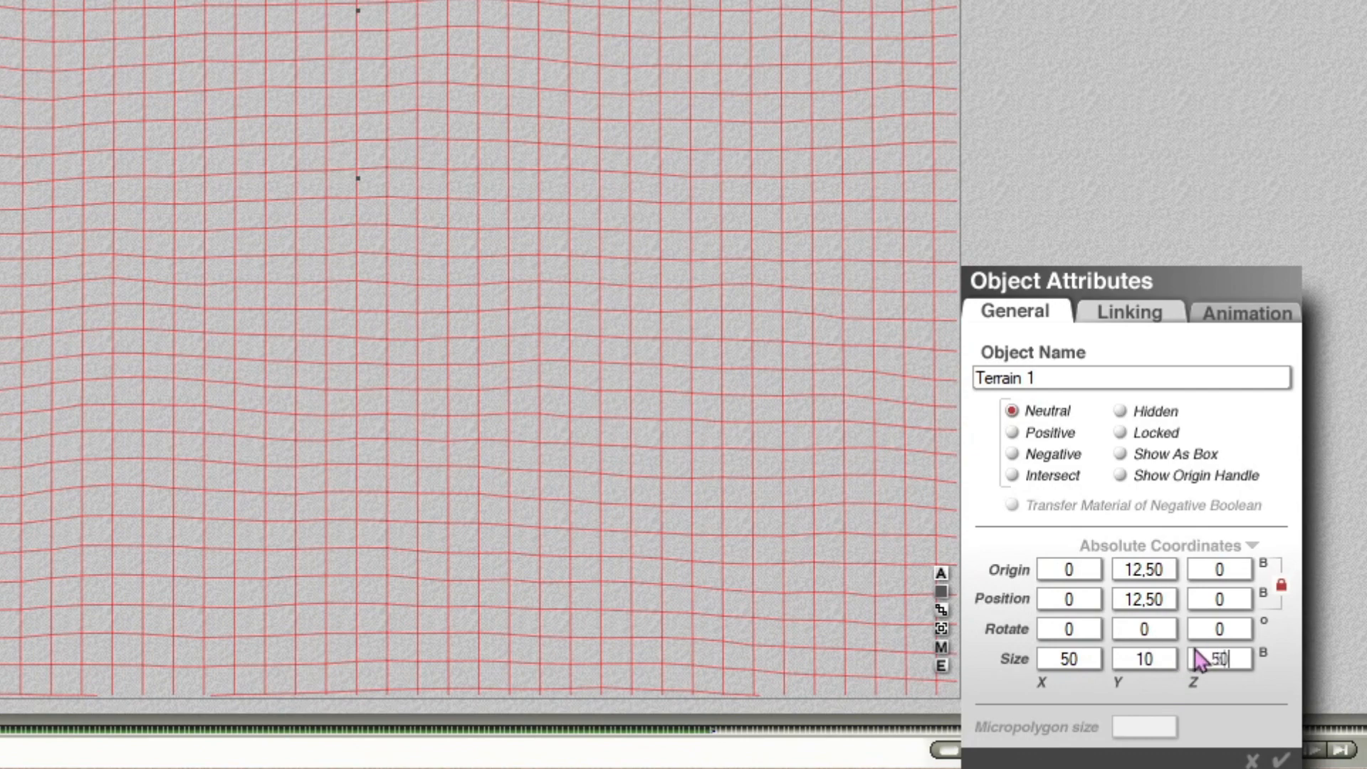
double_click(1160, 602)
text(0)
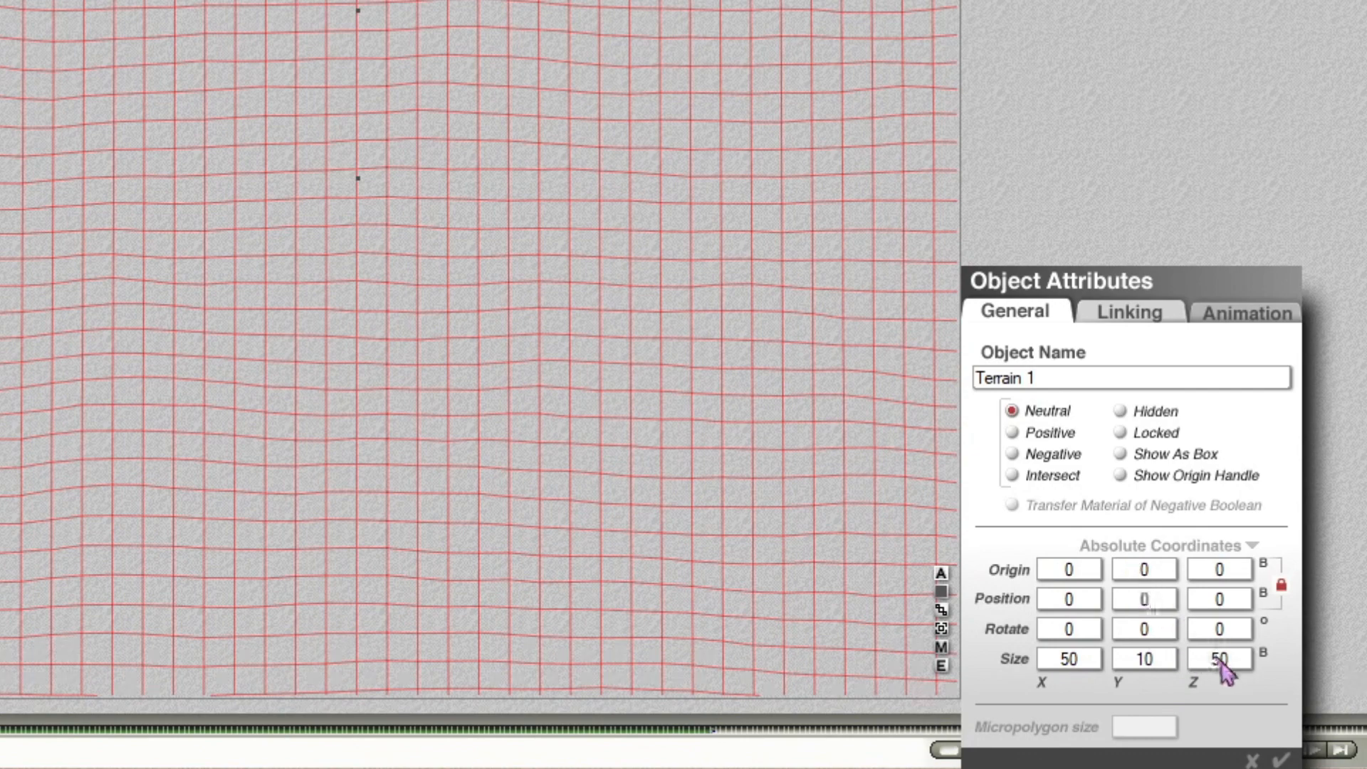
click(1280, 758)
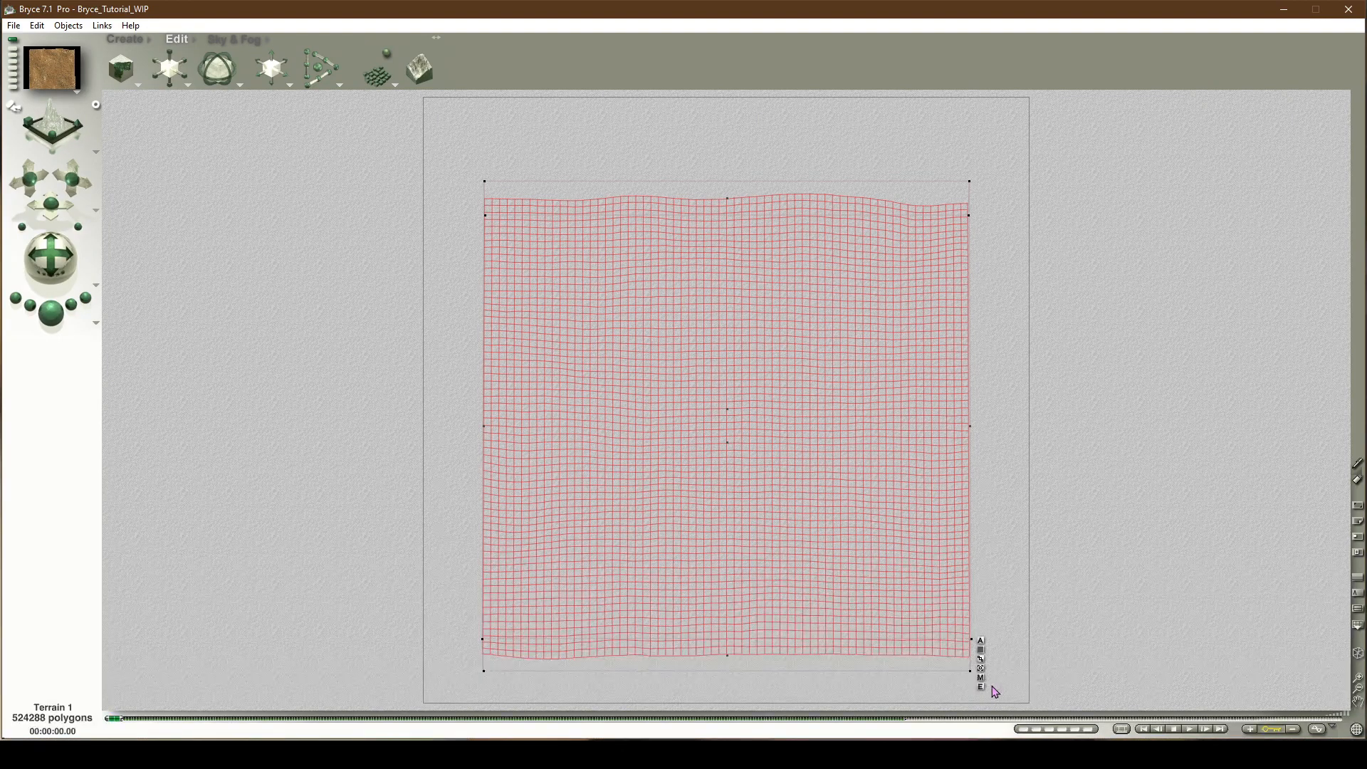
Step: Open Terrain 1 in the Terrain Editor, enlarge the canvas, move the 3D preview beside it, and set the resolution to 256 - fine
click(981, 686)
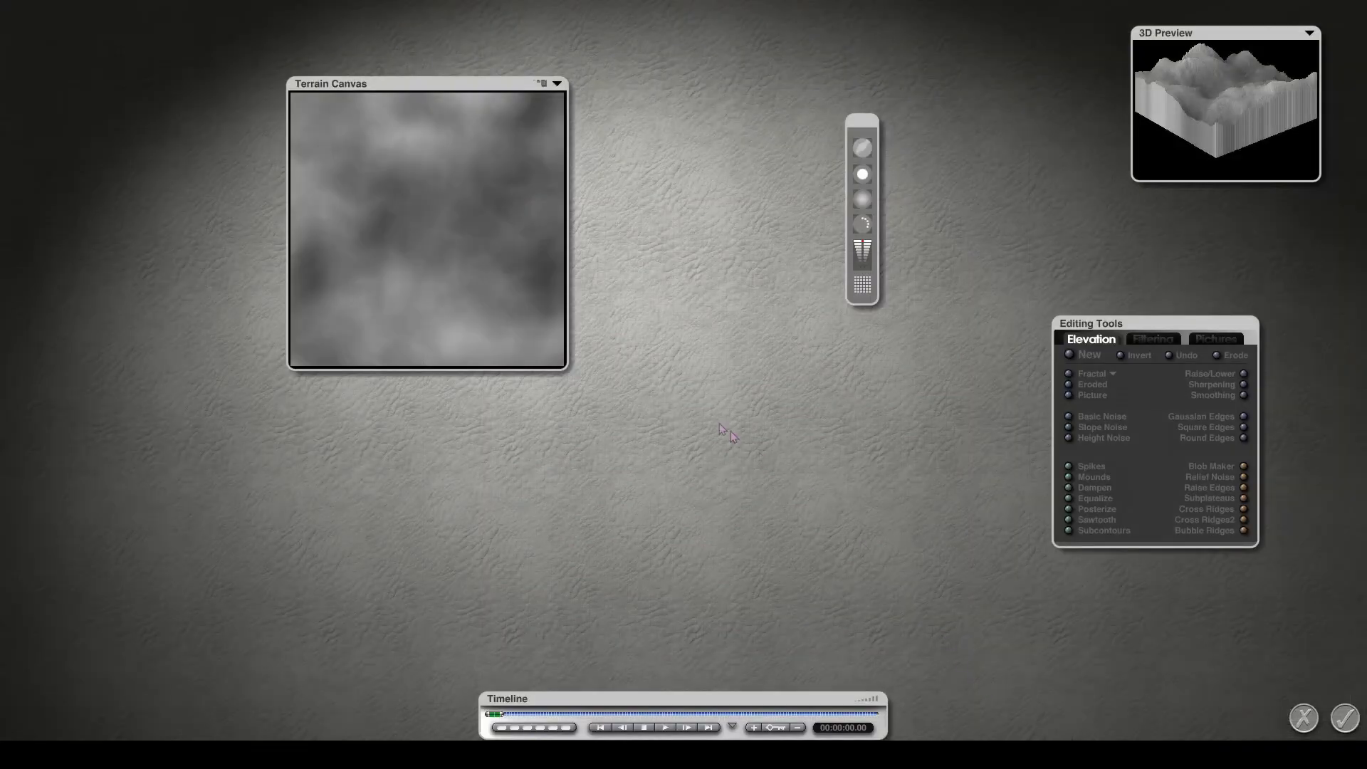
click(557, 83)
mouse_move(605, 94)
click(669, 153)
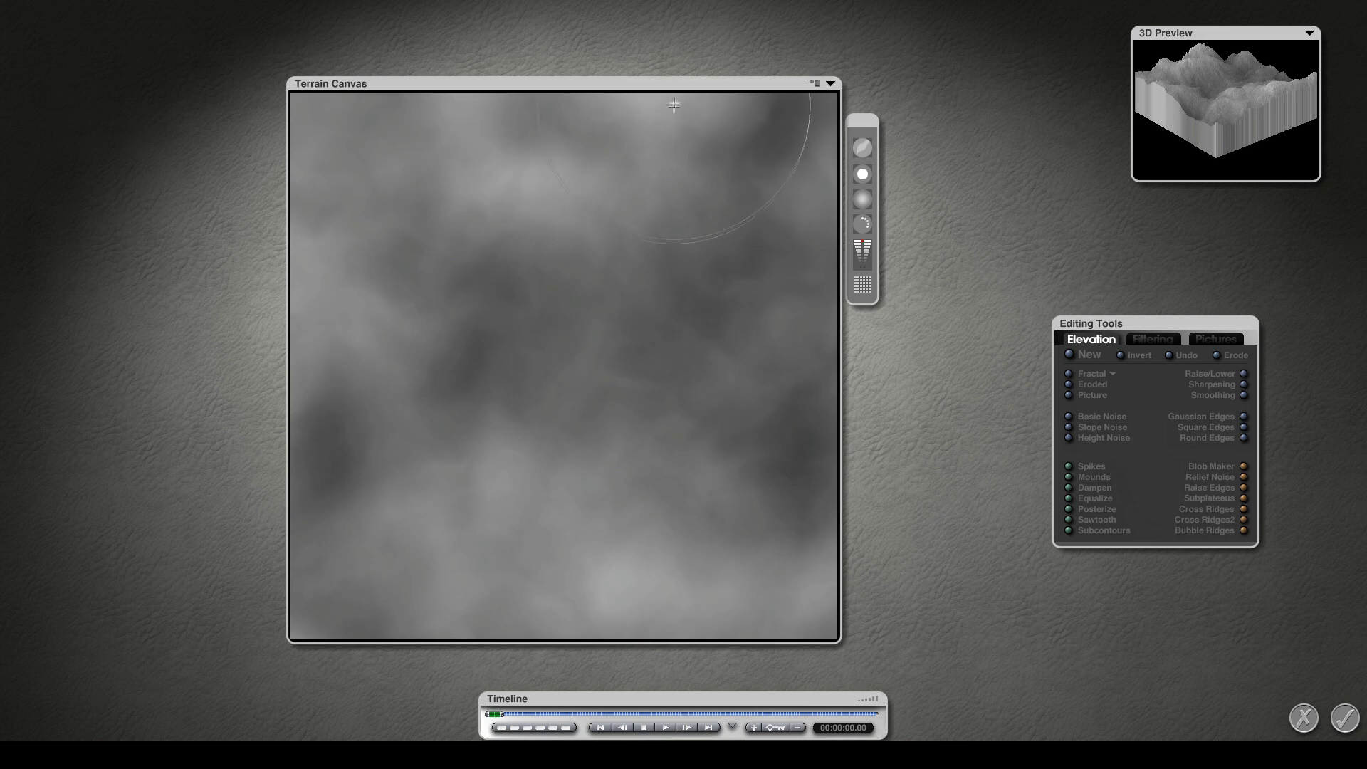
drag(1163, 33, 941, 109)
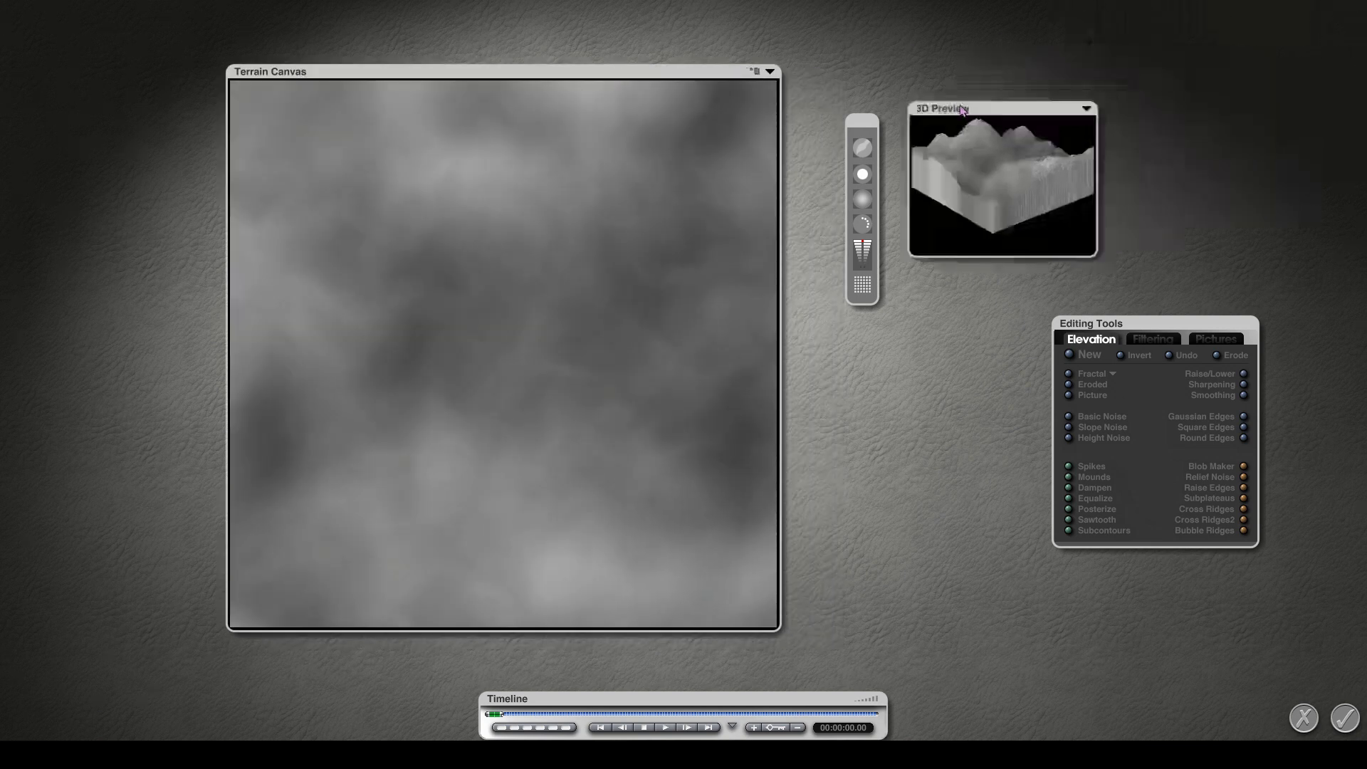
click(862, 285)
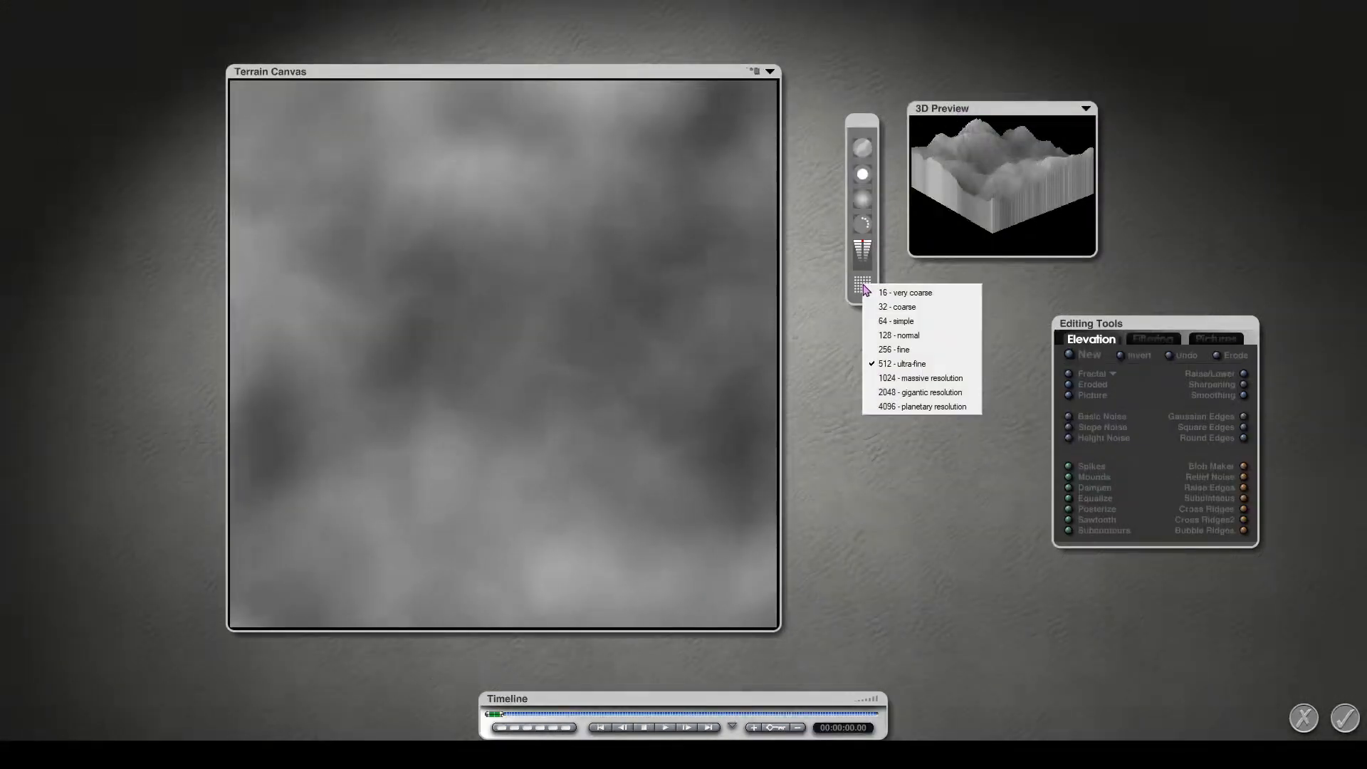
click(897, 351)
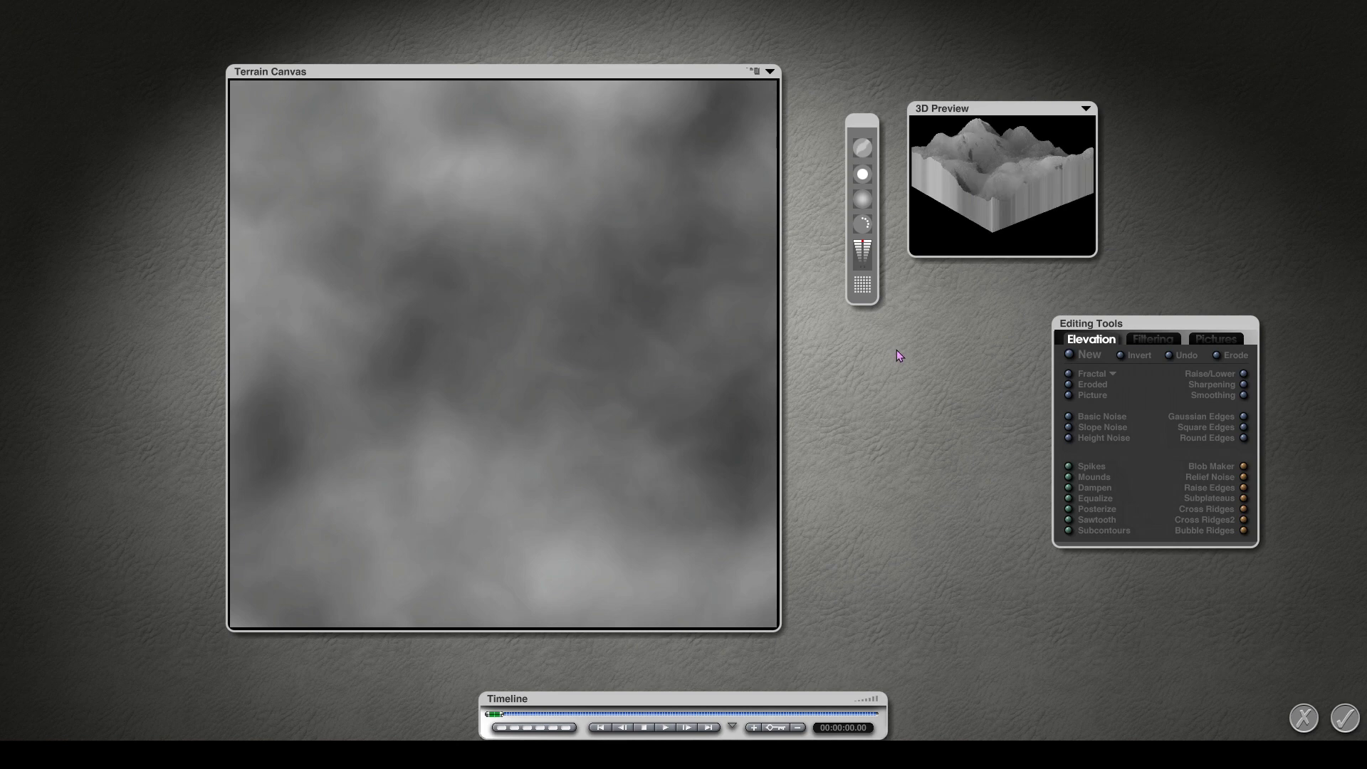
Step: Choose a different fractal type and regenerate the heightmap until it forms scattered bright peaks, checking the 3D preview
click(1112, 373)
click(1144, 523)
click(1068, 374)
click(1068, 375)
click(1067, 375)
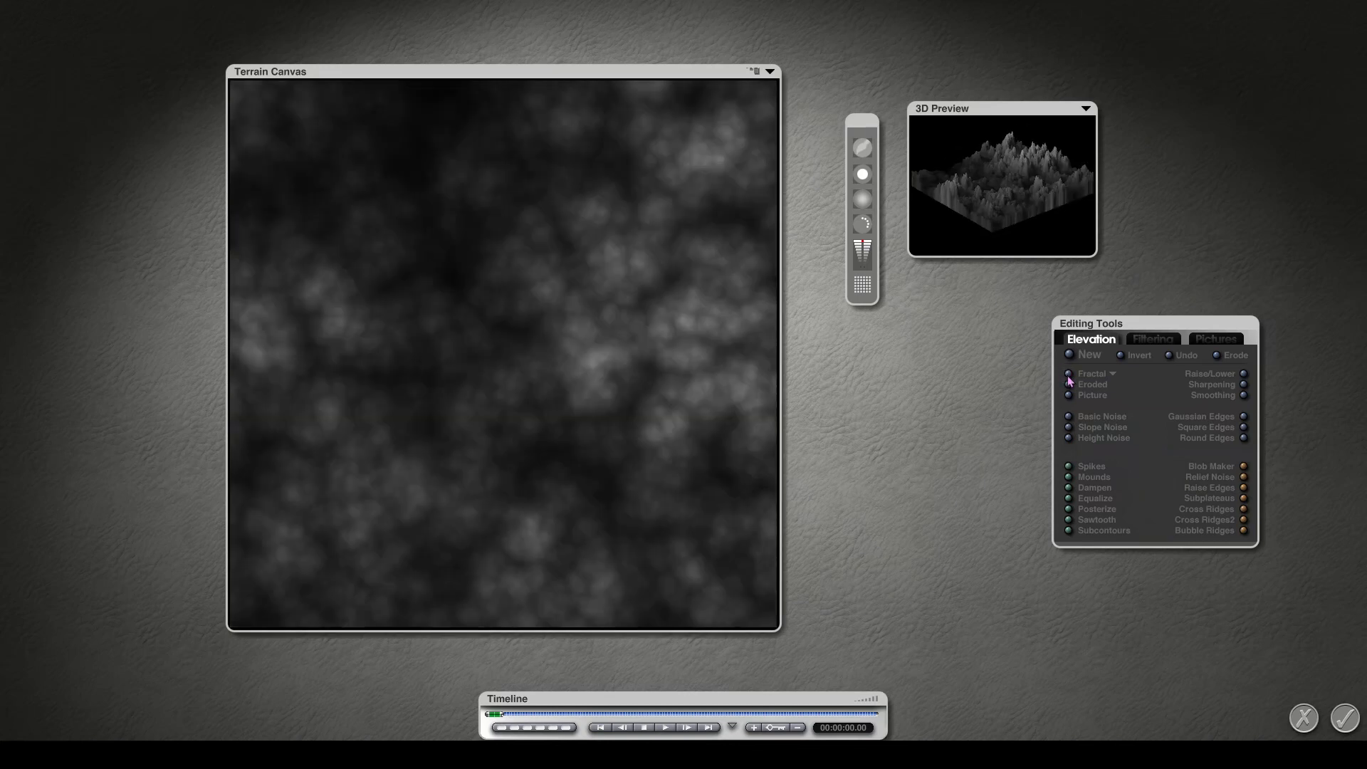
click(1068, 375)
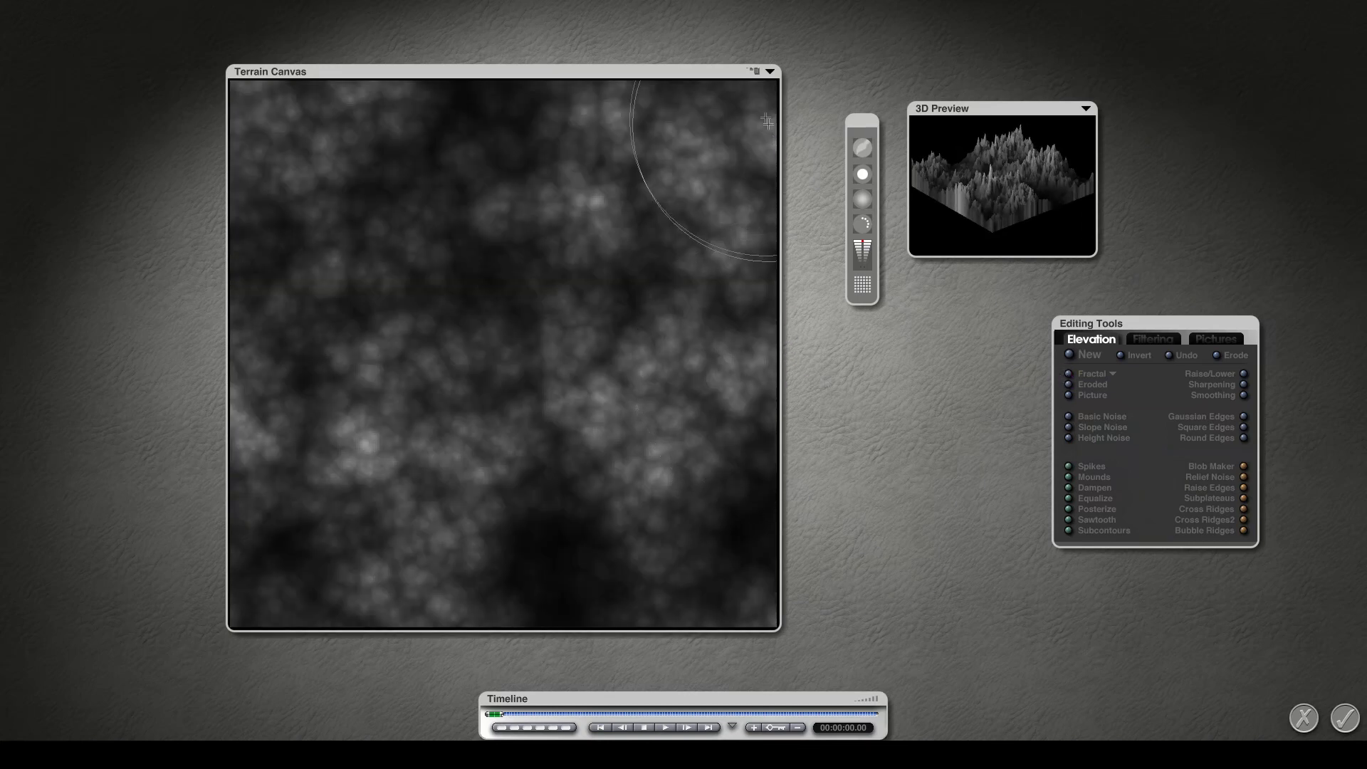
mouse_move(985, 211)
mouse_down()
mouse_move(1036, 208)
mouse_move(1025, 192)
mouse_move(982, 214)
mouse_up()
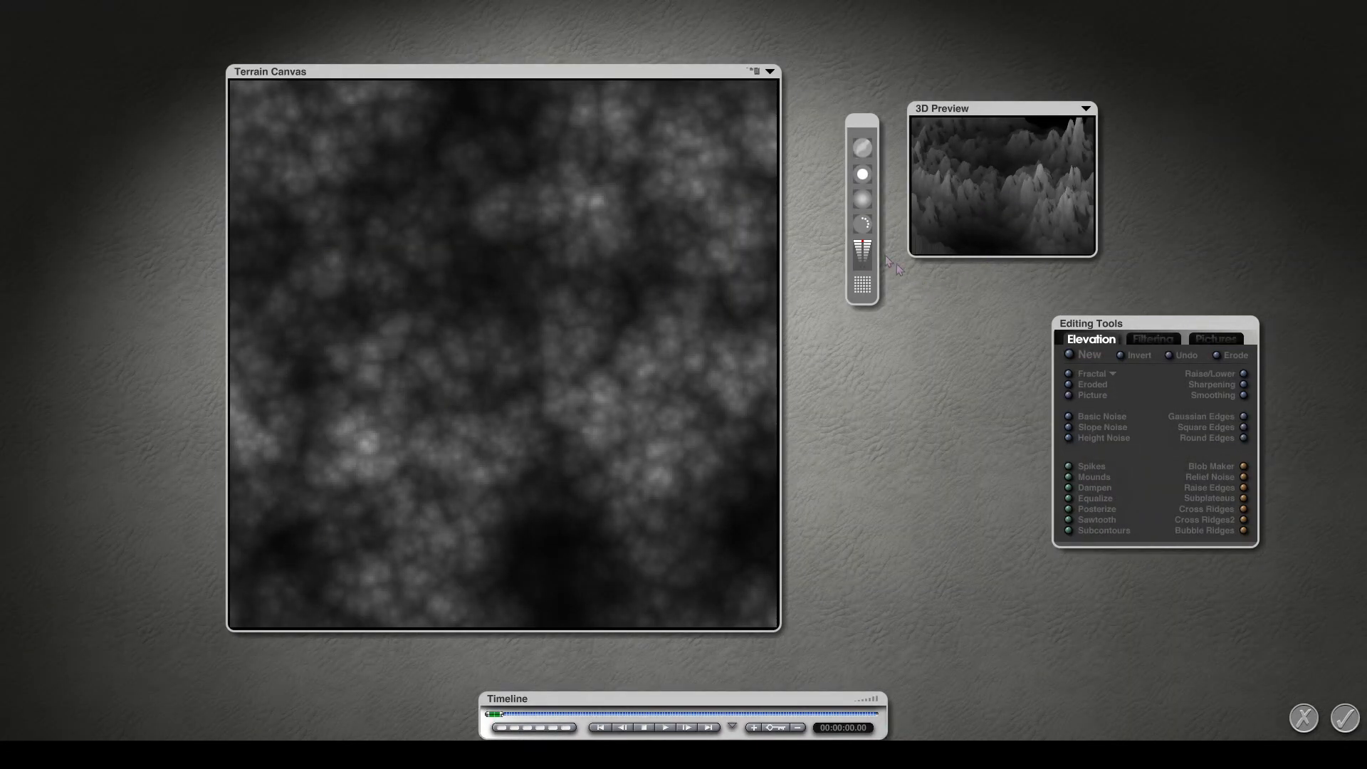
Step: Show the canvas's elevation clipping range and raise its lower limit until only the separate peaks remain in the 3D preview
click(755, 72)
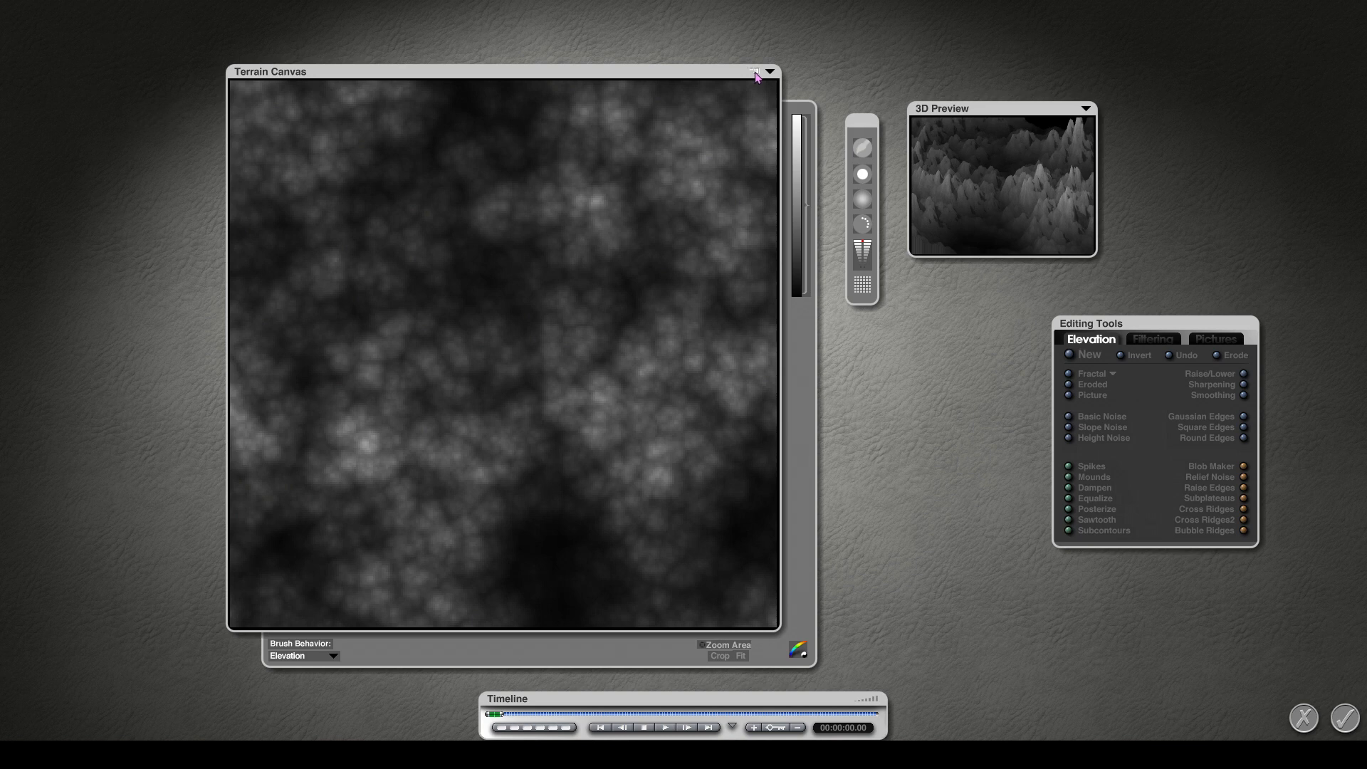
drag(809, 300, 815, 243)
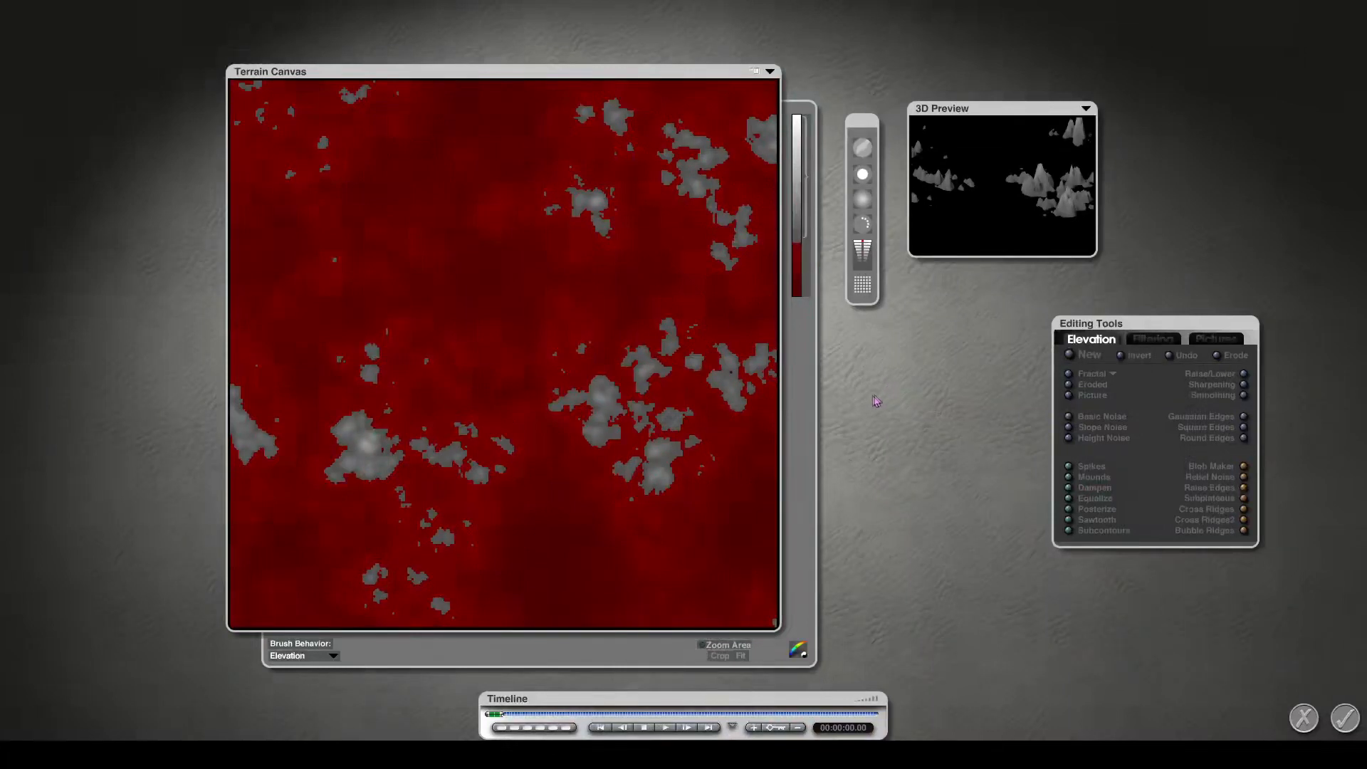
mouse_move(1000, 189)
mouse_down()
mouse_move(1068, 192)
mouse_move(1000, 186)
mouse_move(982, 207)
mouse_move(993, 181)
mouse_move(1052, 234)
mouse_up()
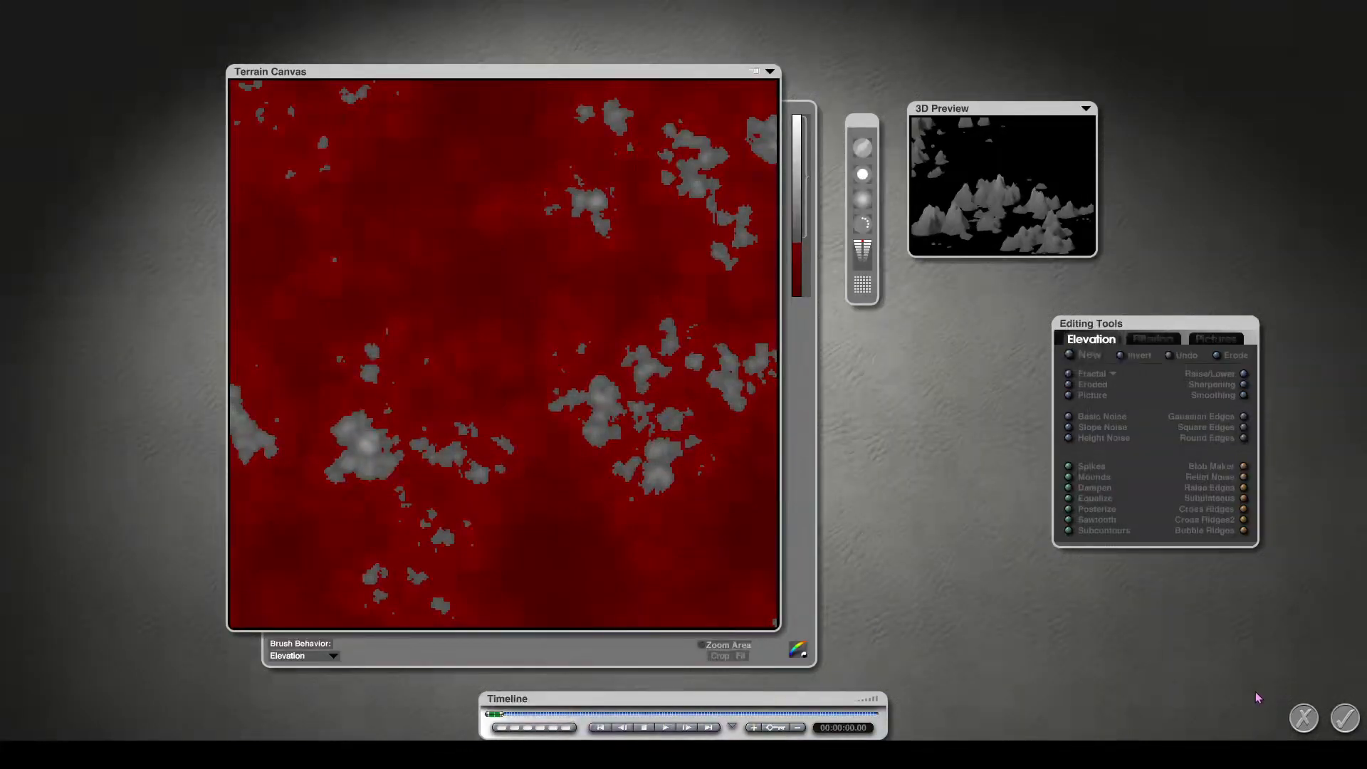
Step: Raise the terrain's elevation to make the peaks taller, then reset the lower clipping limit and raise it again to isolate them
mouse_move(1244, 373)
mouse_down()
mouse_move(1210, 374)
mouse_move(1244, 373)
mouse_up()
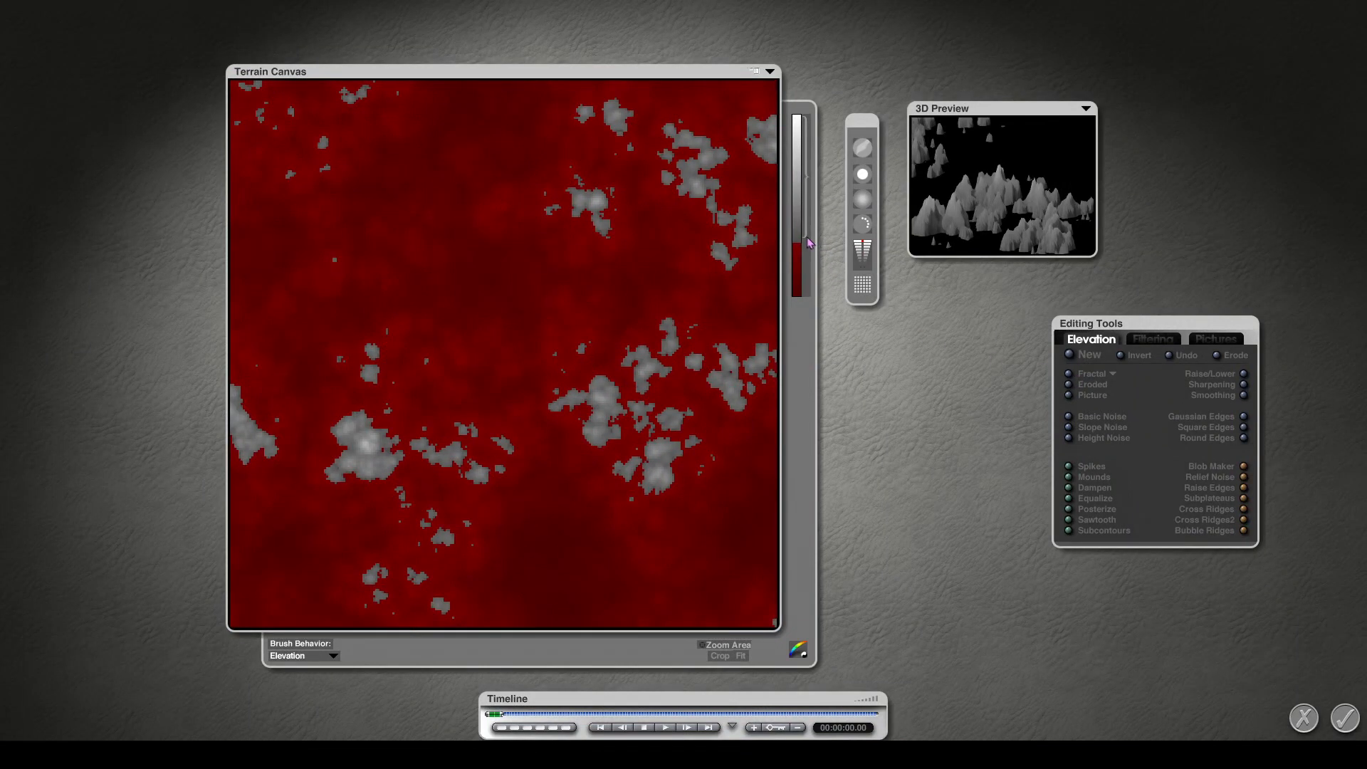
drag(808, 242, 808, 299)
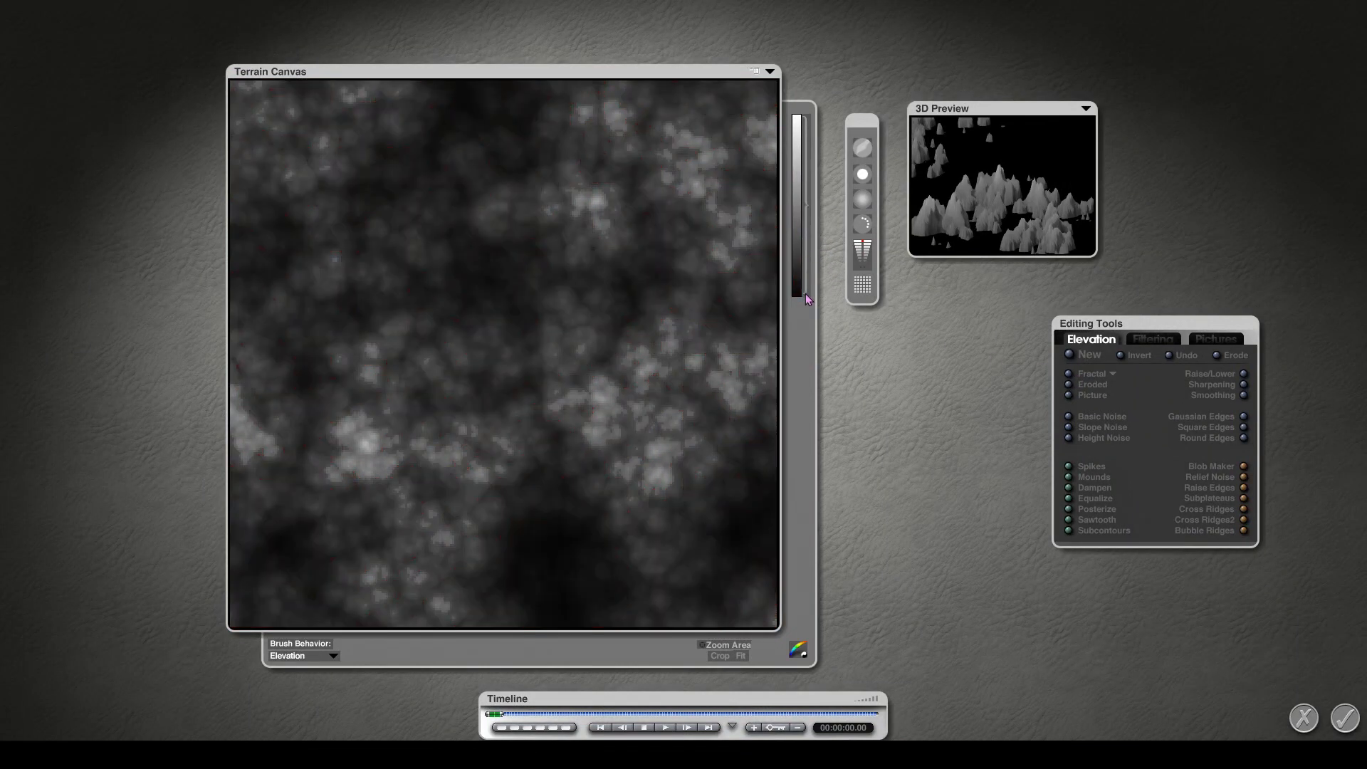
drag(808, 295, 808, 250)
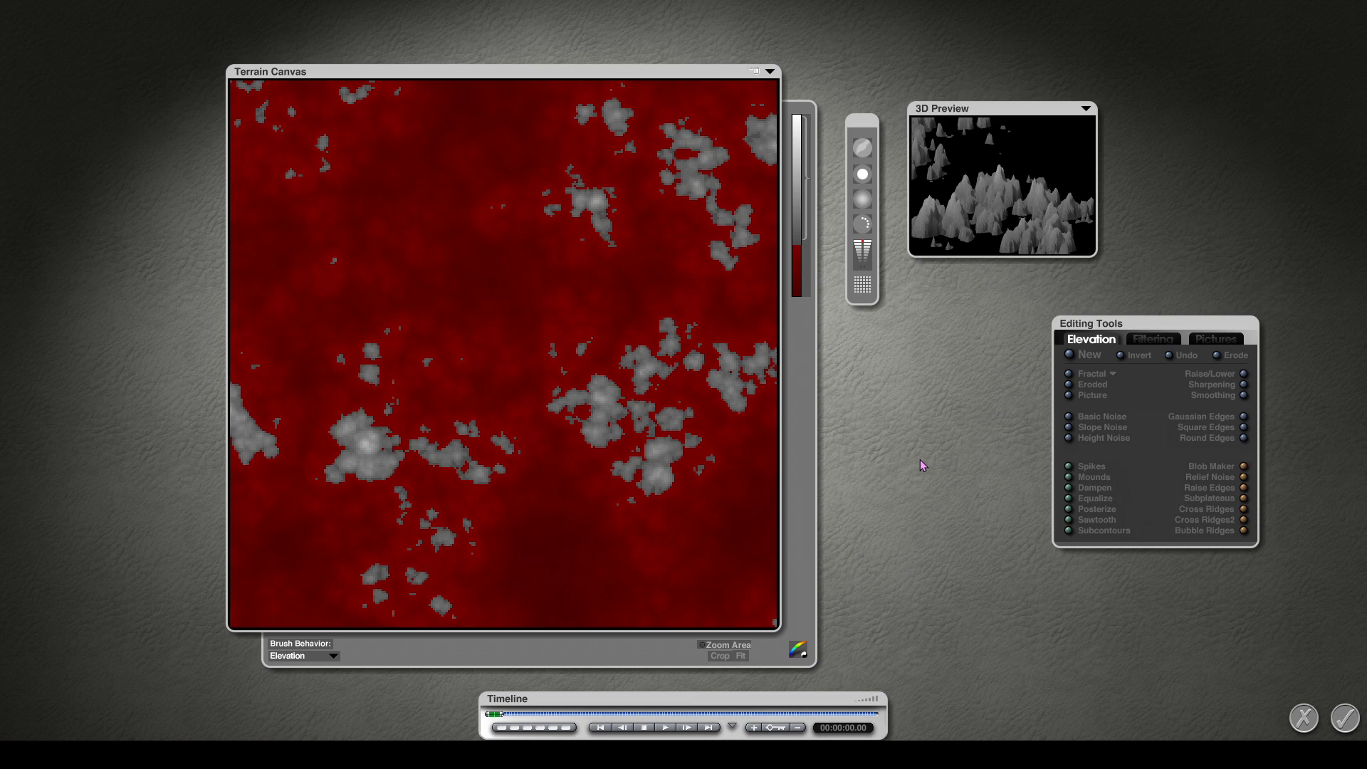
Step: Examine the isolated peaks from another angle in the 3D preview, check the clipping range, and return to the scene
drag(998, 247, 997, 230)
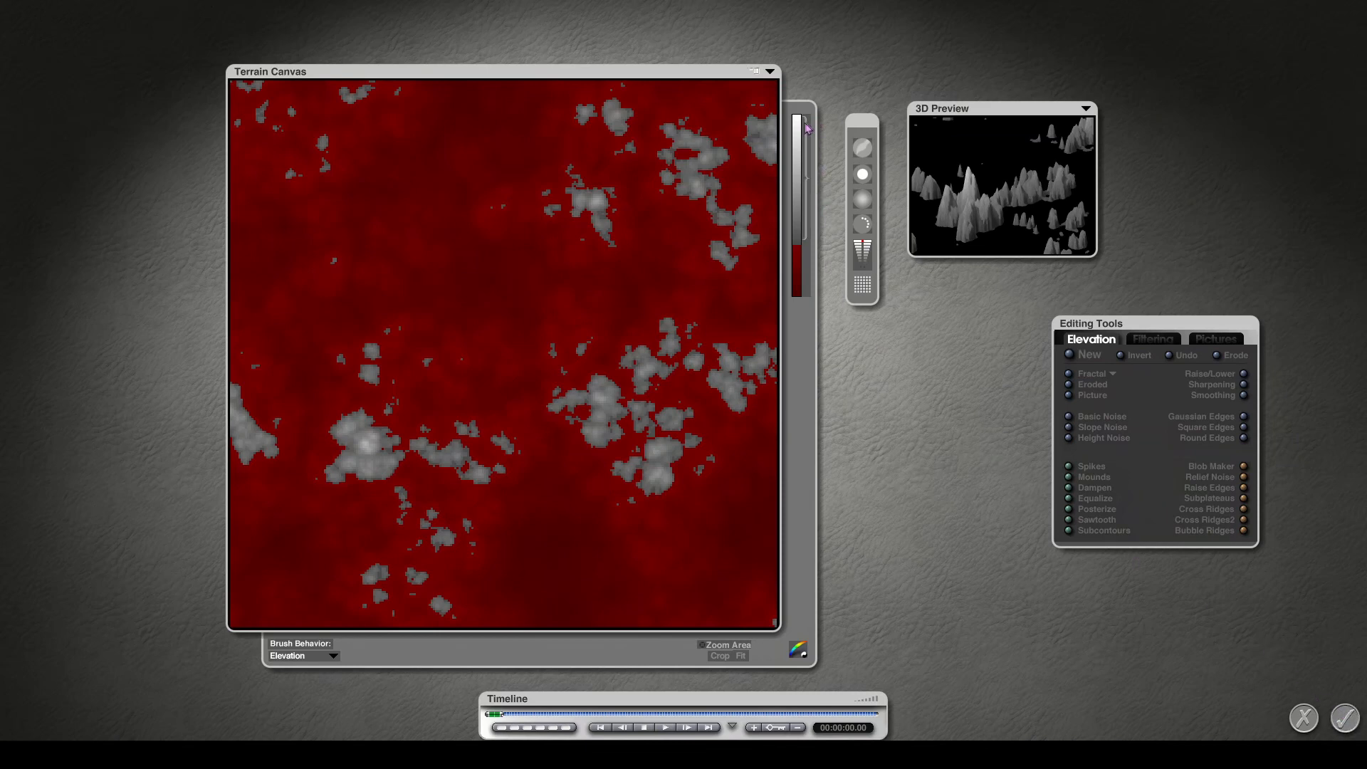
drag(812, 128, 807, 264)
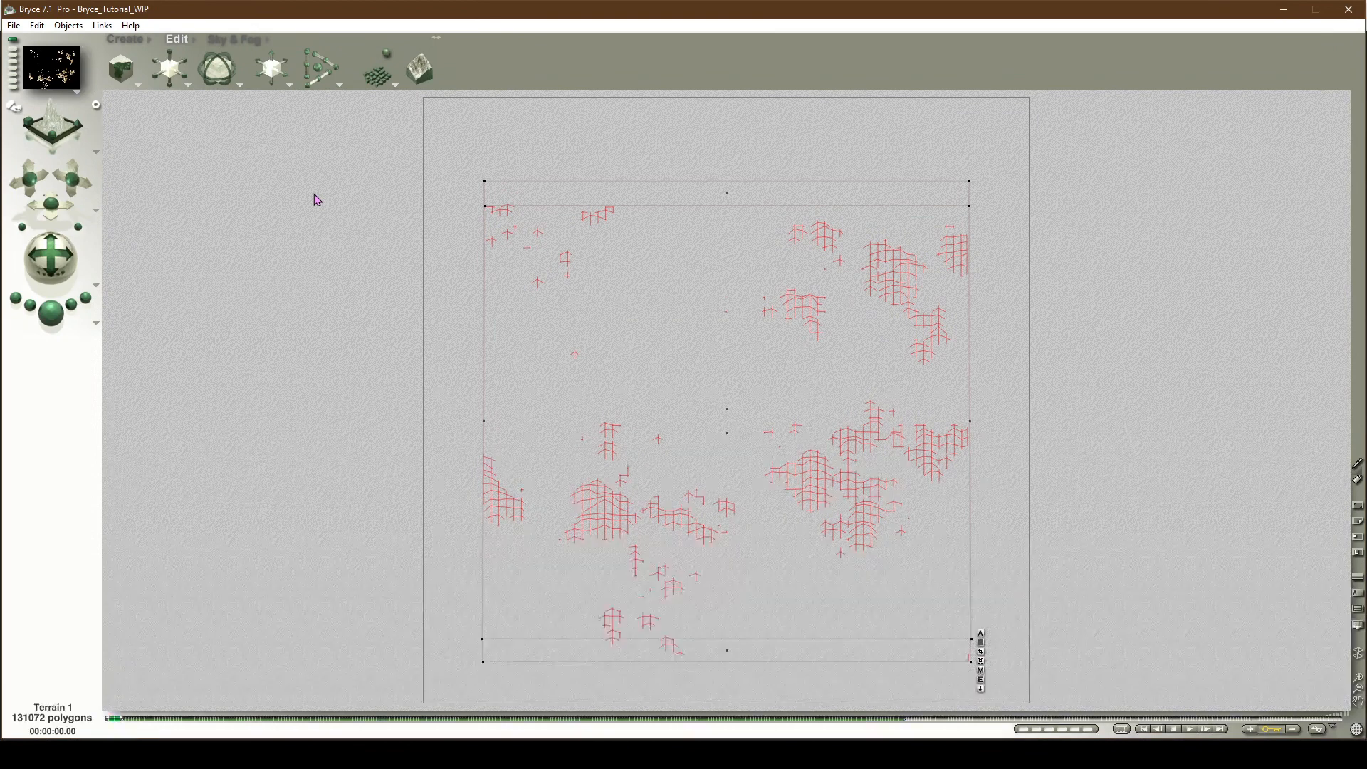
Step: Apply a rocky terrain material from the OW category of the Architectural library to Terrain 1 and preview it
click(239, 85)
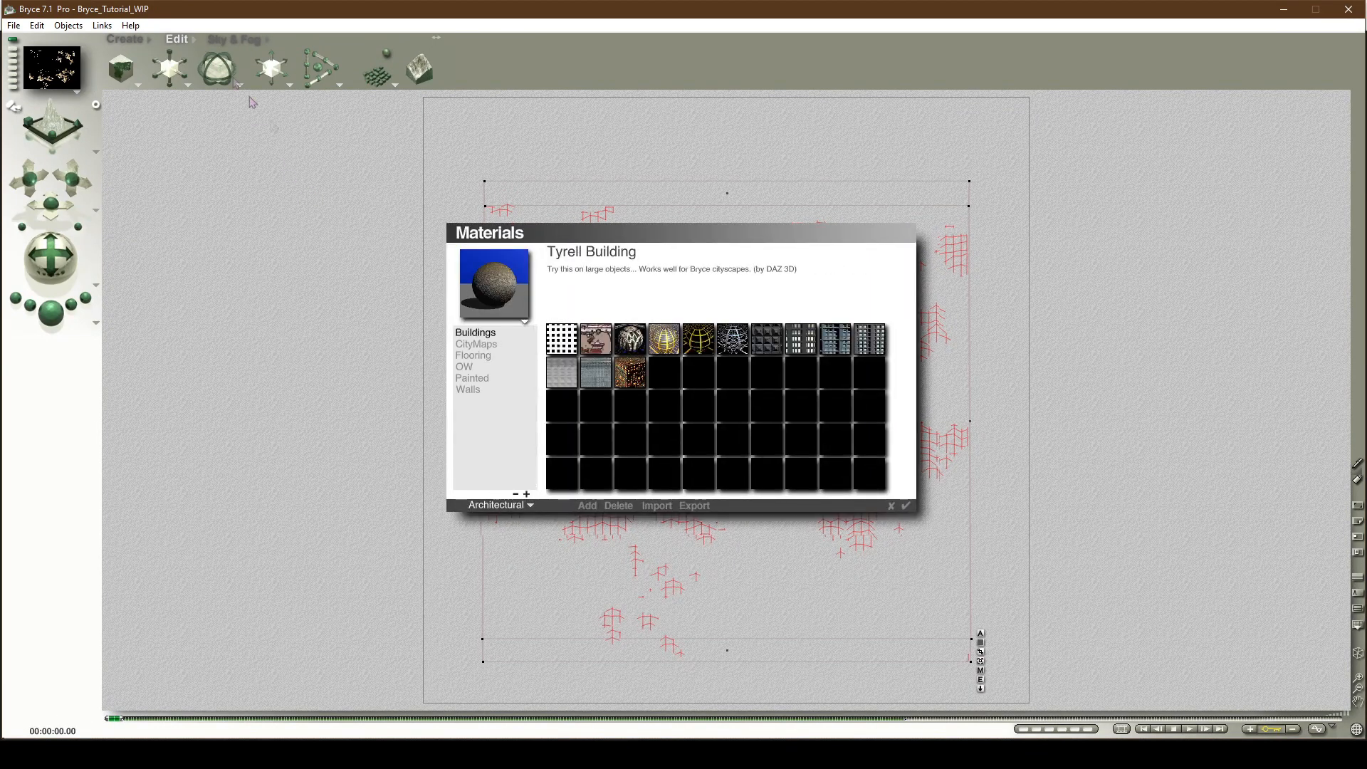
click(464, 367)
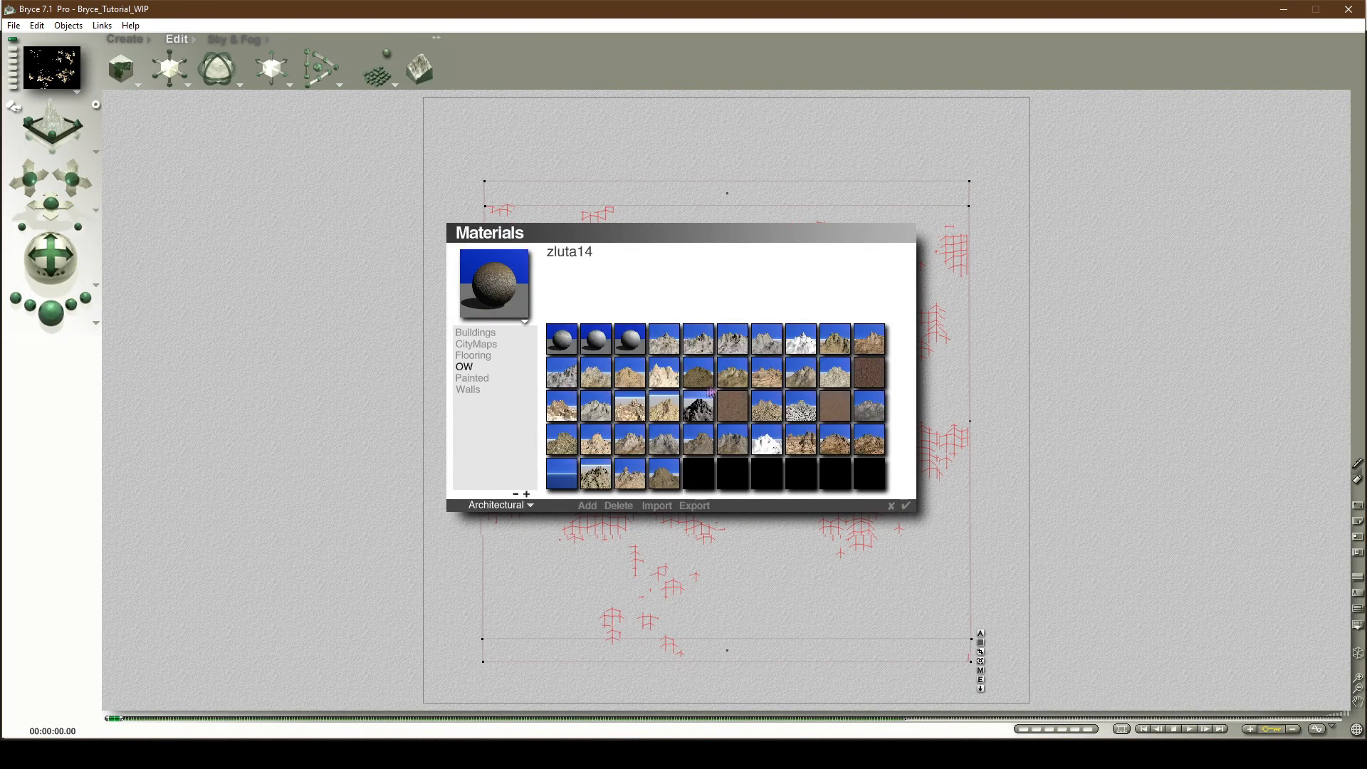
click(730, 385)
click(905, 505)
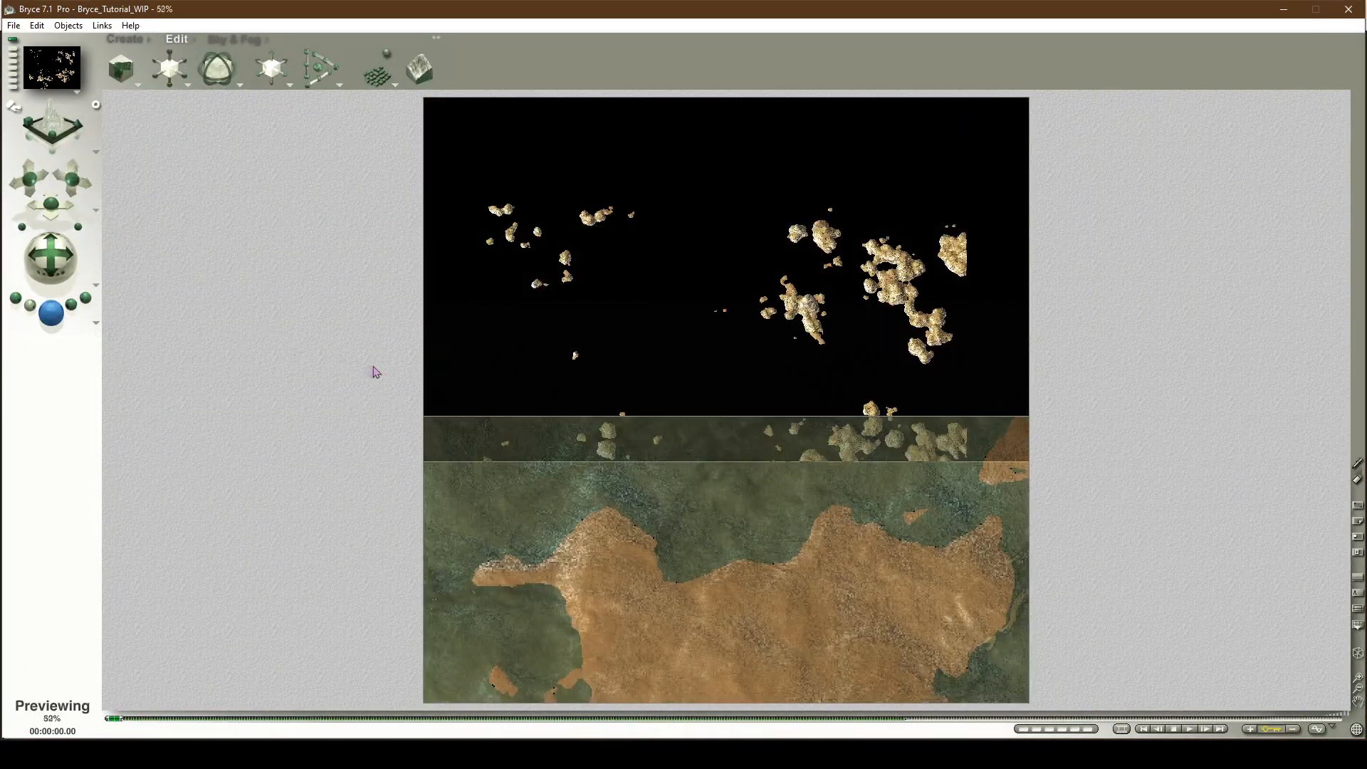
Step: Set the HDRI Effect to 30 in the Sky Lab's IBL settings and render the scene to check the lighting
click(234, 39)
click(354, 47)
click(714, 442)
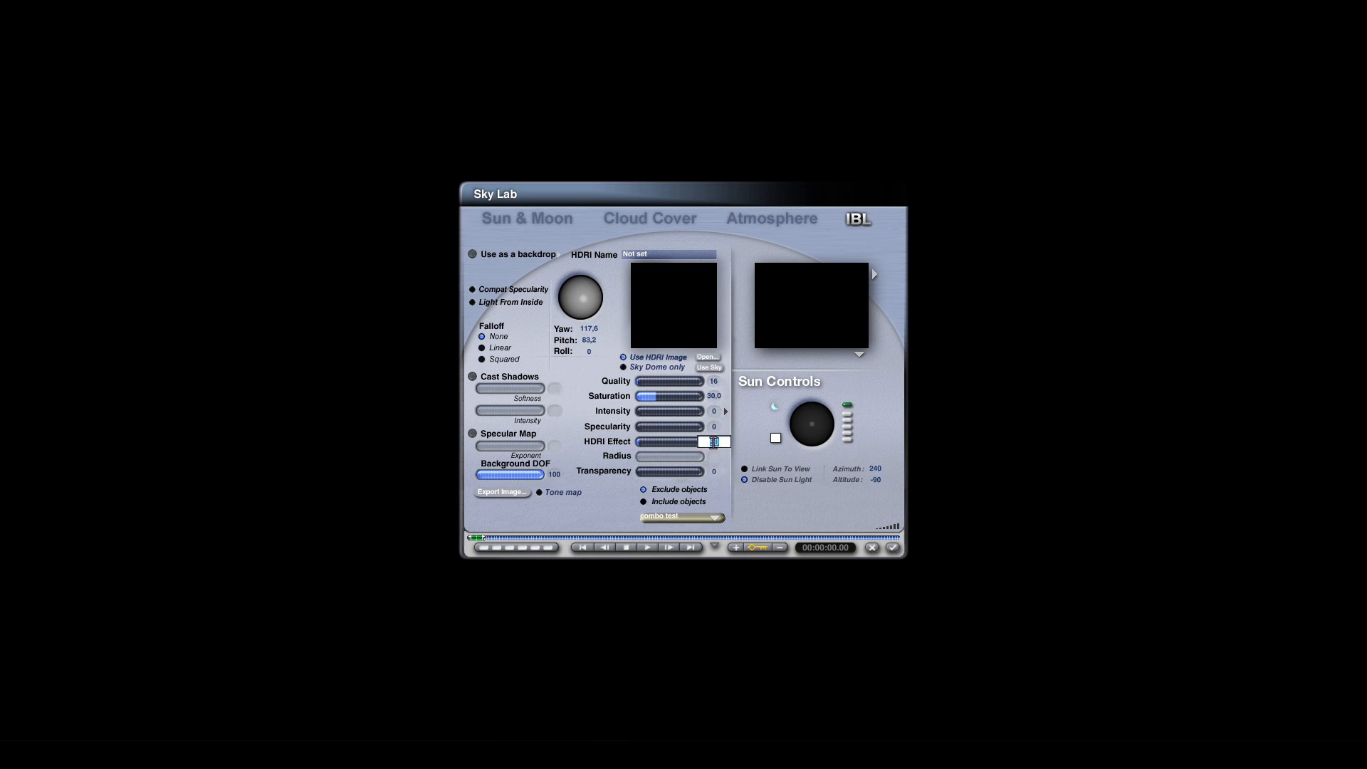
text(30)
key(Return)
click(892, 548)
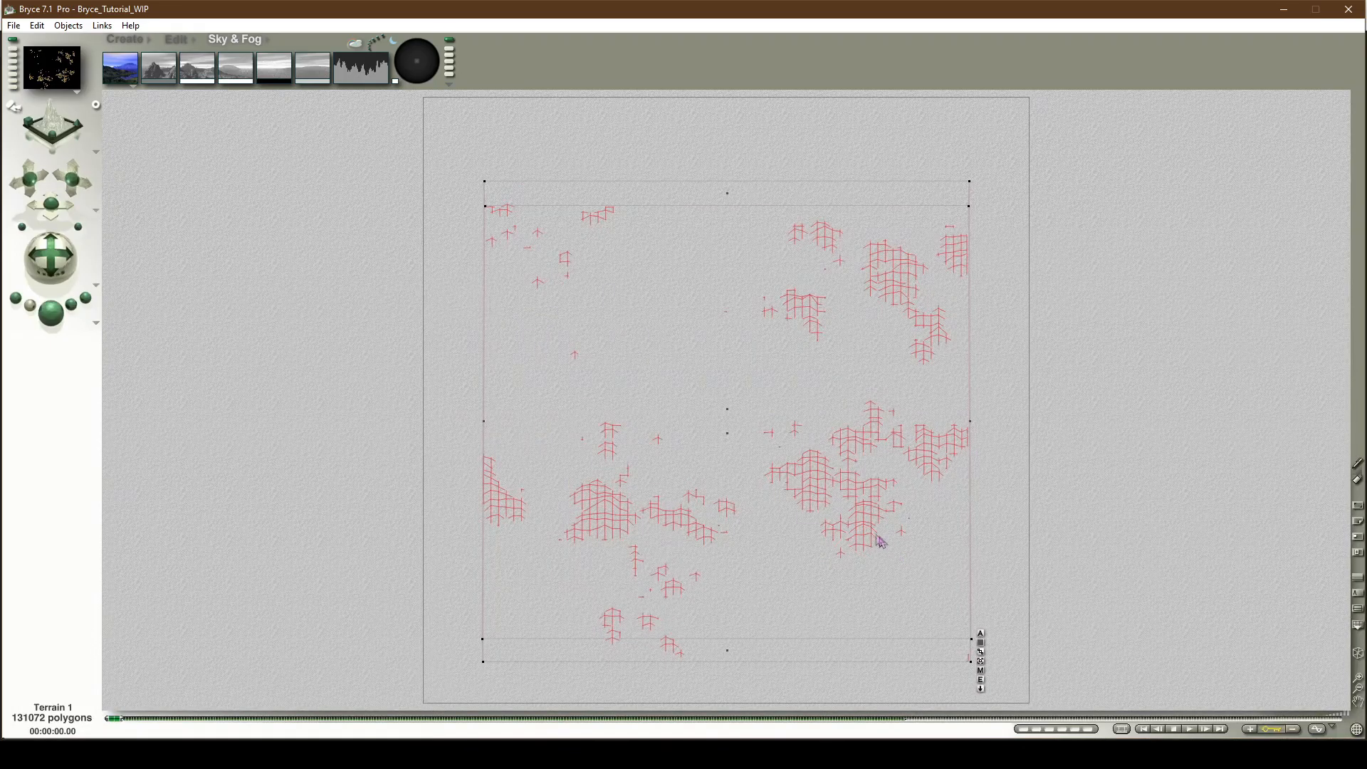
click(50, 314)
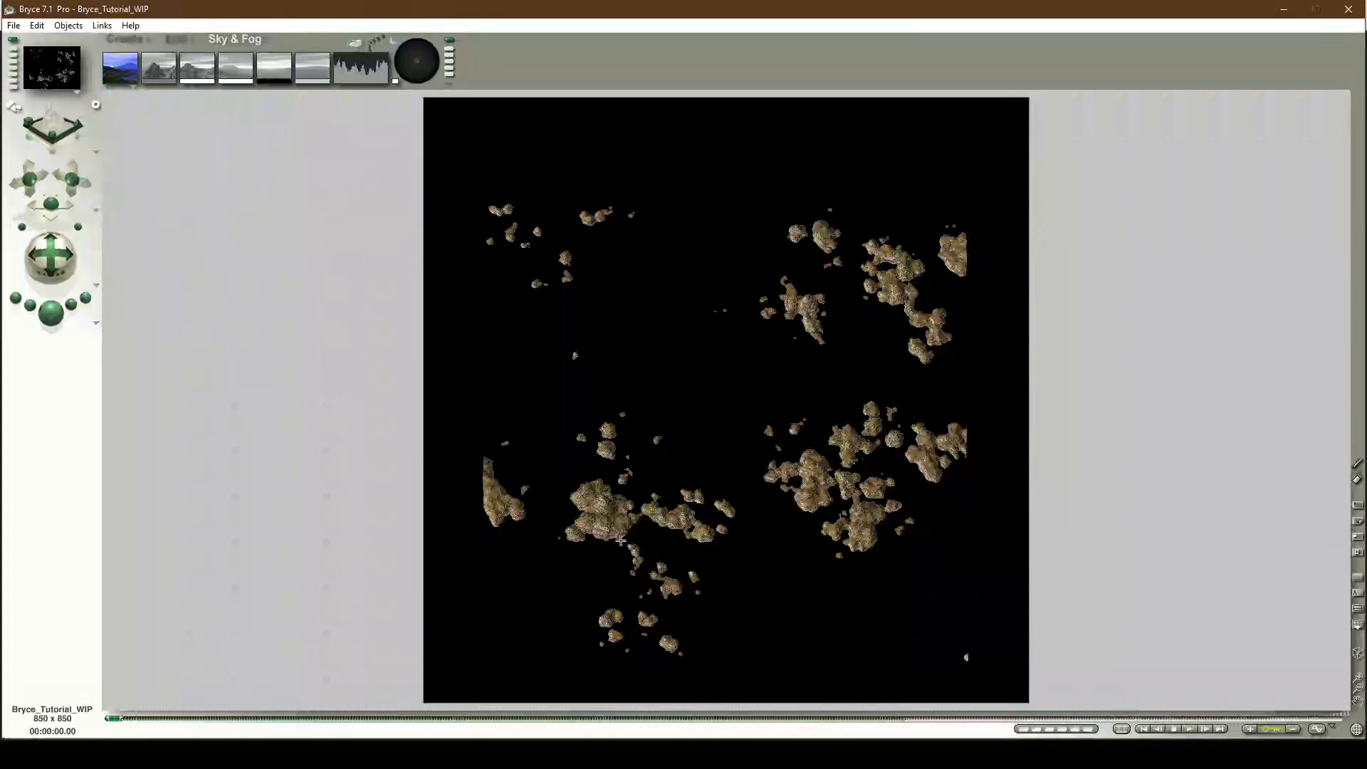
click(620, 541)
Step: Stretch Terrain 1 slightly taller along the Y axis and render the scene to check the rock formations
click(176, 39)
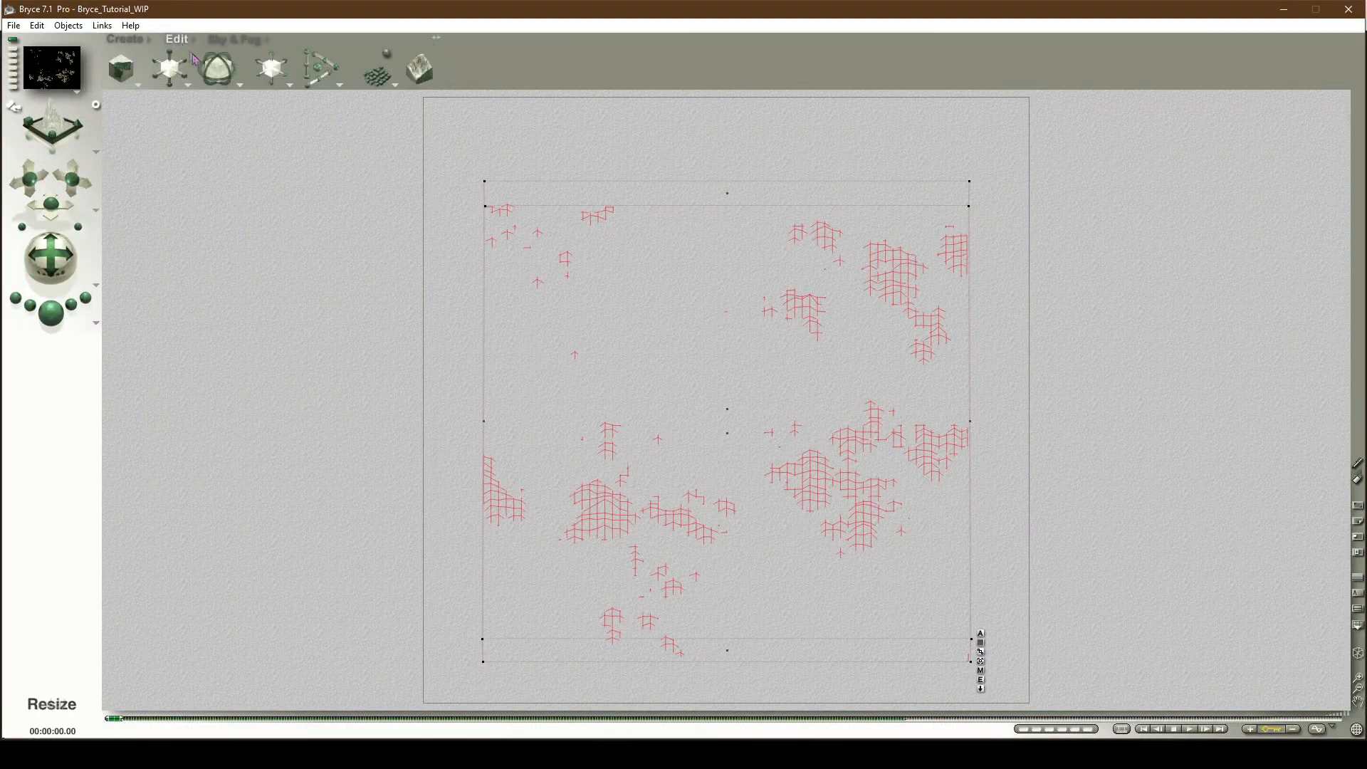
drag(171, 81, 174, 82)
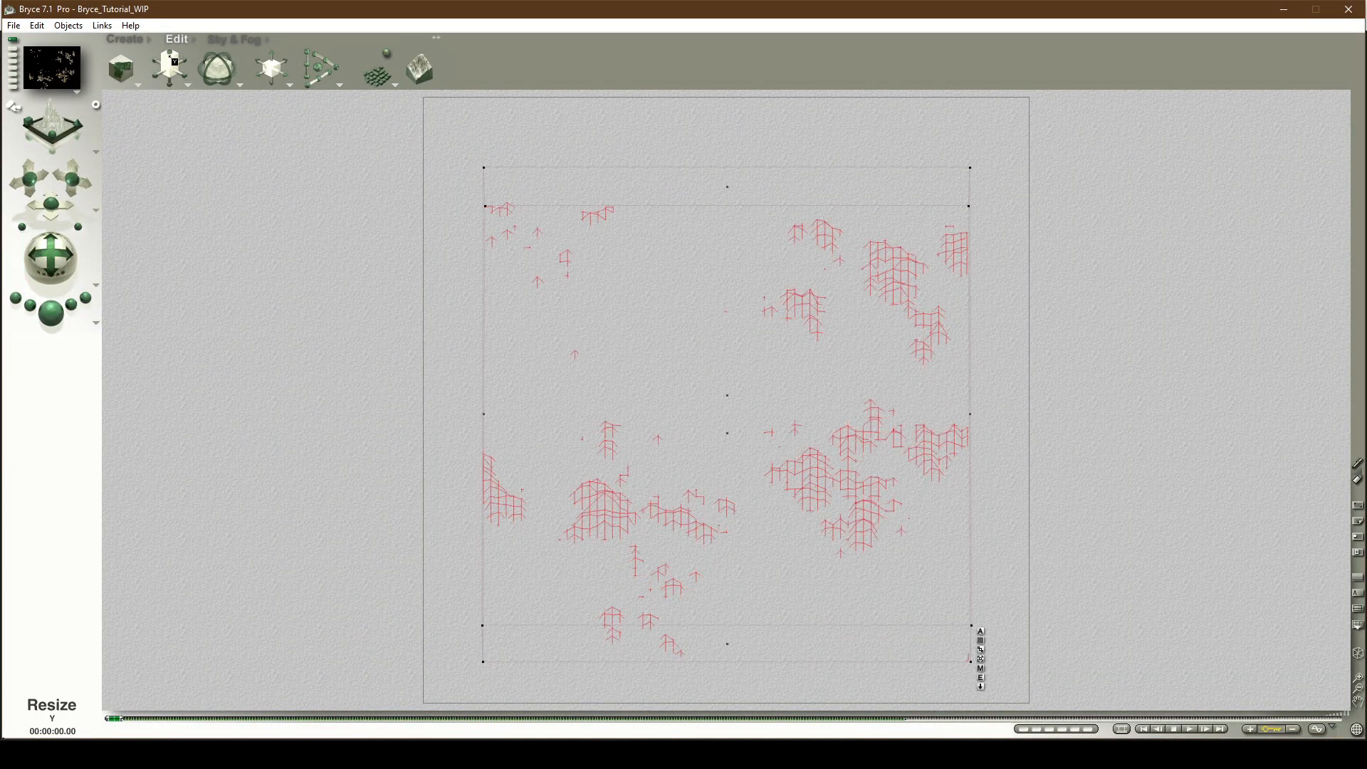
click(61, 317)
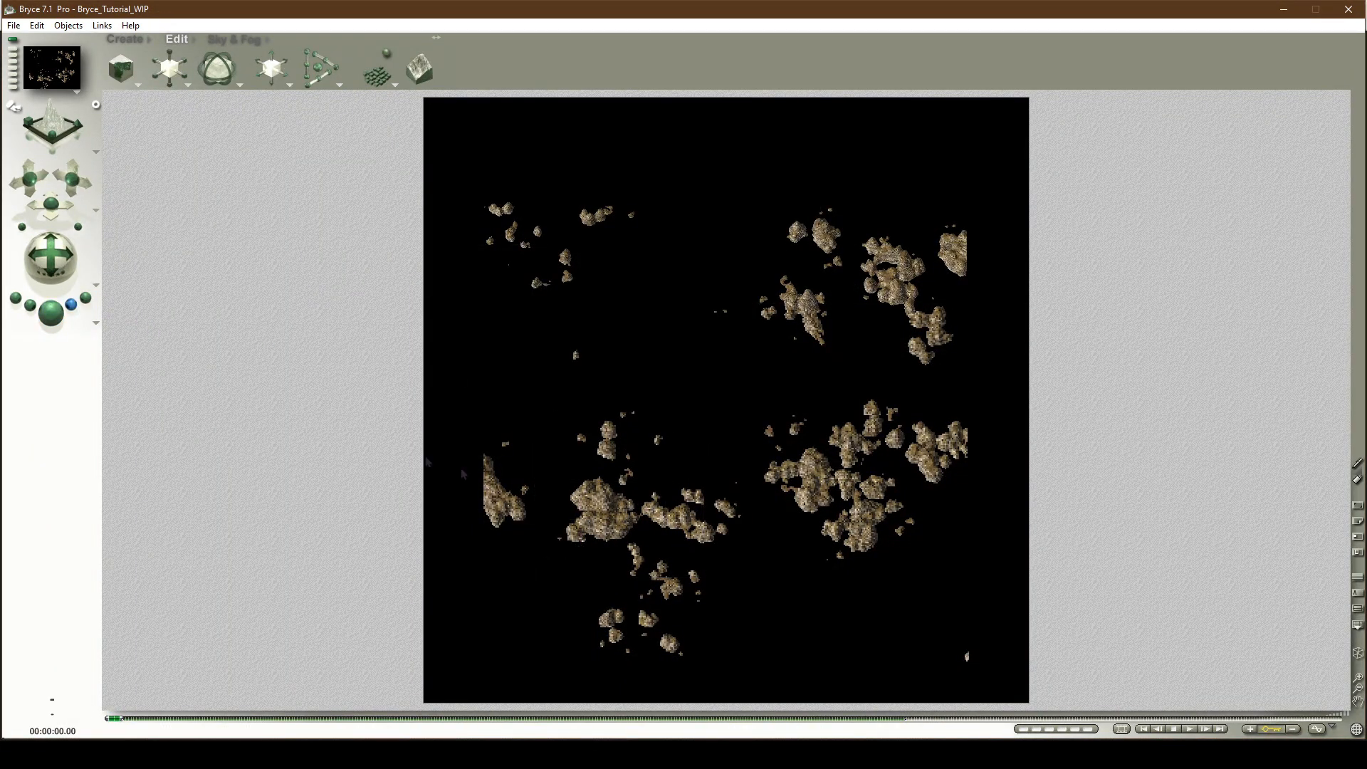
drag(752, 534, 910, 396)
click(53, 314)
drag(747, 535, 904, 397)
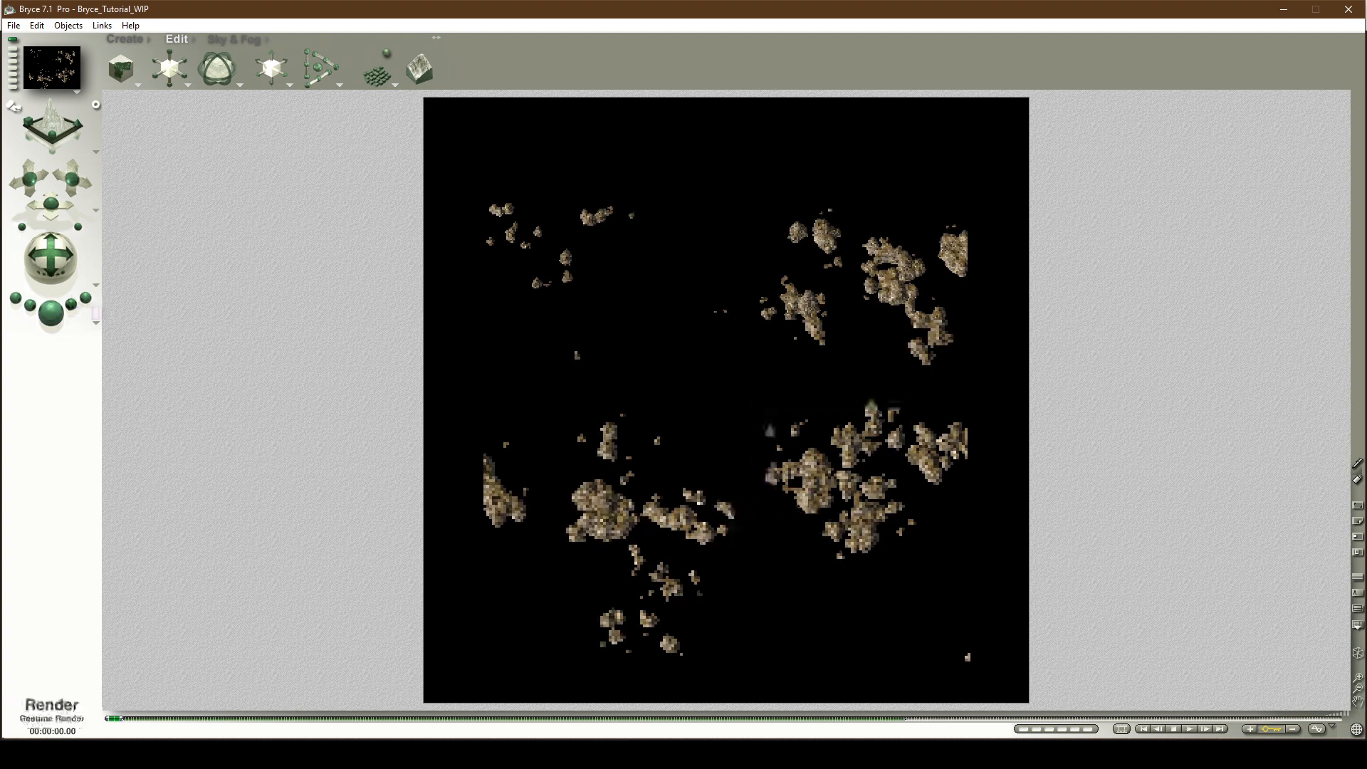
click(844, 500)
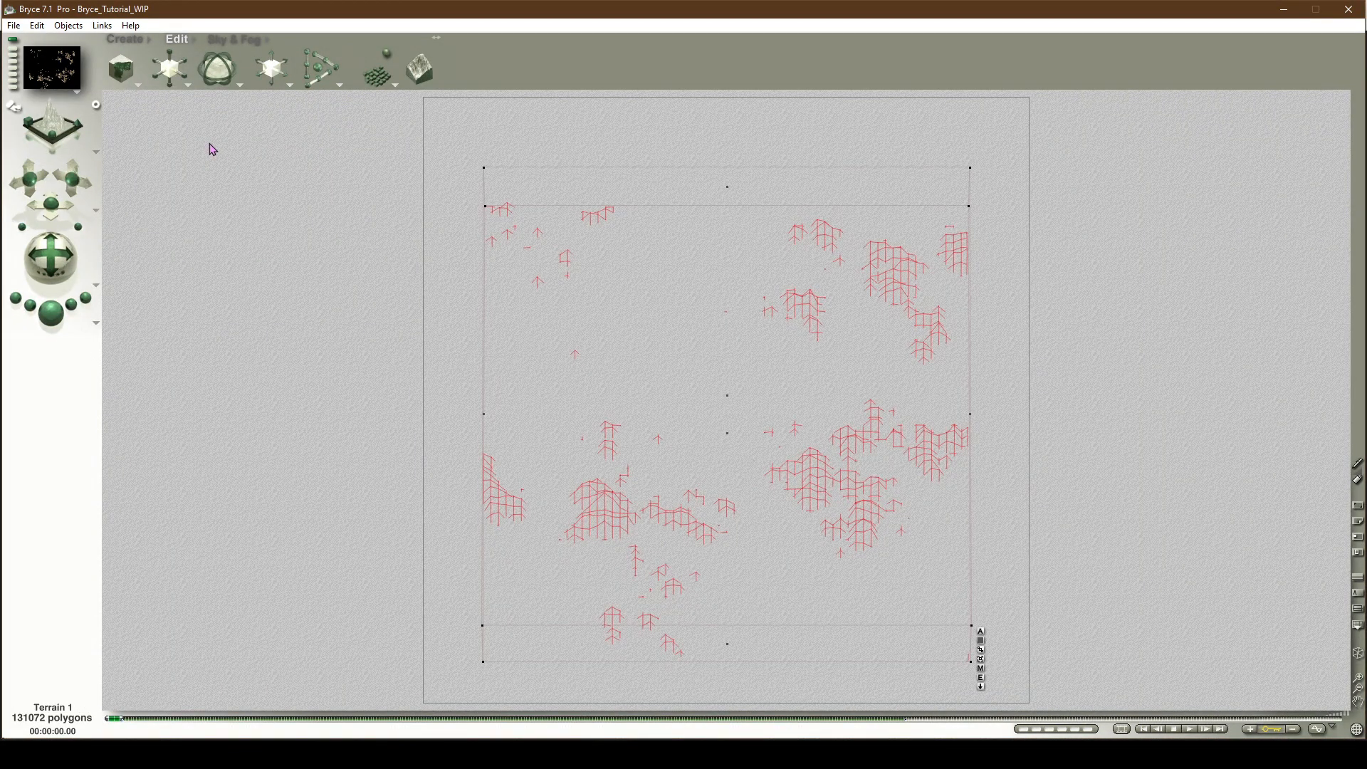
Step: Start a Render to Disk of the rock formations and set the output width to 1920 pixels
click(14, 24)
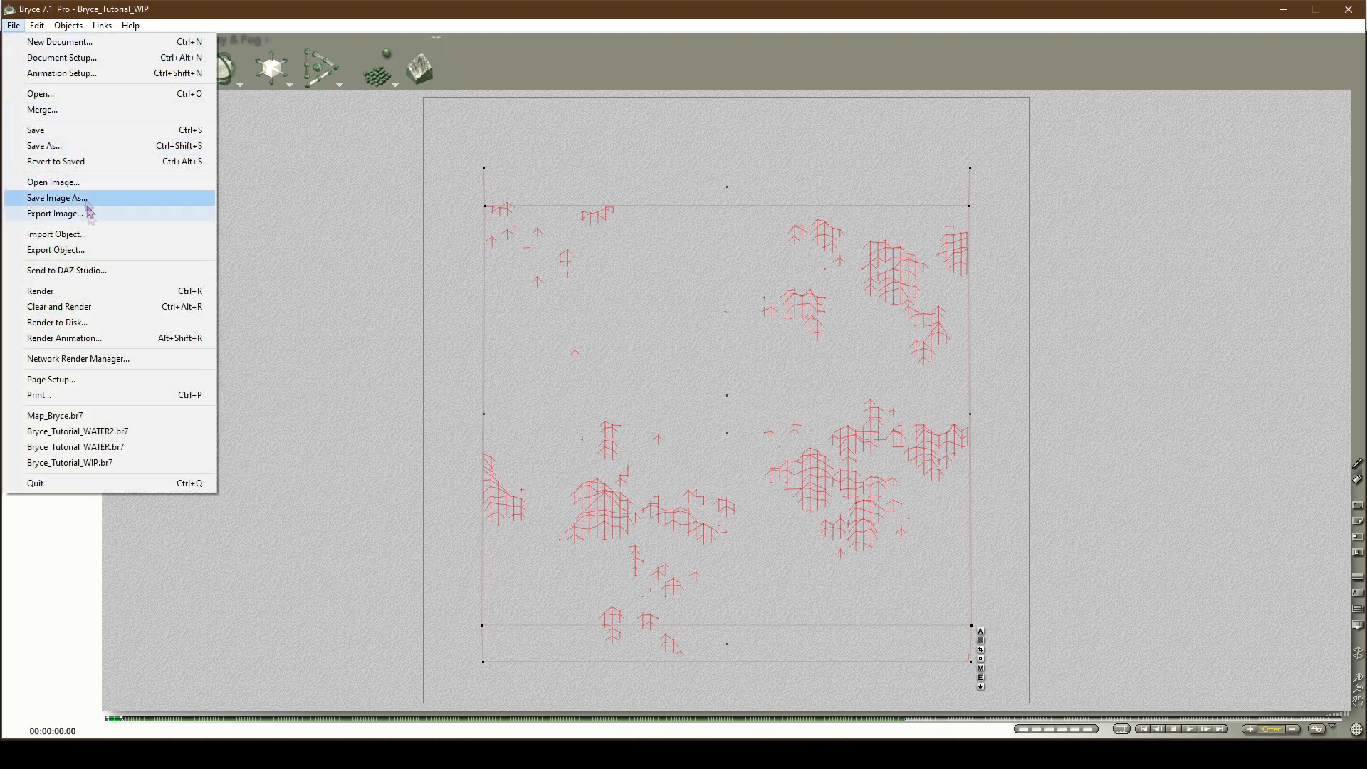
click(96, 325)
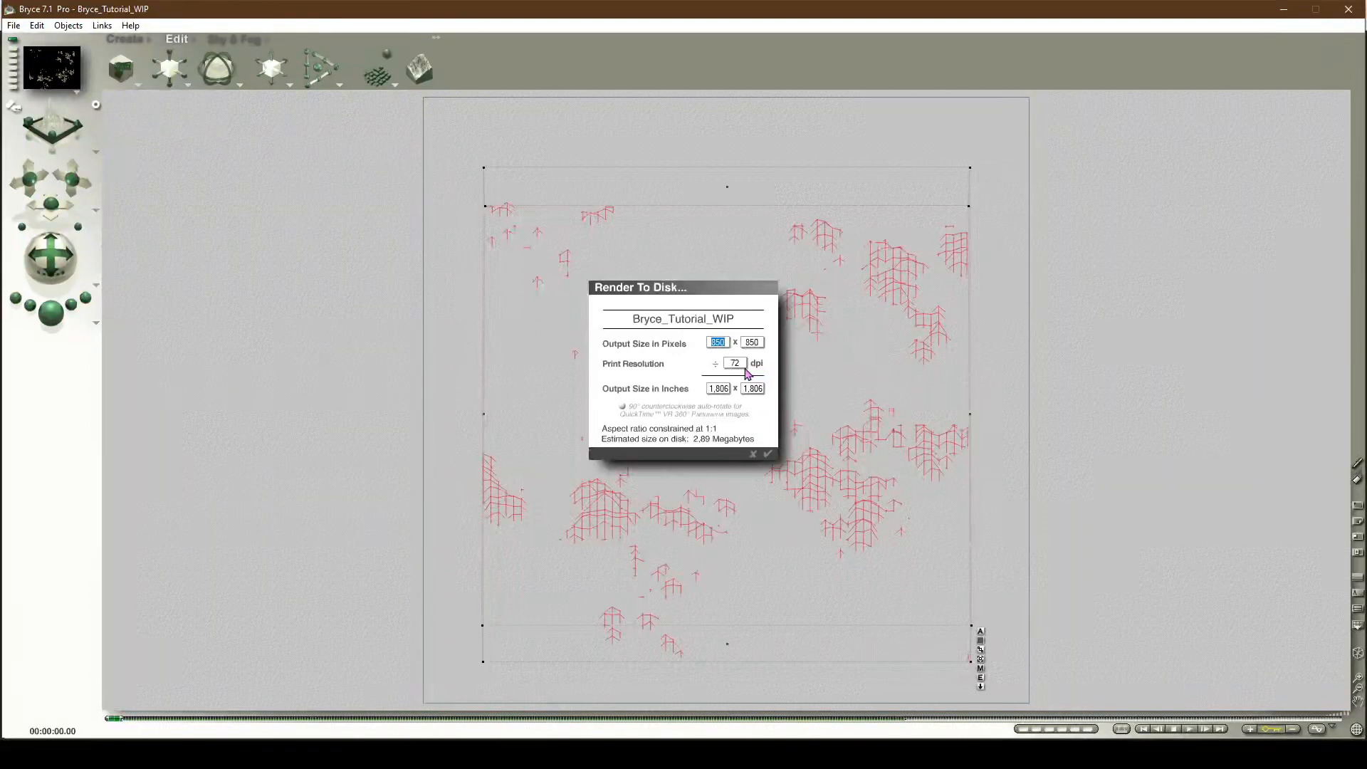
text(15001920)
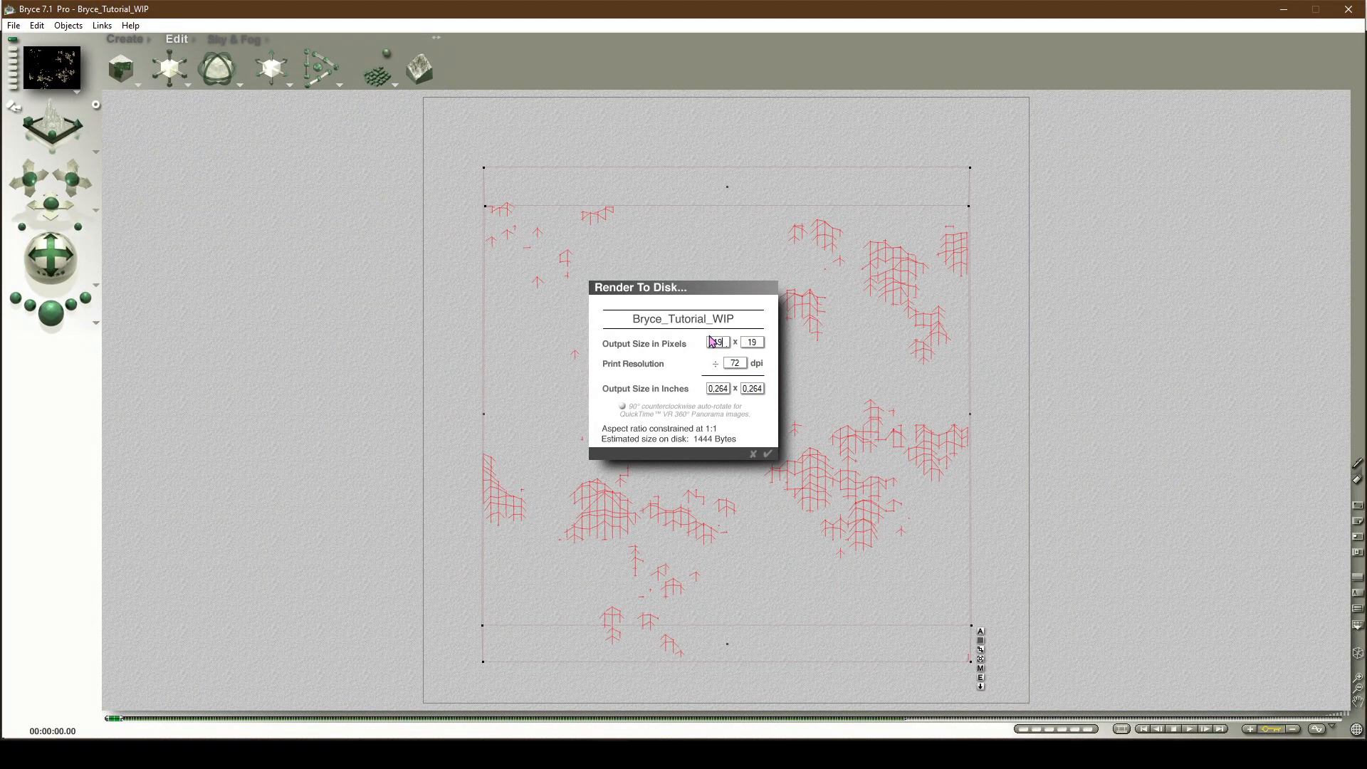